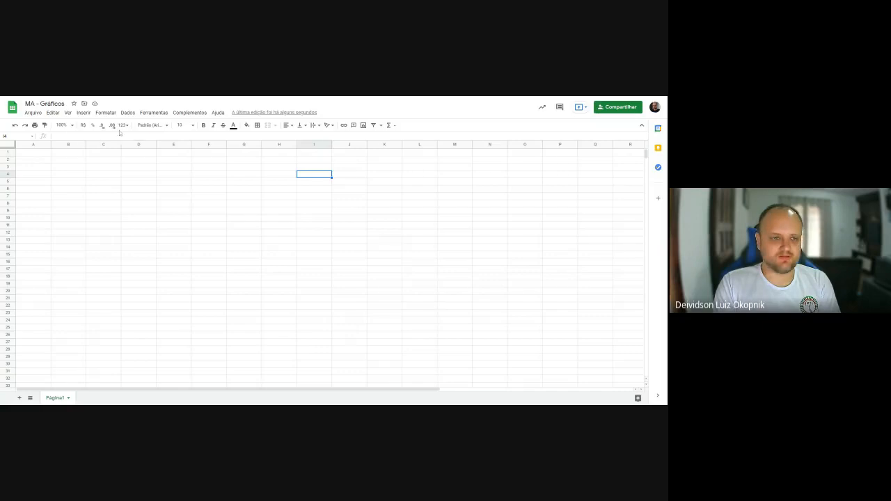
- Set the sheet's zoom level to 200%
{"action": "left_click", "coordinate": [68, 126]}
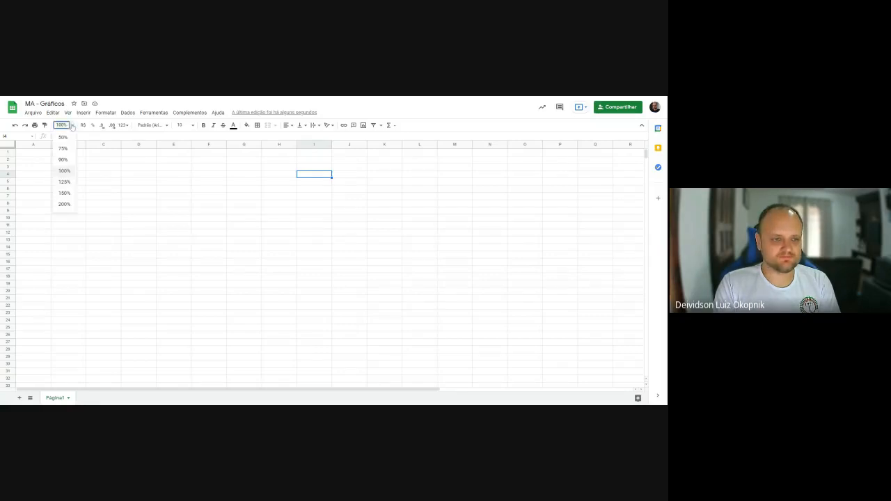
{"action": "left_click", "coordinate": [64, 204]}
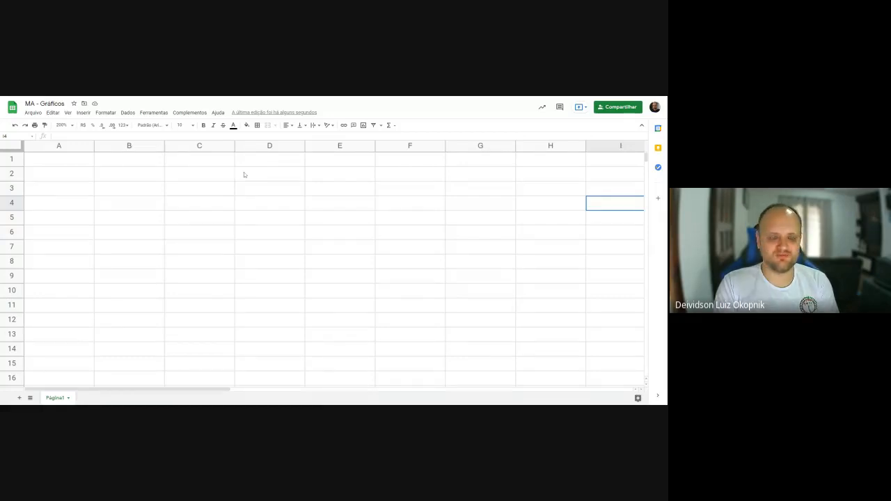
{"action": "left_click", "coordinate": [138, 205]}
{"action": "left_click", "coordinate": [198, 199]}
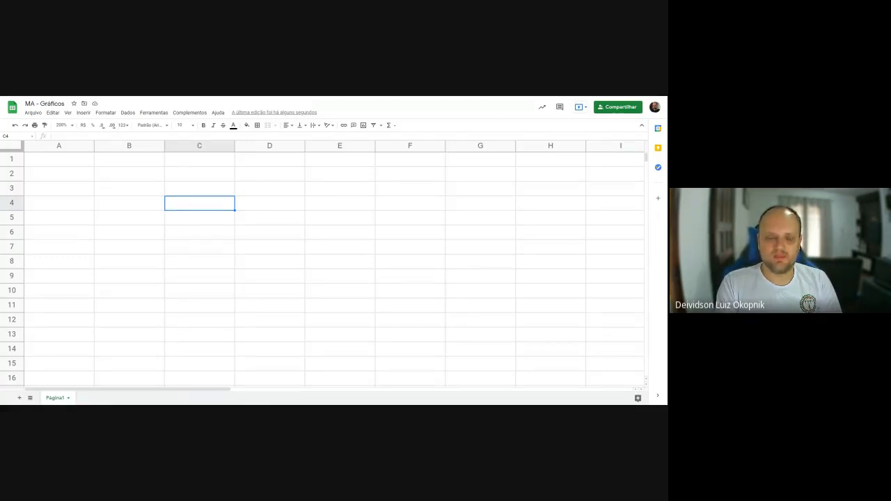
{"action": "left_click", "coordinate": [140, 196]}
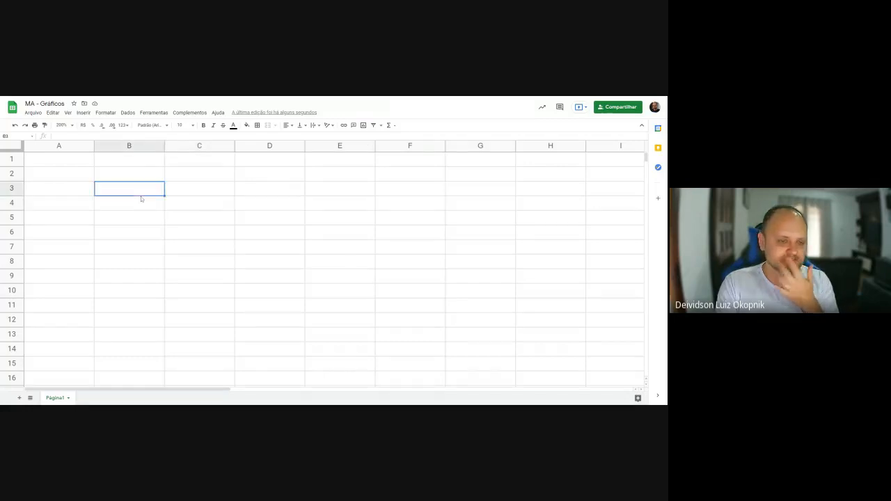
{"action": "left_click", "coordinate": [223, 202]}
{"action": "left_click", "coordinate": [239, 264]}
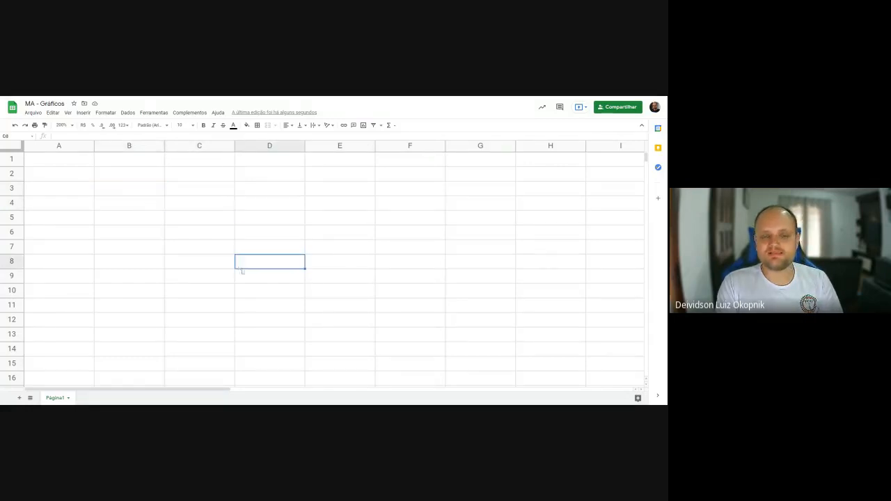
{"action": "left_click", "coordinate": [252, 280]}
{"action": "left_click", "coordinate": [189, 292]}
{"action": "left_click", "coordinate": [139, 187]}
{"action": "left_click", "coordinate": [138, 179]}
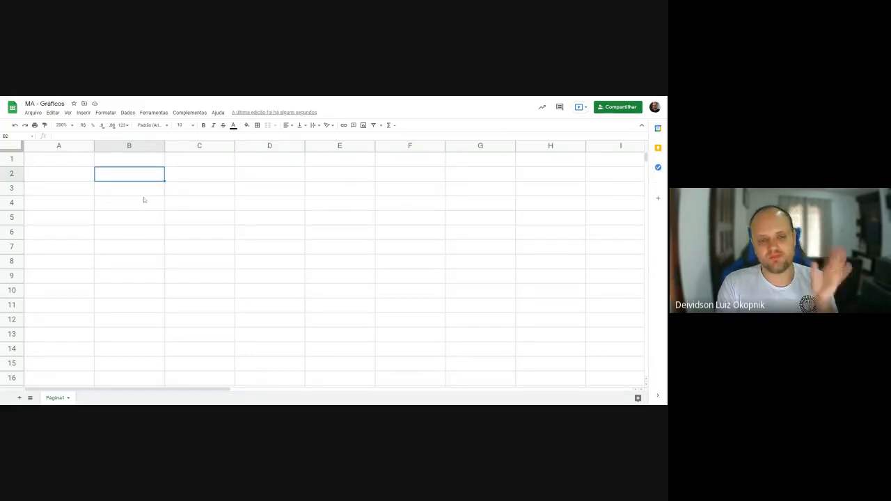
- Add an outer border around the header range B3:D3
{"action": "left_click_drag", "start_coordinate": [138, 192], "coordinate": [265, 199]}
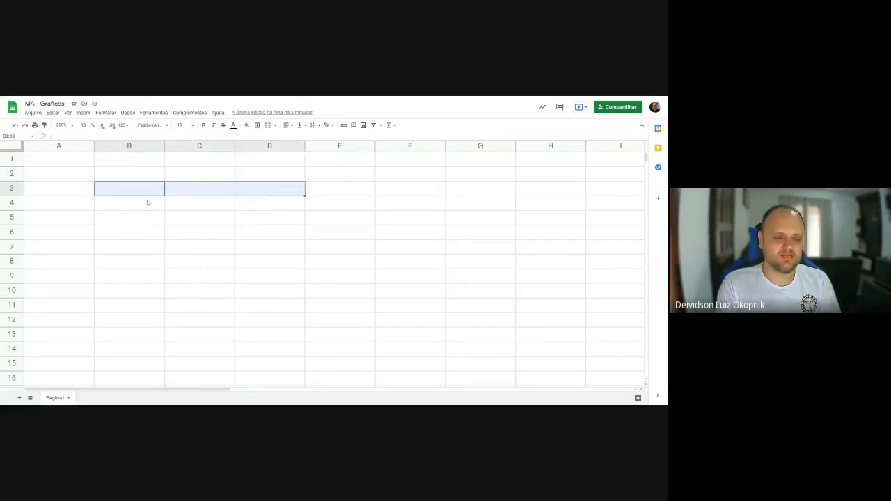
{"action": "left_click_drag", "start_coordinate": [138, 195], "coordinate": [272, 193]}
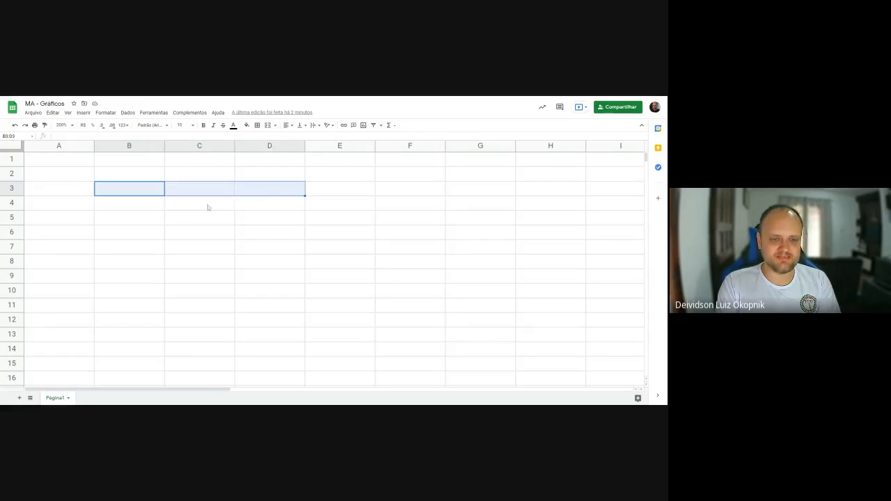
{"action": "left_click", "coordinate": [257, 126]}
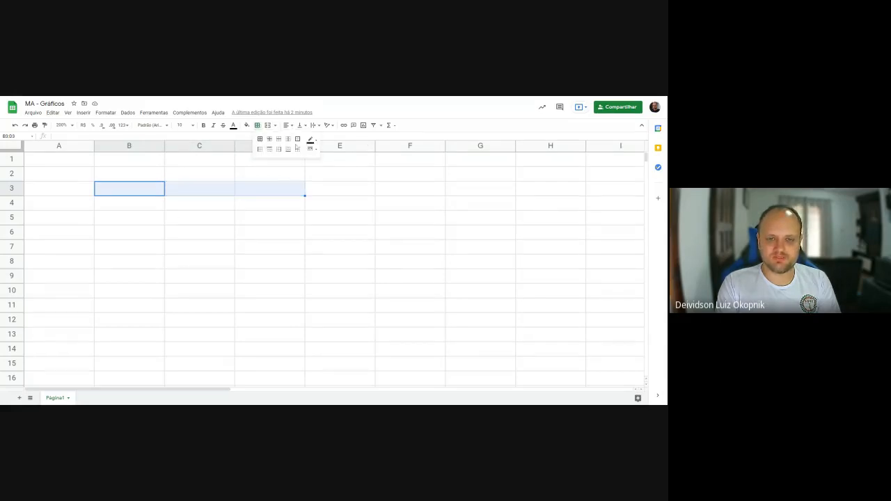
{"action": "left_click", "coordinate": [297, 139]}
- Add an outer border around the table body range B4:D11
{"action": "left_click_drag", "start_coordinate": [116, 204], "coordinate": [264, 315]}
{"action": "left_click", "coordinate": [257, 125]}
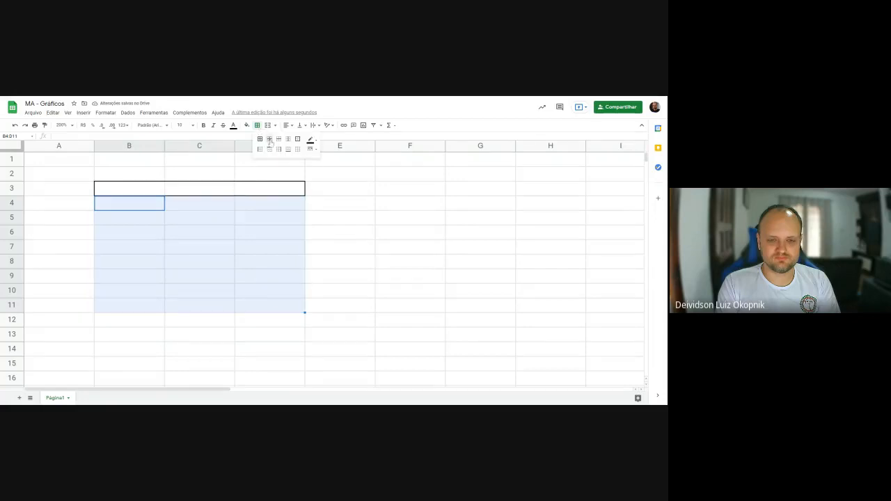
{"action": "left_click", "coordinate": [297, 138]}
{"action": "left_click", "coordinate": [377, 239]}
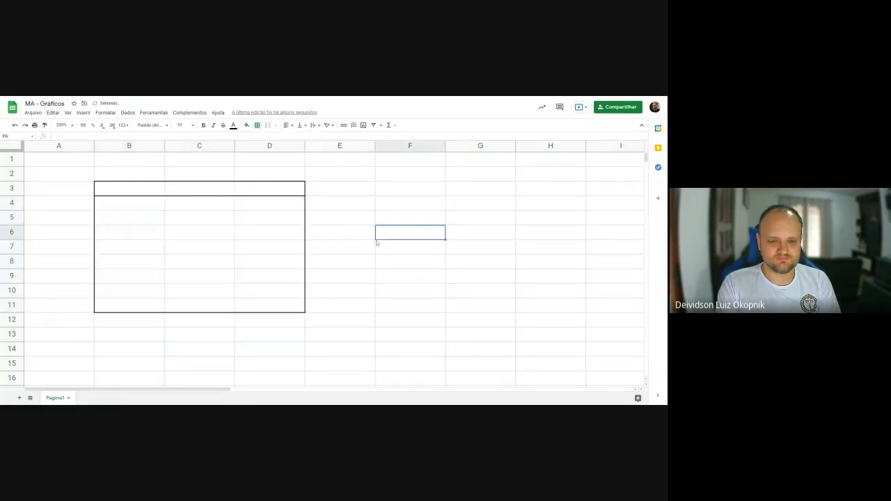
- Enter the column header "Mês" in cell B3
{"action": "left_click", "coordinate": [139, 191]}
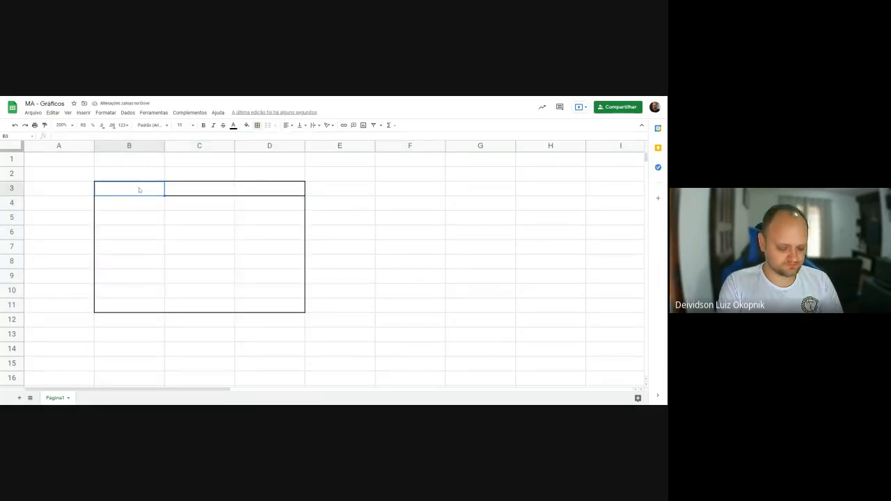
{"action": "type", "text": "Mês"}
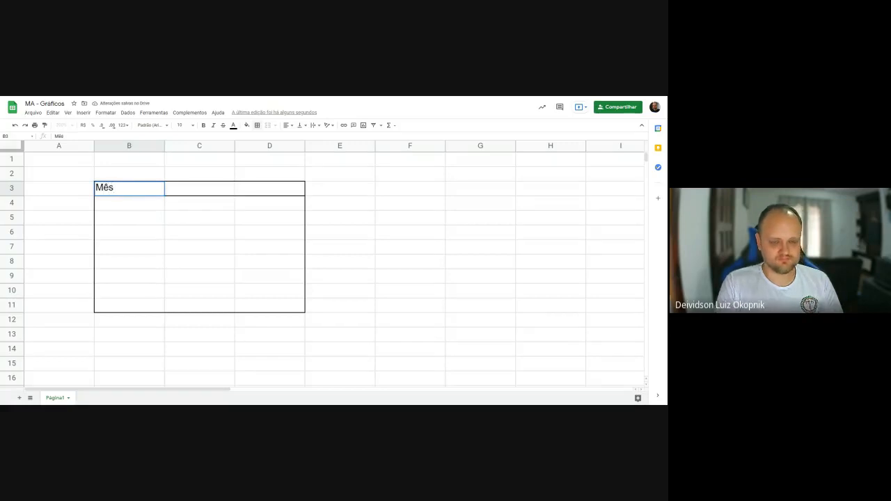
{"action": "key", "text": "Tab"}
- Delete column C to narrow the bordered table to two columns, and enter the header "Vendas" in C3
{"action": "right_click", "coordinate": [199, 148]}
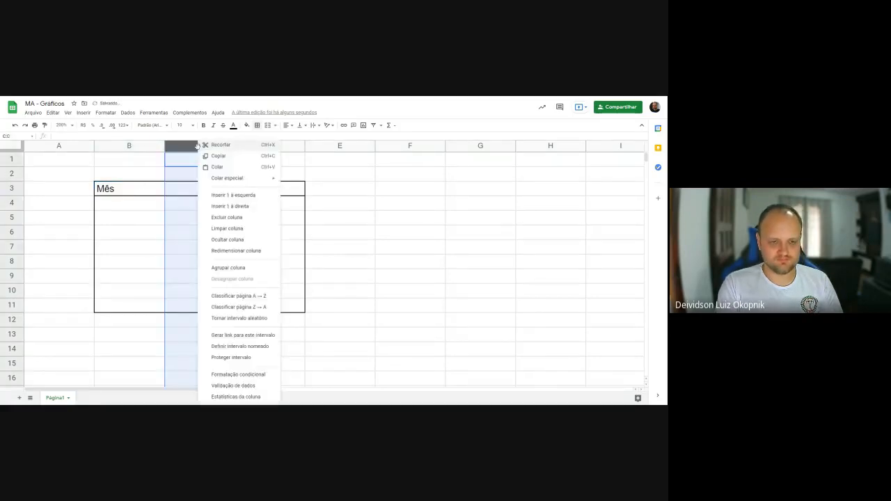
{"action": "left_click", "coordinate": [233, 218]}
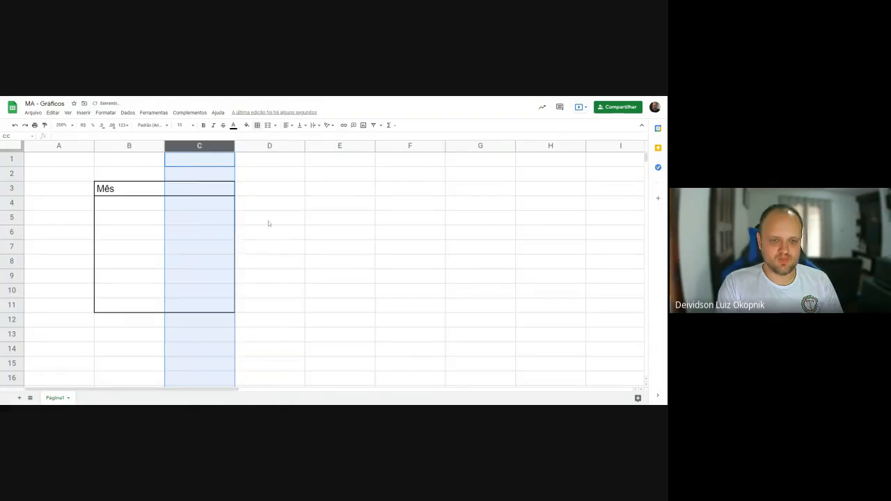
{"action": "left_click", "coordinate": [199, 190]}
{"action": "type", "text": "Vendas"}
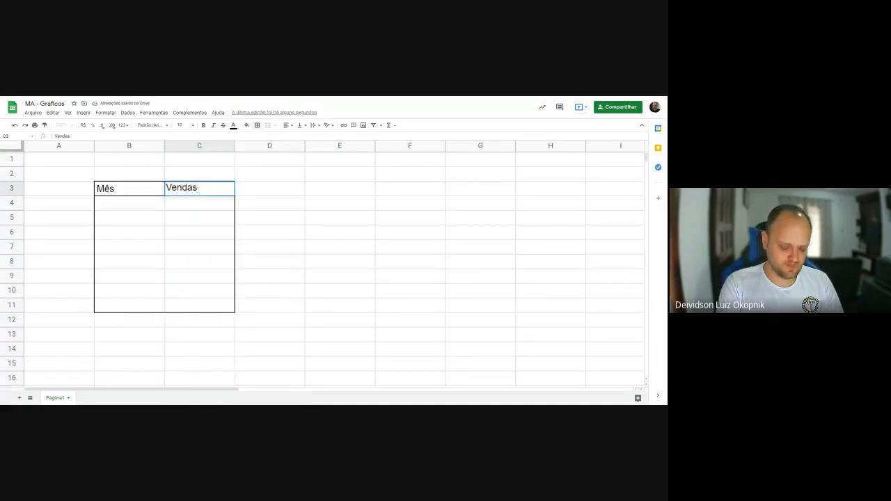
{"action": "key", "text": "Return"}
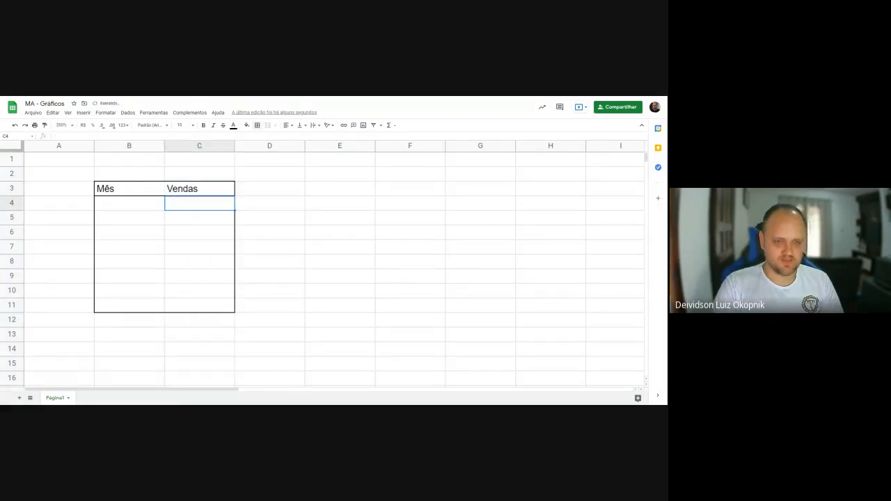
- Fill cells B4:B7 under the Mês header with Janeiro, Fevereiro, Março and Abril
{"action": "left_click", "coordinate": [121, 208]}
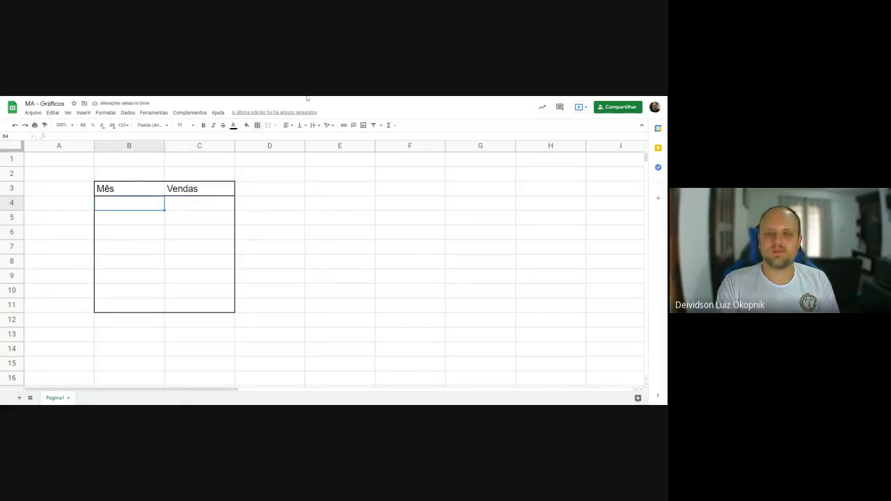
{"action": "type", "text": "Janeiro"}
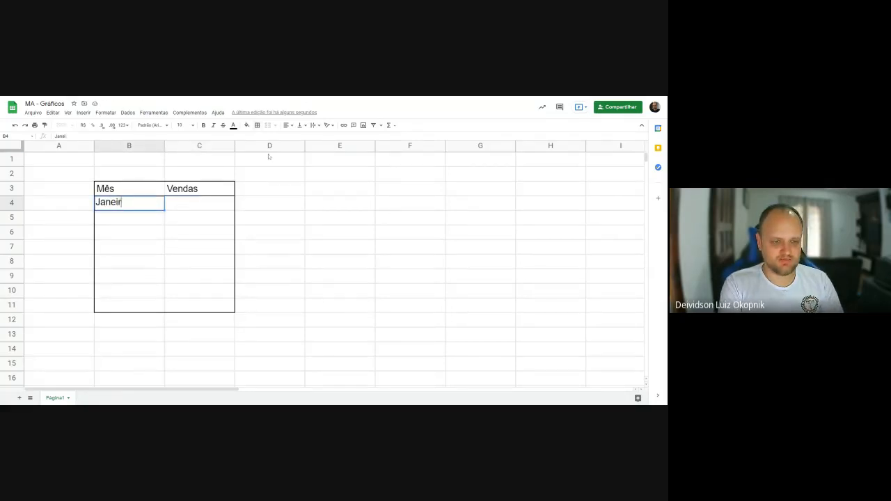
{"action": "key", "text": "Return"}
{"action": "type", "text": "Fevereiro"}
{"action": "key", "text": "Return"}
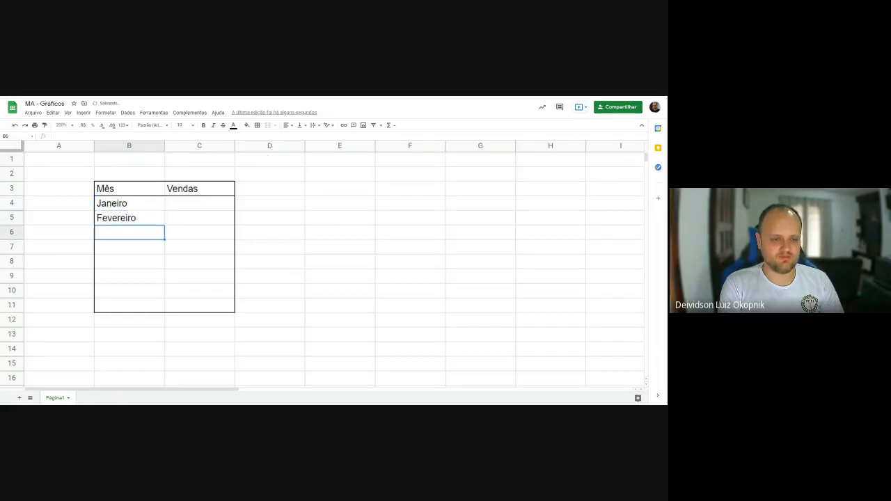
{"action": "type", "text": "Março"}
{"action": "key", "text": "Return"}
{"action": "type", "text": "Abril"}
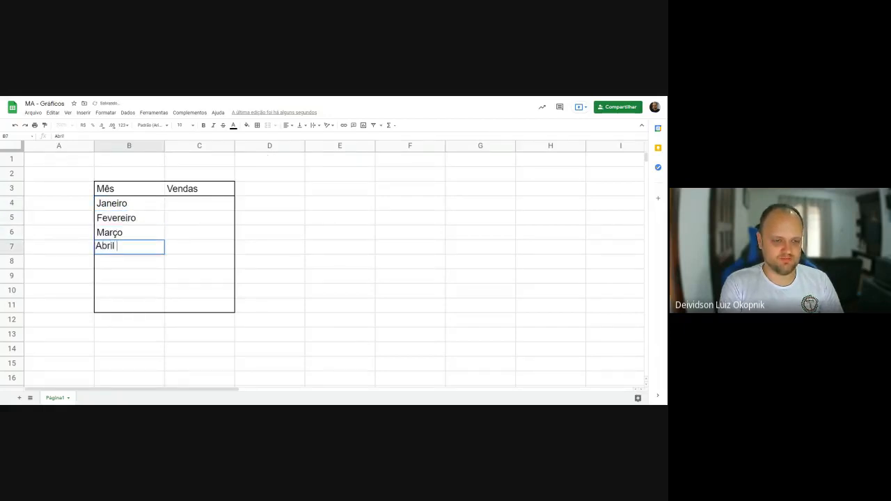
{"action": "key", "text": "Return"}
- Continue the month list in B8:B11 with Maio, Junho, Julho and Dezembro
{"action": "type", "text": "Maio"}
{"action": "key", "text": "Return"}
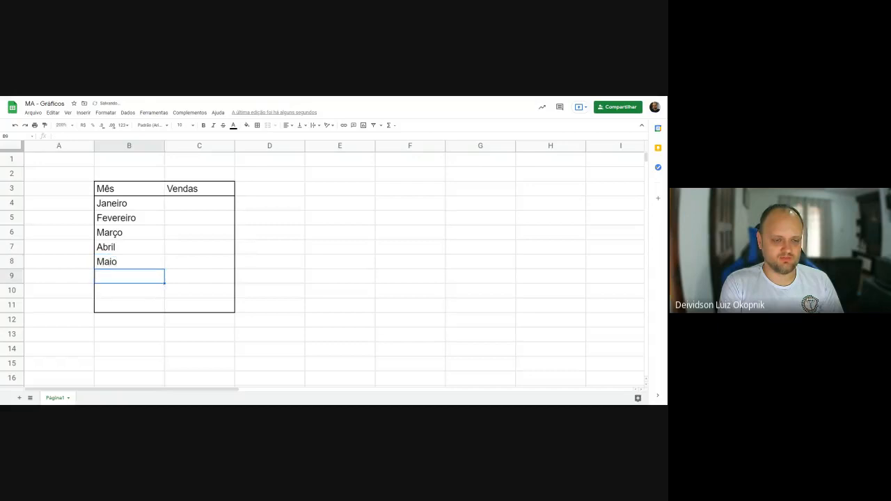
{"action": "type", "text": "Junho"}
{"action": "key", "text": "Return"}
{"action": "type", "text": "Julho"}
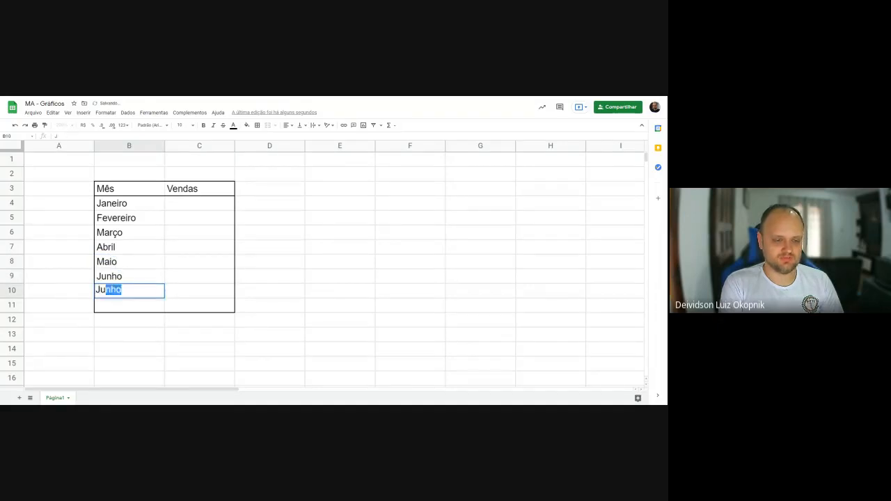
{"action": "key", "text": "Return"}
{"action": "type", "text": "Dezembro"}
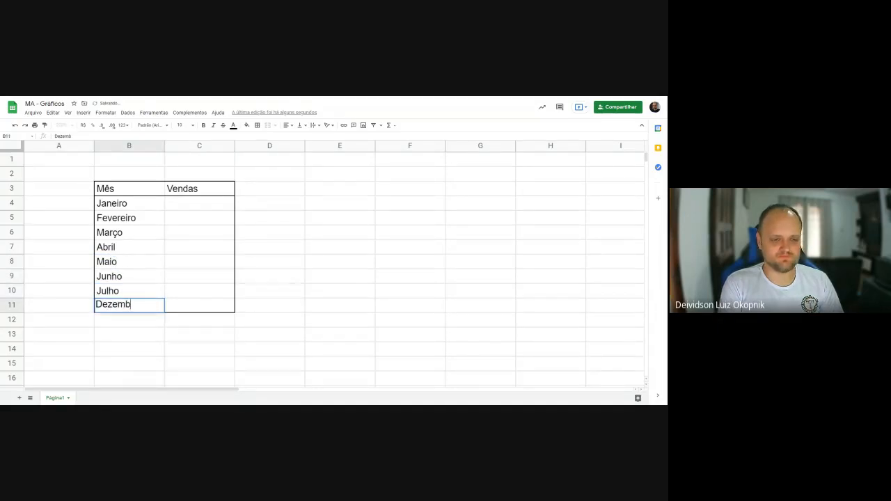
{"action": "key", "text": "Return"}
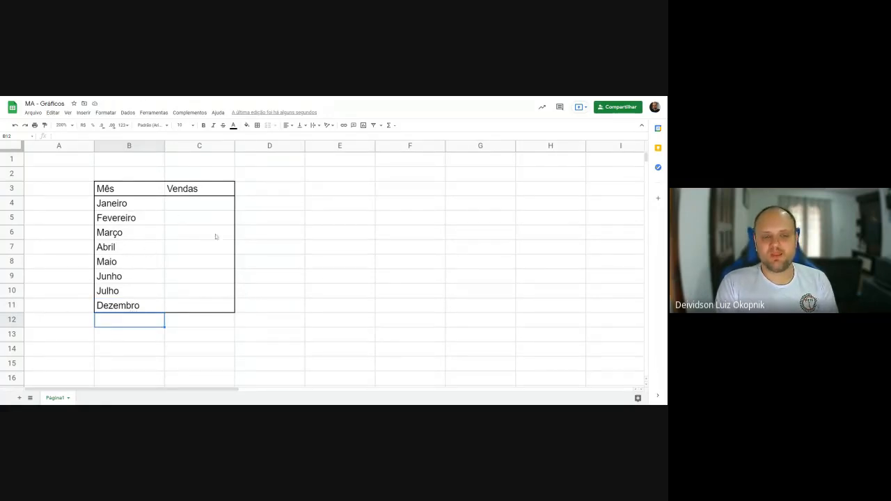
- Enter the Vendas values for Janeiro to Abril in C4:C7: 1000, 1100, 820 and 930
{"action": "left_click", "coordinate": [186, 210]}
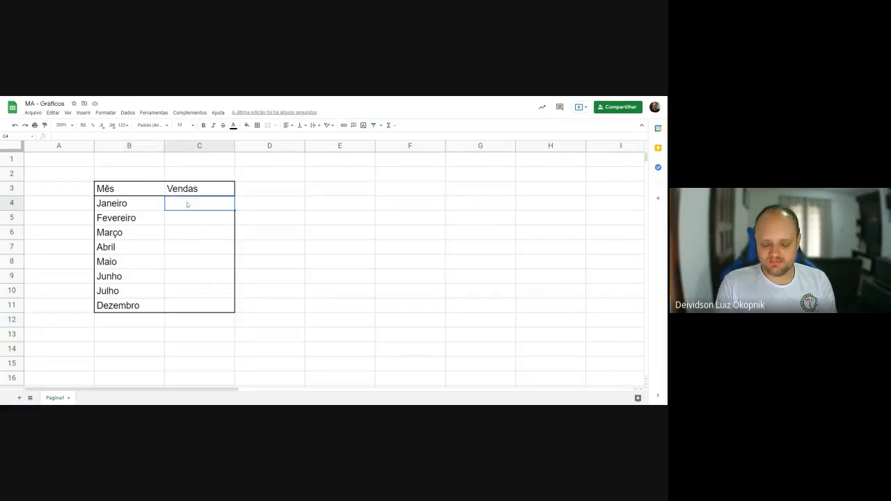
{"action": "type", "text": "1000"}
{"action": "key", "text": "Return"}
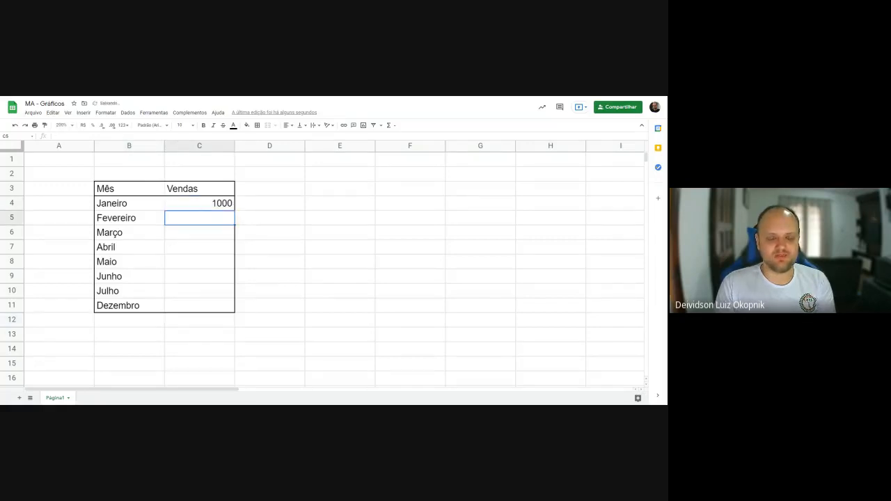
{"action": "type", "text": "11000"}
{"action": "key", "text": "BackSpace"}
{"action": "key", "text": "Return"}
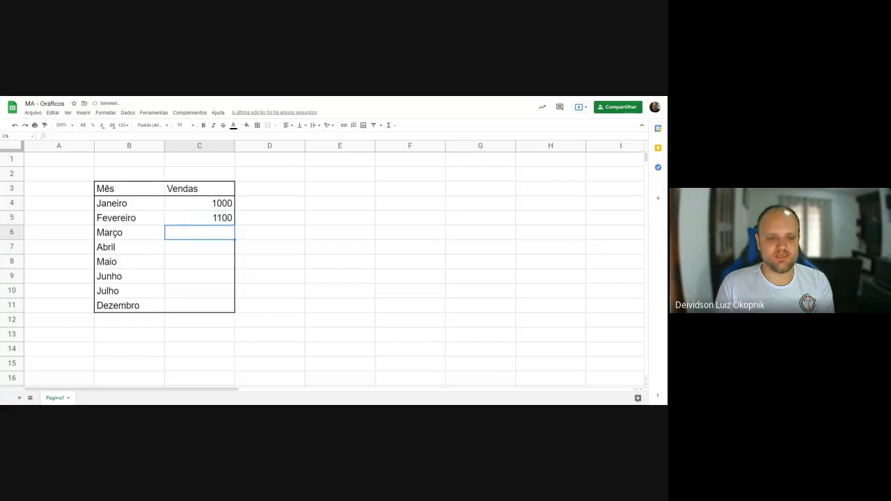
{"action": "type", "text": "8"}
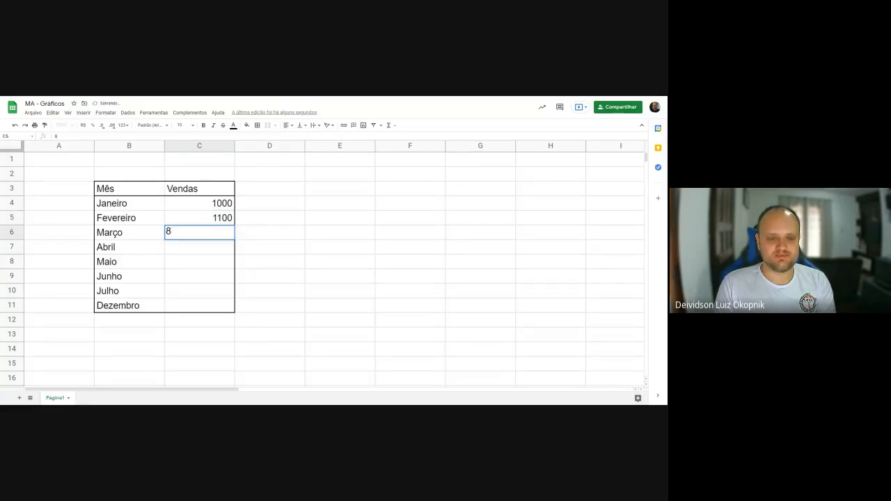
{"action": "type", "text": "20"}
{"action": "key", "text": "Return"}
{"action": "type", "text": "930"}
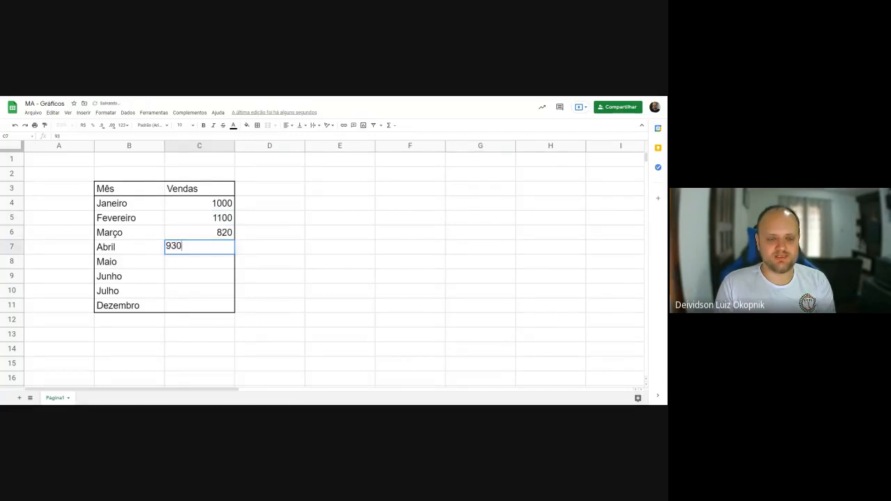
{"action": "key", "text": "Return"}
- Enter the Vendas values for Maio, Junho and Julho in C8:C10: 1250, 1400 and 1022
{"action": "type", "text": "1250"}
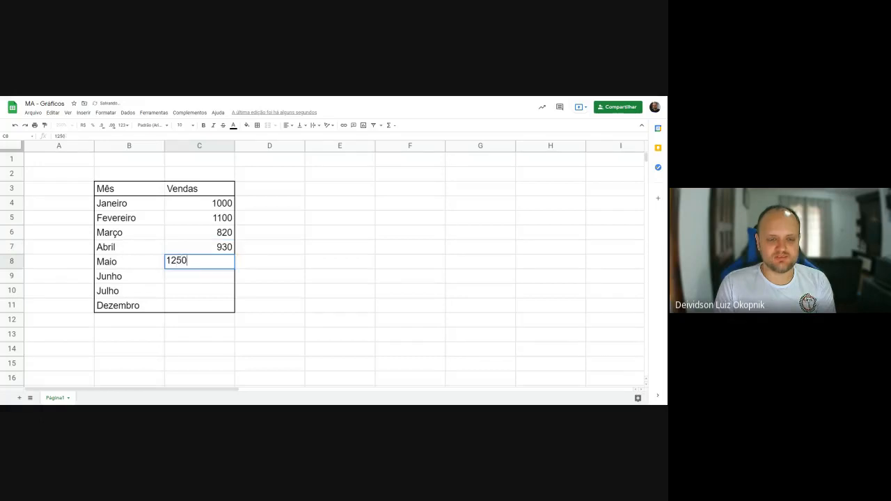
{"action": "key", "text": "Return"}
{"action": "type", "text": "1400"}
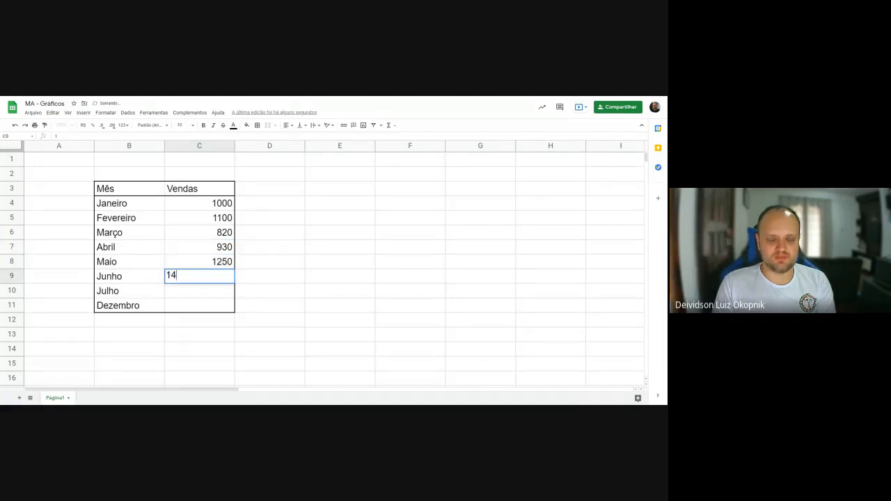
{"action": "key", "text": "Return"}
{"action": "type", "text": "1"}
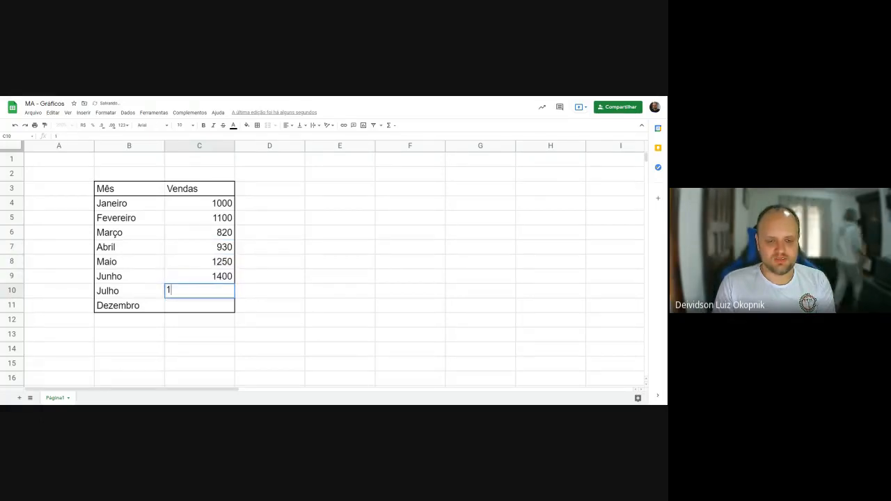
{"action": "type", "text": "022"}
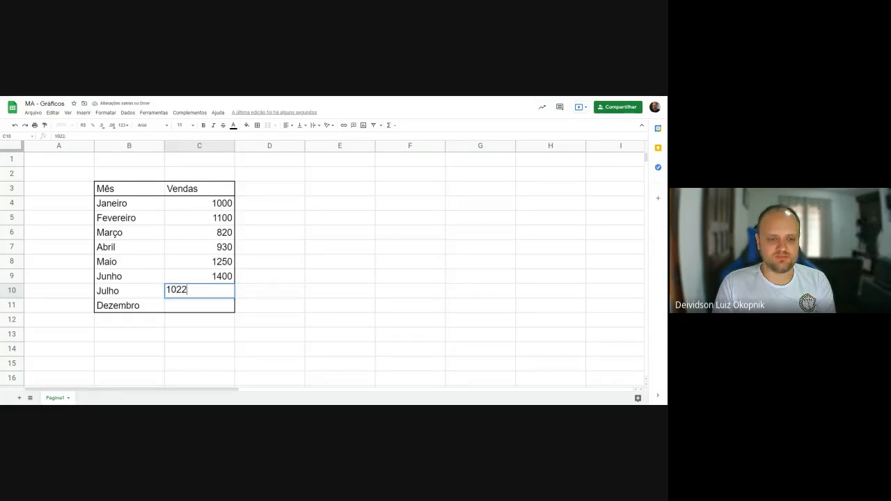
{"action": "key", "text": "Return"}
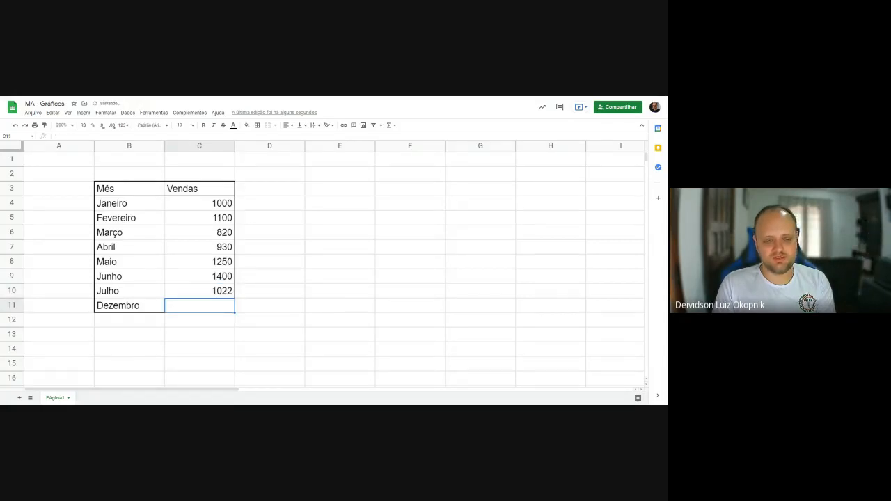
- Enter 1890 as the Vendas value for Dezembro in cell C11
{"action": "type", "text": "30"}
{"action": "key", "text": "BackSpace"}
{"action": "key", "text": "BackSpace"}
{"action": "type", "text": "1"}
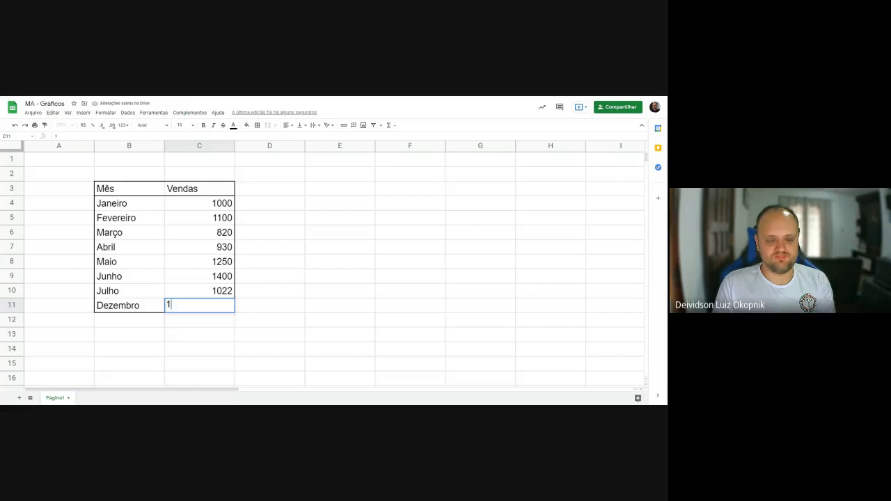
{"action": "type", "text": "890"}
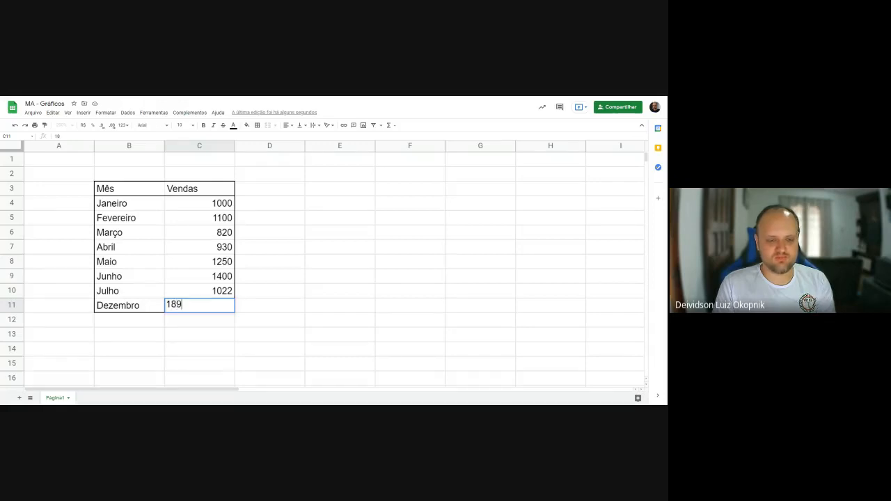
{"action": "key", "text": "Return"}
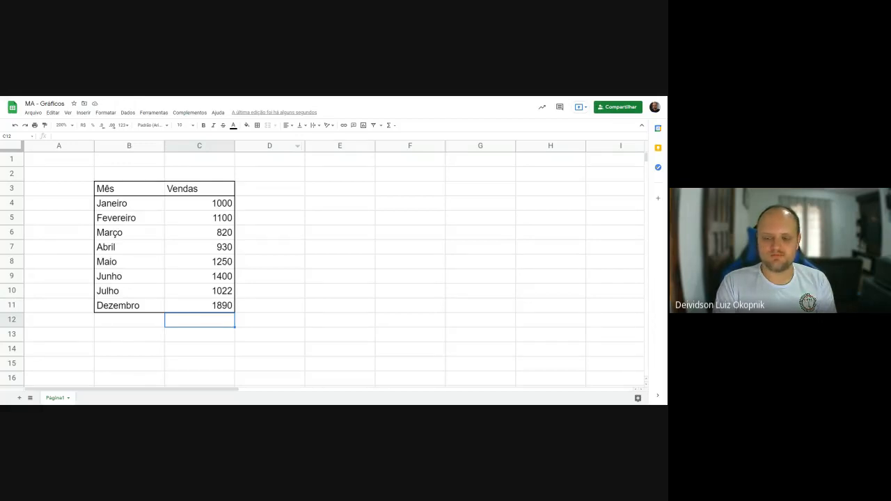
- Format the Vendas values in C4:C11 as currency in reais (R$)
{"action": "left_click_drag", "start_coordinate": [209, 202], "coordinate": [219, 309]}
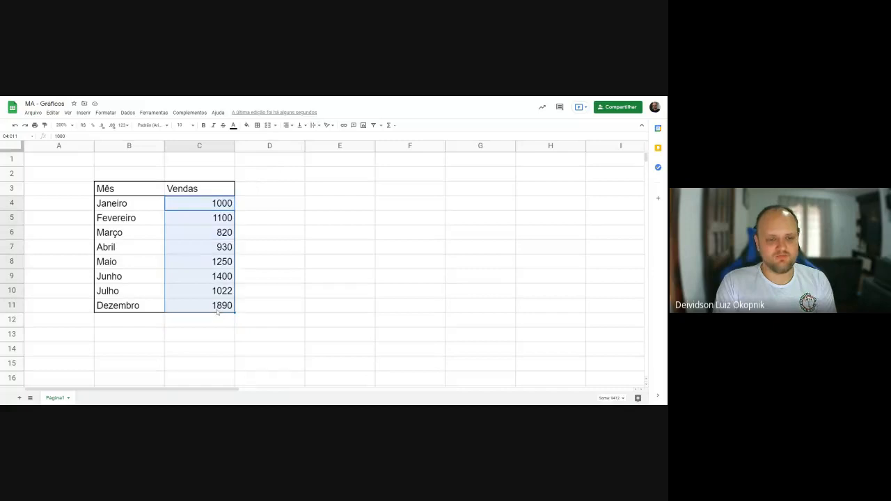
{"action": "left_click", "coordinate": [83, 125]}
{"action": "left_click", "coordinate": [248, 234]}
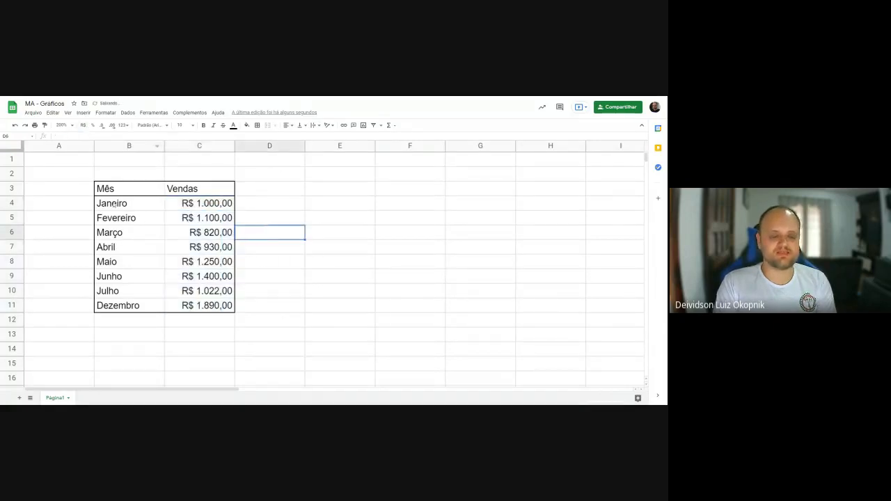
- Narrow the empty column A to about a third of its width
{"action": "left_click_drag", "start_coordinate": [118, 205], "coordinate": [124, 277]}
{"action": "left_click", "coordinate": [191, 291]}
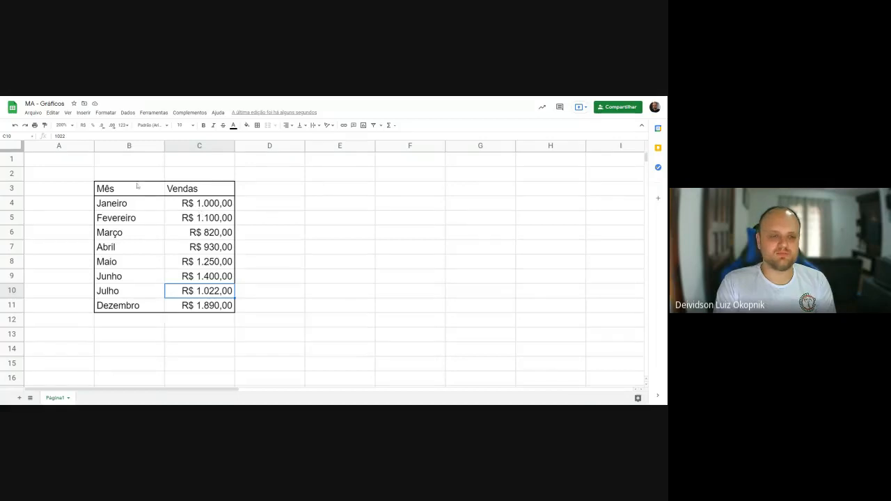
{"action": "left_click_drag", "start_coordinate": [94, 147], "coordinate": [46, 146]}
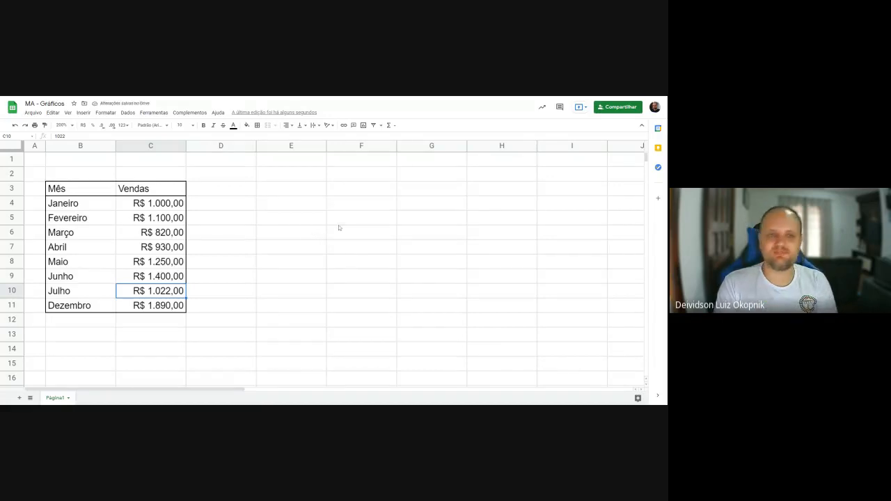
- Look over the sales table, examining the Mês and Vendas headers and the data rows in B4:C11
{"action": "mouse_move", "coordinate": [76, 194]}
{"action": "left_mouse_down"}
{"action": "mouse_move", "coordinate": [149, 233]}
{"action": "mouse_move", "coordinate": [151, 305]}
{"action": "left_mouse_up"}
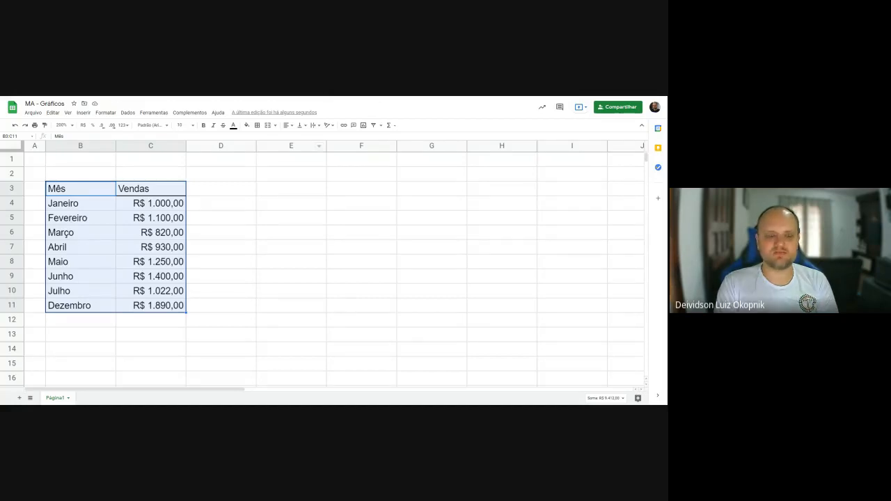
{"action": "left_click", "coordinate": [78, 206]}
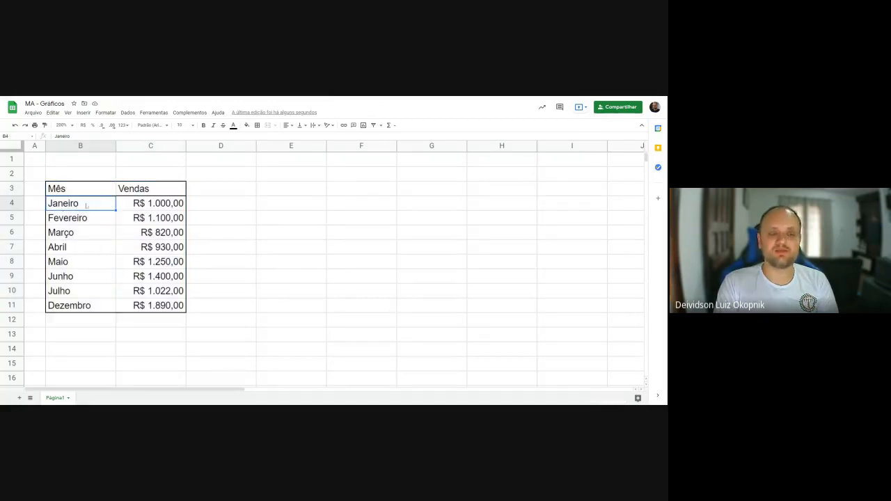
{"action": "left_click", "coordinate": [64, 192]}
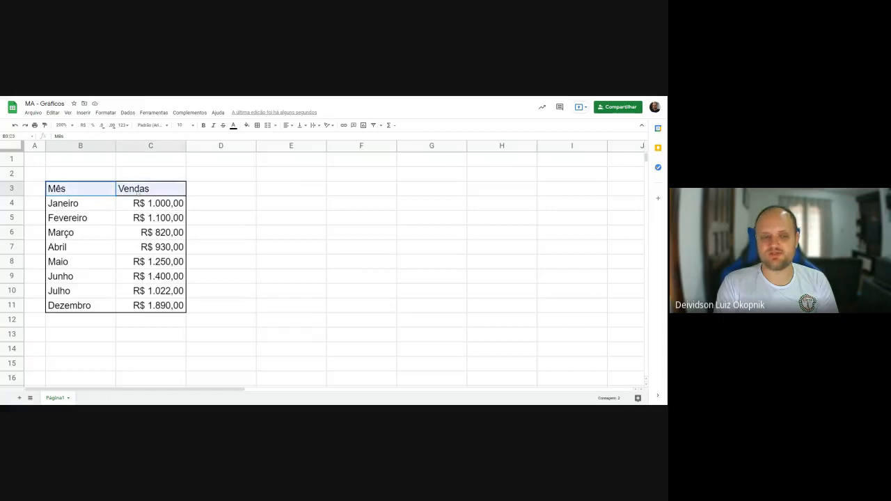
{"action": "left_click_drag", "start_coordinate": [67, 192], "coordinate": [77, 296]}
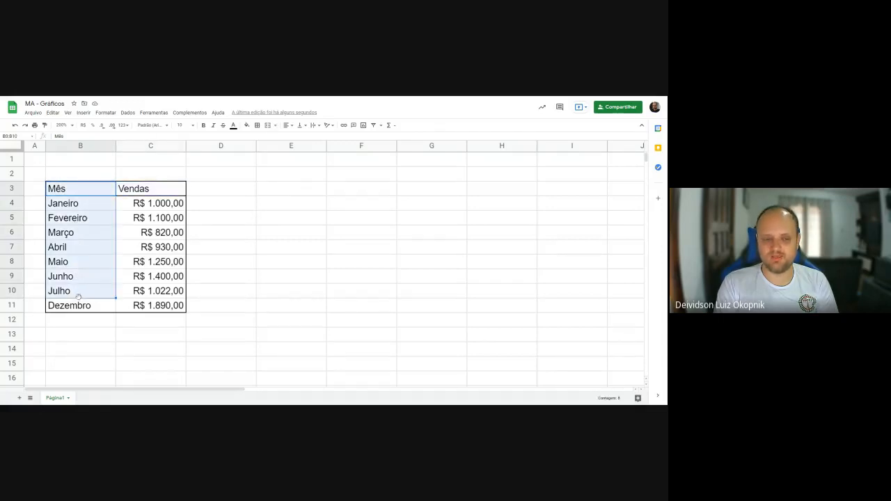
{"action": "left_click", "coordinate": [74, 194]}
{"action": "left_click", "coordinate": [127, 191]}
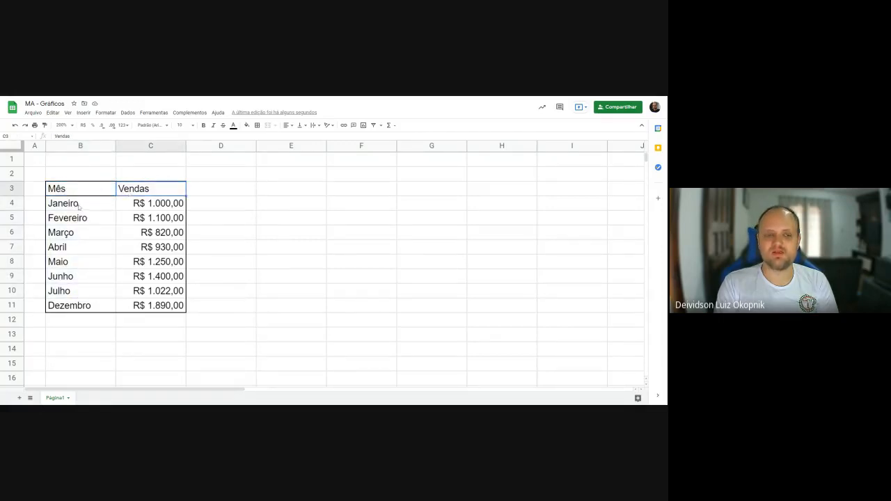
{"action": "left_click_drag", "start_coordinate": [87, 208], "coordinate": [146, 307]}
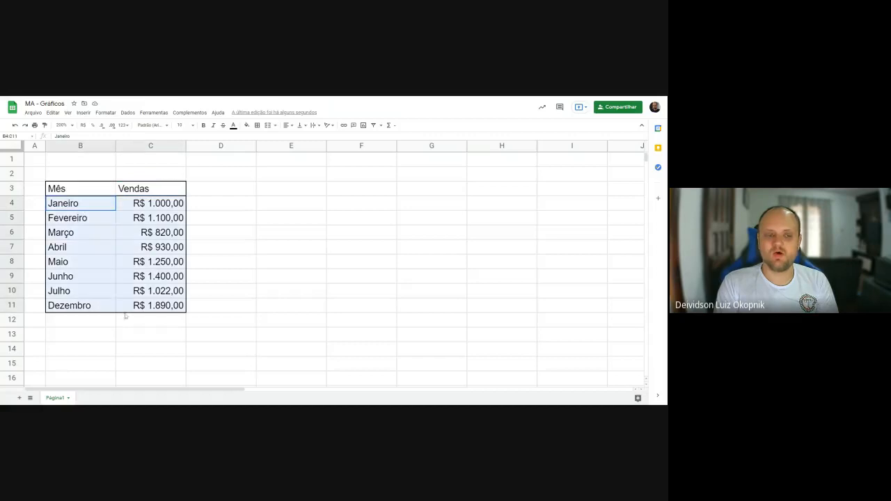
{"action": "left_click", "coordinate": [99, 261]}
- Insert a chart based on the whole sales table, headers included (B3:C11)
{"action": "left_click_drag", "start_coordinate": [70, 189], "coordinate": [164, 309]}
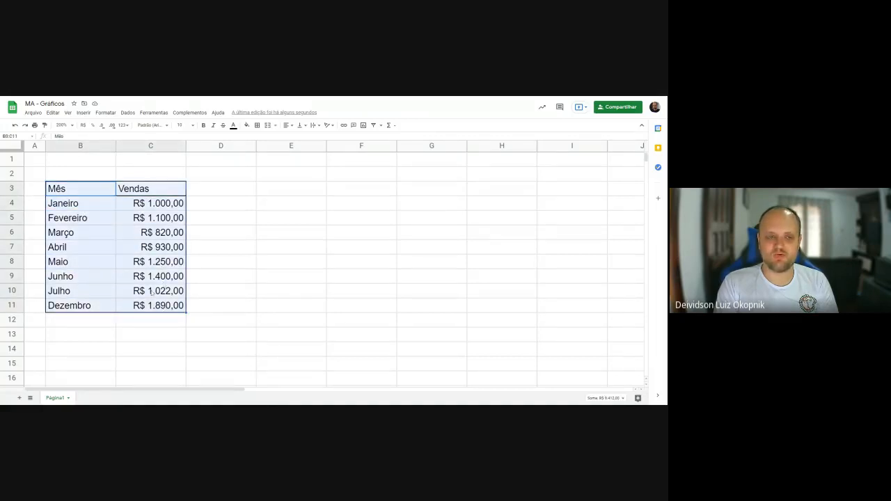
{"action": "left_click", "coordinate": [83, 113]}
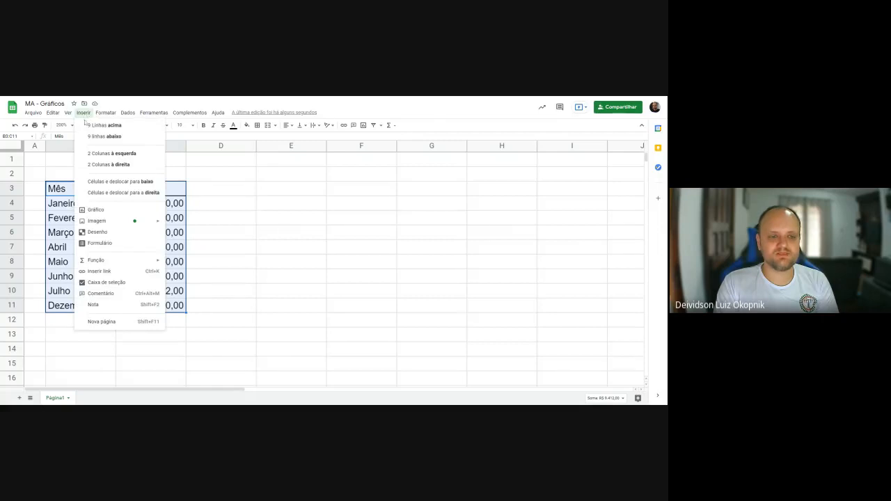
{"action": "left_click", "coordinate": [97, 209]}
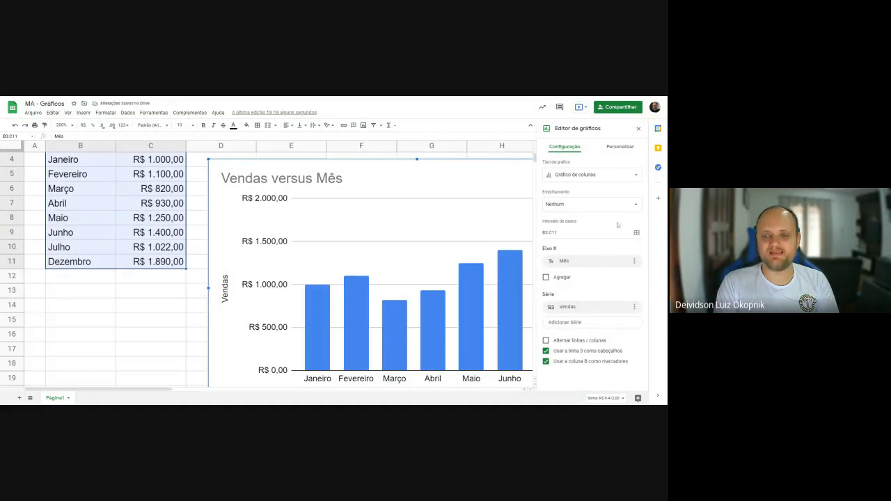
- Move the column chart up beside the sales table and shrink it to span about columns D to H, down to row 17
{"action": "scroll", "coordinate": [494, 181], "scroll_direction": "up", "scroll_amount": 1}
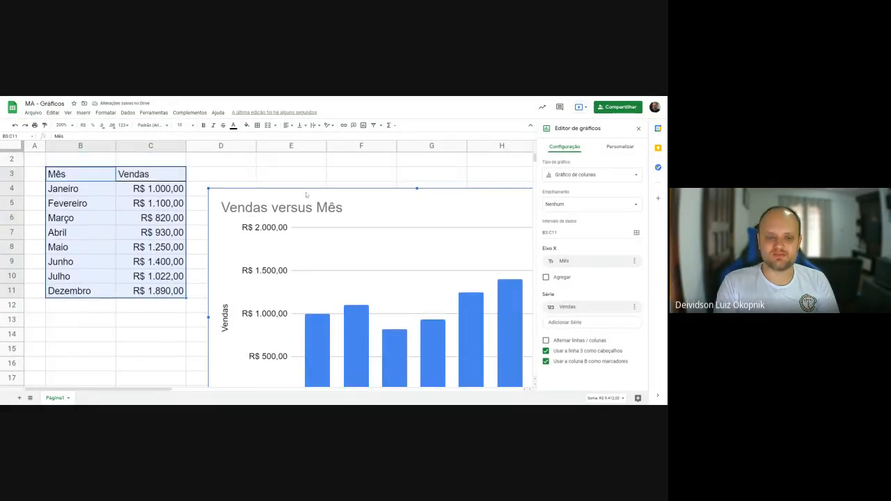
{"action": "left_click_drag", "start_coordinate": [317, 191], "coordinate": [306, 169]}
{"action": "scroll", "coordinate": [307, 169], "scroll_direction": "down", "scroll_amount": 1}
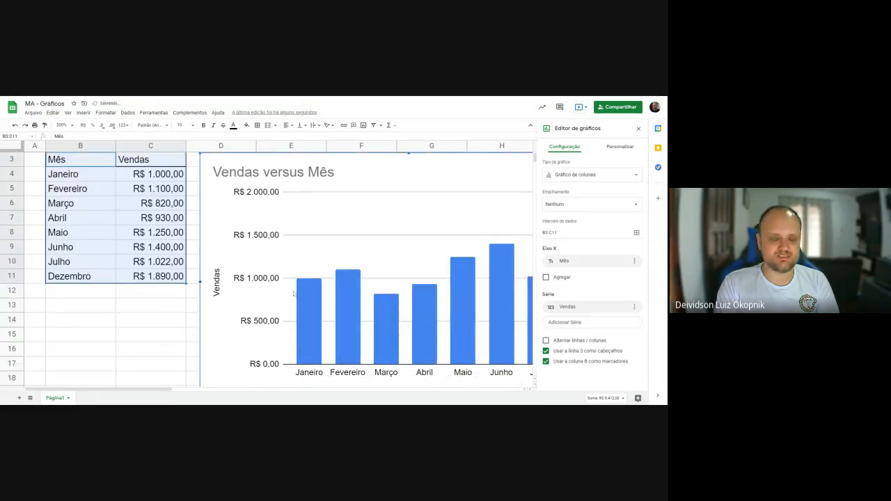
{"action": "left_click_drag", "start_coordinate": [160, 392], "coordinate": [218, 392]}
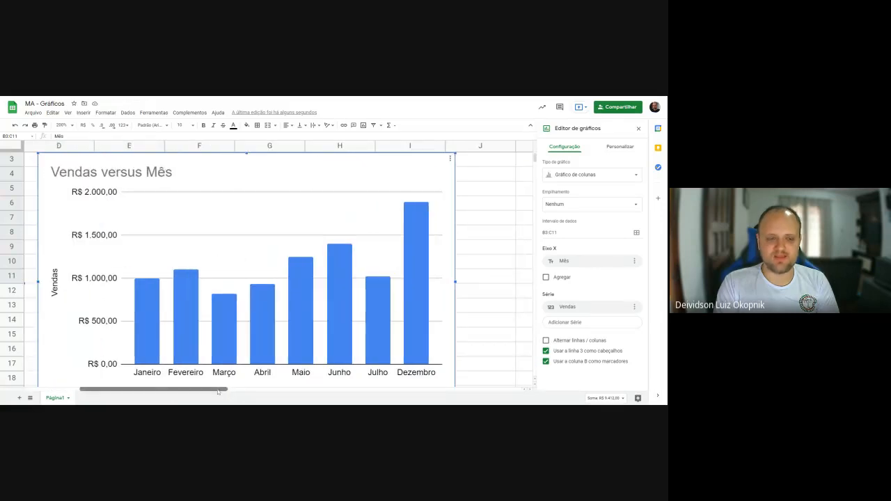
{"action": "scroll", "coordinate": [456, 317], "scroll_direction": "down", "scroll_amount": 5}
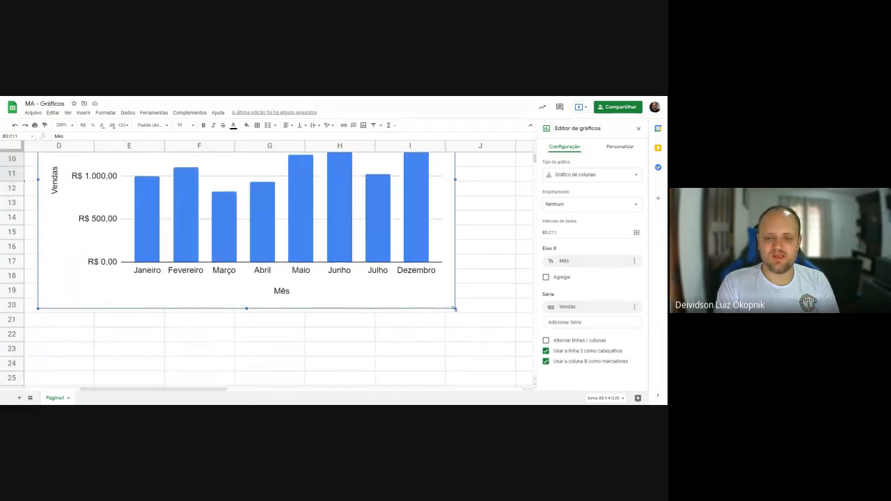
{"action": "left_click_drag", "start_coordinate": [455, 308], "coordinate": [383, 264]}
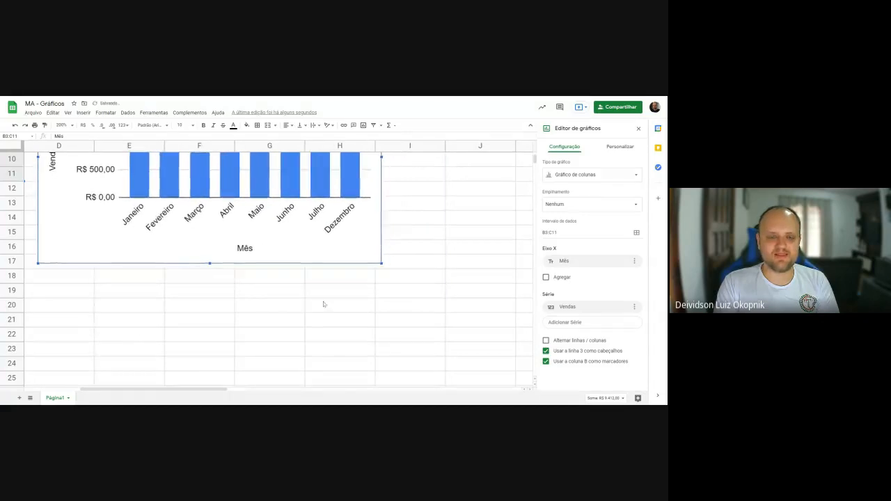
{"action": "scroll", "coordinate": [323, 304], "scroll_direction": "up", "scroll_amount": 5}
{"action": "left_click_drag", "start_coordinate": [222, 393], "coordinate": [188, 390]}
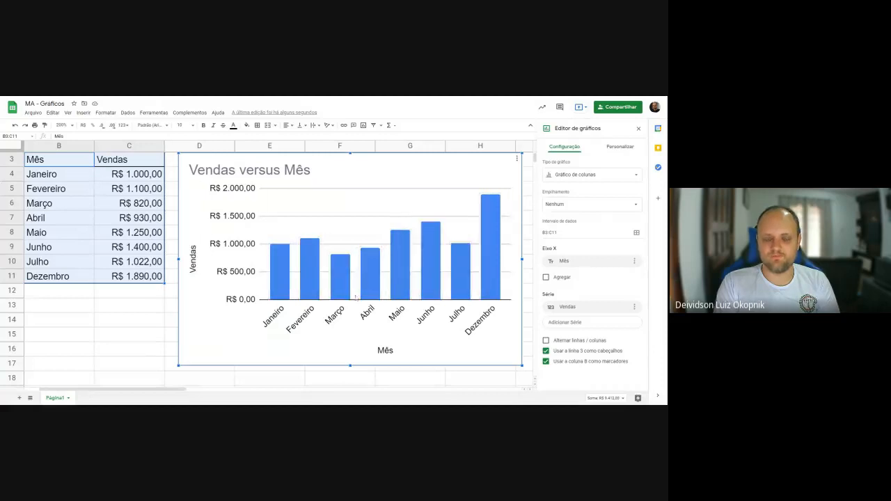
{"action": "left_click", "coordinate": [50, 165]}
{"action": "left_click", "coordinate": [113, 166]}
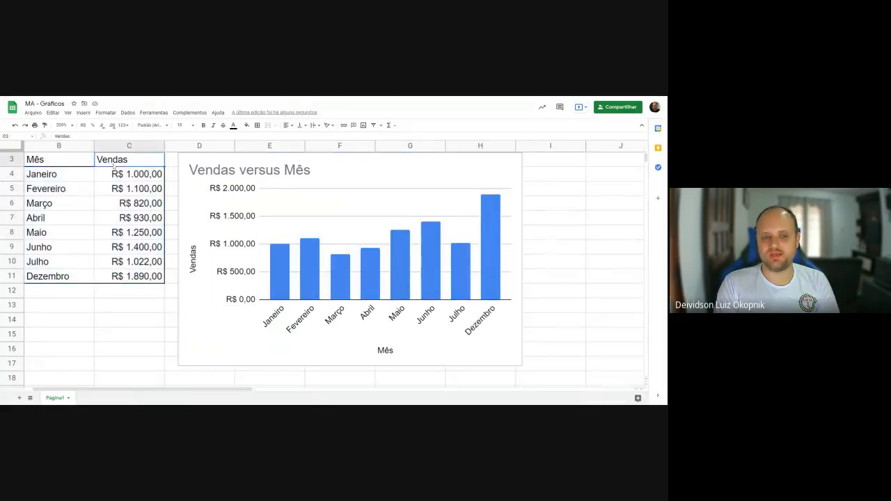
{"action": "left_click", "coordinate": [62, 163]}
{"action": "left_click", "coordinate": [104, 165]}
{"action": "left_click", "coordinate": [62, 162]}
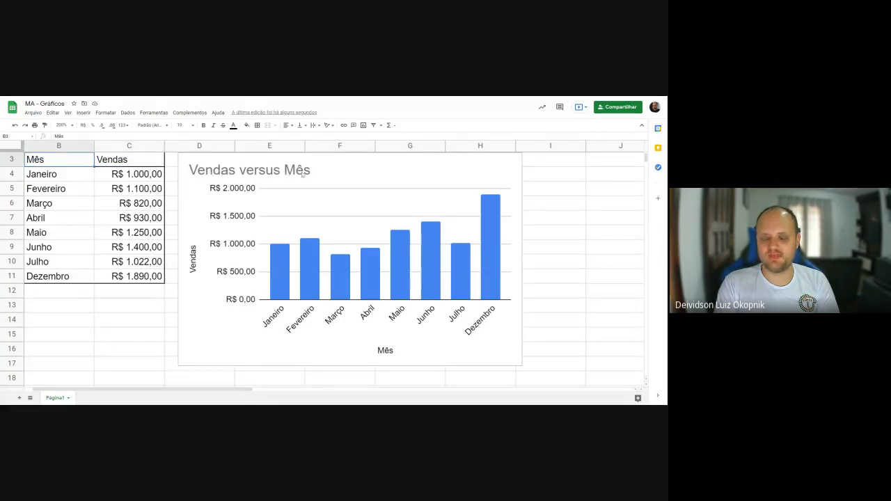
- Reopen the chart editor from the chart and review its title, chart style and setup options
{"action": "left_click", "coordinate": [196, 257]}
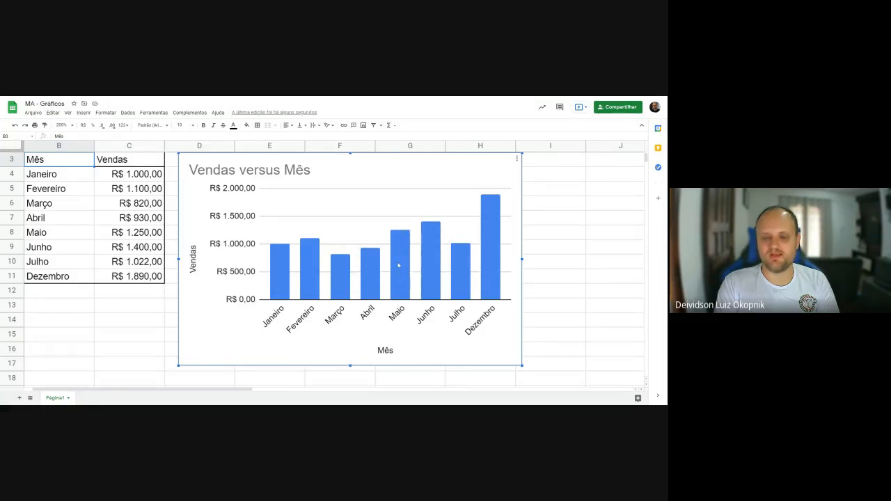
{"action": "double_click", "coordinate": [384, 173]}
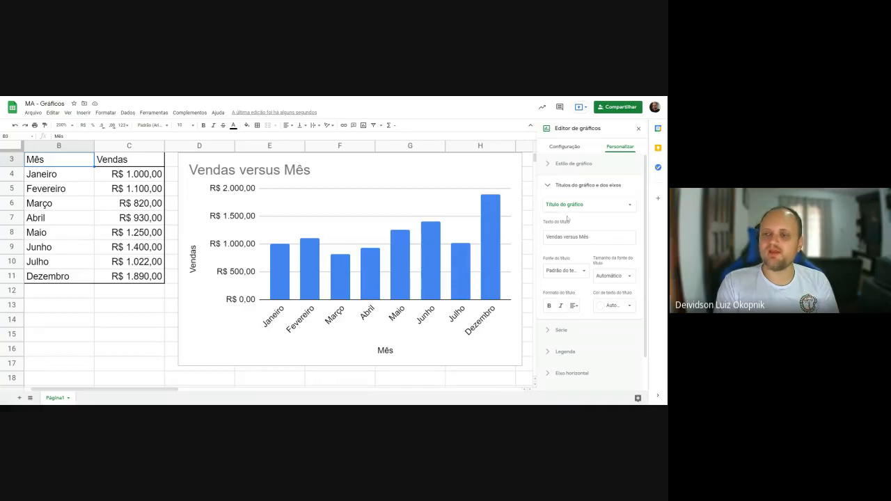
{"action": "left_click", "coordinate": [550, 164]}
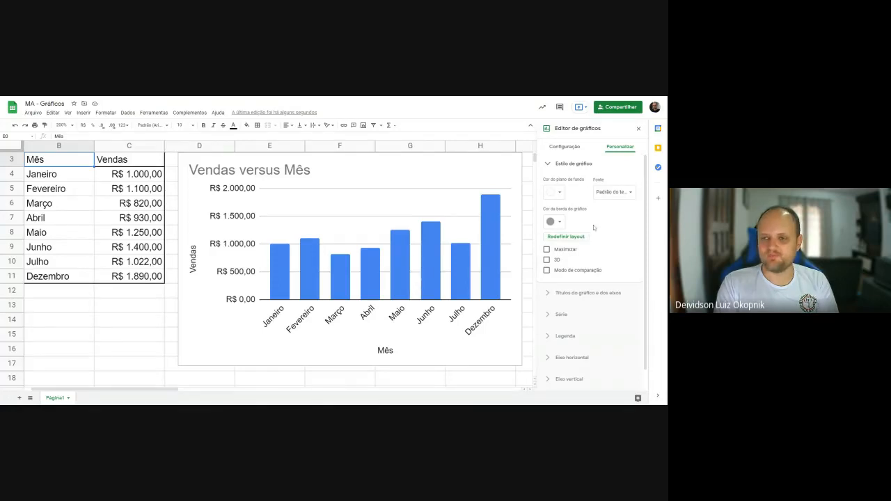
{"action": "left_click", "coordinate": [571, 148]}
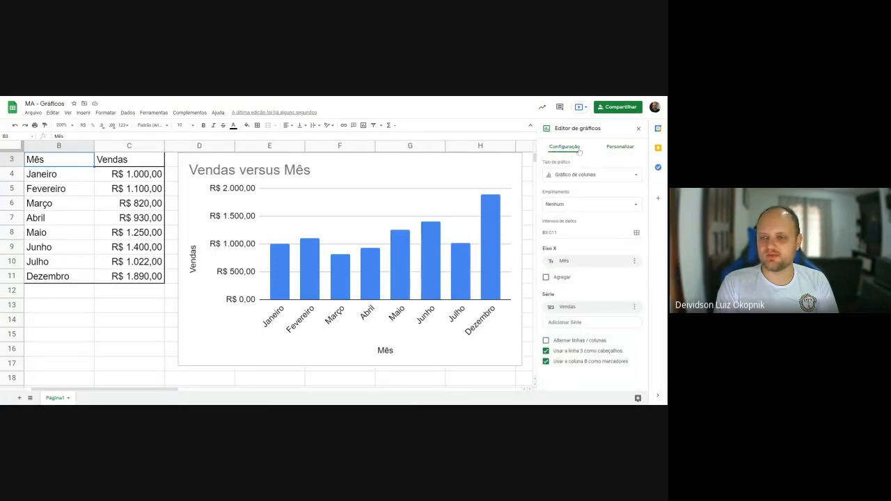
{"action": "left_click", "coordinate": [615, 148]}
{"action": "left_click", "coordinate": [549, 164]}
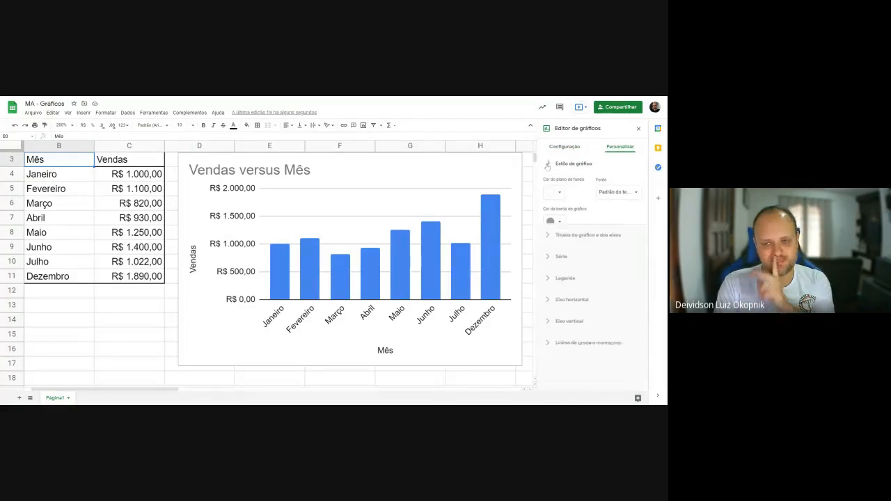
{"action": "left_click", "coordinate": [569, 149]}
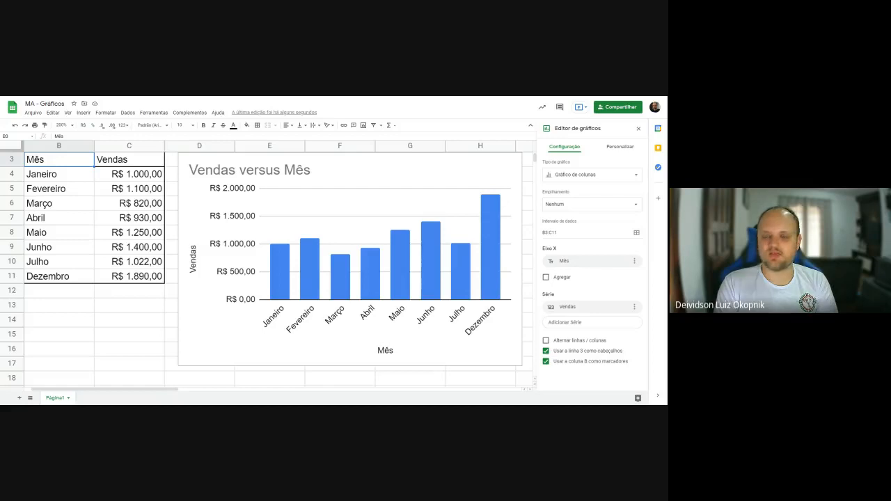
- Try the suggested line chart and combination chart types on the sales chart
{"action": "left_click", "coordinate": [582, 172]}
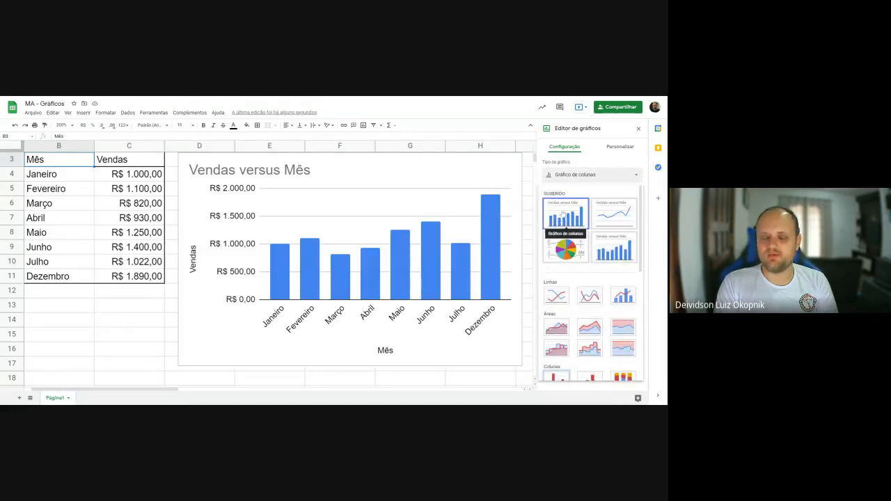
{"action": "left_click", "coordinate": [614, 214]}
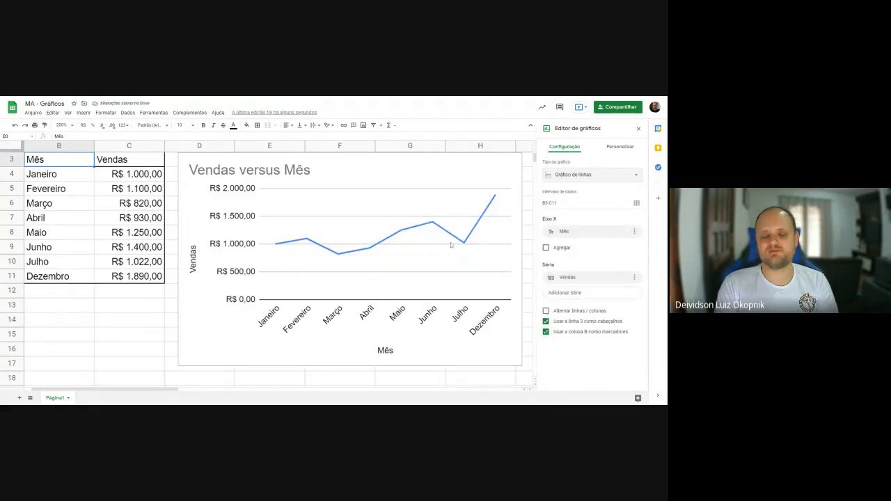
{"action": "left_click", "coordinate": [622, 179]}
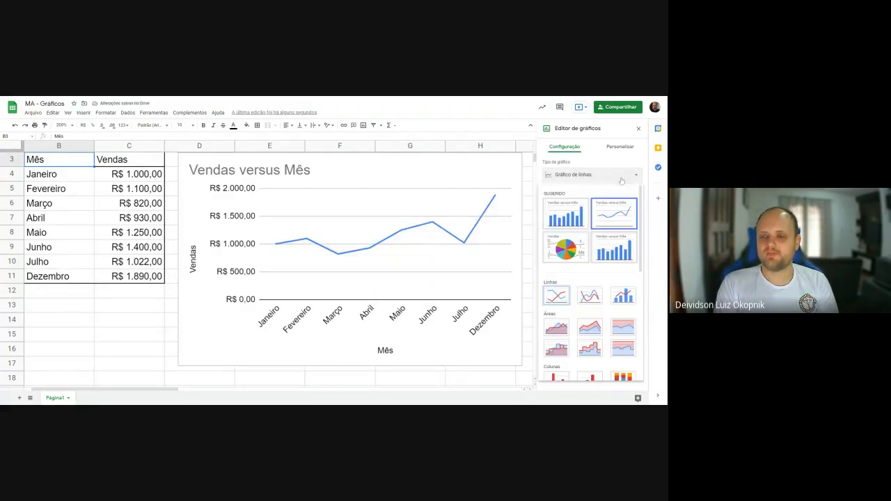
{"action": "left_click", "coordinate": [622, 248]}
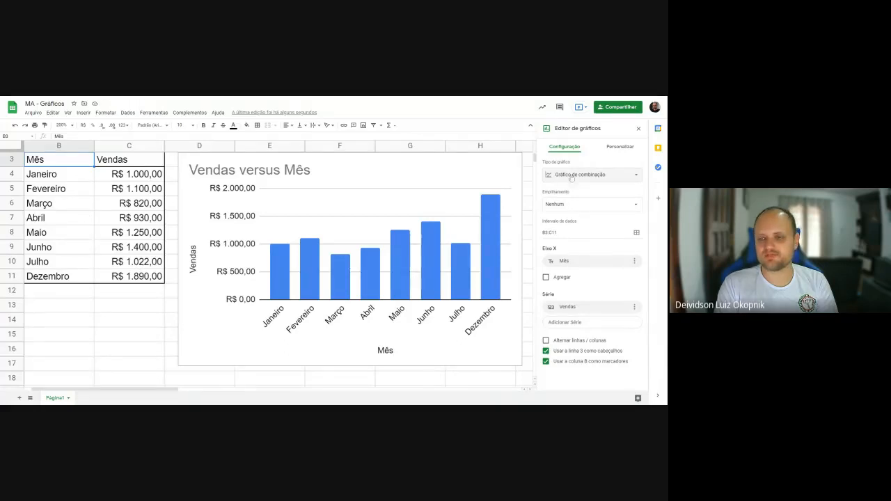
- Change the sales chart's type to the suggested pie chart (Gráfico de pizza)
{"action": "left_click", "coordinate": [596, 176]}
{"action": "left_click", "coordinate": [564, 249]}
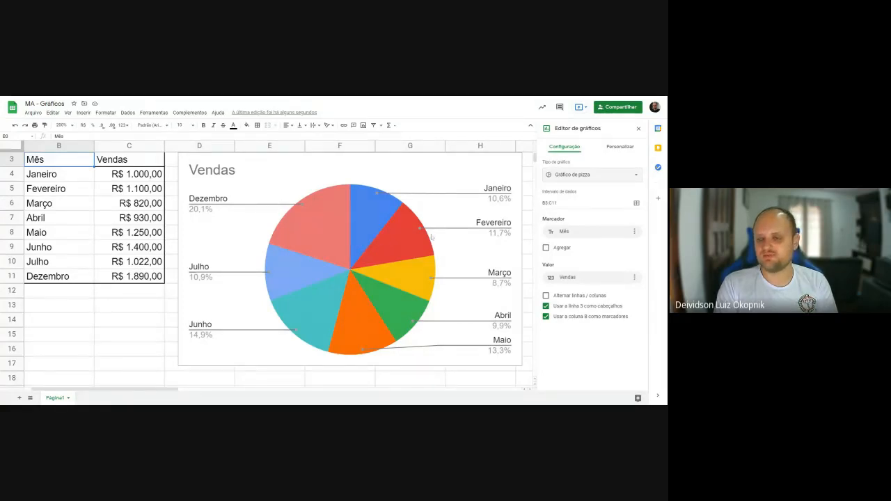
- Try the smooth line chart (Gráfico de linhas suaves) and stacked area chart (Gráfico de áreas empilhadas) types on the sales chart
{"action": "left_click", "coordinate": [610, 177]}
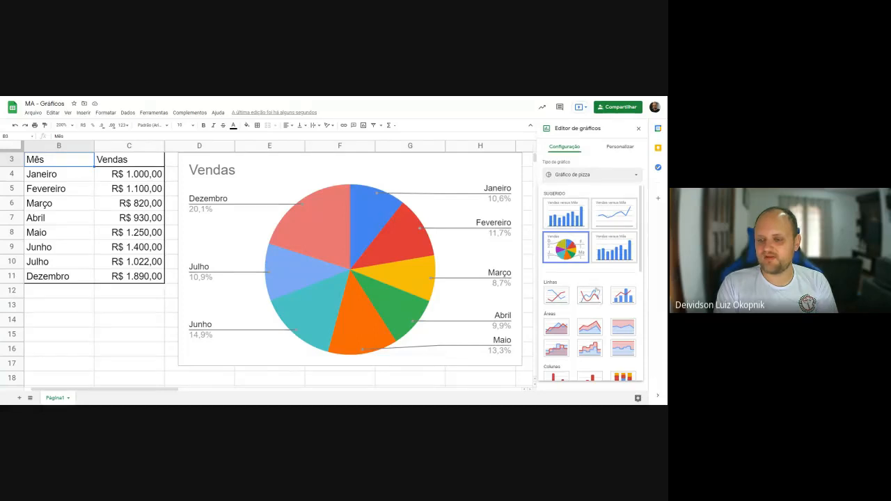
{"action": "left_click", "coordinate": [592, 297]}
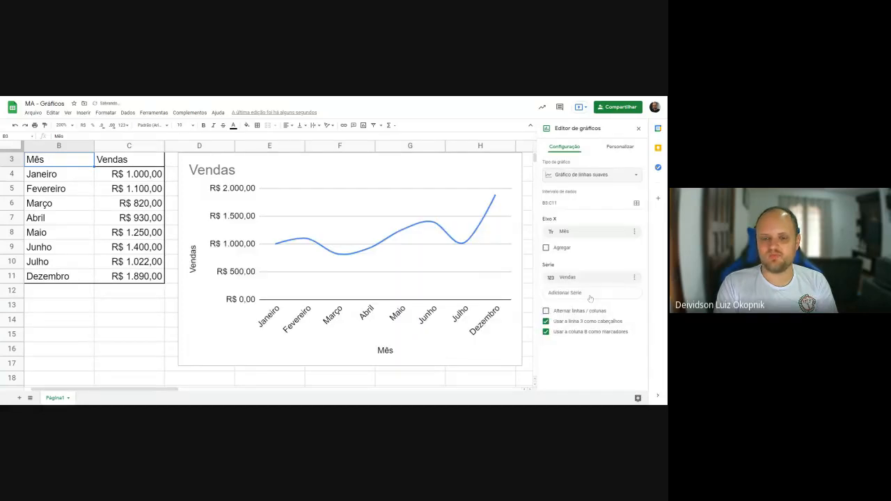
{"action": "left_click", "coordinate": [624, 176]}
{"action": "scroll", "coordinate": [592, 282], "scroll_direction": "down", "scroll_amount": 1}
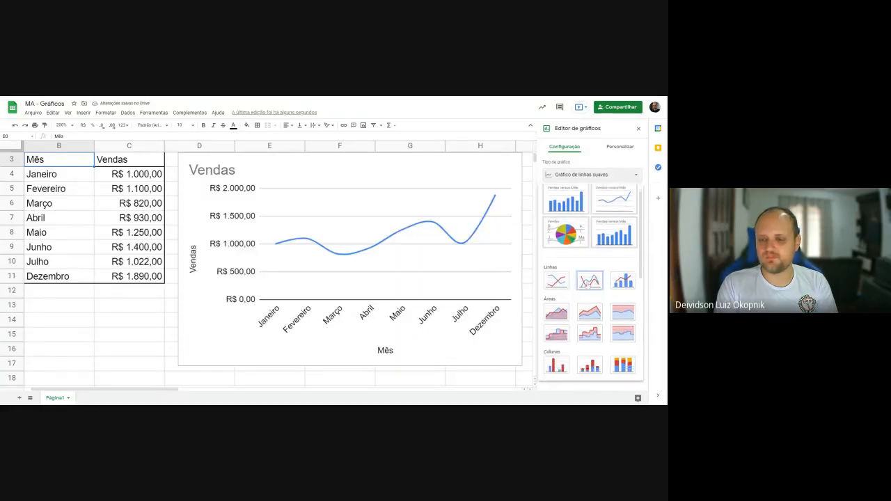
{"action": "left_click", "coordinate": [601, 299]}
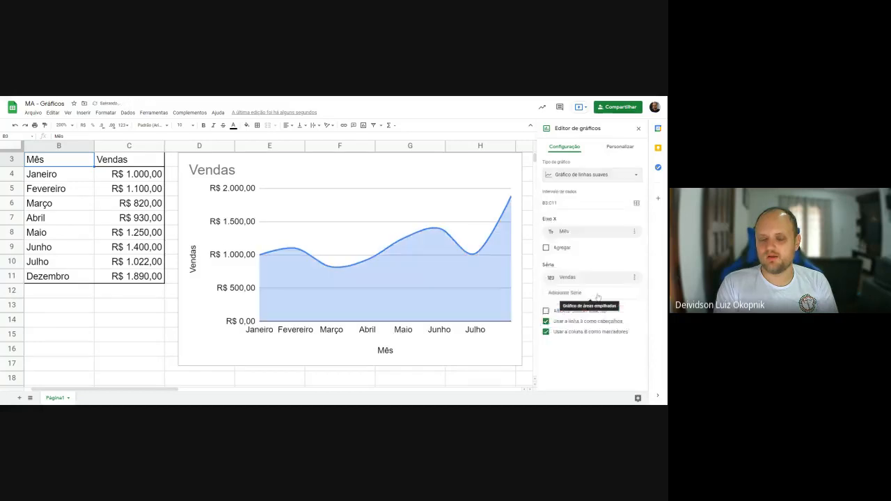
- Try the bar chart type (Gráfico de barras) on the sales chart
{"action": "left_click", "coordinate": [611, 178]}
{"action": "scroll", "coordinate": [591, 299], "scroll_direction": "down", "scroll_amount": 3}
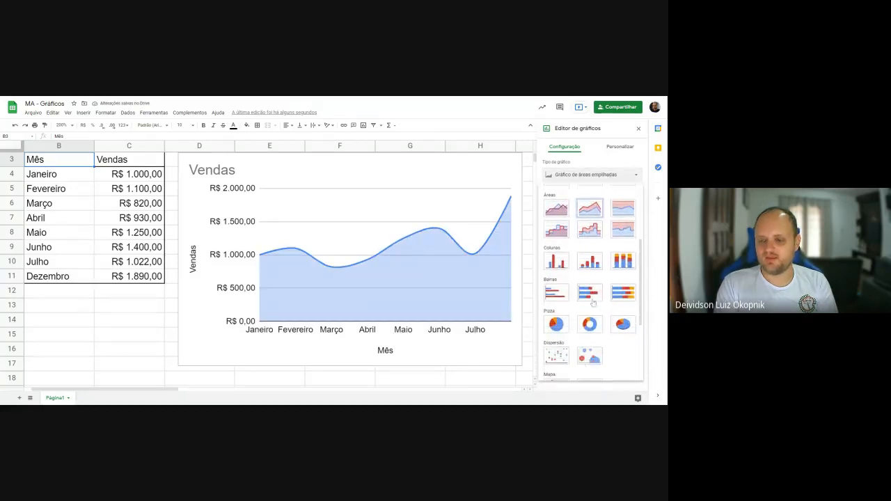
{"action": "left_click", "coordinate": [562, 295]}
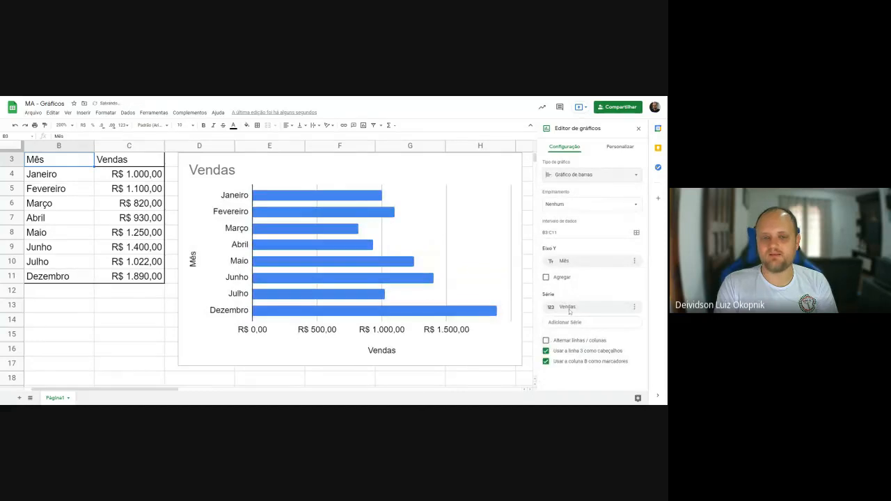
- Browse the remaining chart types and try the radar chart (Gráfico de radar) on the sales data
{"action": "left_click", "coordinate": [606, 179]}
{"action": "scroll", "coordinate": [590, 272], "scroll_direction": "down", "scroll_amount": 3}
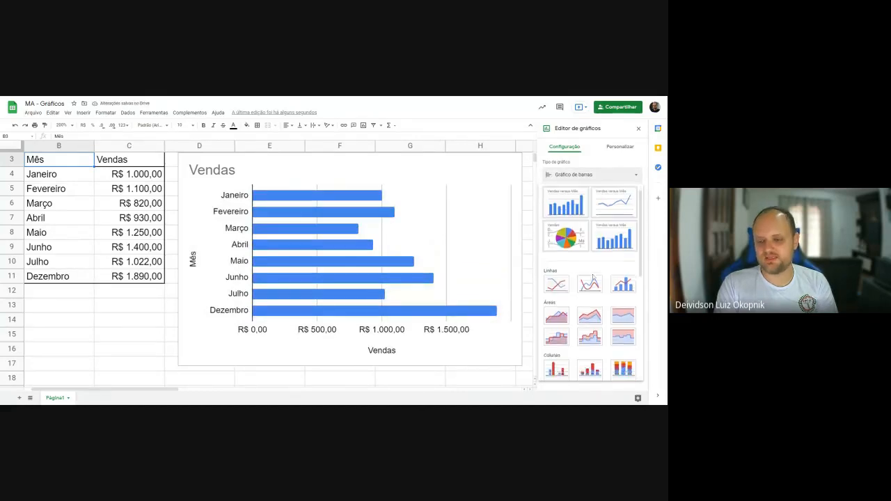
{"action": "scroll", "coordinate": [597, 273], "scroll_direction": "down", "scroll_amount": 3}
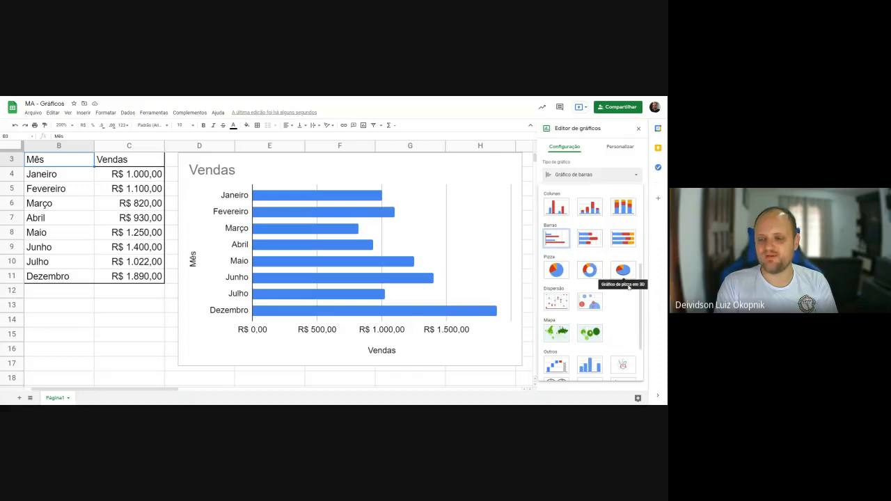
{"action": "scroll", "coordinate": [626, 316], "scroll_direction": "down", "scroll_amount": 1}
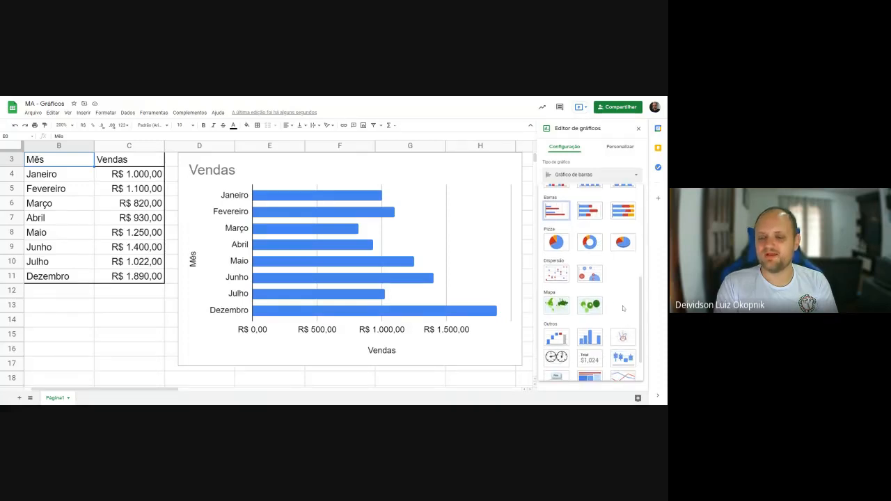
{"action": "scroll", "coordinate": [623, 303], "scroll_direction": "down", "scroll_amount": 1}
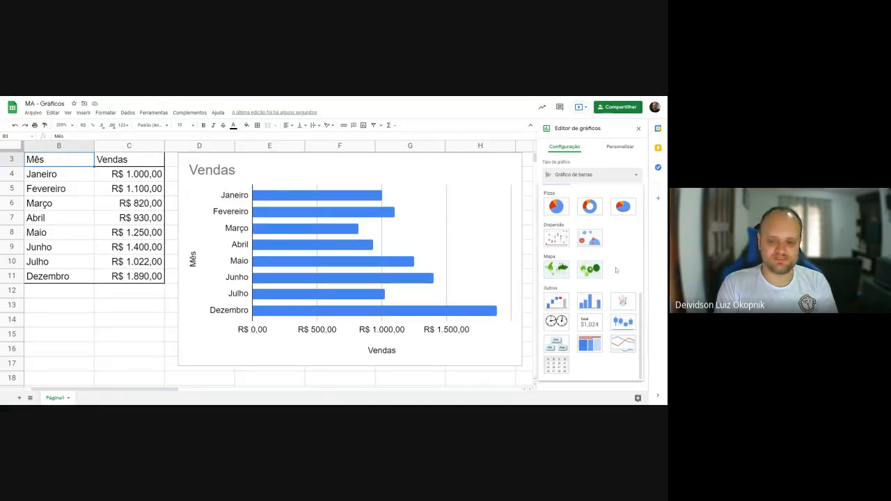
{"action": "left_click", "coordinate": [625, 303]}
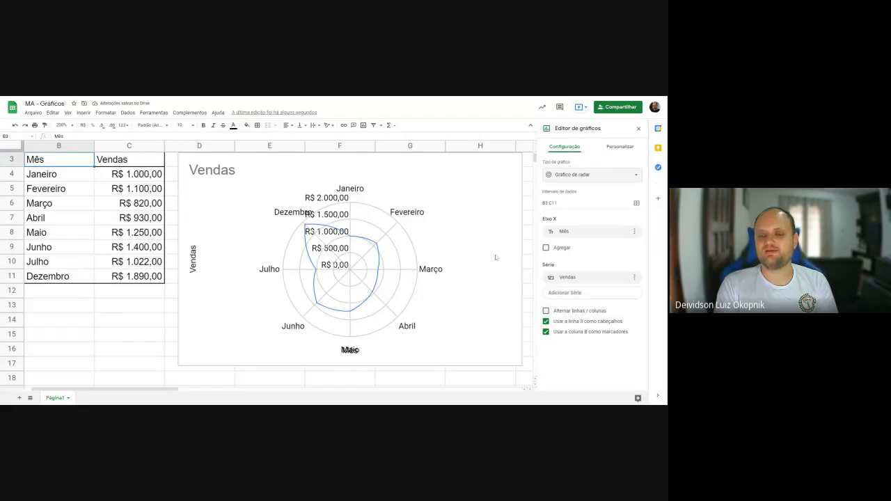
- Change the sales chart's type to the suggested column chart (Gráfico de colunas) and close the chart editor
{"action": "left_click", "coordinate": [616, 179]}
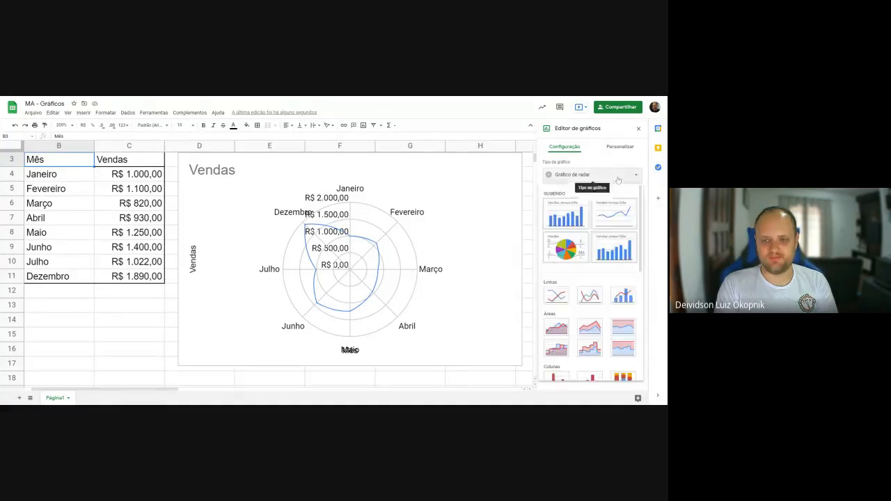
{"action": "scroll", "coordinate": [592, 282], "scroll_direction": "down", "scroll_amount": 5}
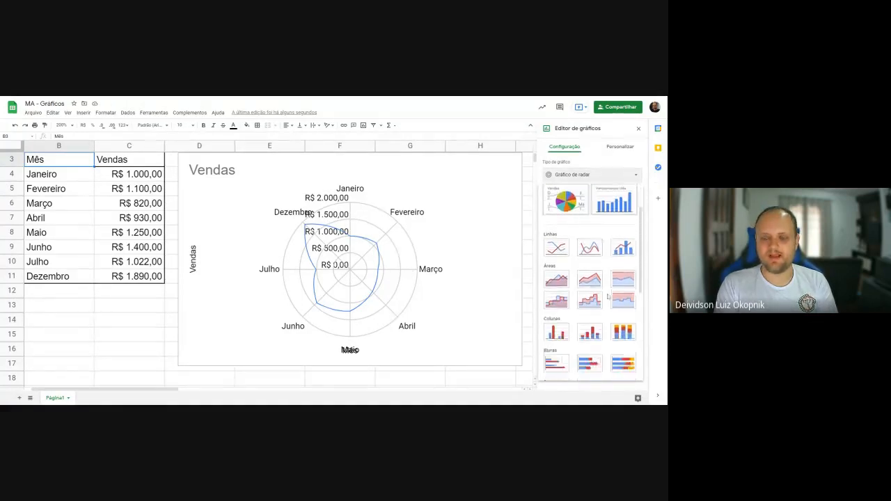
{"action": "scroll", "coordinate": [605, 293], "scroll_direction": "up", "scroll_amount": 3}
{"action": "scroll", "coordinate": [605, 293], "scroll_direction": "up", "scroll_amount": 2}
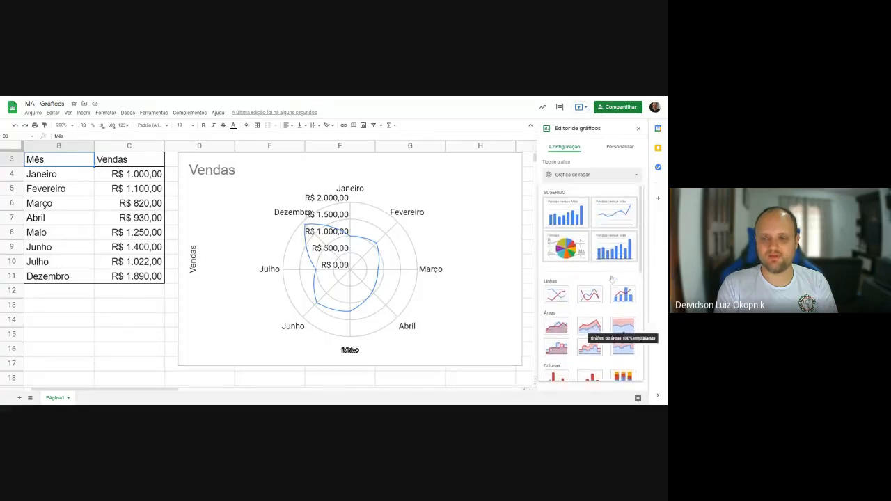
{"action": "left_click", "coordinate": [567, 212]}
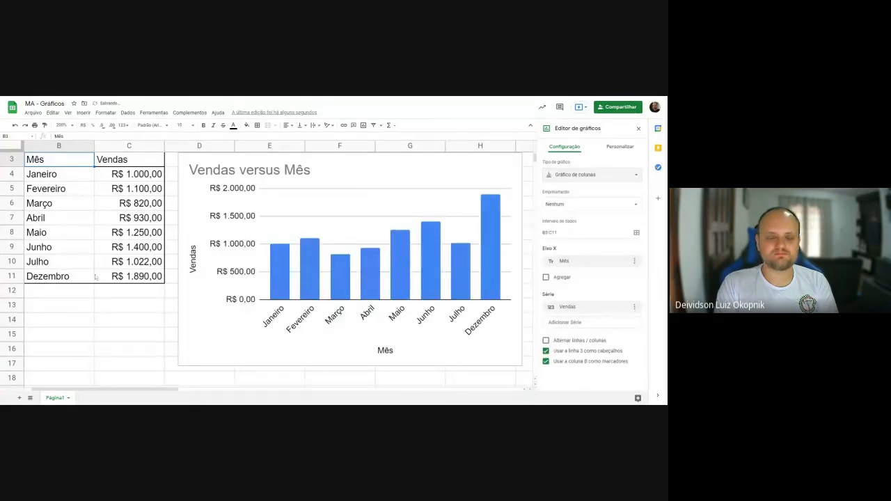
{"action": "left_click", "coordinate": [117, 319]}
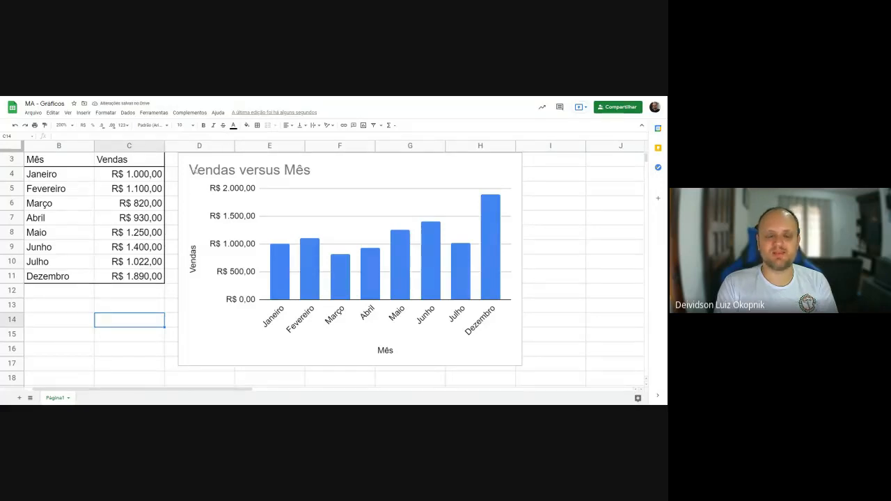
{"action": "left_click", "coordinate": [203, 170]}
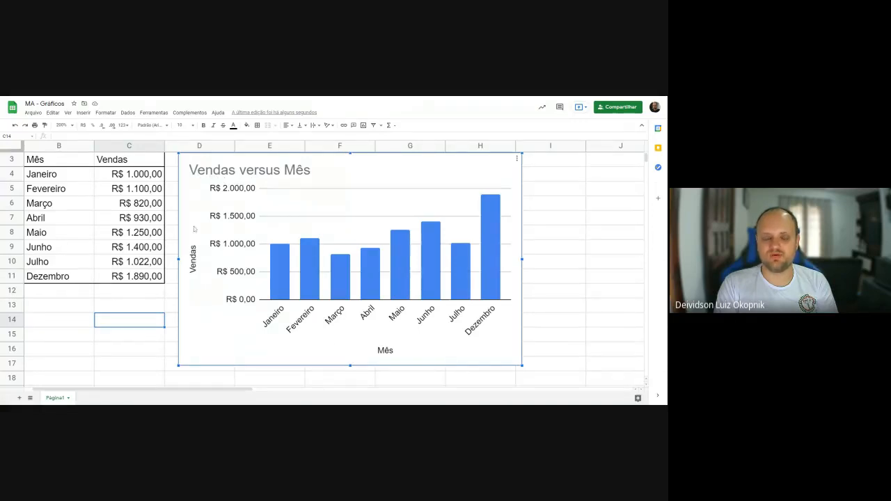
- Insert a second chart from the range B4:C11, leaving out the header row, and delete that chart
{"action": "left_click_drag", "start_coordinate": [44, 177], "coordinate": [127, 276]}
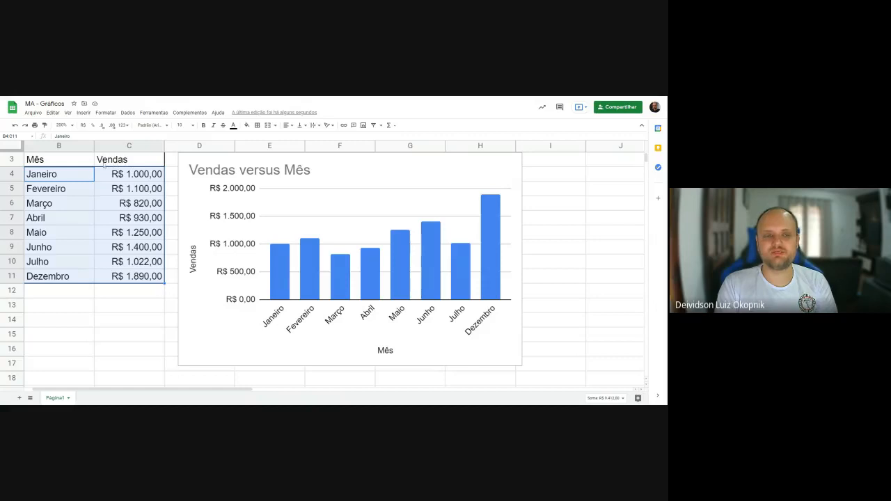
{"action": "left_click", "coordinate": [83, 113]}
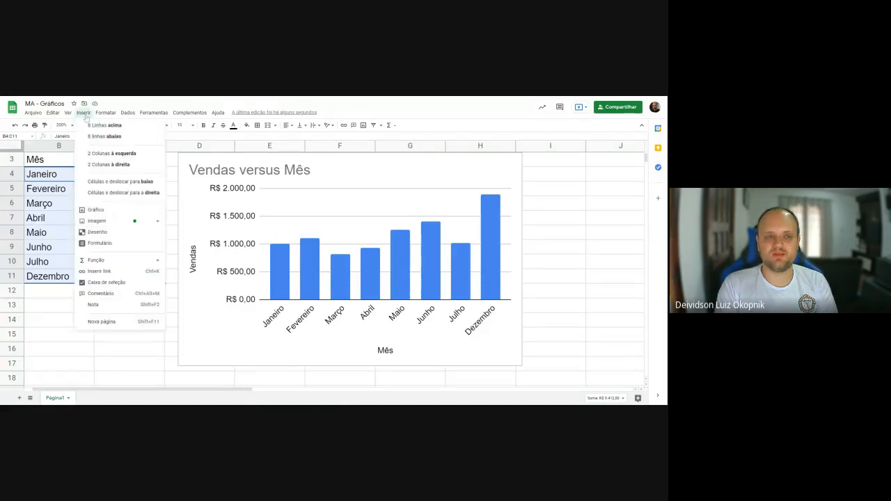
{"action": "left_click", "coordinate": [114, 209]}
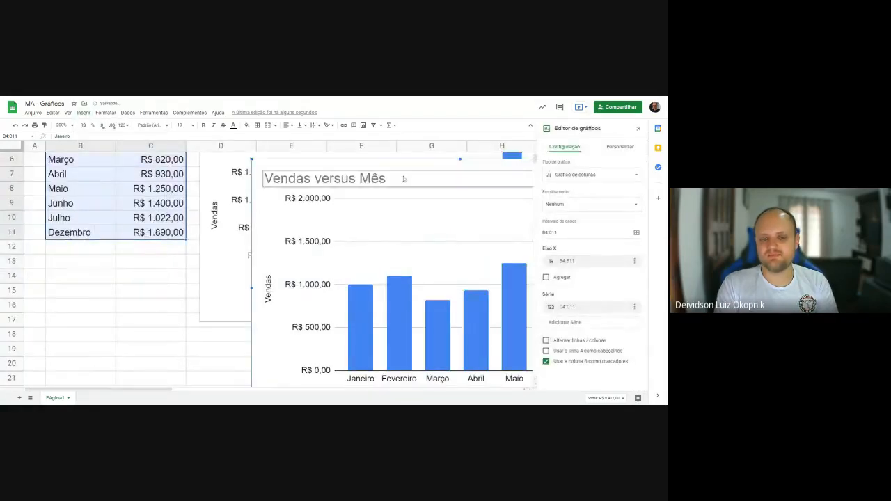
{"action": "left_click_drag", "start_coordinate": [359, 261], "coordinate": [246, 163]}
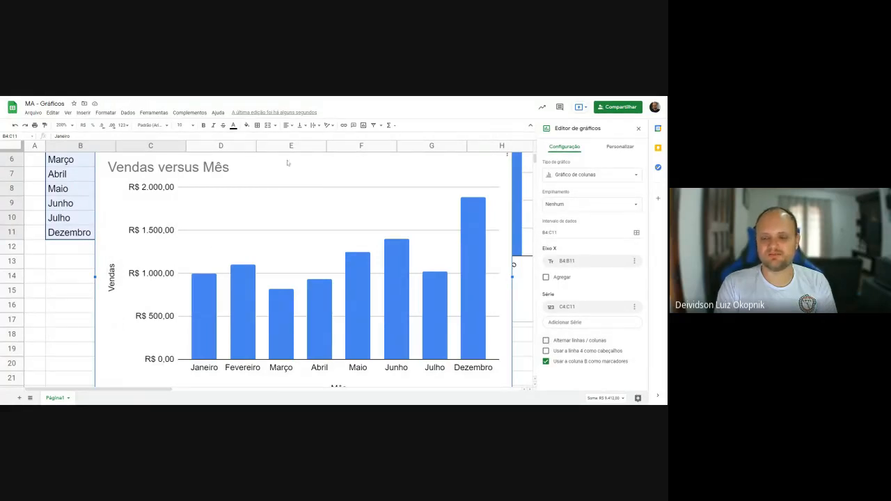
{"action": "key", "text": "Delete"}
- Reopen the original chart's editor and toggle the row 3 headers and column B labels options off and back on
{"action": "left_click", "coordinate": [214, 278]}
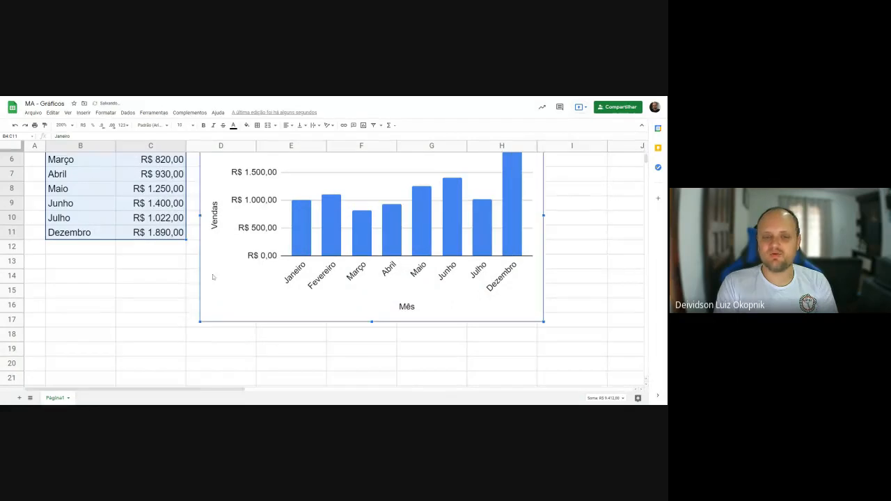
{"action": "double_click", "coordinate": [207, 292]}
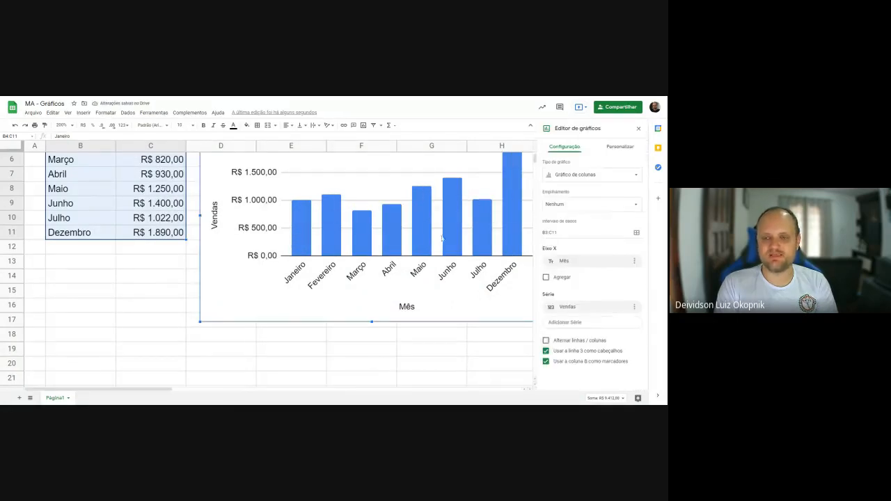
{"action": "scroll", "coordinate": [341, 303], "scroll_direction": "up", "scroll_amount": 2}
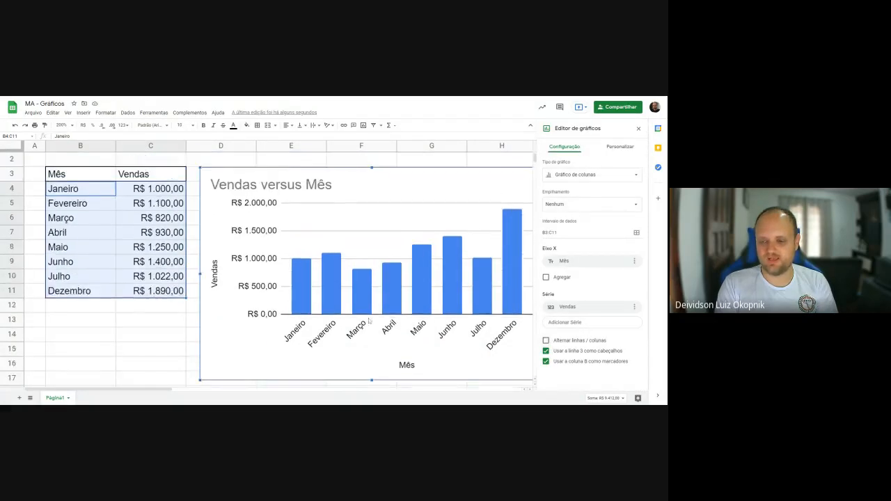
{"action": "left_click", "coordinate": [546, 352]}
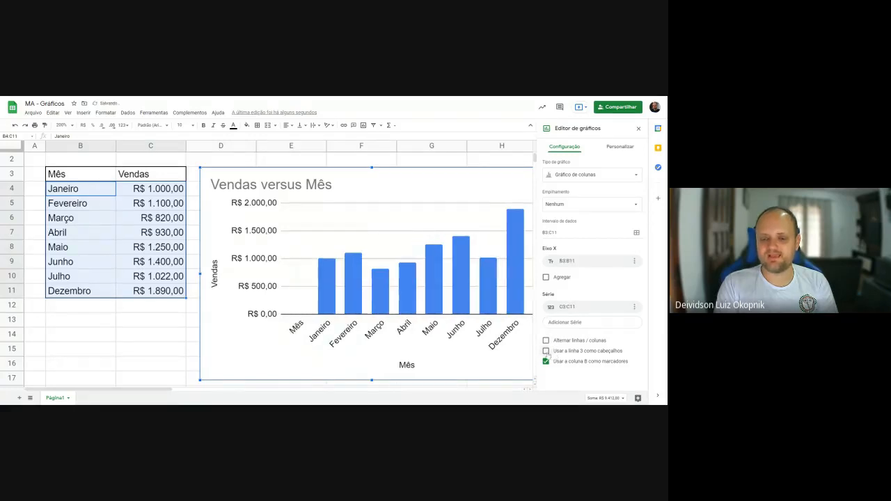
{"action": "left_click", "coordinate": [546, 352]}
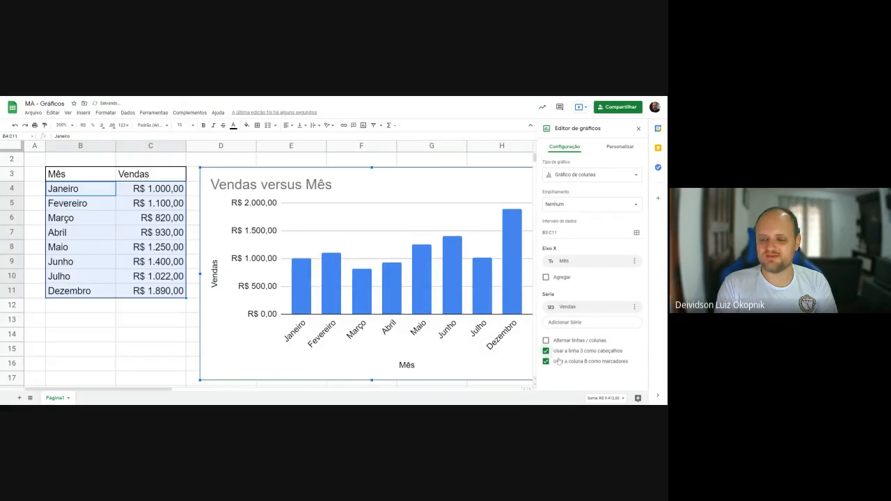
{"action": "left_click", "coordinate": [548, 362]}
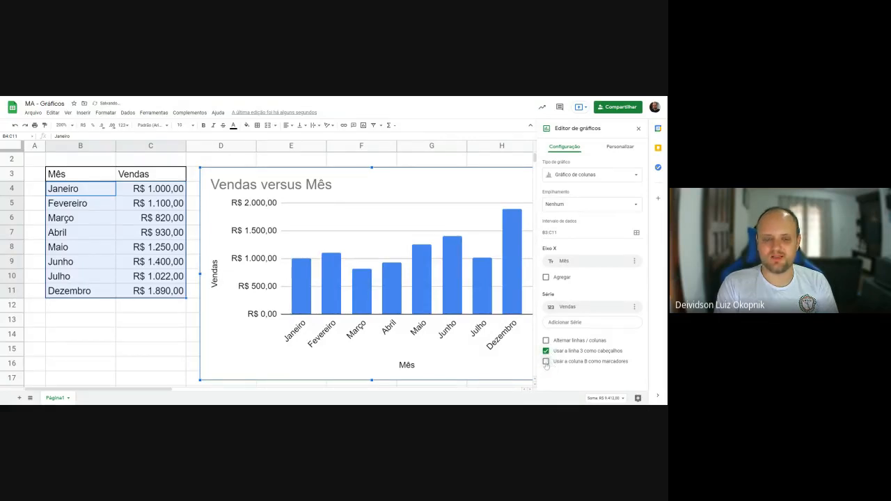
{"action": "left_click", "coordinate": [547, 362]}
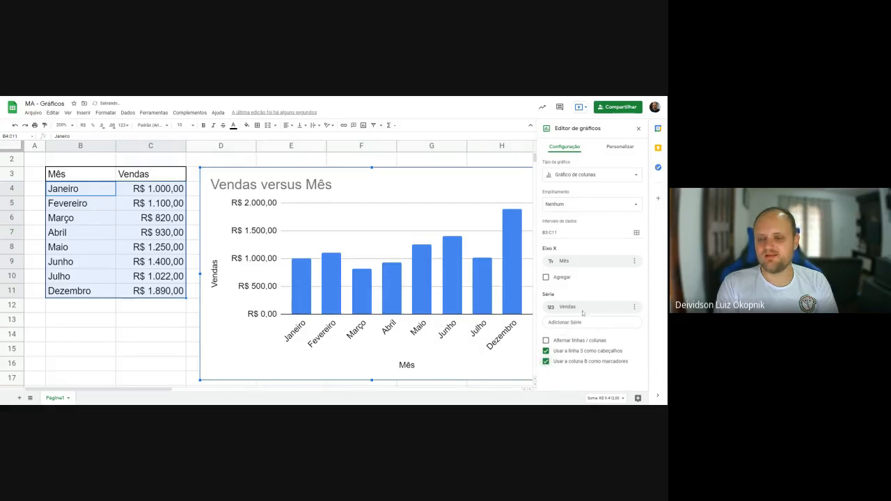
- Check the series available to add to the chart and highlight the Vendas range C3:C11 in the table
{"action": "left_click", "coordinate": [564, 323]}
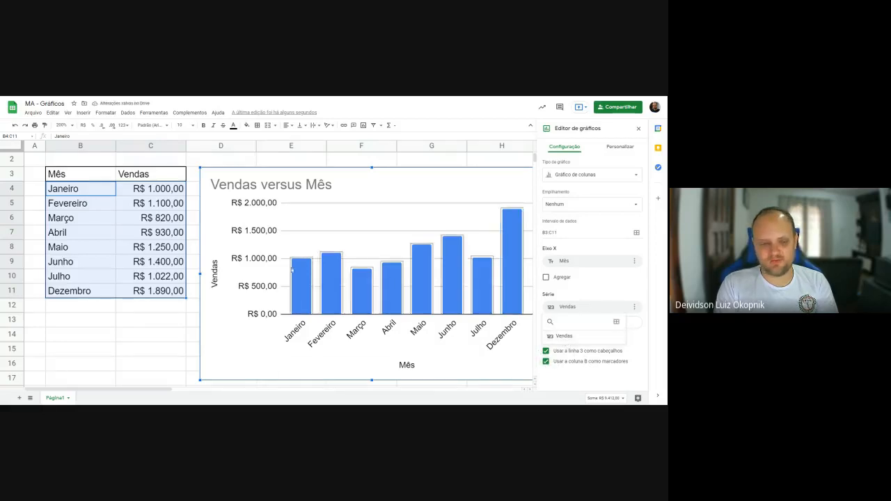
{"action": "left_click_drag", "start_coordinate": [142, 178], "coordinate": [150, 293]}
{"action": "double_click", "coordinate": [207, 179]}
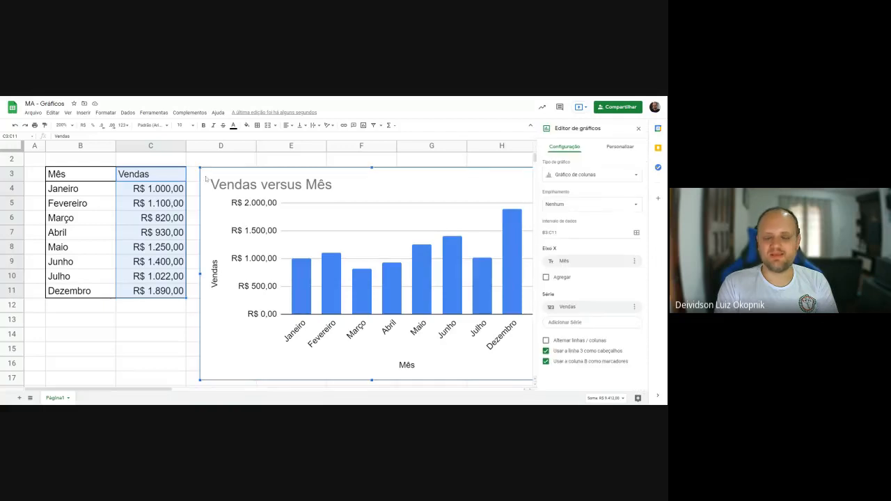
- Change the column chart's type to stacked area (Gráfico de áreas empilhadas)
{"action": "left_click", "coordinate": [604, 175]}
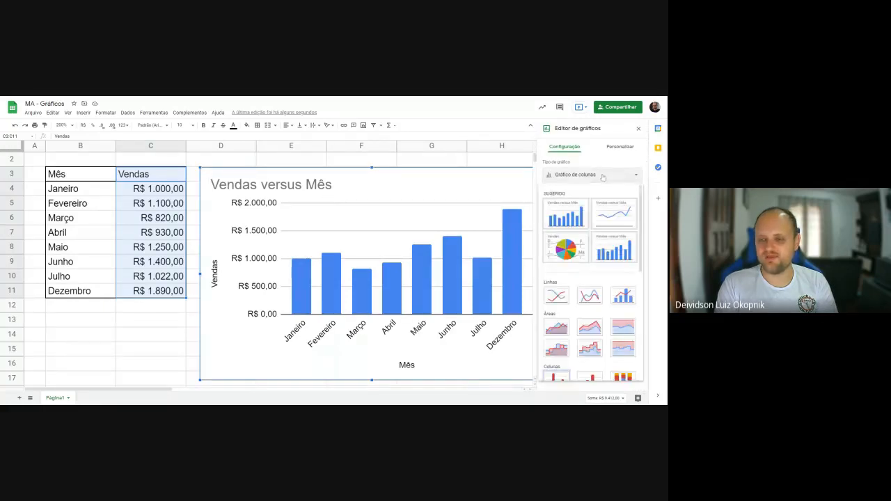
{"action": "scroll", "coordinate": [607, 250], "scroll_direction": "down", "scroll_amount": 1}
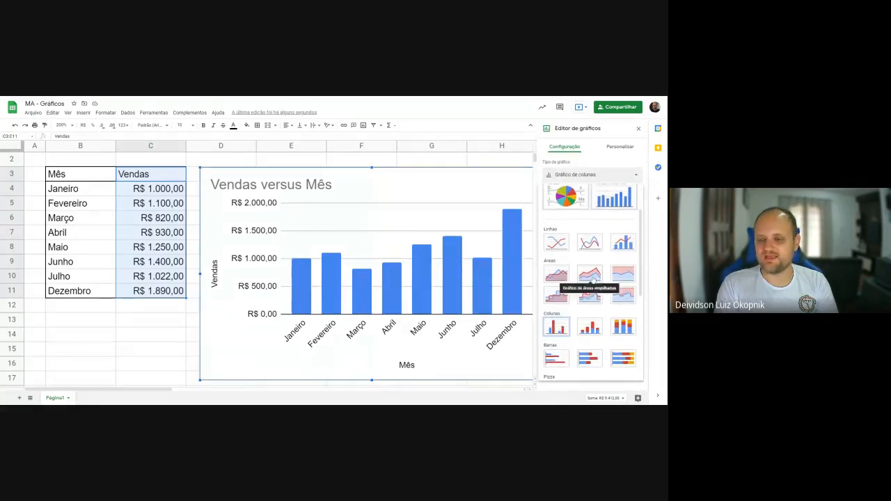
{"action": "left_click", "coordinate": [592, 277]}
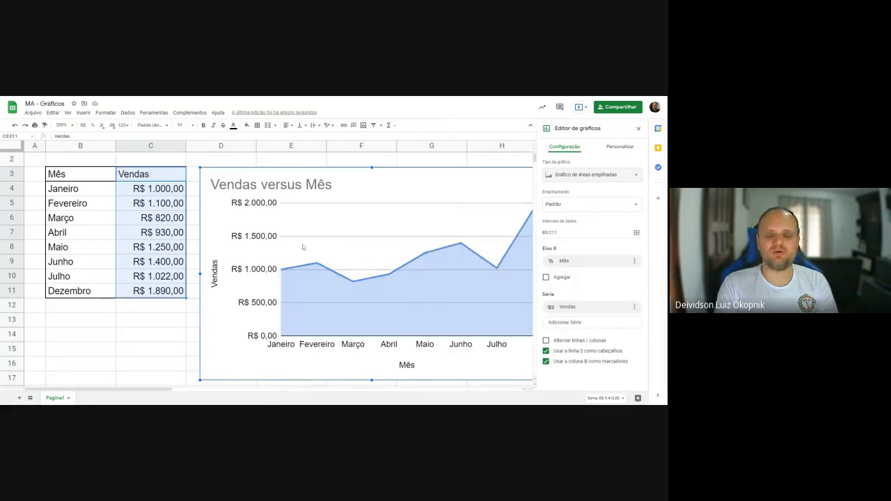
- Close the chart editor and select cell C29 in the empty area below the chart
{"action": "scroll", "coordinate": [348, 229], "scroll_direction": "down", "scroll_amount": 6}
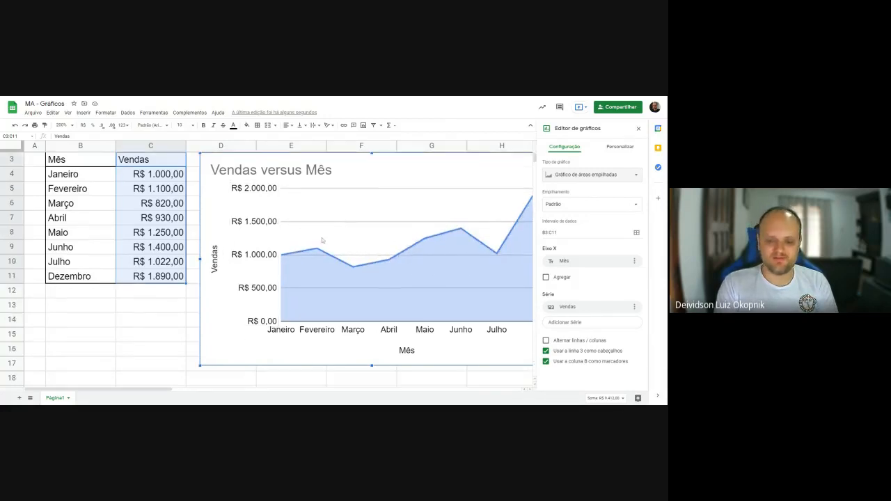
{"action": "scroll", "coordinate": [350, 227], "scroll_direction": "down", "scroll_amount": 2}
{"action": "left_click", "coordinate": [91, 180]}
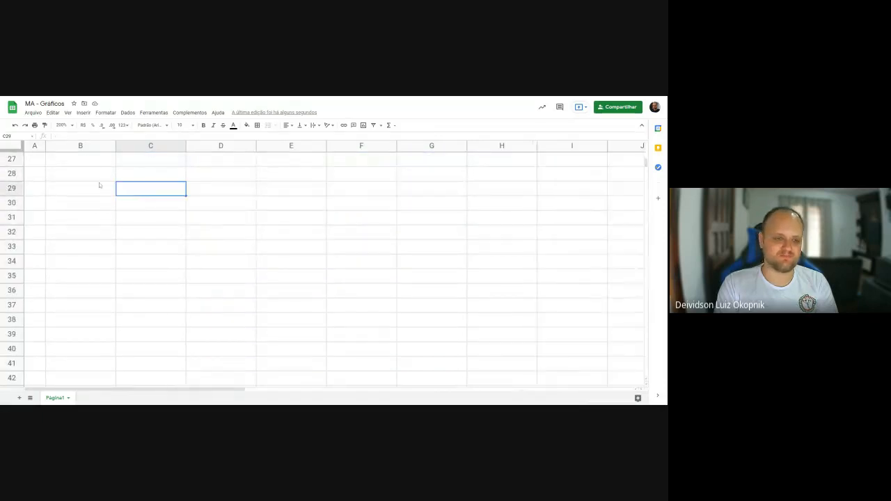
- Enter the label "Total Vacinado" in cell B28
{"action": "type", "text": "Total"}
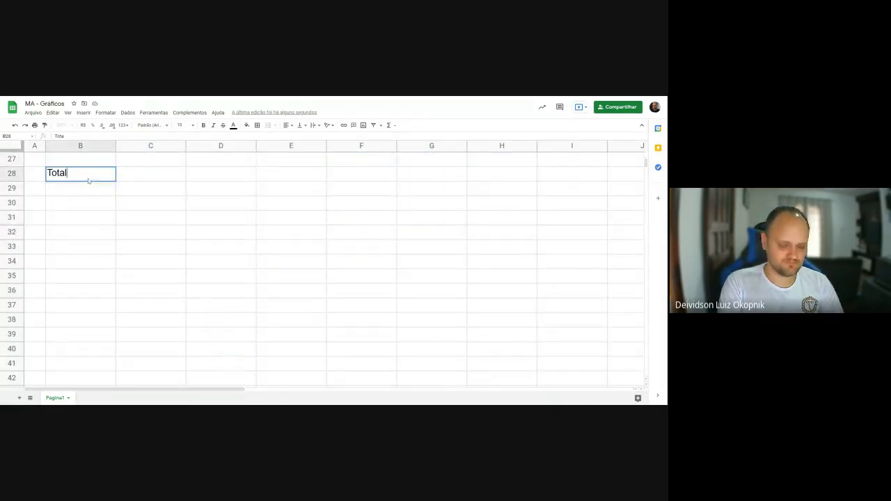
{"action": "type", "text": " Vacina"}
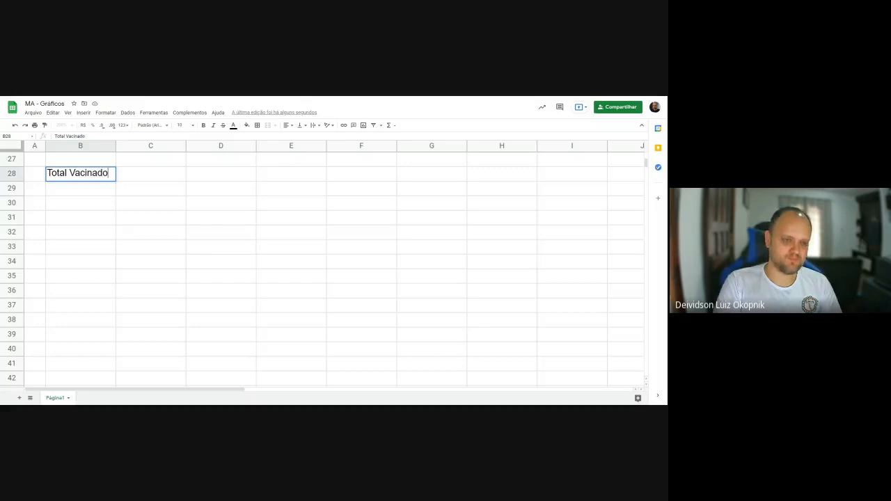
{"action": "type", "text": "do"}
{"action": "key", "text": "Return"}
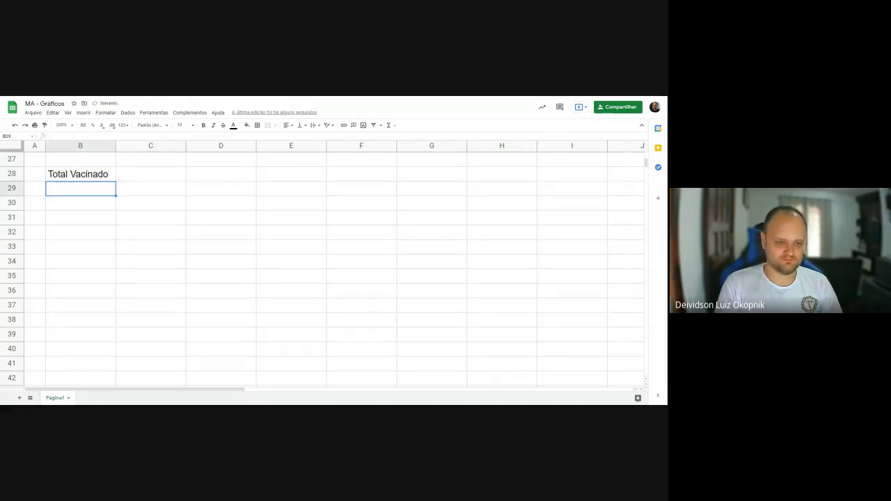
{"action": "key", "text": "Right"}
{"action": "key", "text": "Up"}
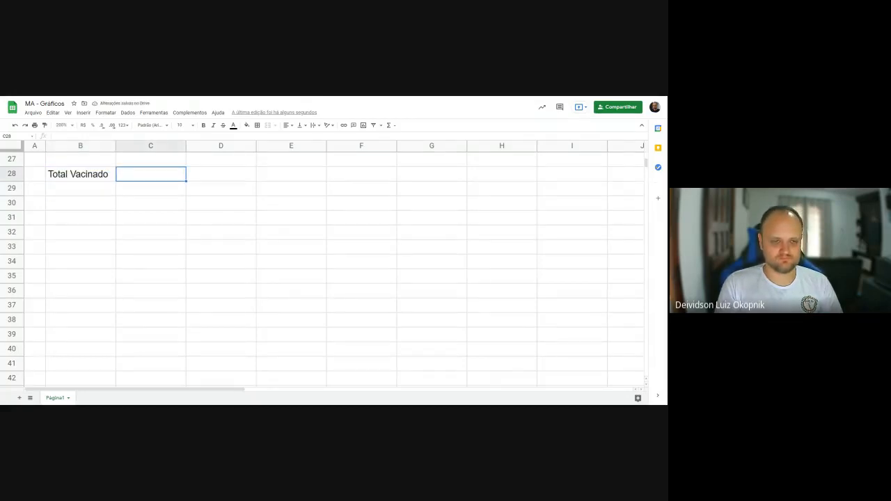
- Replace the label in cell B28 with "Vacinado Mês"
{"action": "scroll", "coordinate": [174, 201], "scroll_direction": "up", "scroll_amount": 9}
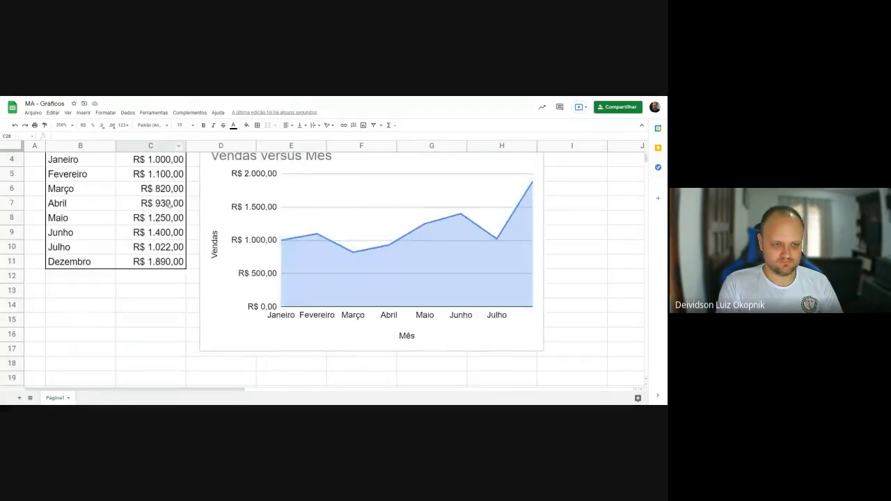
{"action": "scroll", "coordinate": [76, 222], "scroll_direction": "down", "scroll_amount": 6}
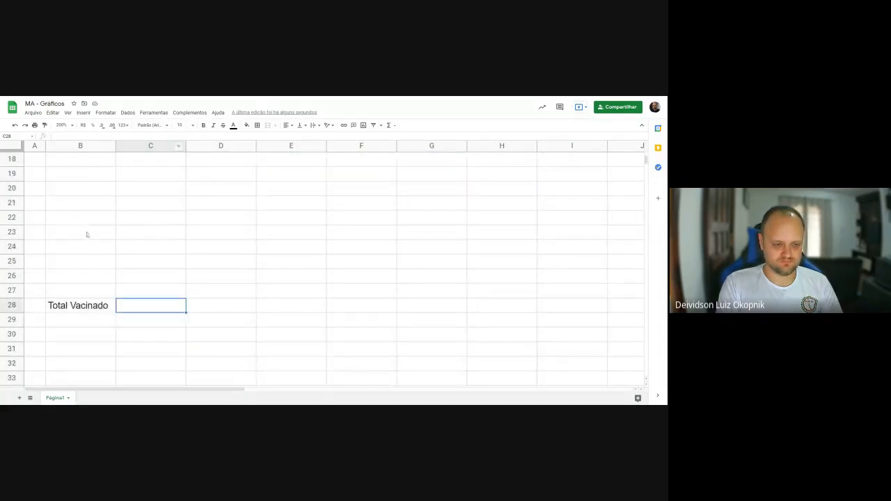
{"action": "left_click", "coordinate": [89, 304]}
{"action": "type", "text": "Vacin"}
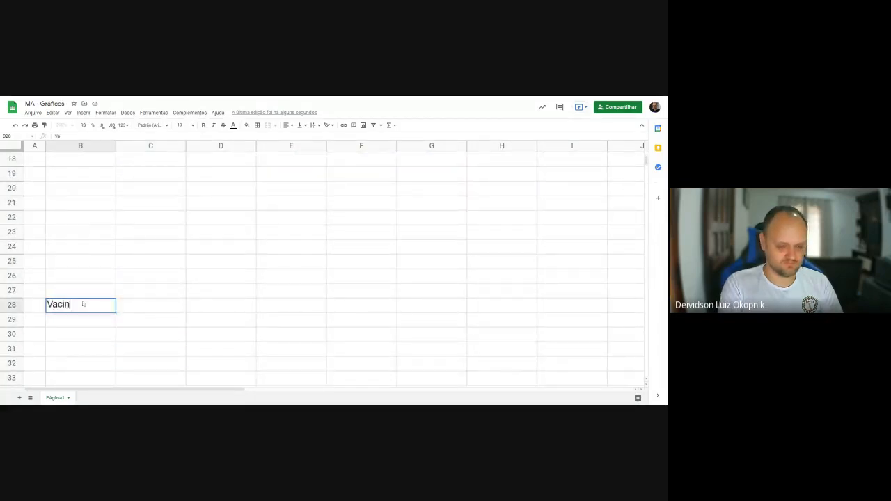
{"action": "type", "text": "ado Mês"}
{"action": "key", "text": "Return"}
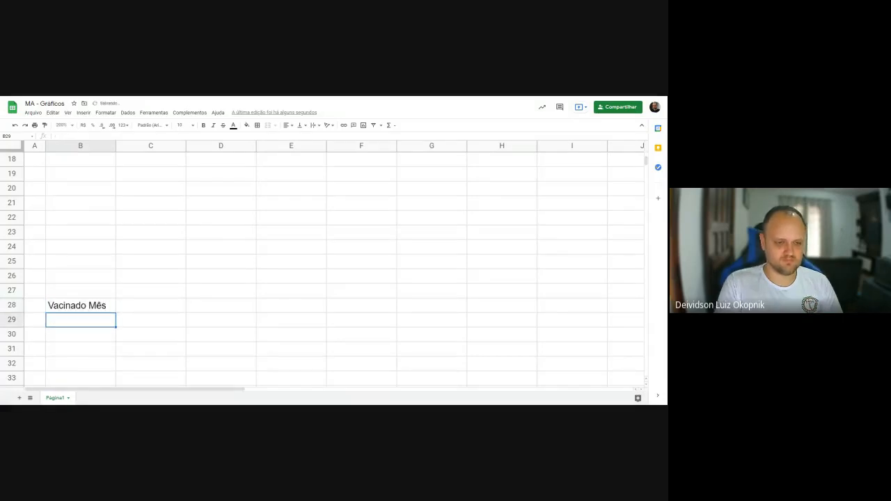
- Copy the Mês and Vendas table in B3:C11 and paste it starting at cell B28
{"action": "scroll", "coordinate": [120, 212], "scroll_direction": "up", "scroll_amount": 6}
{"action": "left_click_drag", "start_coordinate": [77, 204], "coordinate": [139, 277]}
{"action": "left_click_drag", "start_coordinate": [89, 193], "coordinate": [154, 306]}
{"action": "key", "text": "ctrl+c"}
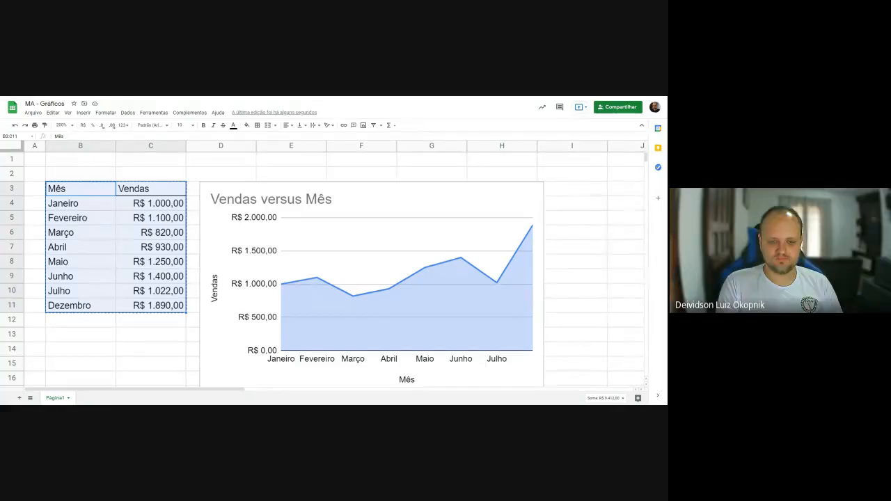
{"action": "scroll", "coordinate": [139, 328], "scroll_direction": "down", "scroll_amount": 6}
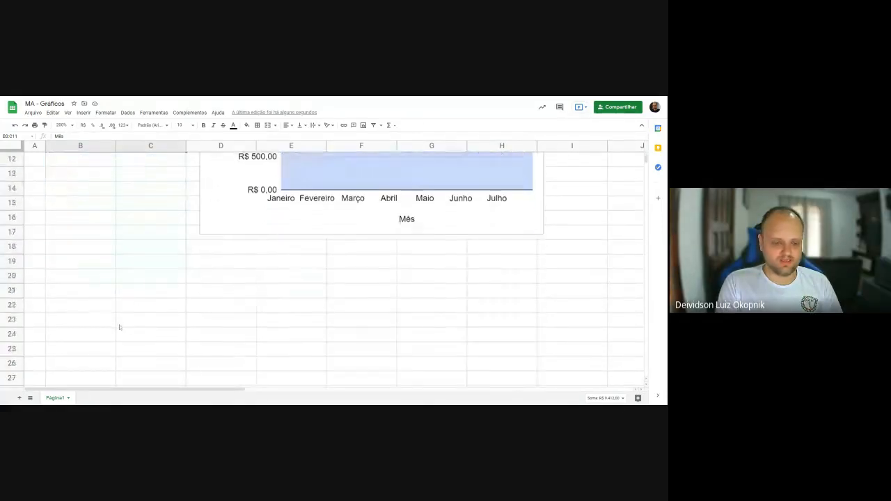
{"action": "left_click", "coordinate": [75, 277]}
{"action": "key", "text": "ctrl+v"}
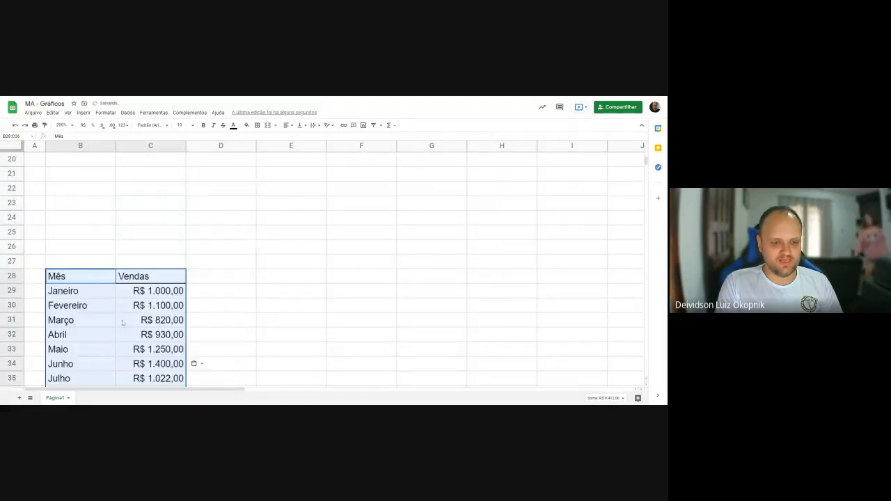
- Rename the copied table's headers in B28 and C28 as "Vacinados Mês" and "Pfizer"
{"action": "left_click", "coordinate": [86, 281]}
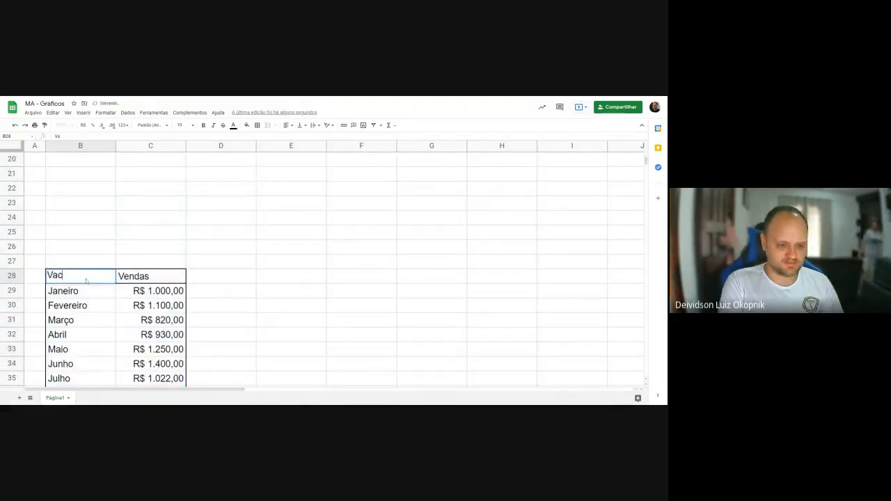
{"action": "type", "text": "Vacinados Mês"}
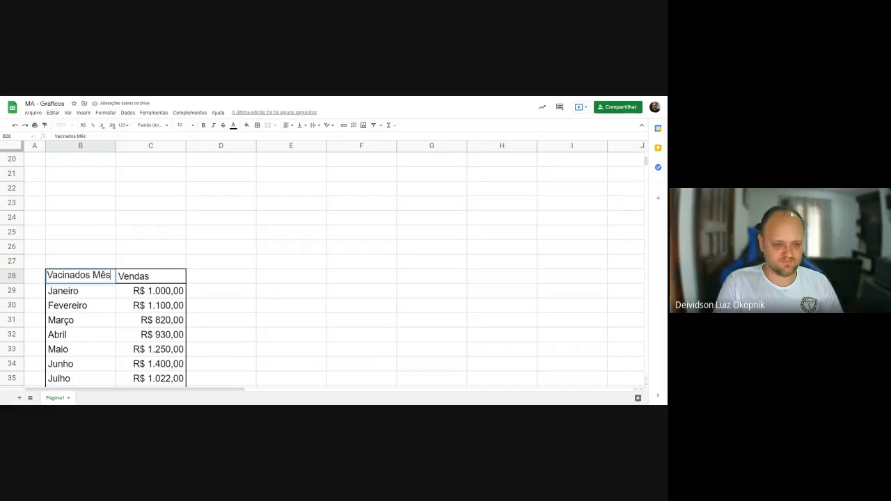
{"action": "left_click", "coordinate": [142, 277]}
{"action": "scroll", "coordinate": [260, 296], "scroll_direction": "down", "scroll_amount": 1}
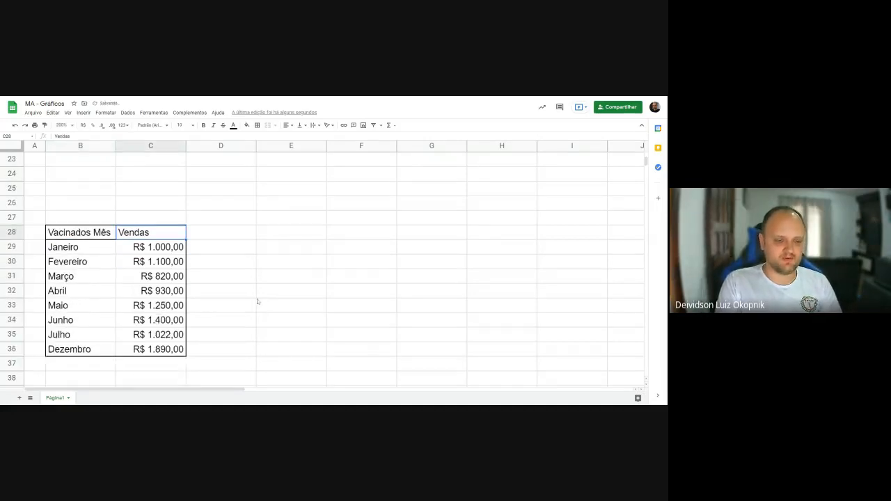
{"action": "type", "text": "Pfizer"}
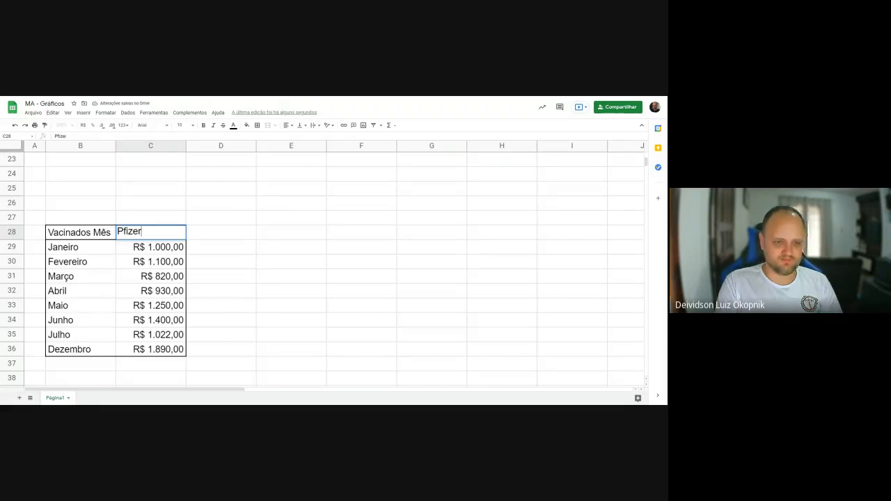
{"action": "left_click", "coordinate": [140, 209]}
- Insert an empty column to the left of the Pfizer column
{"action": "right_click", "coordinate": [154, 146]}
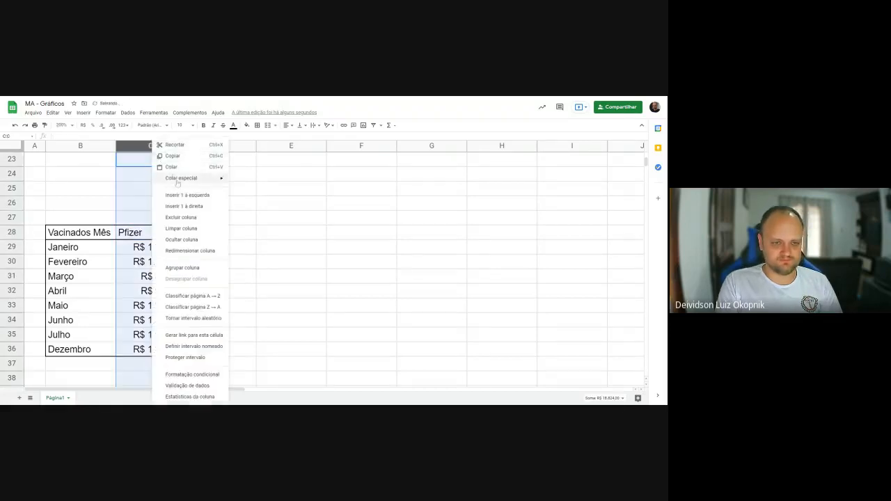
{"action": "left_click", "coordinate": [182, 195]}
{"action": "scroll", "coordinate": [190, 265], "scroll_direction": "up", "scroll_amount": 3}
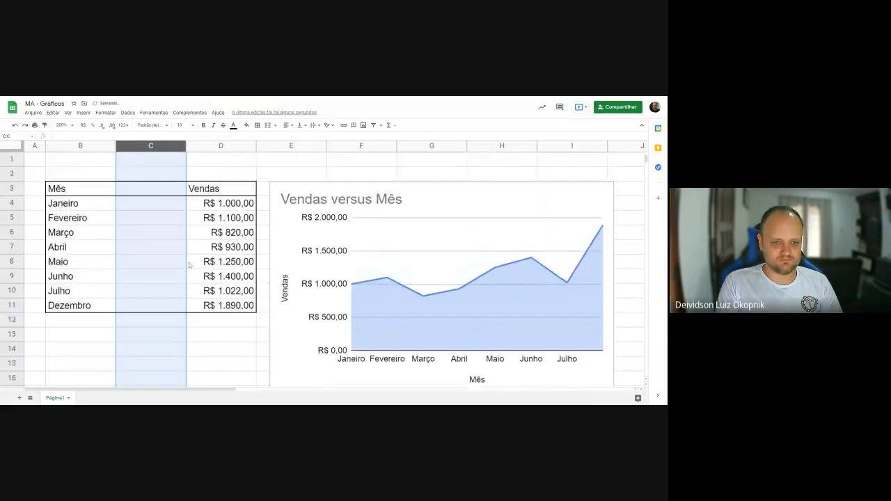
{"action": "left_click", "coordinate": [147, 191]}
{"action": "type", "text": "Astr"}
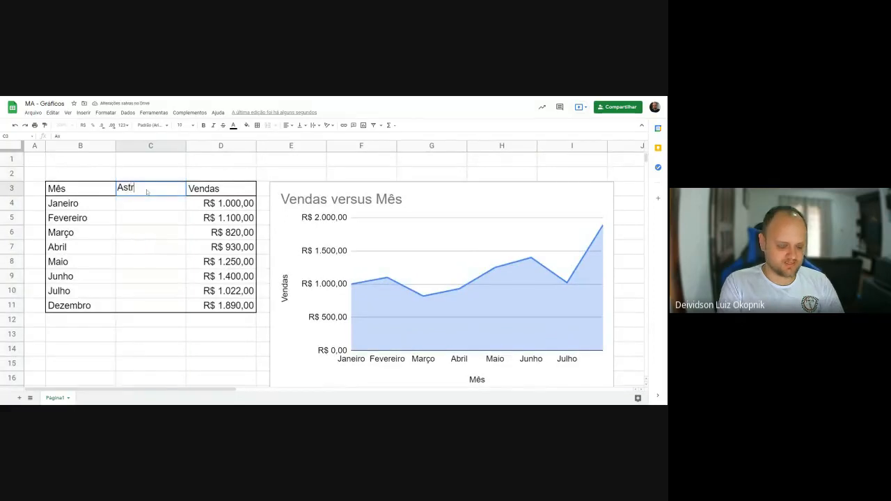
{"action": "type", "text": "azeneca"}
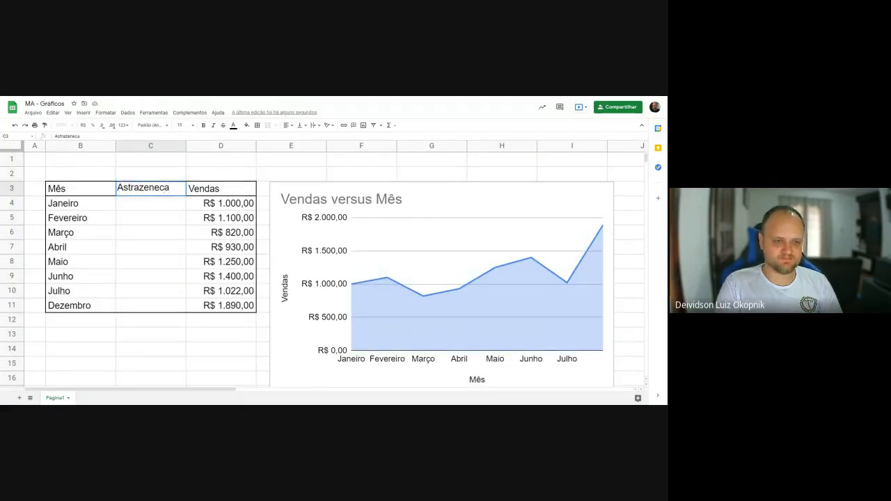
{"action": "key", "text": "Return"}
- Enter "Astrazeneca" as the header in cell C28 of the vaccination table
{"action": "scroll", "coordinate": [124, 239], "scroll_direction": "down", "scroll_amount": 10}
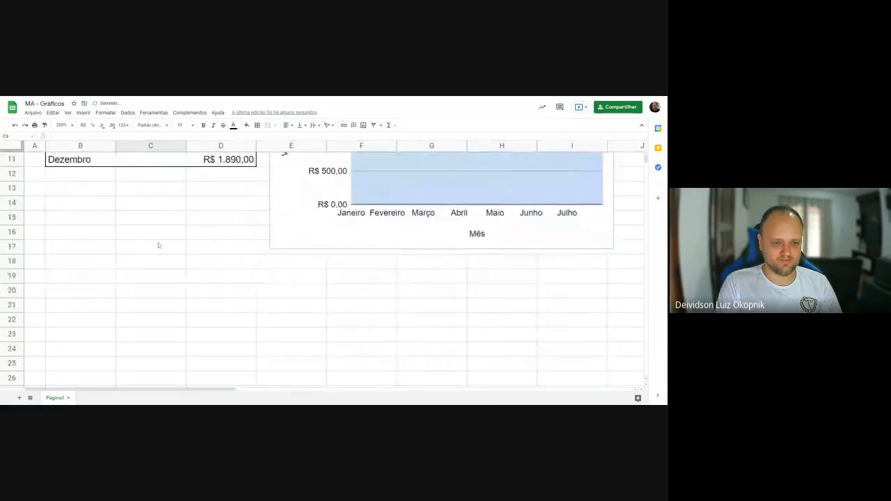
{"action": "scroll", "coordinate": [151, 251], "scroll_direction": "up", "scroll_amount": 2}
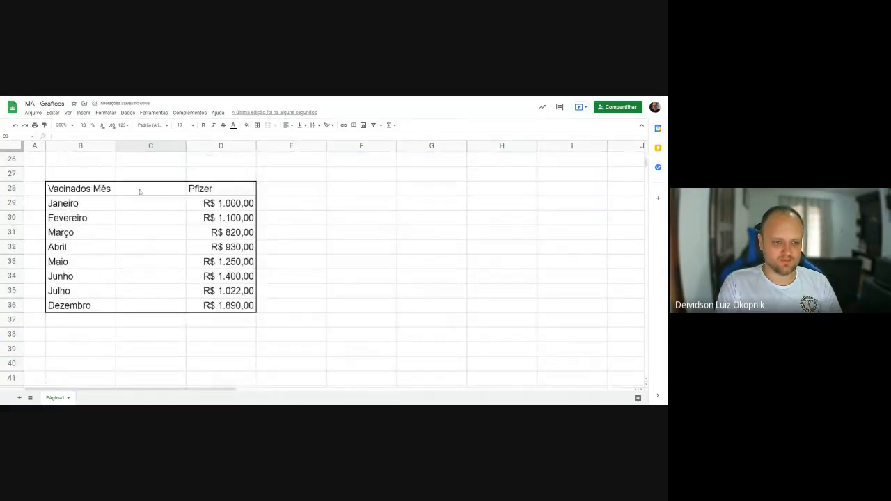
{"action": "left_click", "coordinate": [140, 192]}
{"action": "type", "text": "Astrazeneca"}
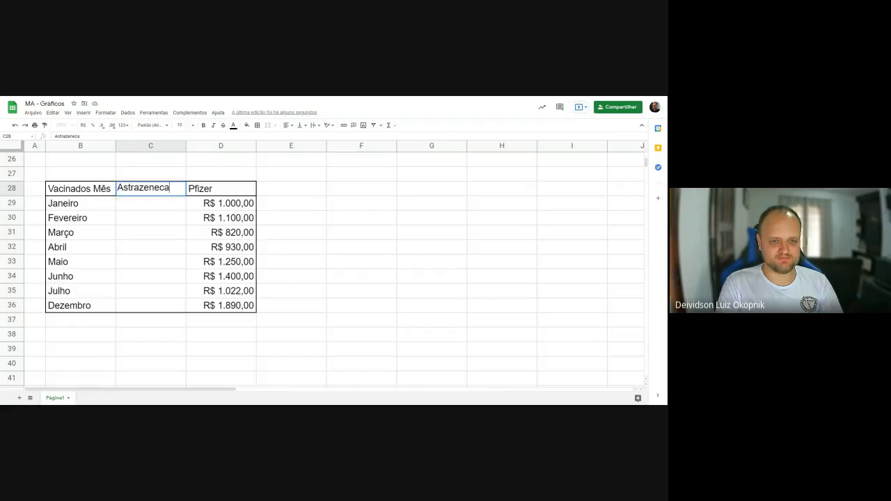
{"action": "key", "text": "Return"}
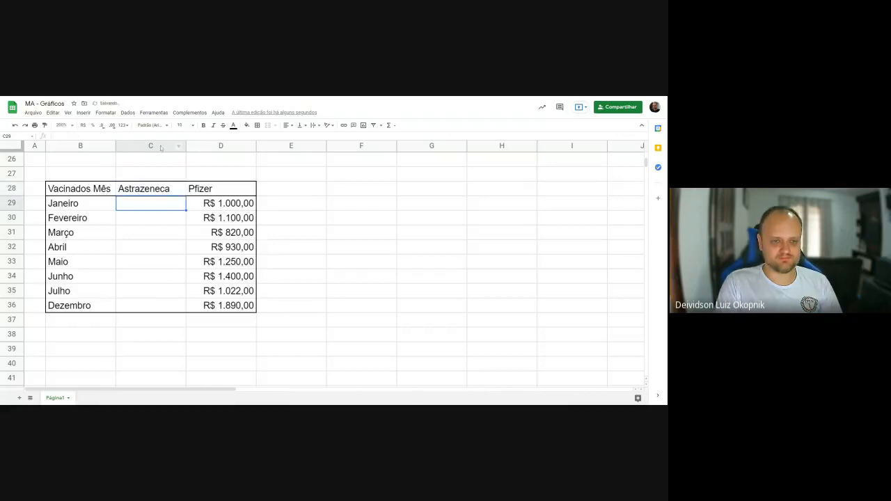
- Insert a column to the left of the Astrazeneca column and enter "Coronavac" as its header in C28
{"action": "right_click", "coordinate": [160, 146]}
{"action": "left_click", "coordinate": [187, 195]}
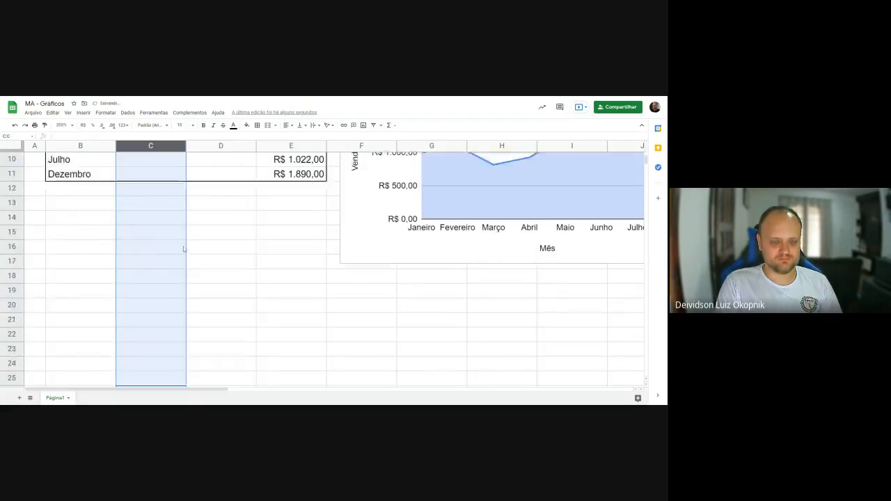
{"action": "scroll", "coordinate": [160, 327], "scroll_direction": "down", "scroll_amount": 5}
{"action": "left_click", "coordinate": [147, 247]}
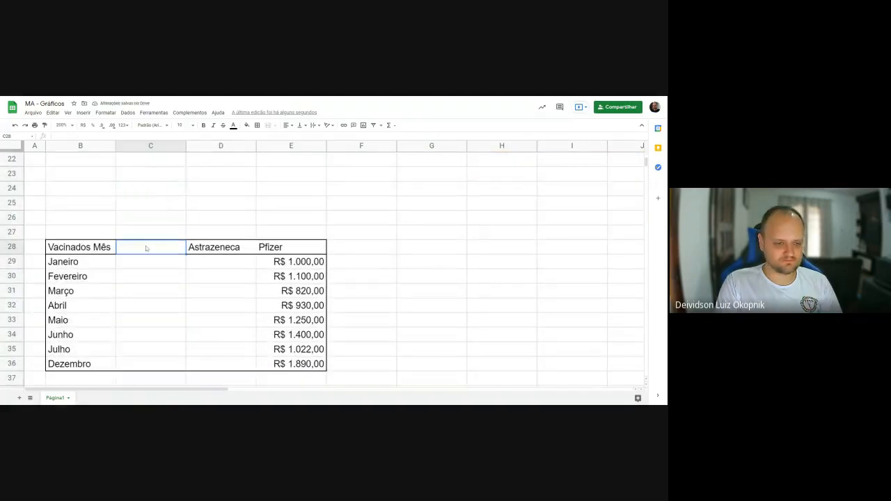
{"action": "type", "text": "Coronava"}
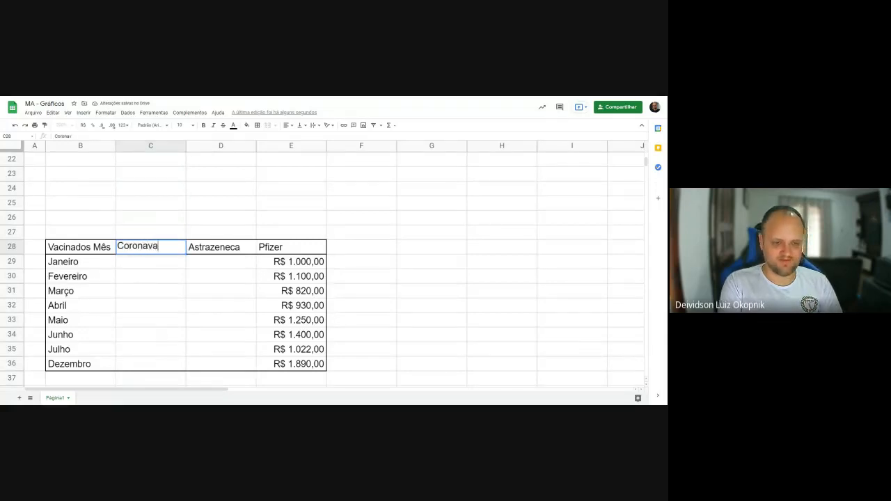
{"action": "type", "text": "c"}
{"action": "key", "text": "Return"}
- Clear the copied values under Pfizer in E29:E36 and apply the Número format to C29:E36
{"action": "left_click_drag", "start_coordinate": [289, 262], "coordinate": [294, 365]}
{"action": "key", "text": "Delete"}
{"action": "left_click_drag", "start_coordinate": [143, 264], "coordinate": [296, 367]}
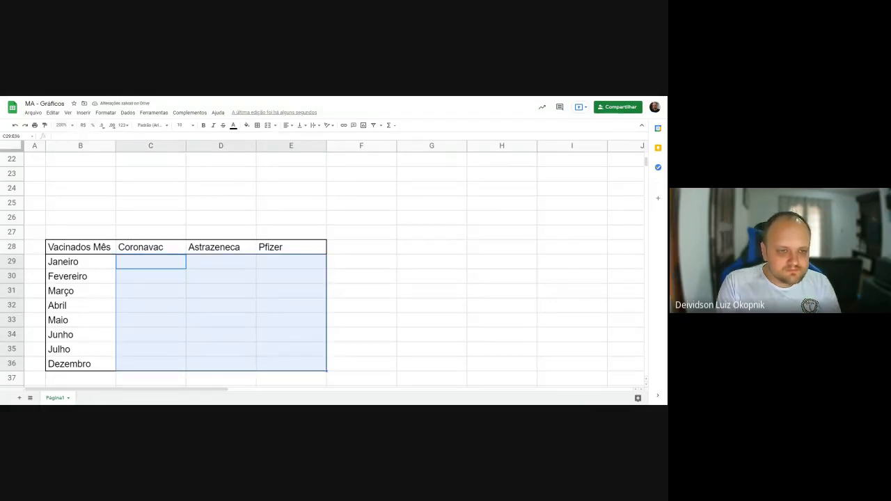
{"action": "left_click", "coordinate": [124, 126]}
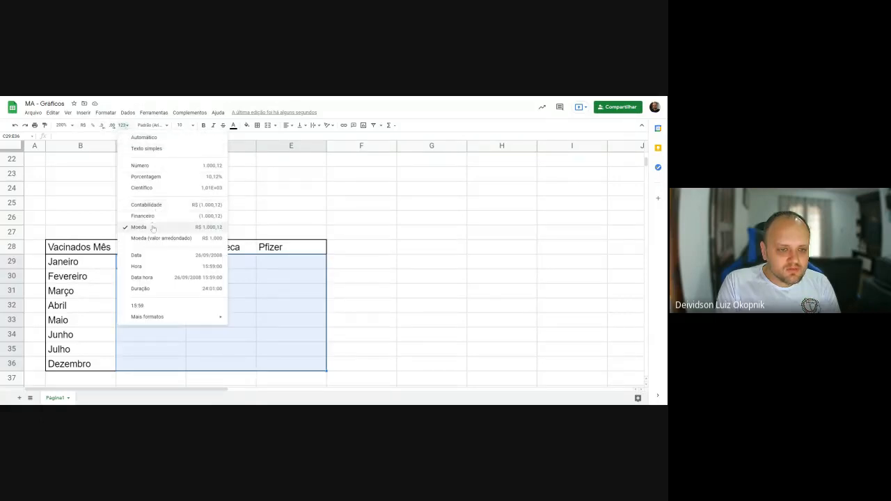
{"action": "left_click", "coordinate": [143, 166]}
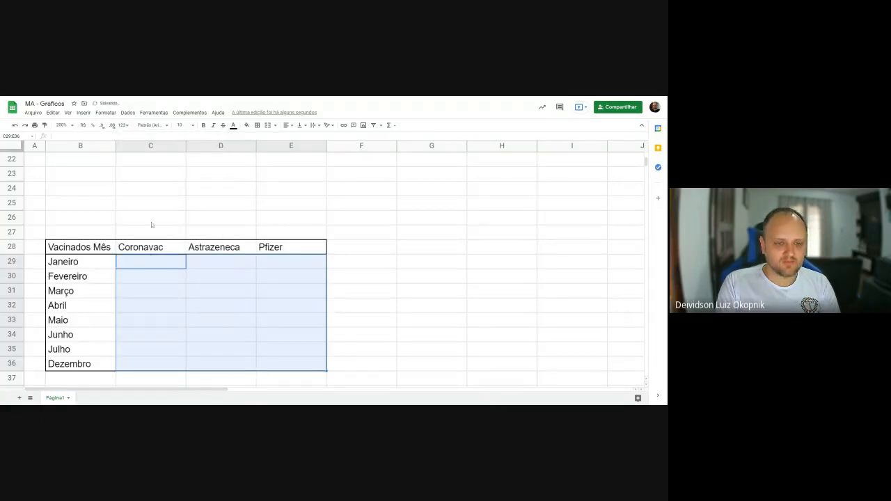
- Enter 10000 in cell C29 as the Coronavac figure for Janeiro
{"action": "left_click", "coordinate": [139, 265]}
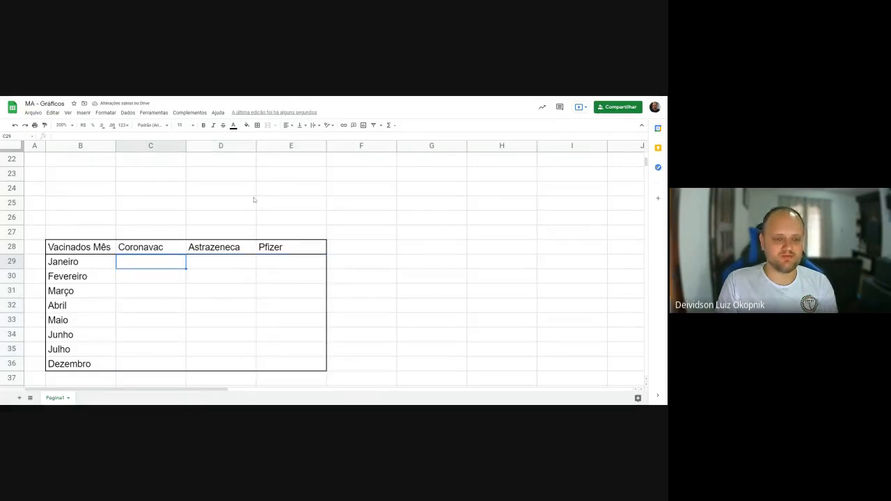
{"action": "type", "text": "1000000"}
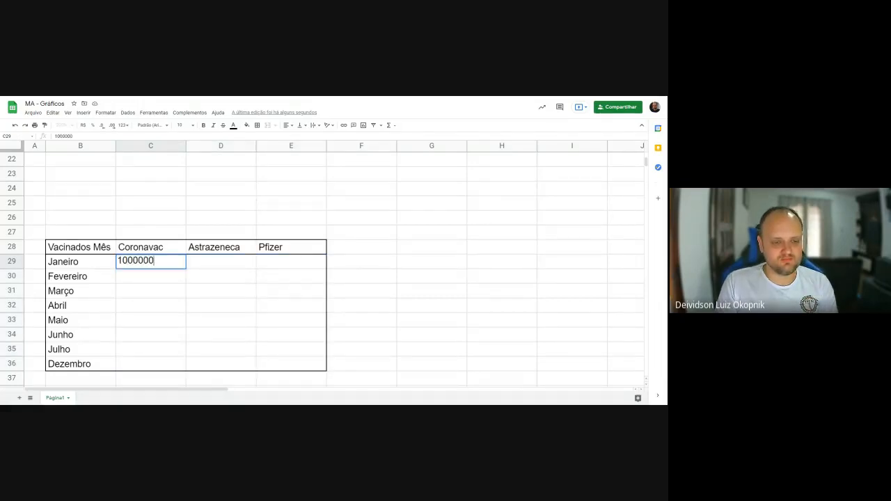
{"action": "key", "text": "Return"}
{"action": "key", "text": "Up"}
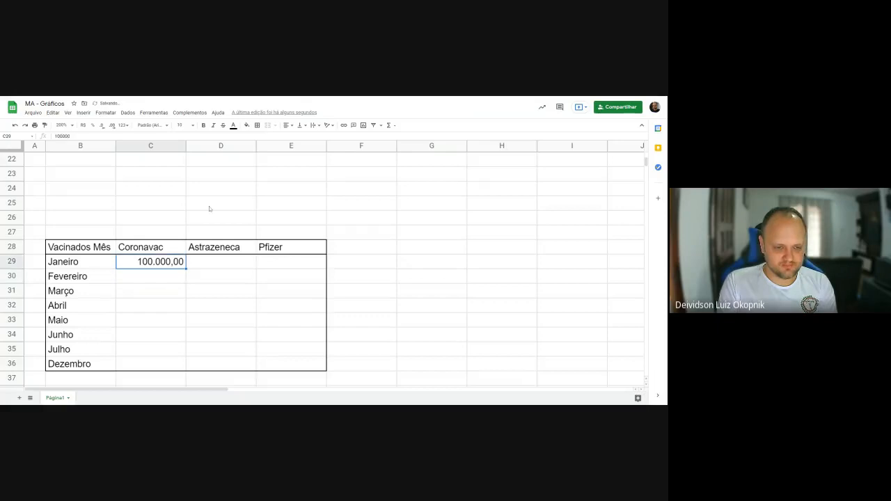
{"action": "type", "text": "10000"}
{"action": "key", "text": "Return"}
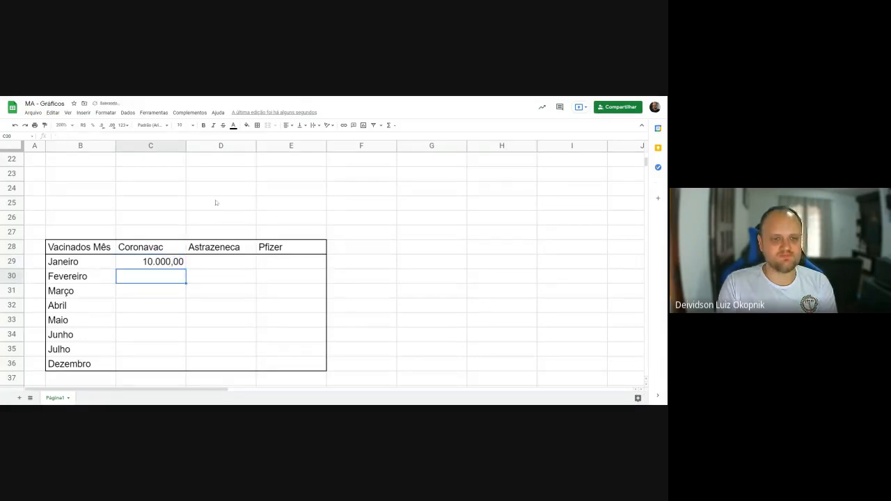
- Increase the number format of the range C29:E36 by one decimal place
{"action": "key", "text": "Up"}
{"action": "left_click_drag", "start_coordinate": [163, 263], "coordinate": [287, 362]}
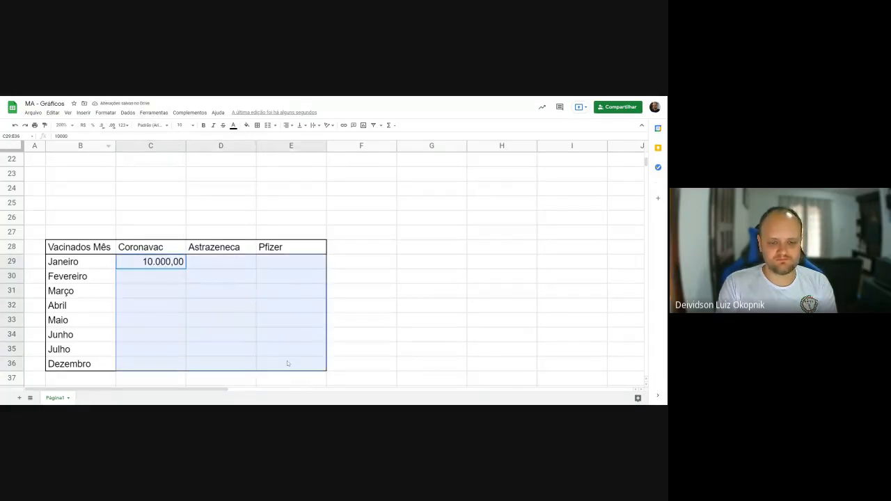
{"action": "left_click", "coordinate": [112, 126]}
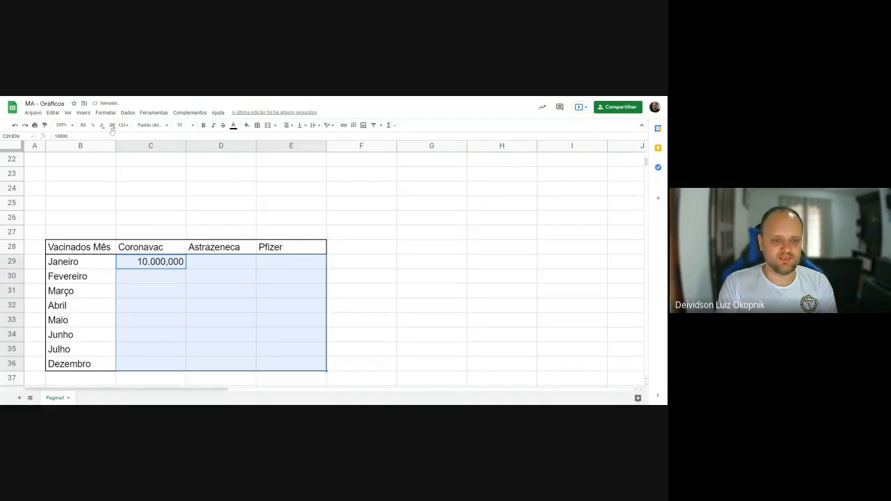
- Remove all decimal places from the number format of the range C29:E36
{"action": "left_click", "coordinate": [103, 126]}
{"action": "left_click", "coordinate": [103, 126]}
{"action": "left_click", "coordinate": [102, 126]}
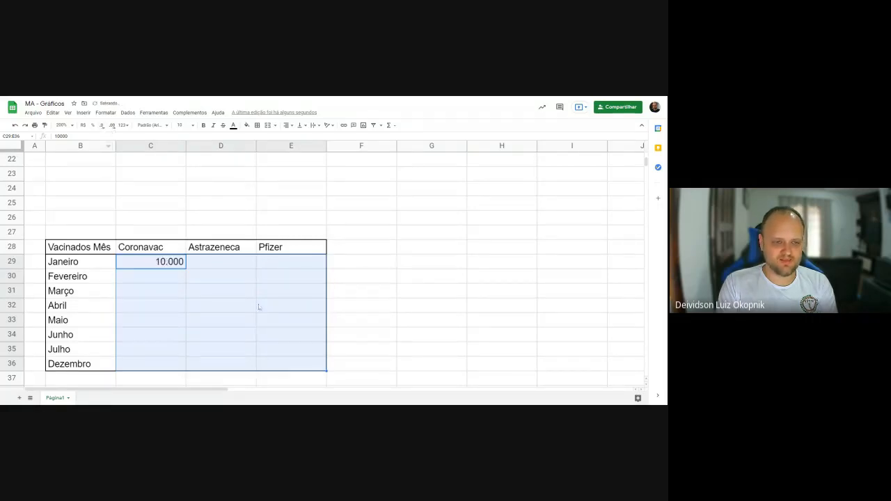
{"action": "left_click", "coordinate": [239, 291]}
- Enter the remaining Janeiro figures: 1000 for Astrazeneca in D29 and 0 for Pfizer in E29
{"action": "left_click", "coordinate": [213, 262]}
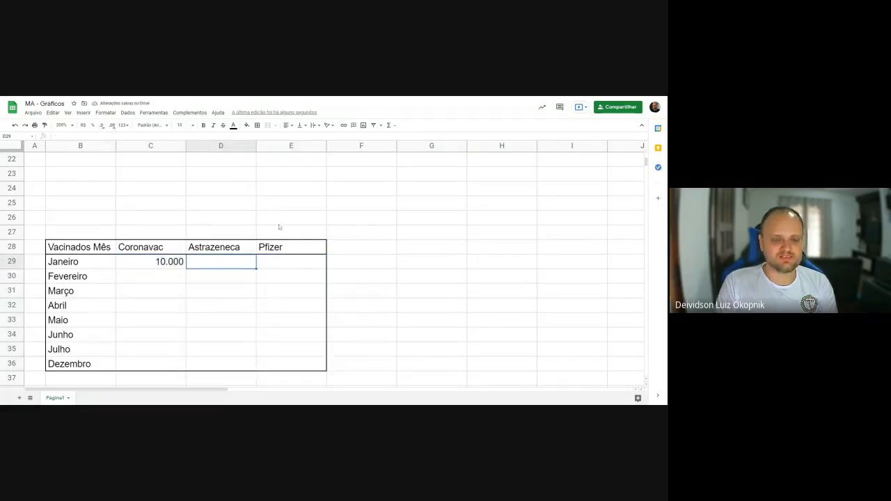
{"action": "type", "text": "1000"}
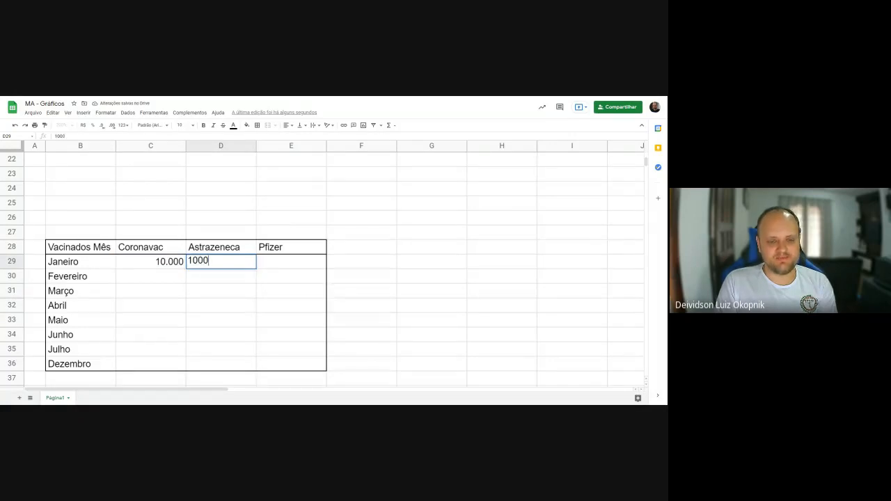
{"action": "key", "text": "Tab"}
{"action": "type", "text": "0"}
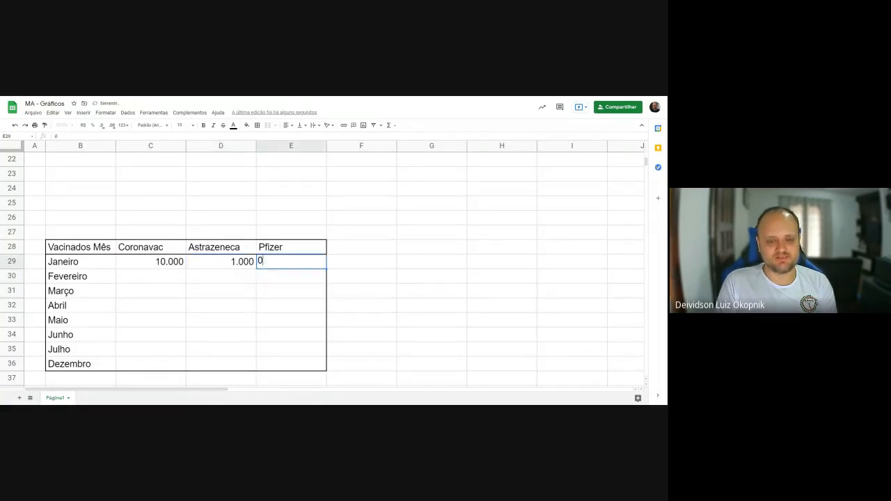
{"action": "key", "text": "Down"}
- Fill the Fevereiro row with 11000 for Coronavac, 5000 for Astrazeneca and 100 for Pfizer
{"action": "key", "text": "Left"}
{"action": "key", "text": "Left"}
{"action": "type", "text": "1"}
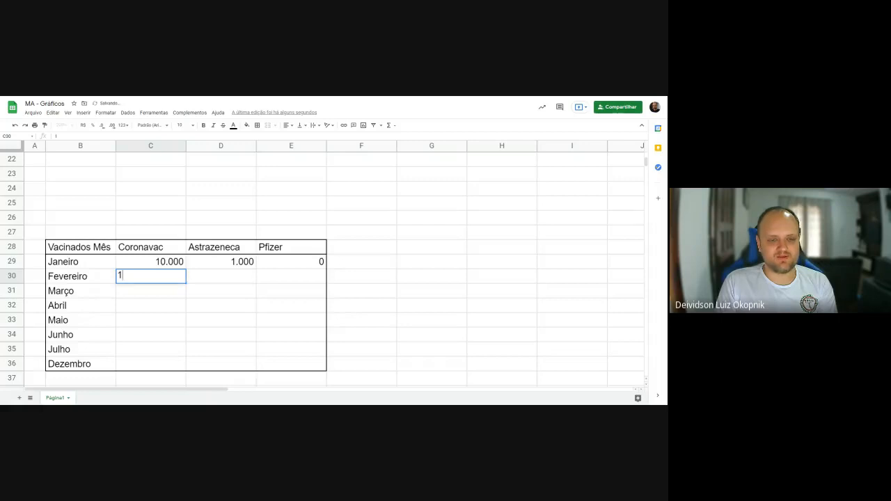
{"action": "type", "text": "1.0000"}
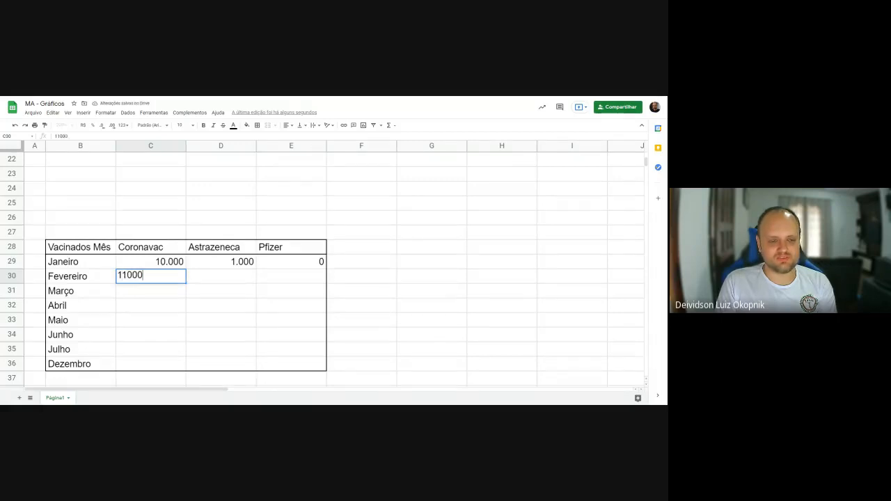
{"action": "key", "text": "Tab"}
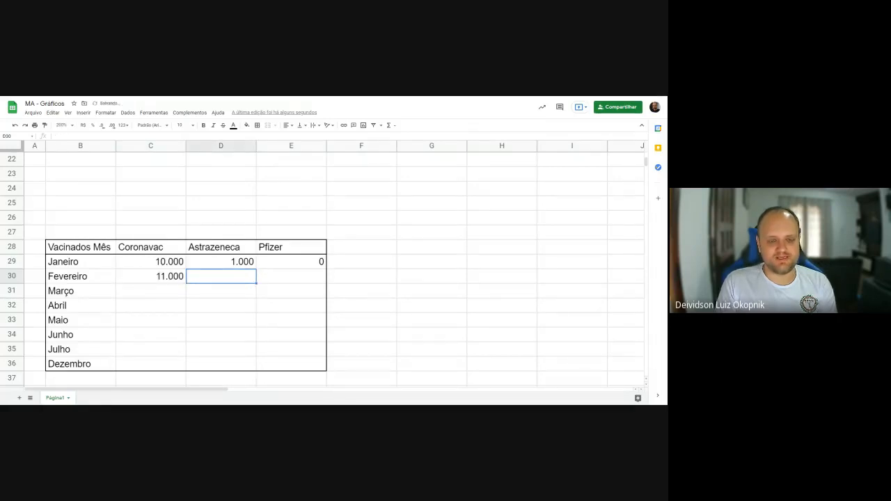
{"action": "type", "text": "5000"}
{"action": "key", "text": "Tab"}
{"action": "type", "text": "10"}
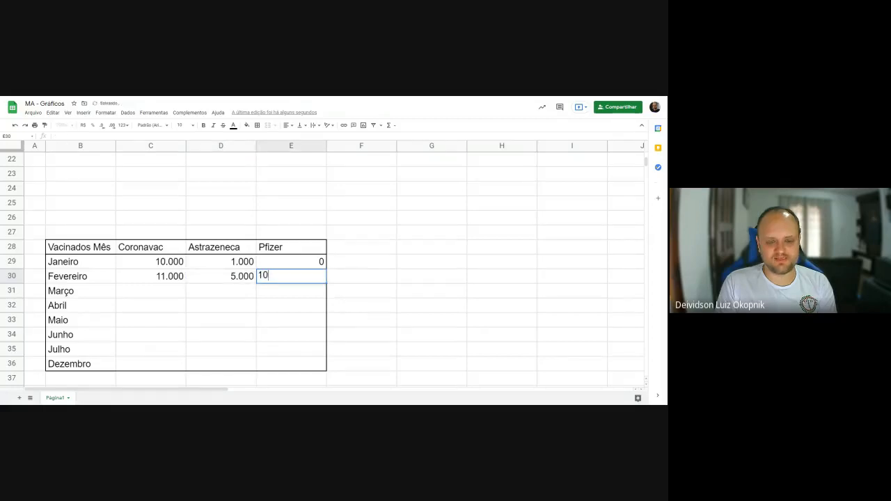
{"action": "key", "text": "Return"}
- Fill the Março row with 15000 for Coronavac, 10000 for Astrazeneca and 500 for Pfizer
{"action": "key", "text": "Left"}
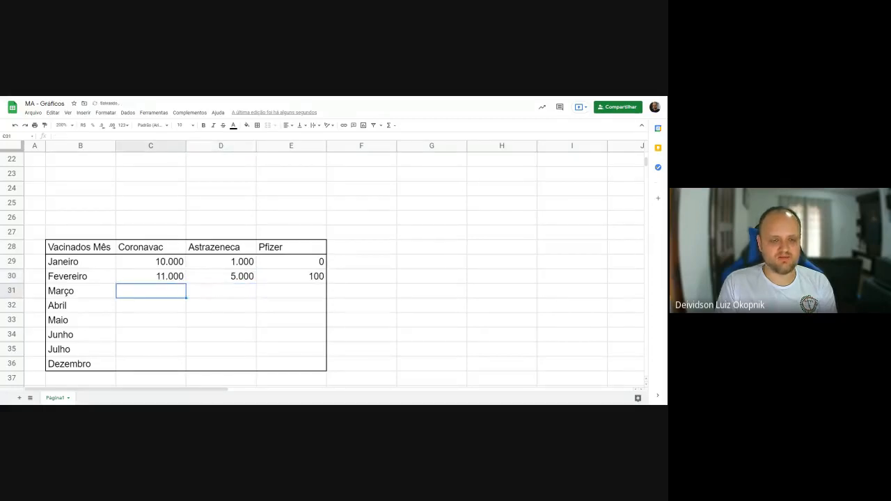
{"action": "type", "text": "15000"}
{"action": "key", "text": "Tab"}
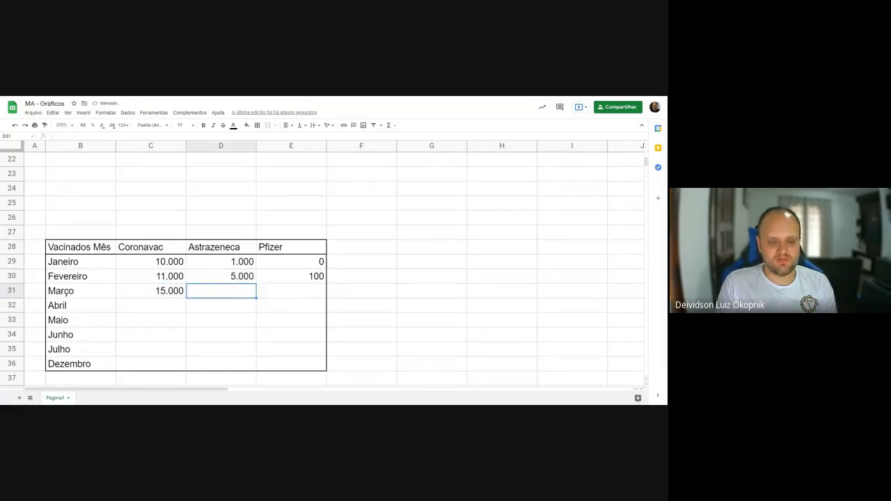
{"action": "type", "text": "10000"}
{"action": "key", "text": "Tab"}
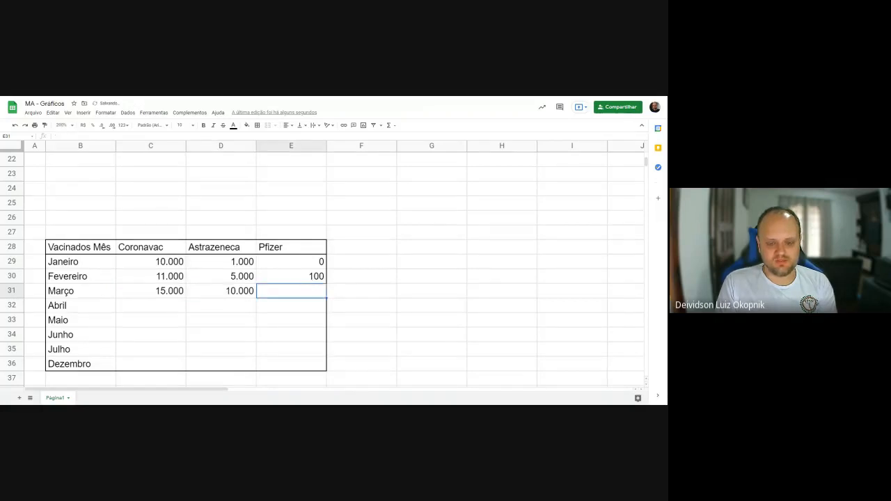
{"action": "type", "text": "500"}
{"action": "key", "text": "Return"}
- Fill the Abril row with 20000 for Coronavac, 10000 for Astrazeneca and 1000 for Pfizer
{"action": "key", "text": "Left"}
{"action": "key", "text": "Left"}
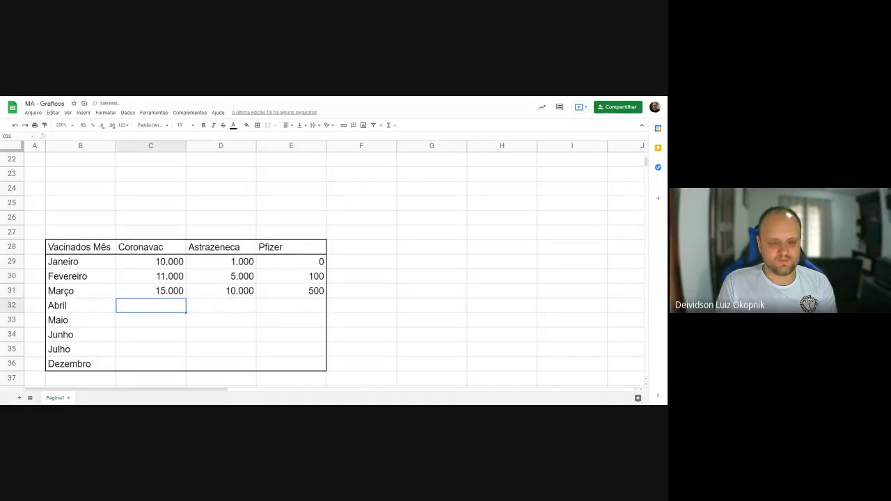
{"action": "type", "text": "20000"}
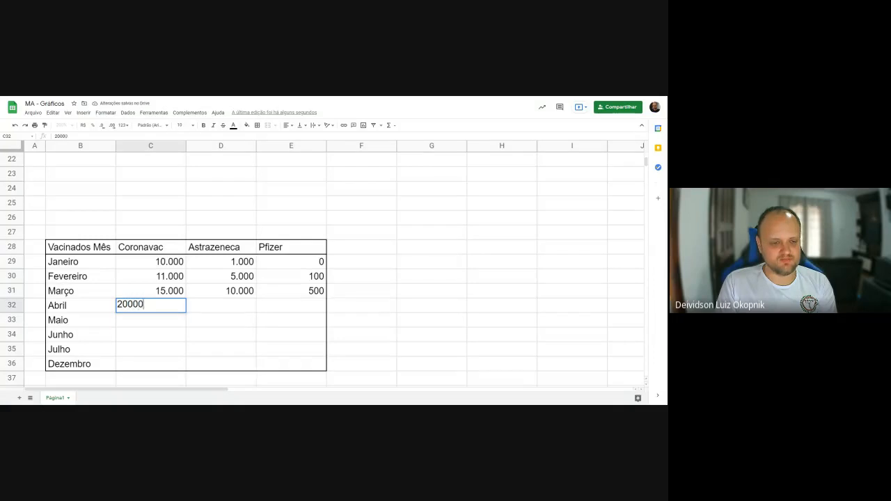
{"action": "key", "text": "Tab"}
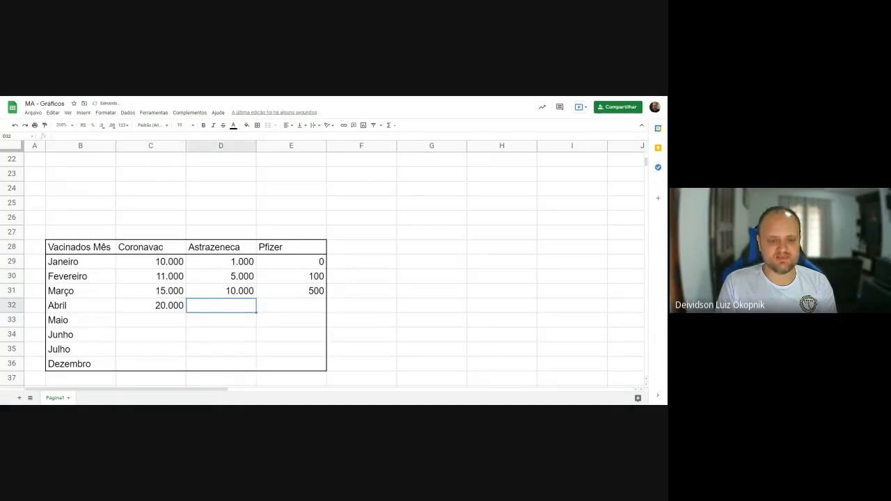
{"action": "type", "text": "10000"}
{"action": "key", "text": "Tab"}
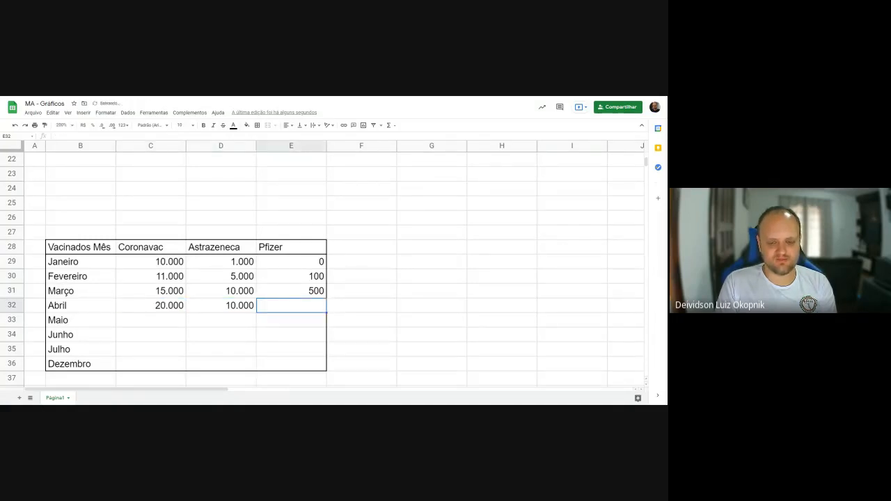
{"action": "type", "text": "1000"}
{"action": "key", "text": "Return"}
- Fill the Maio row with 21000 for Coronavac, 11000 for Astrazeneca and 2000 for Pfizer
{"action": "key", "text": "Left"}
{"action": "key", "text": "Left"}
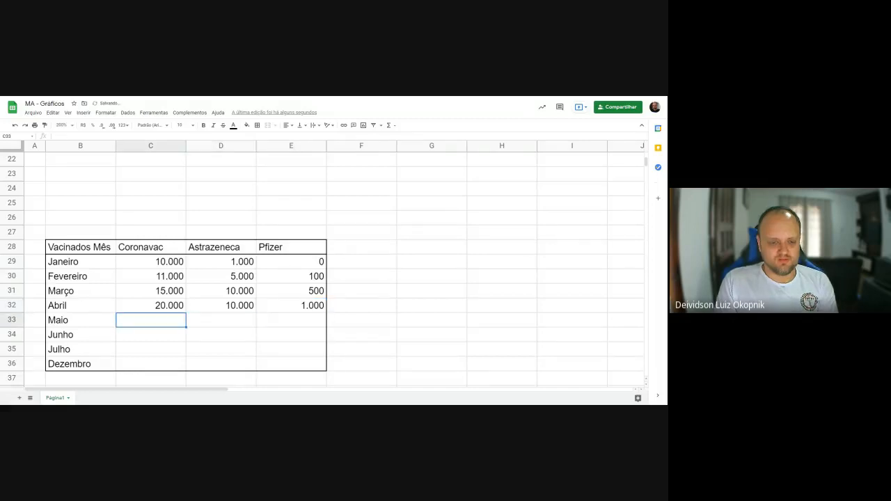
{"action": "type", "text": "21000"}
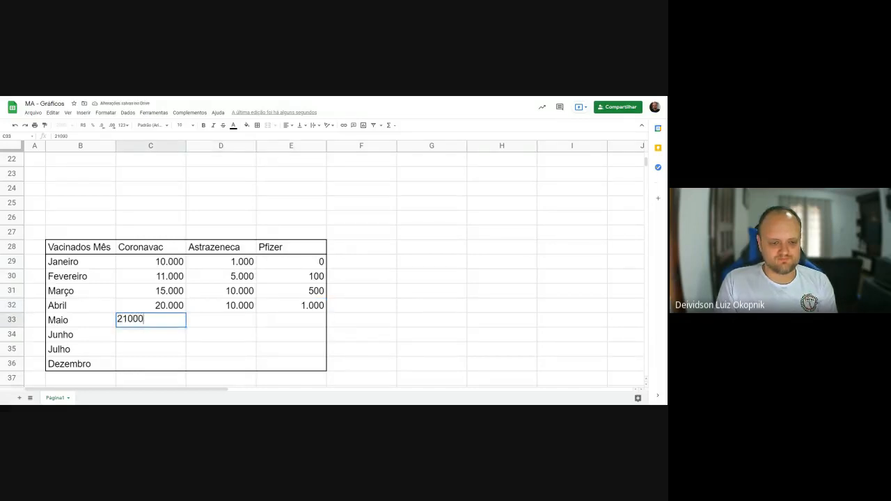
{"action": "key", "text": "Tab"}
{"action": "type", "text": "11000"}
{"action": "key", "text": "Tab"}
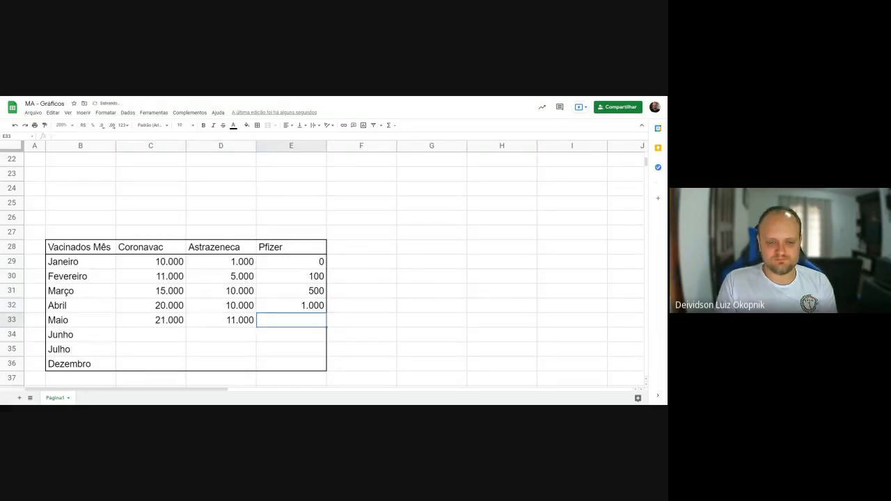
{"action": "type", "text": "2.00"}
{"action": "type", "text": "000"}
{"action": "key", "text": "Return"}
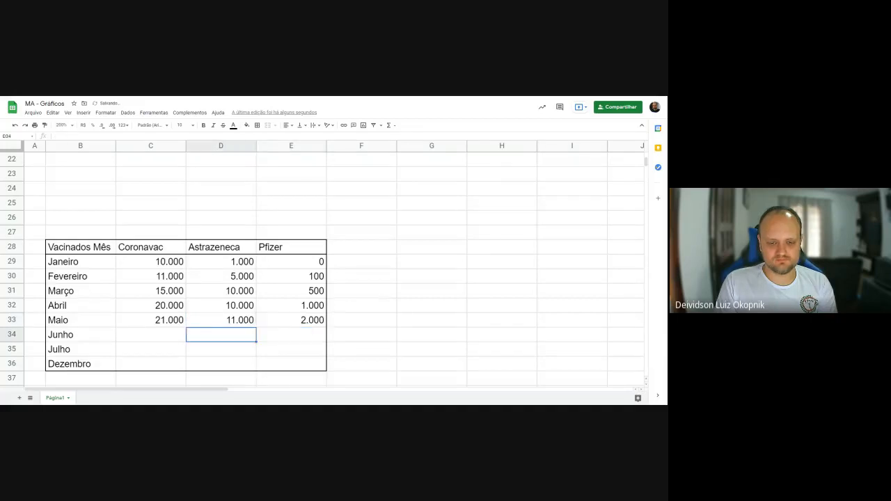
- Fill the Junho row with 25000 for Coronavac, 15000 for Astrazeneca and 2000 for Pfizer
{"action": "type", "text": "25000"}
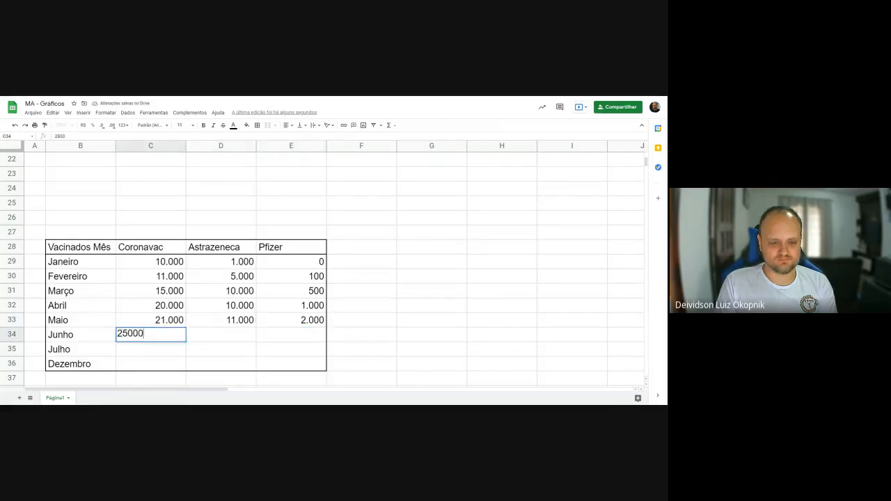
{"action": "key", "text": "Tab"}
{"action": "type", "text": "15000"}
{"action": "key", "text": "Tab"}
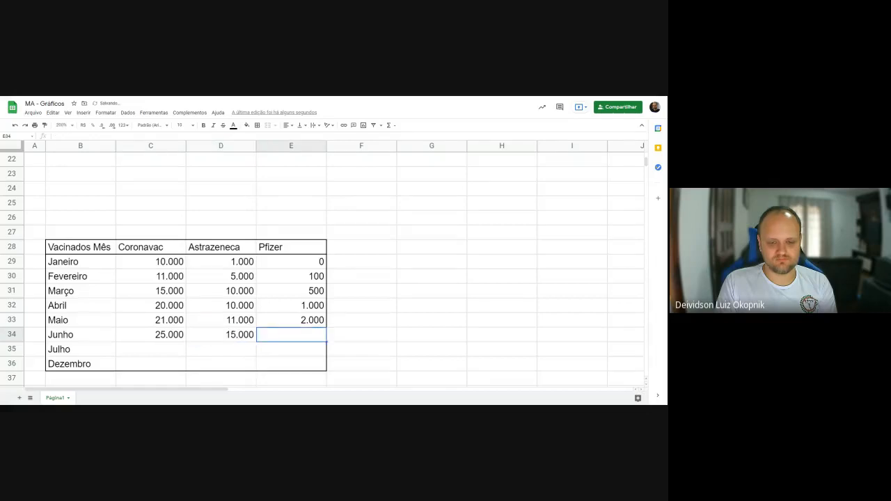
{"action": "type", "text": "2000"}
{"action": "key", "text": "Return"}
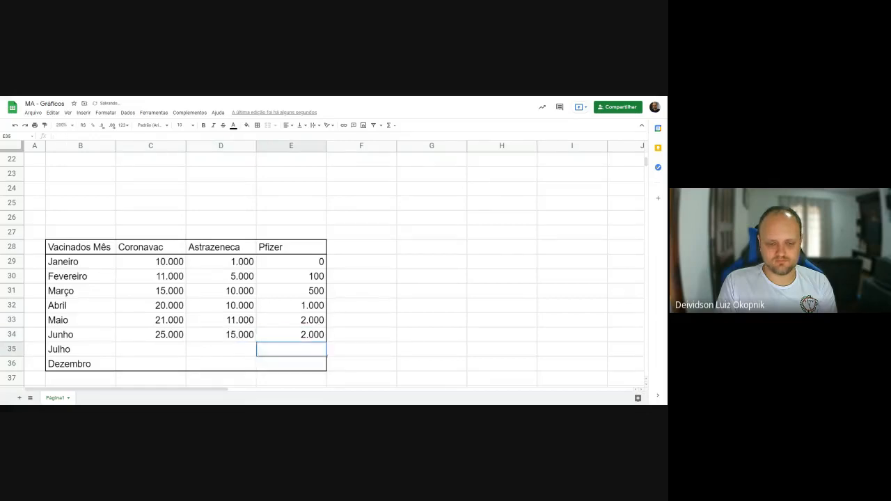
- Fill the Julho row with 25000 for Coronavac, 20000 for Astrazeneca and 2000 for Pfizer
{"action": "type", "text": "25.000"}
{"action": "key", "text": "Tab"}
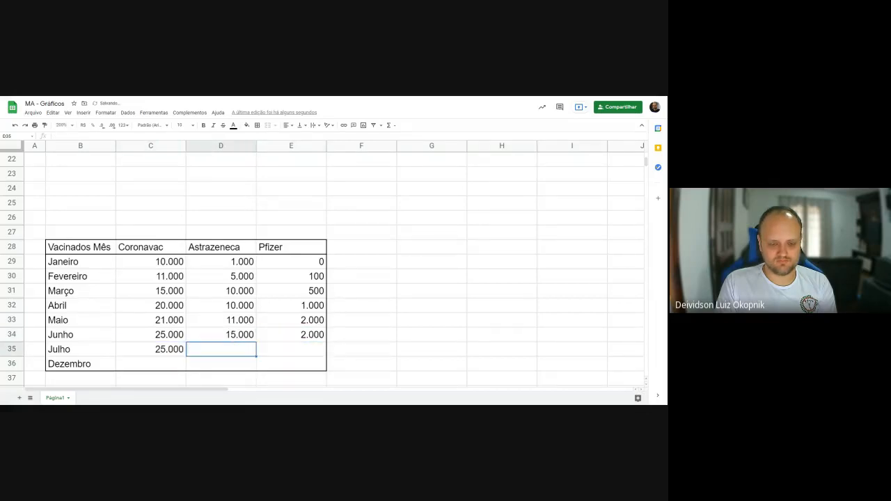
{"action": "type", "text": "20000"}
{"action": "key", "text": "Tab"}
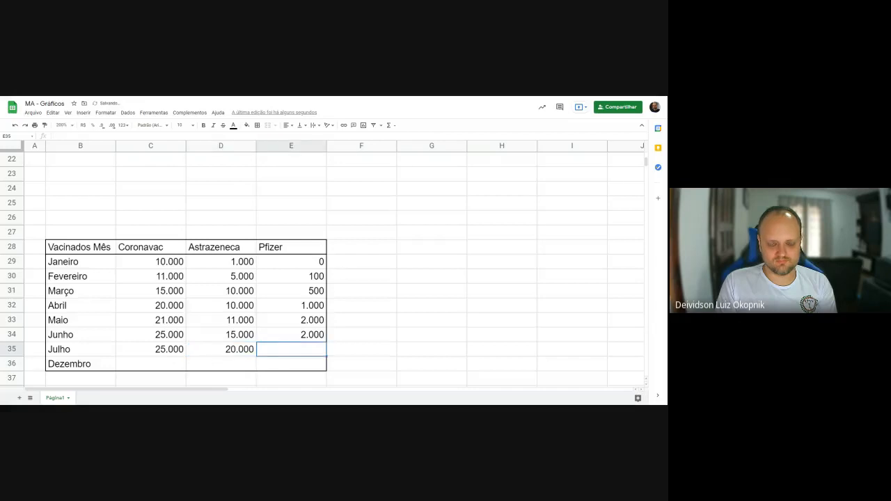
{"action": "type", "text": "2000"}
{"action": "key", "text": "Return"}
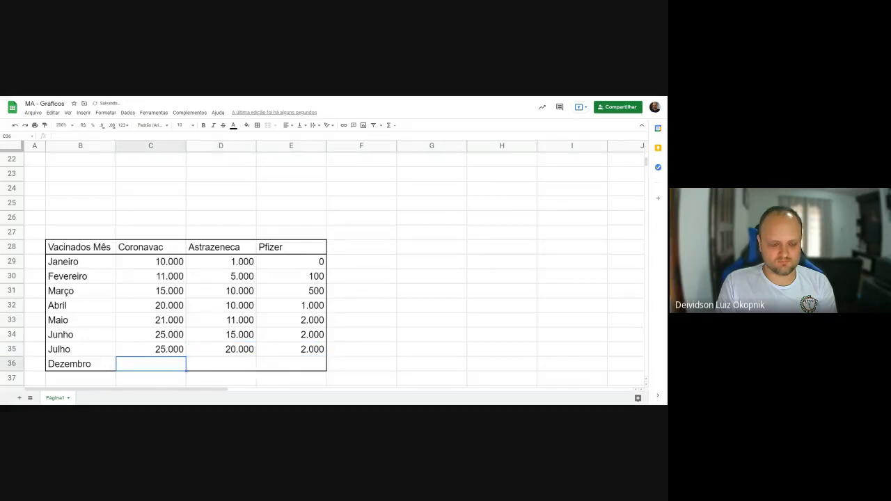
- Fill the Dezembro row with 25000 for Coronavac, 20000 for Astrazeneca and 5000 for Pfizer
{"action": "type", "text": "25000"}
{"action": "key", "text": "Tab"}
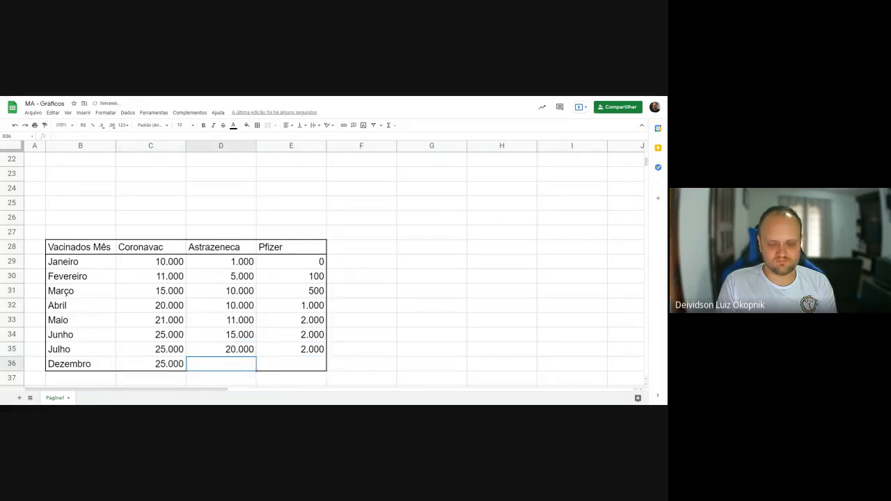
{"action": "type", "text": "20000"}
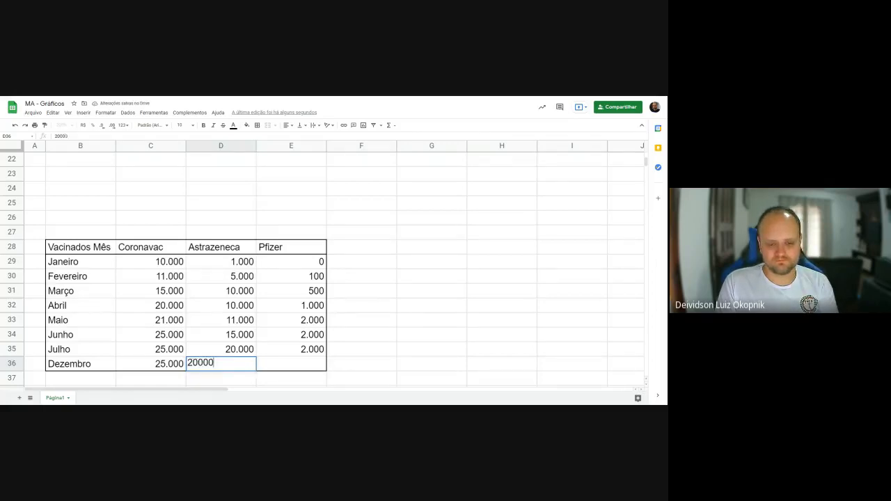
{"action": "key", "text": "Tab"}
{"action": "type", "text": "5000"}
{"action": "key", "text": "Tab"}
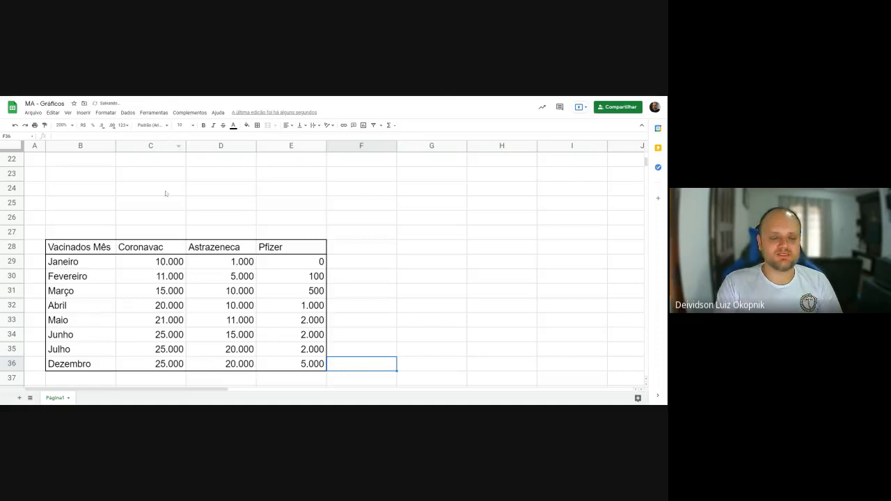
{"action": "left_click_drag", "start_coordinate": [142, 246], "coordinate": [149, 364]}
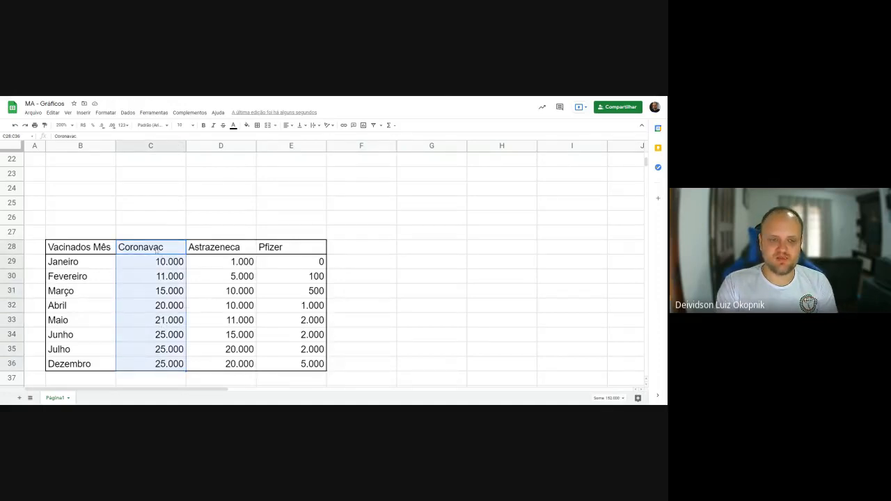
{"action": "left_click_drag", "start_coordinate": [154, 249], "coordinate": [167, 364]}
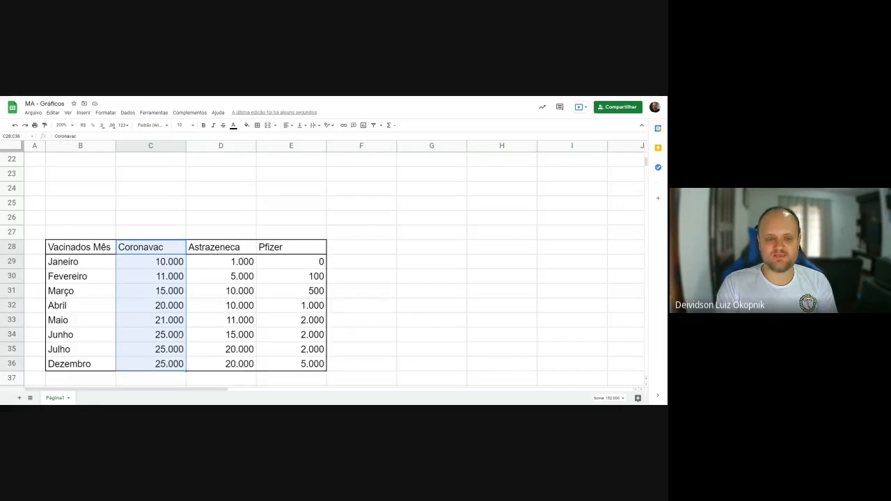
{"action": "left_click_drag", "start_coordinate": [214, 251], "coordinate": [231, 368]}
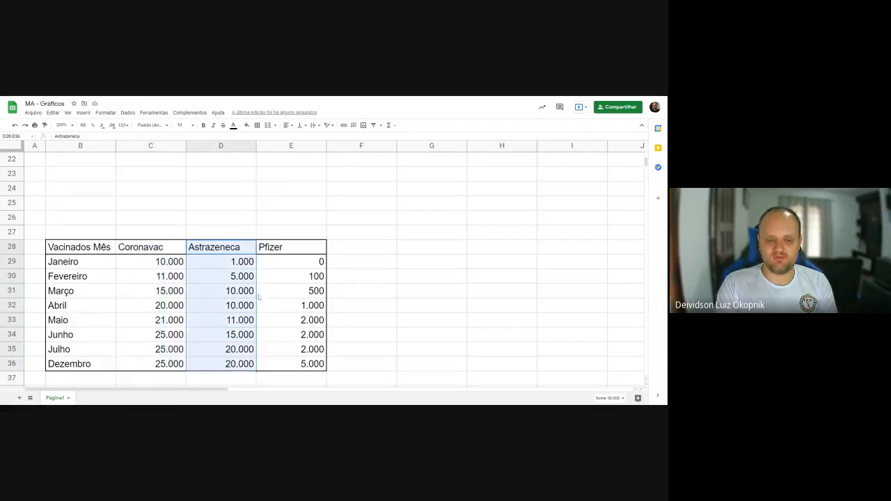
{"action": "left_click_drag", "start_coordinate": [284, 249], "coordinate": [288, 368]}
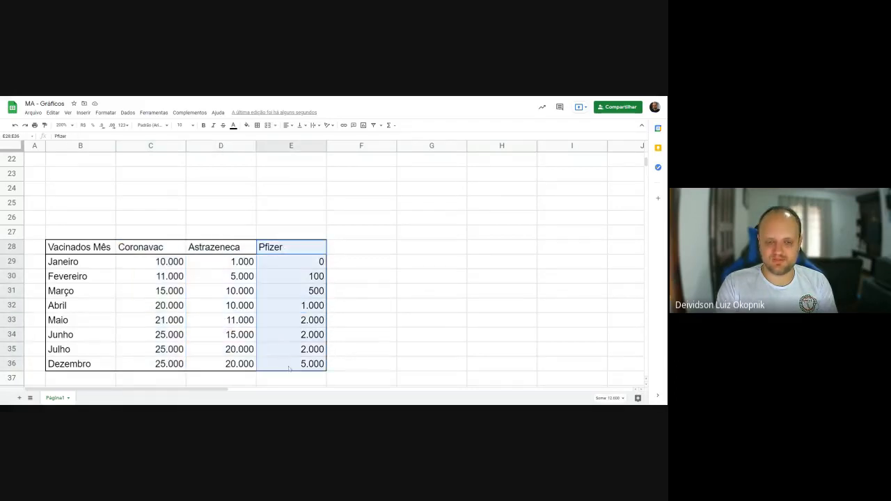
{"action": "left_click", "coordinate": [356, 303]}
- Narrow columns B to E to a uniform width and widen column B enough to fit the "Vacinados Mês" header
{"action": "left_click_drag", "start_coordinate": [97, 147], "coordinate": [311, 146]}
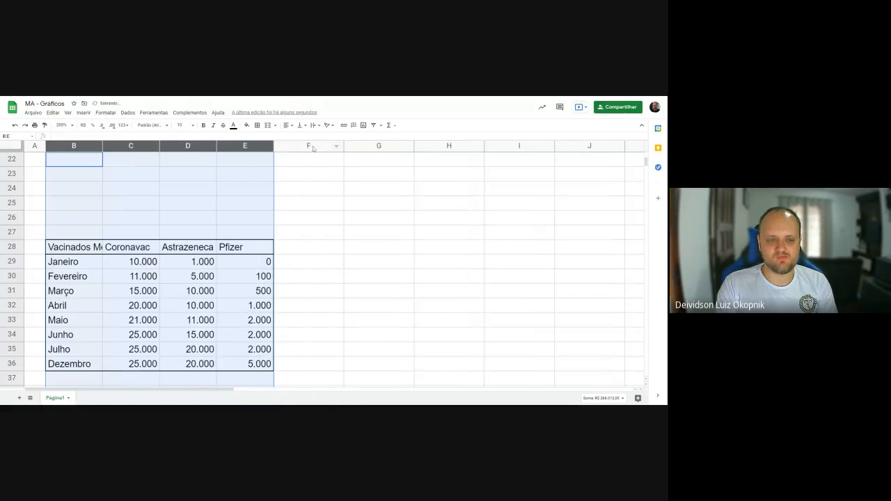
{"action": "left_click", "coordinate": [369, 245]}
{"action": "left_click_drag", "start_coordinate": [103, 145], "coordinate": [119, 163]}
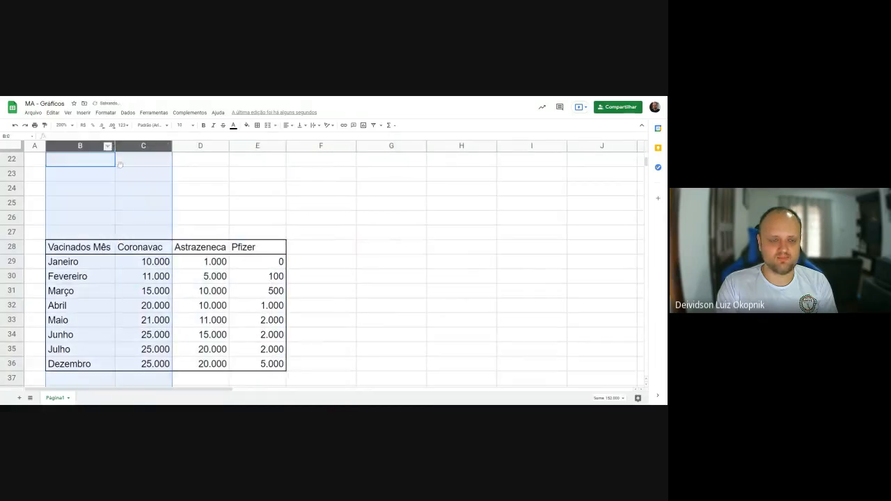
{"action": "left_click", "coordinate": [348, 238]}
- Insert a chart from the whole vaccination table in B28:E36 and close the chart editor
{"action": "left_click_drag", "start_coordinate": [60, 248], "coordinate": [271, 371]}
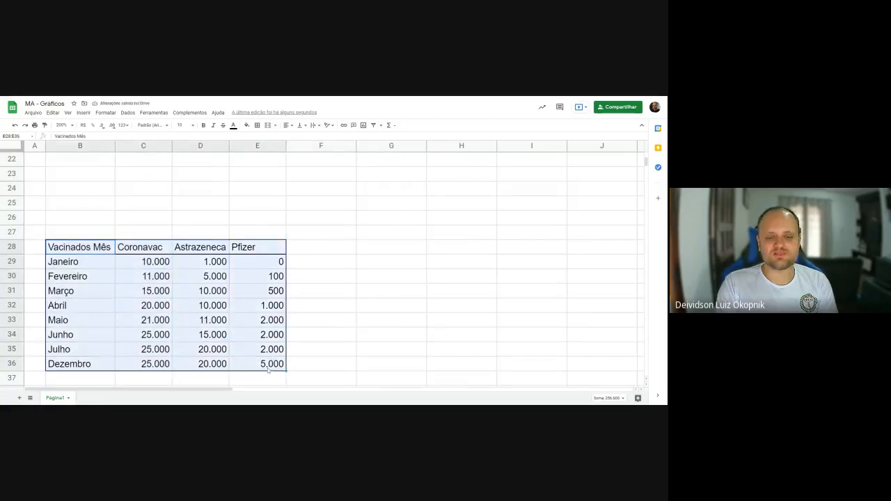
{"action": "left_click", "coordinate": [82, 113]}
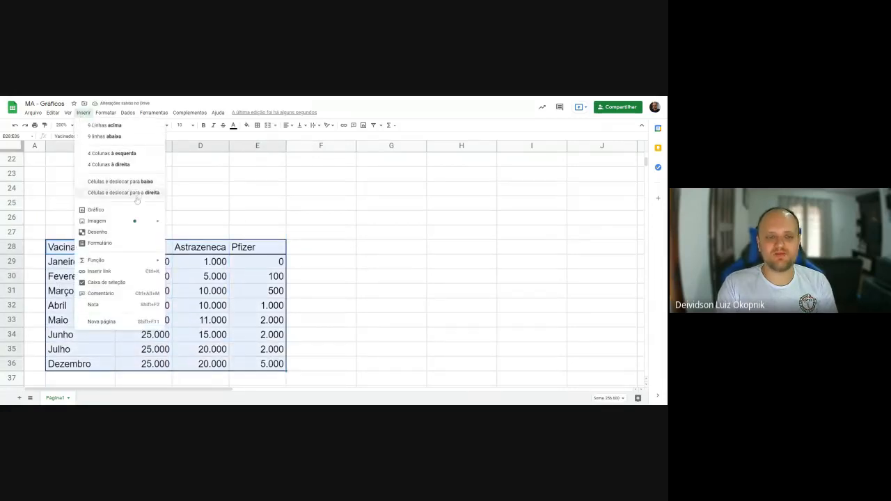
{"action": "left_click", "coordinate": [95, 210]}
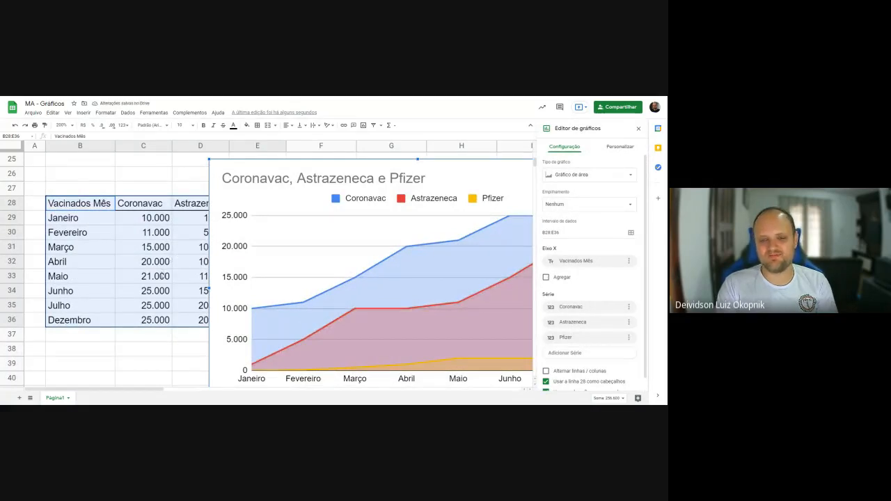
{"action": "left_click", "coordinate": [639, 128]}
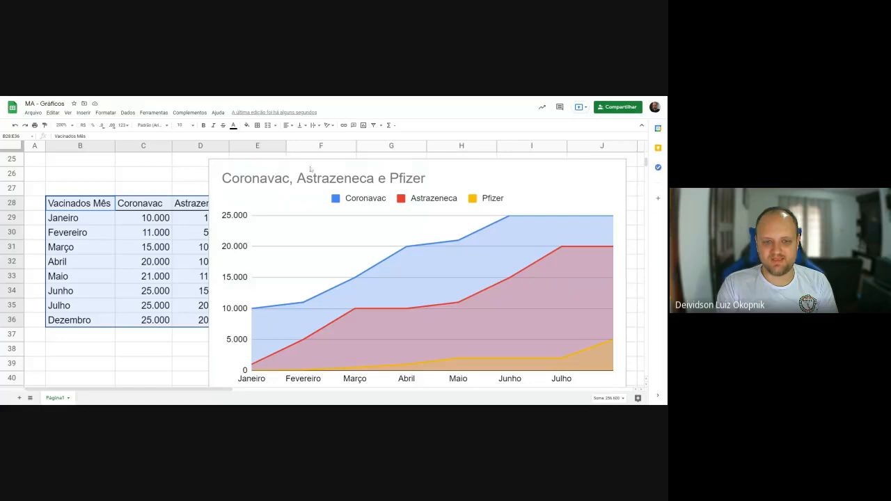
- Move the vaccination chart clear of the table so it starts beyond column E, and set the sheet zoom to 150%
{"action": "left_click_drag", "start_coordinate": [310, 169], "coordinate": [381, 164]}
{"action": "left_click", "coordinate": [71, 123]}
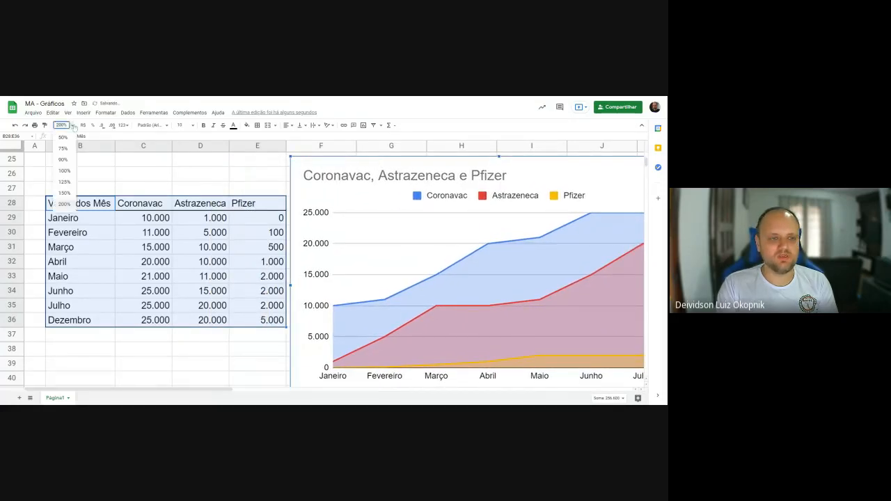
{"action": "left_click", "coordinate": [65, 192]}
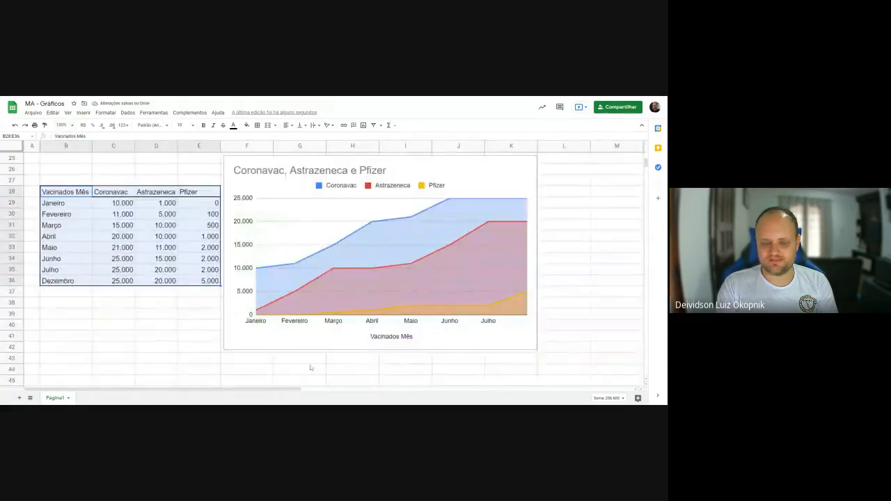
{"action": "left_click", "coordinate": [613, 325]}
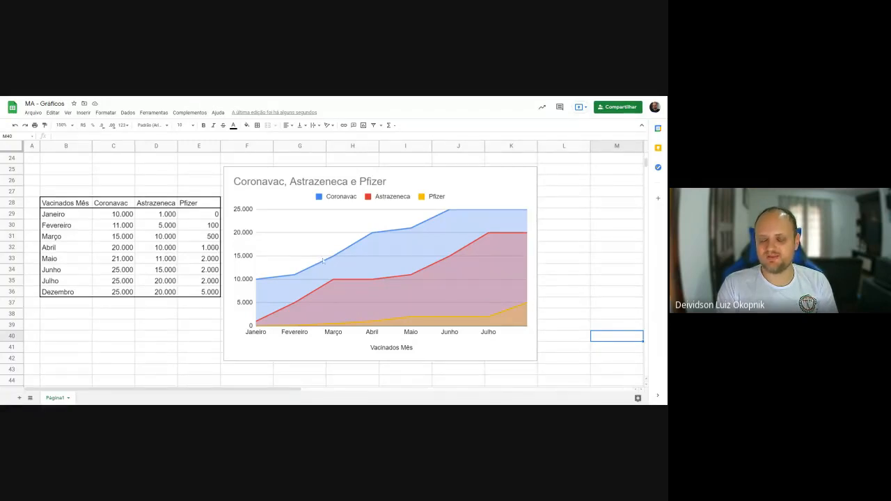
- Open the vaccination chart for editing and try it as a line chart, followed by a column chart
{"action": "left_click", "coordinate": [262, 176]}
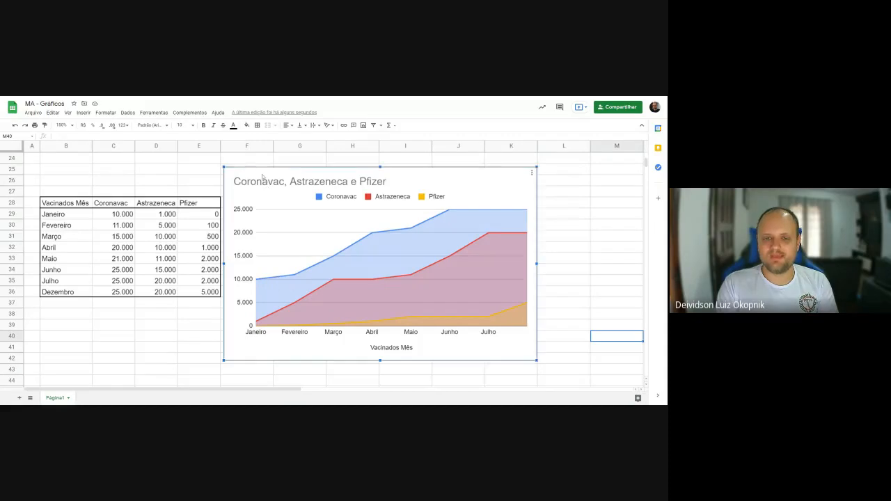
{"action": "double_click", "coordinate": [249, 174]}
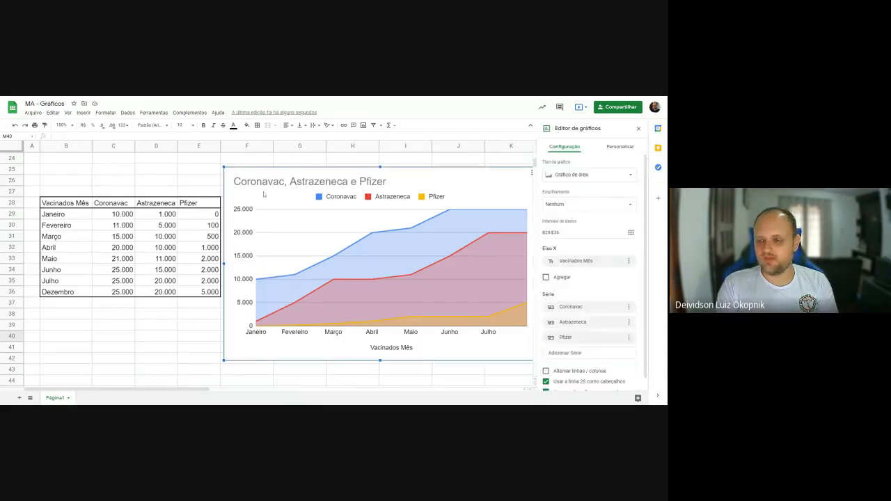
{"action": "left_click", "coordinate": [614, 178]}
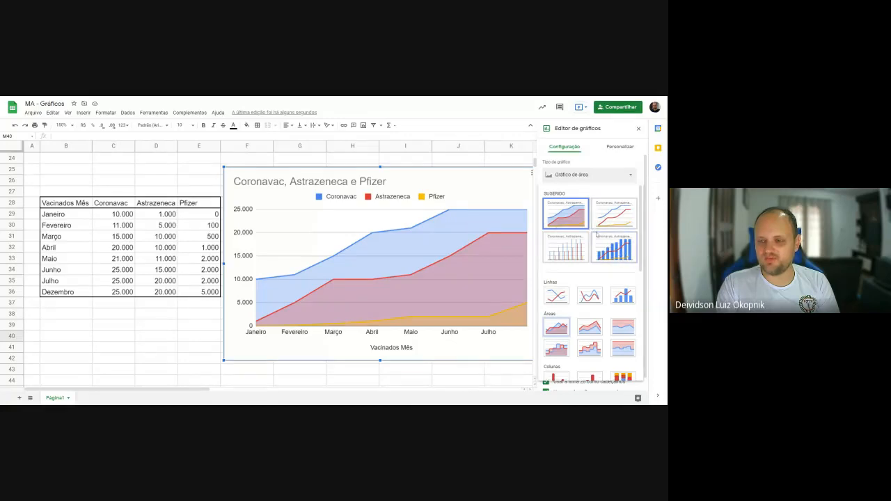
{"action": "left_click", "coordinate": [610, 215]}
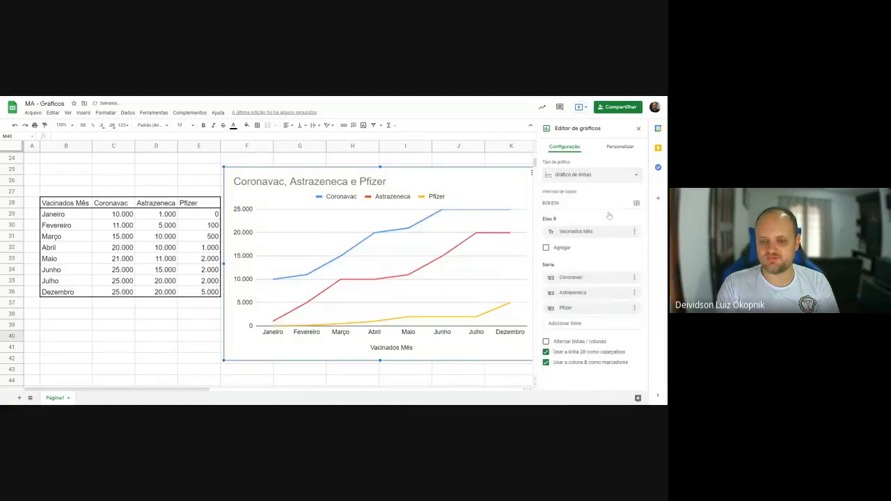
{"action": "left_click", "coordinate": [619, 181]}
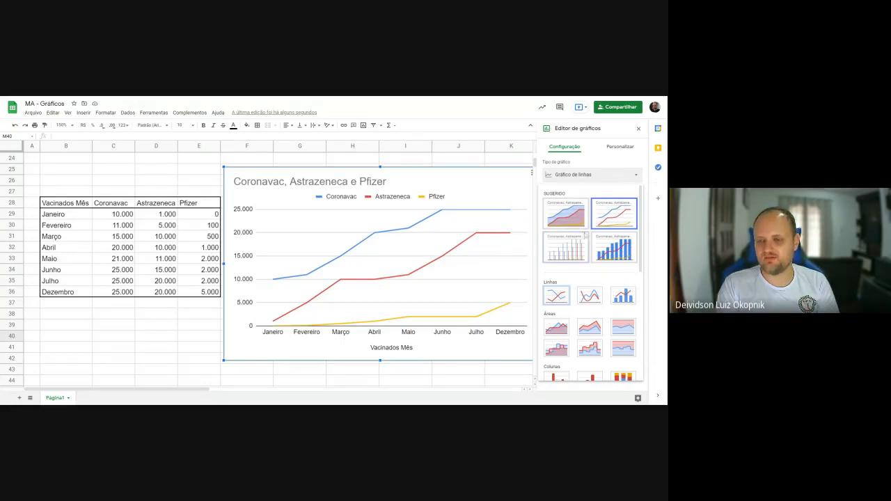
{"action": "left_click", "coordinate": [569, 248]}
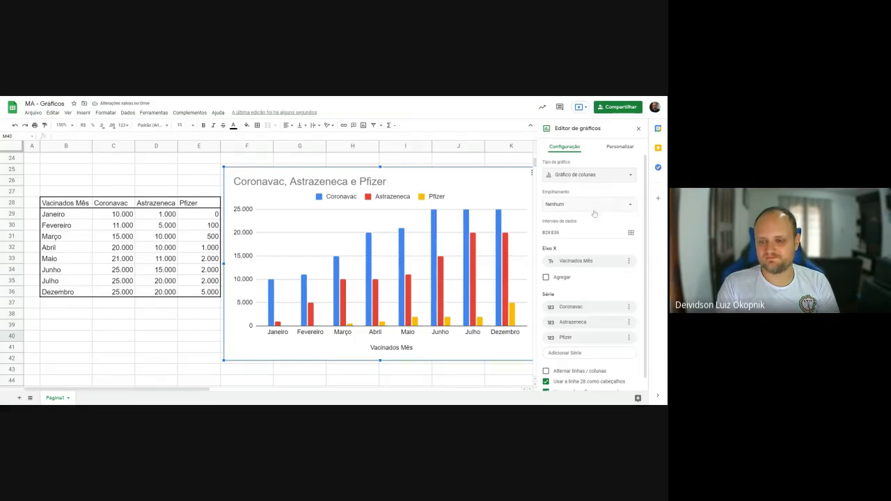
- Try the vaccination chart as a combination chart, followed by a stepped area chart
{"action": "left_click", "coordinate": [600, 180]}
{"action": "left_click", "coordinate": [616, 253]}
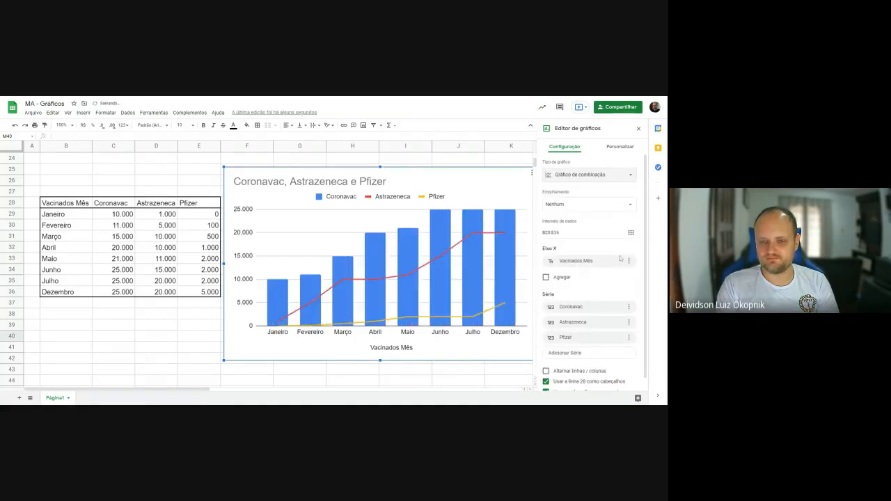
{"action": "left_click", "coordinate": [617, 179]}
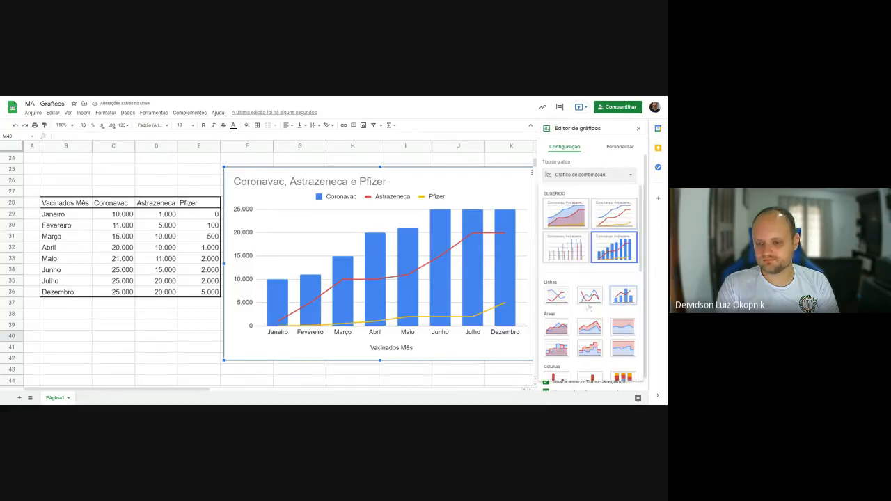
{"action": "scroll", "coordinate": [590, 308], "scroll_direction": "down", "scroll_amount": 2}
{"action": "left_click", "coordinate": [557, 285]}
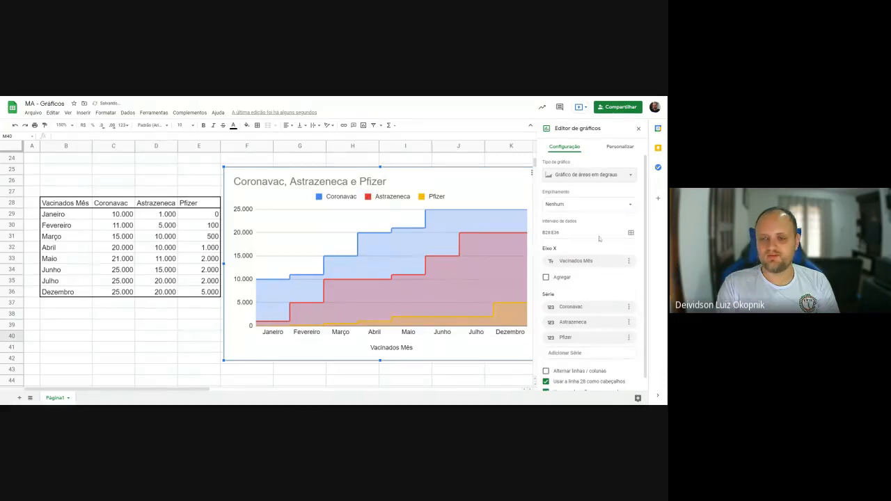
- Try the vaccination chart as a stacked bar chart, followed by a 100% stacked column chart
{"action": "left_click", "coordinate": [605, 176]}
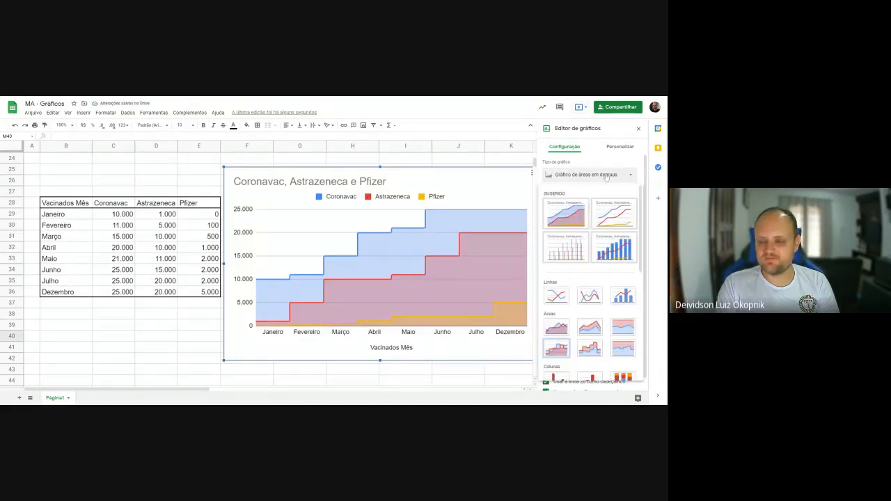
{"action": "scroll", "coordinate": [574, 332], "scroll_direction": "down", "scroll_amount": 3}
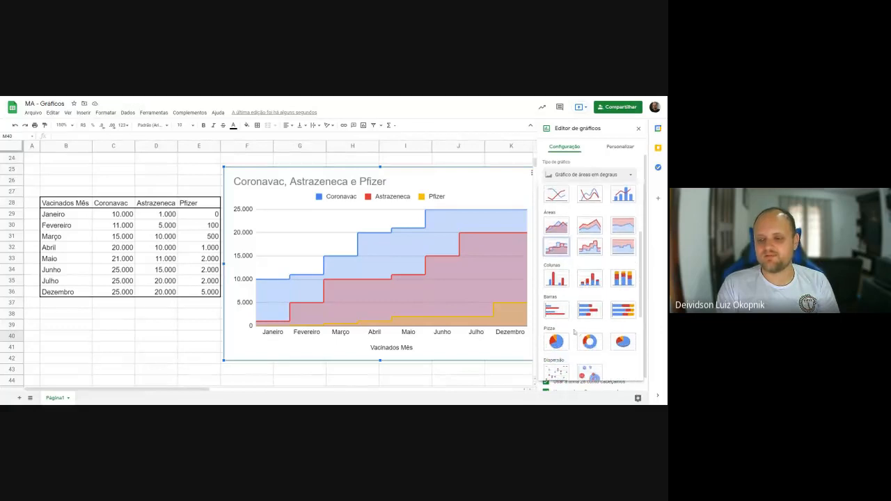
{"action": "left_click", "coordinate": [592, 313]}
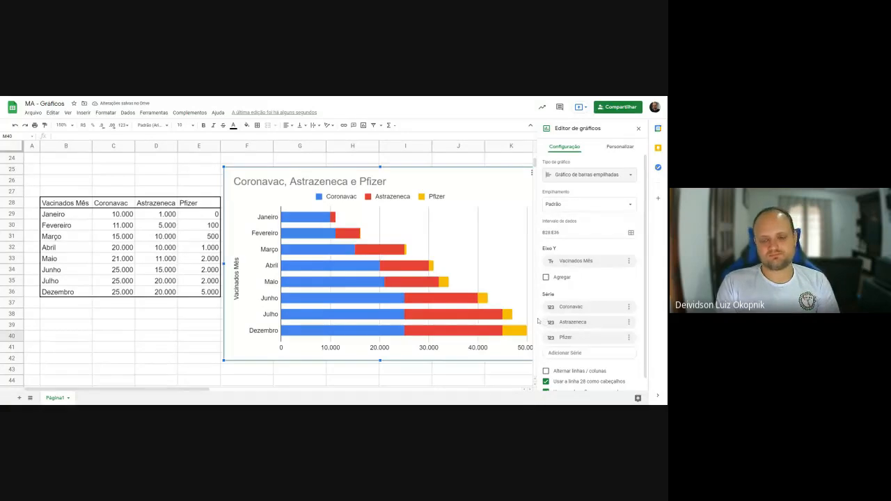
{"action": "left_click", "coordinate": [581, 179]}
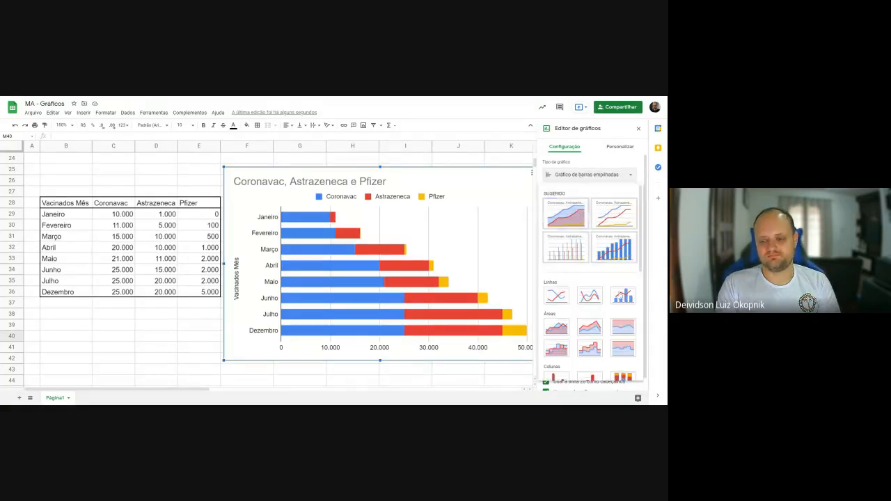
{"action": "scroll", "coordinate": [623, 268], "scroll_direction": "down", "scroll_amount": 3}
{"action": "left_click", "coordinate": [623, 265]}
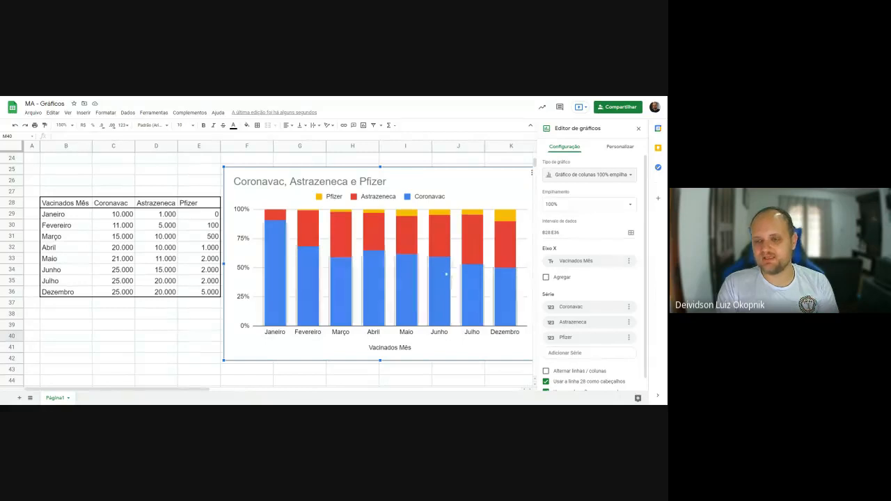
- Switch the vaccination chart back to stacked bars, followed by a doughnut chart
{"action": "left_click", "coordinate": [594, 175]}
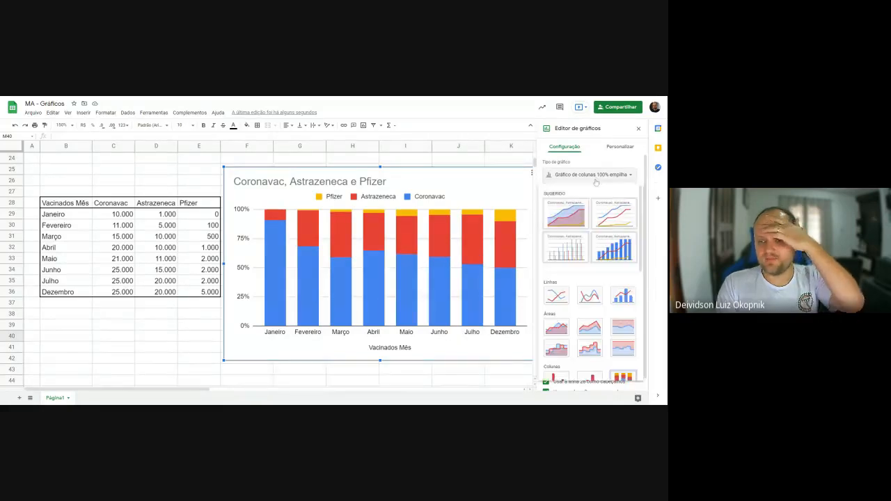
{"action": "scroll", "coordinate": [583, 291], "scroll_direction": "down", "scroll_amount": 5}
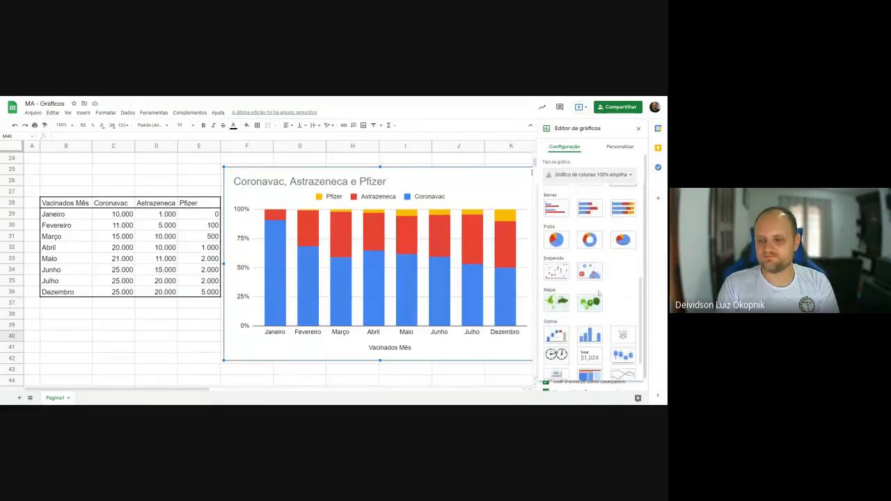
{"action": "left_click", "coordinate": [590, 217]}
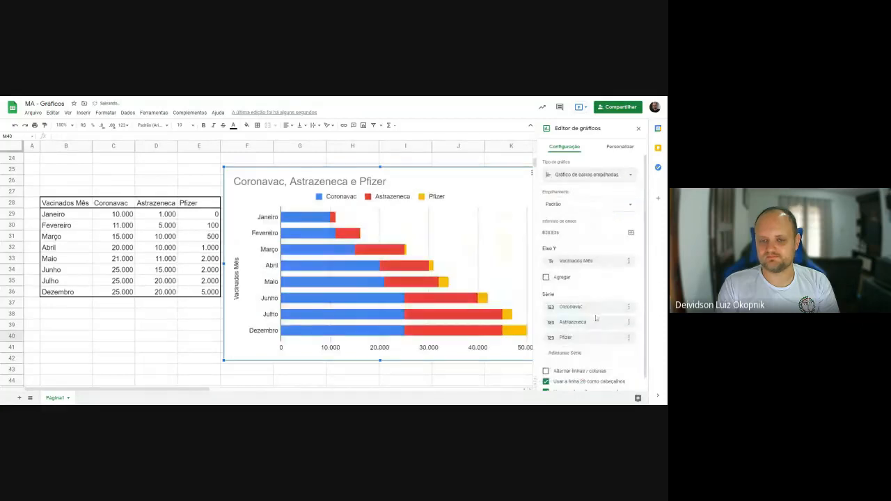
{"action": "left_click", "coordinate": [618, 175]}
{"action": "scroll", "coordinate": [608, 316], "scroll_direction": "down", "scroll_amount": 8}
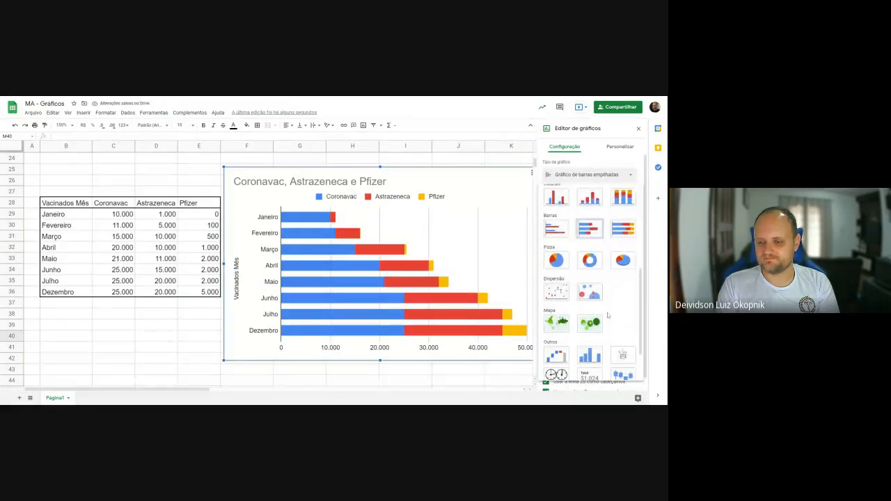
{"action": "left_click", "coordinate": [591, 264]}
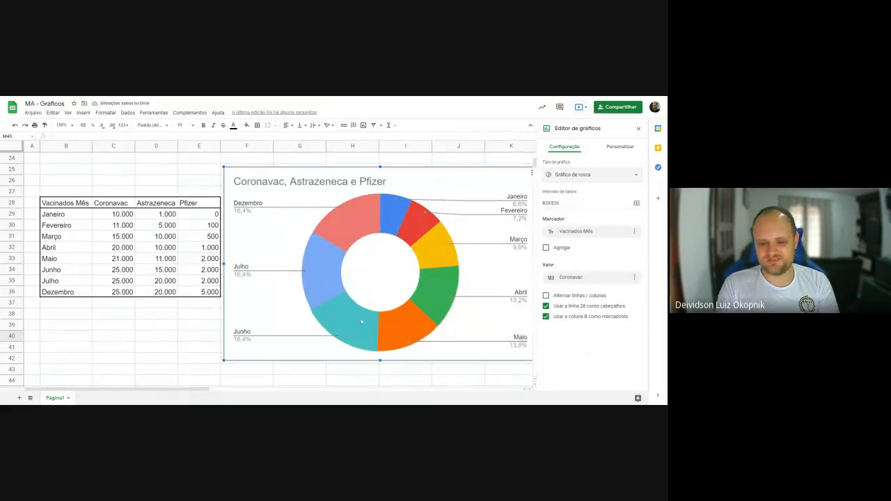
- Change the vaccination chart's type to a pie chart
{"action": "left_click", "coordinate": [598, 176]}
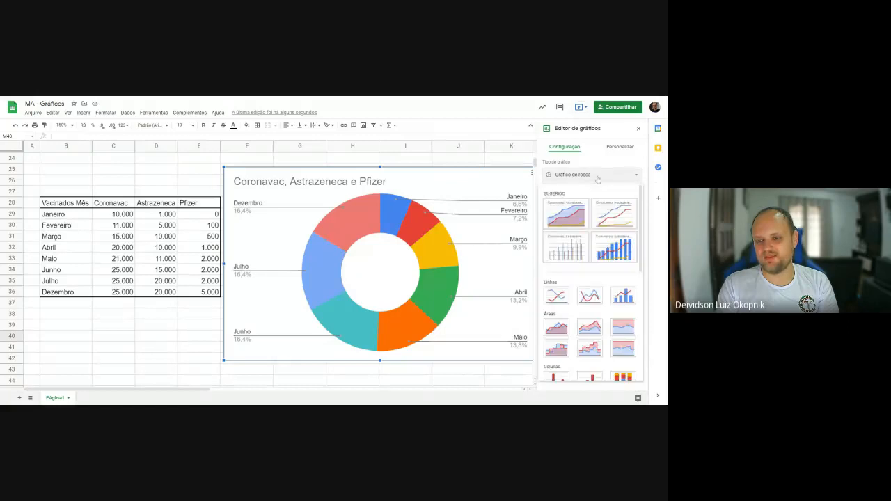
{"action": "scroll", "coordinate": [574, 264], "scroll_direction": "down", "scroll_amount": 5}
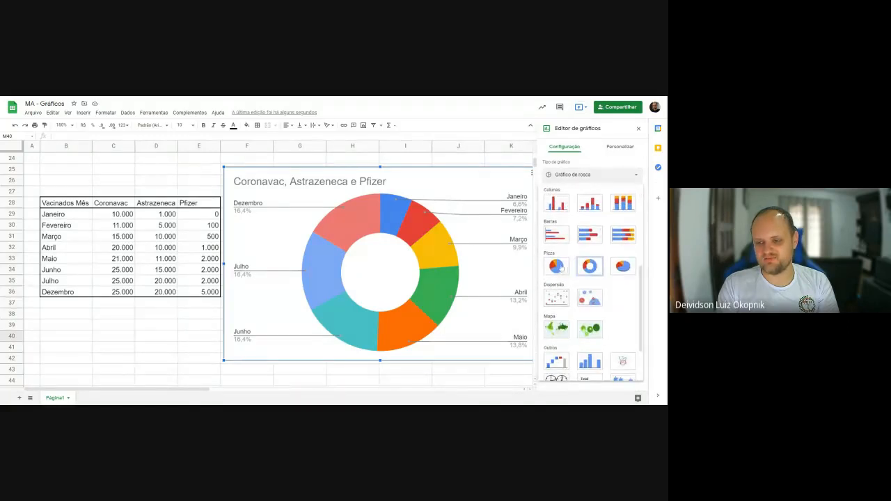
{"action": "left_click", "coordinate": [556, 266]}
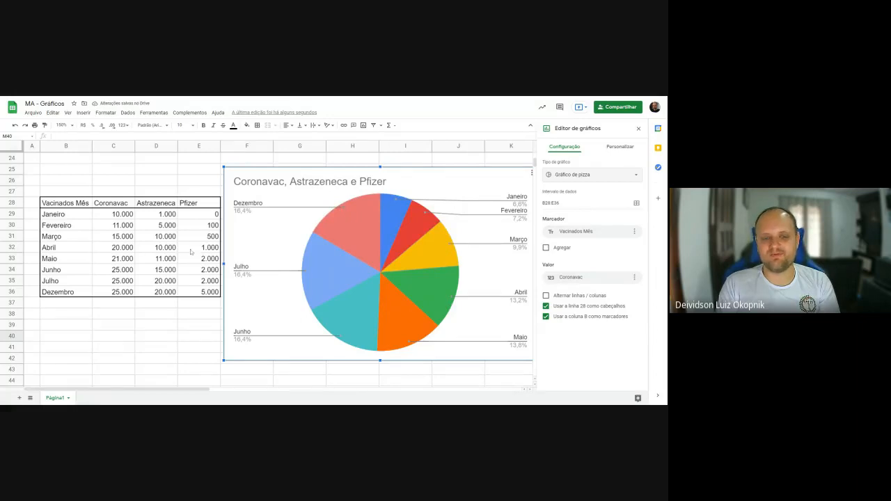
- Examine the Janeiro and Fevereiro rows and the three vaccine columns to compare the table's data with the pie chart
{"action": "left_click", "coordinate": [112, 215]}
{"action": "left_click_drag", "start_coordinate": [59, 214], "coordinate": [204, 215]}
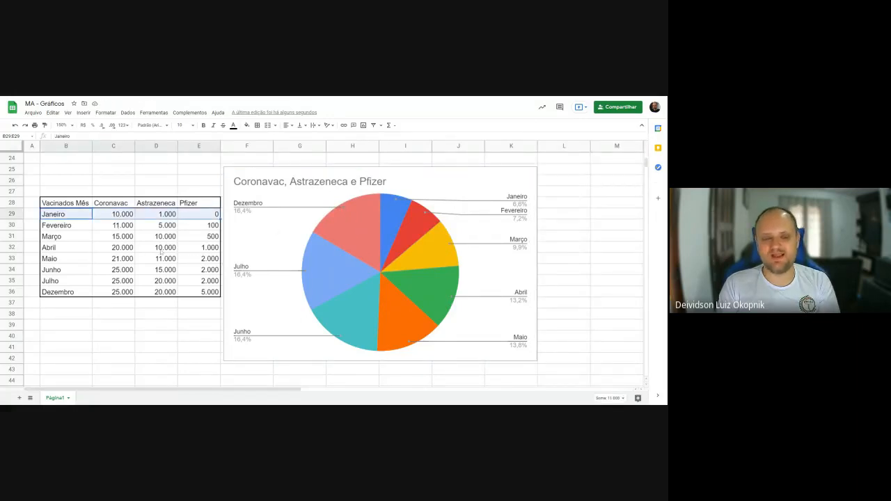
{"action": "left_click", "coordinate": [83, 218]}
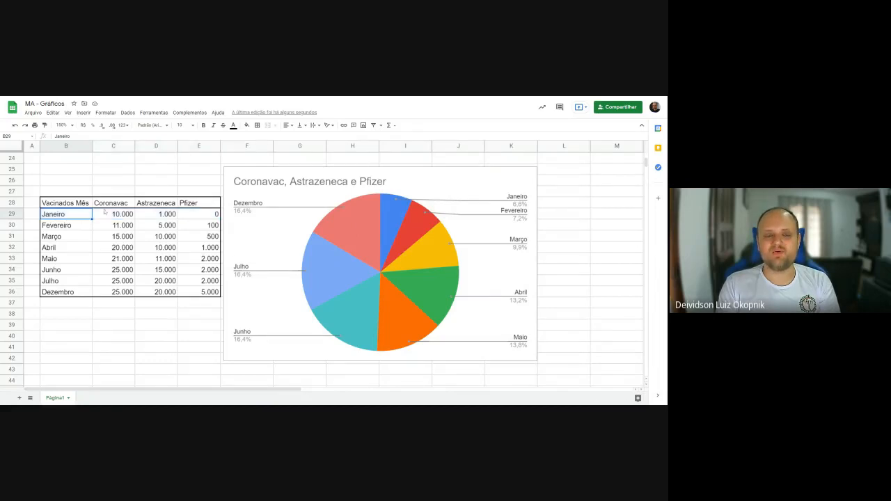
{"action": "left_click_drag", "start_coordinate": [112, 203], "coordinate": [126, 293]}
{"action": "left_click_drag", "start_coordinate": [154, 203], "coordinate": [165, 293]}
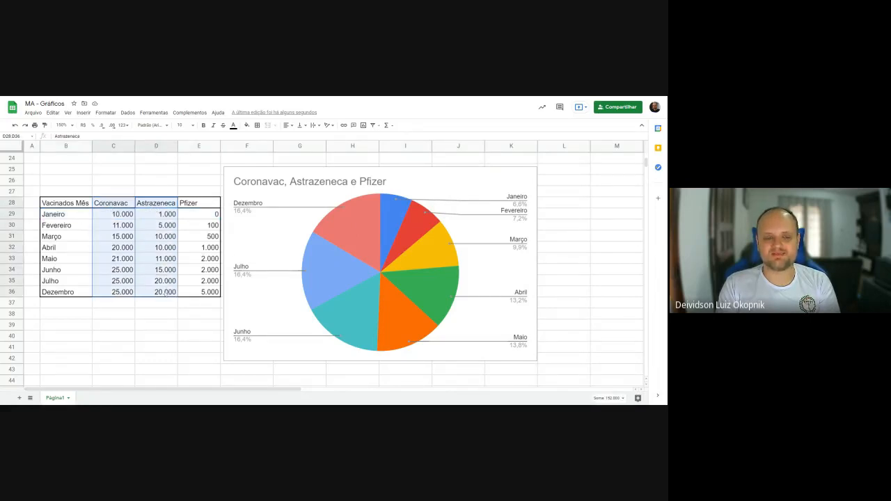
{"action": "left_click_drag", "start_coordinate": [194, 207], "coordinate": [205, 292]}
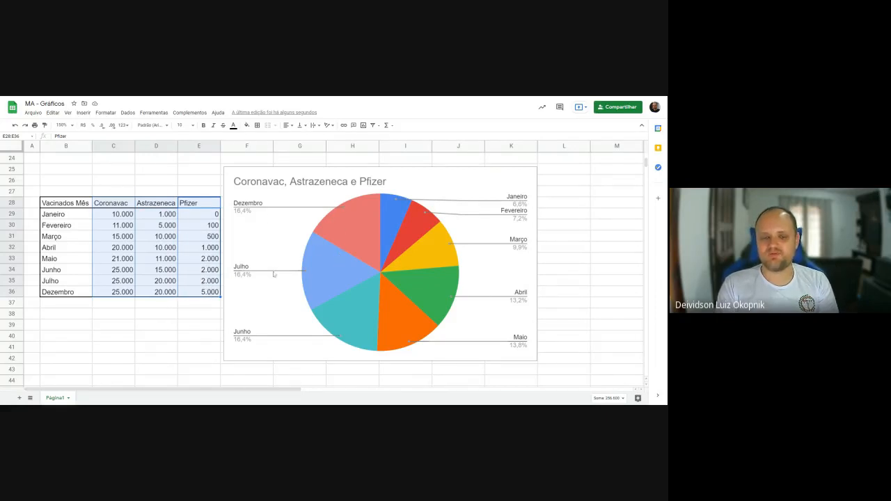
{"action": "left_click_drag", "start_coordinate": [115, 215], "coordinate": [207, 216]}
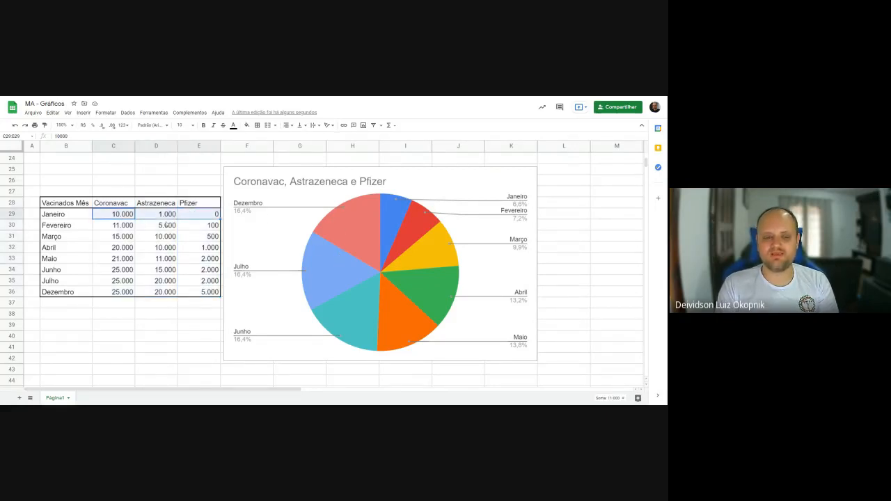
{"action": "left_click_drag", "start_coordinate": [120, 227], "coordinate": [202, 227]}
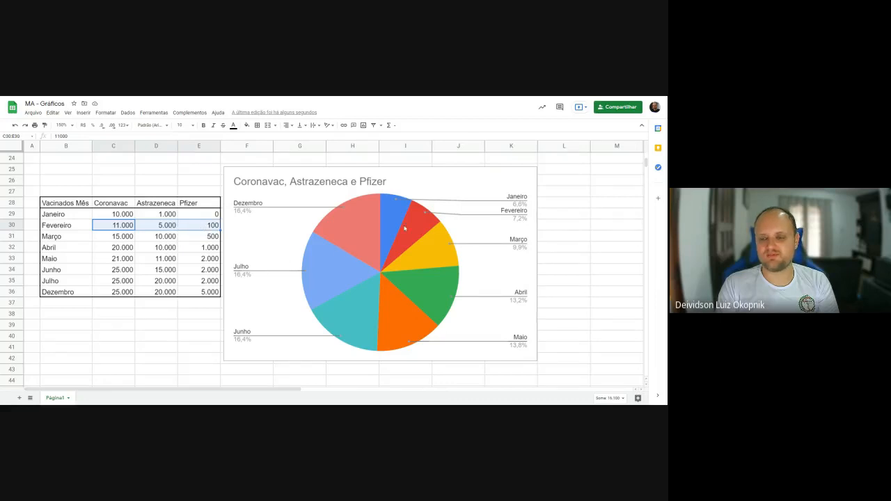
- Examine the Janeiro, Fevereiro and Março rows of the vaccination table against their slices in the pie chart
{"action": "left_click_drag", "start_coordinate": [73, 218], "coordinate": [209, 218]}
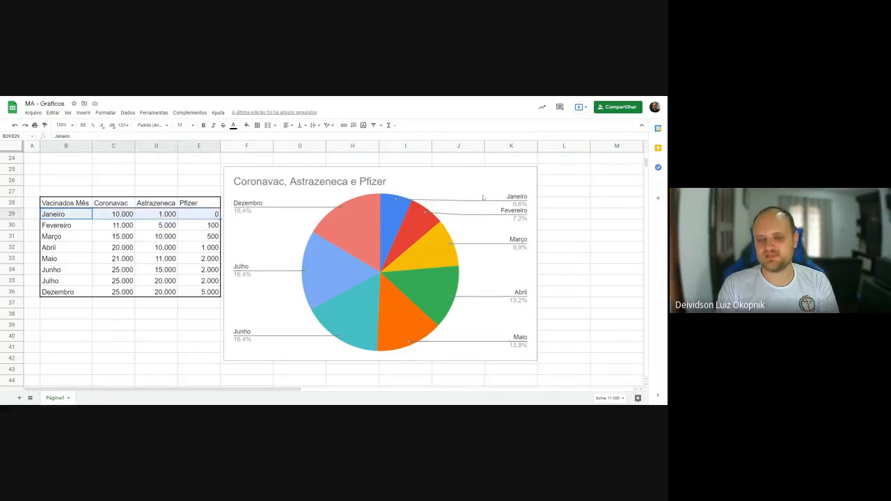
{"action": "left_click_drag", "start_coordinate": [73, 226], "coordinate": [209, 230]}
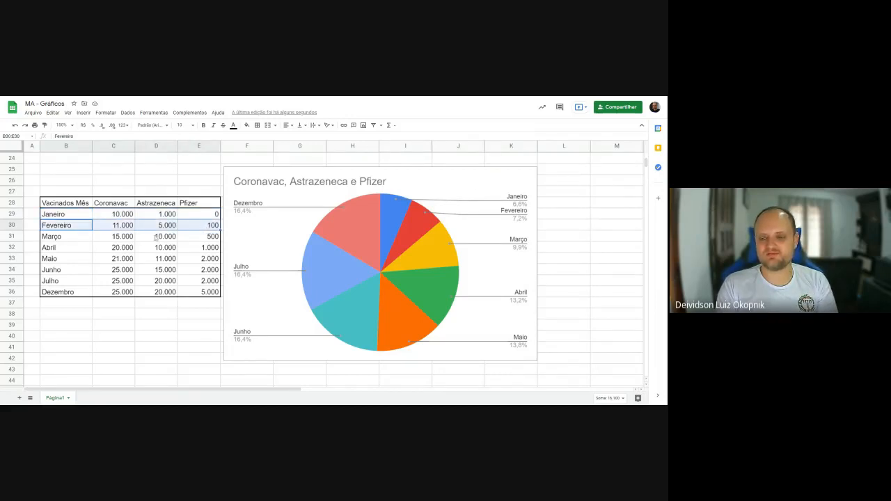
{"action": "left_click_drag", "start_coordinate": [70, 238], "coordinate": [197, 240]}
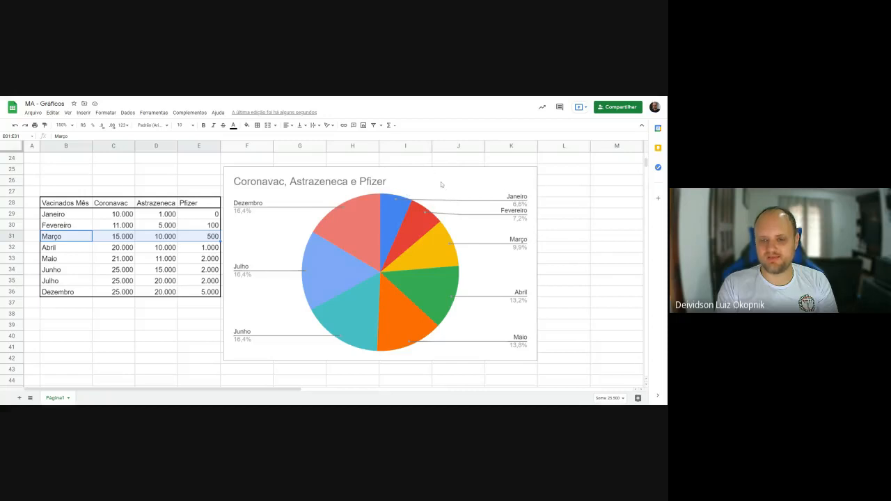
{"action": "double_click", "coordinate": [418, 173]}
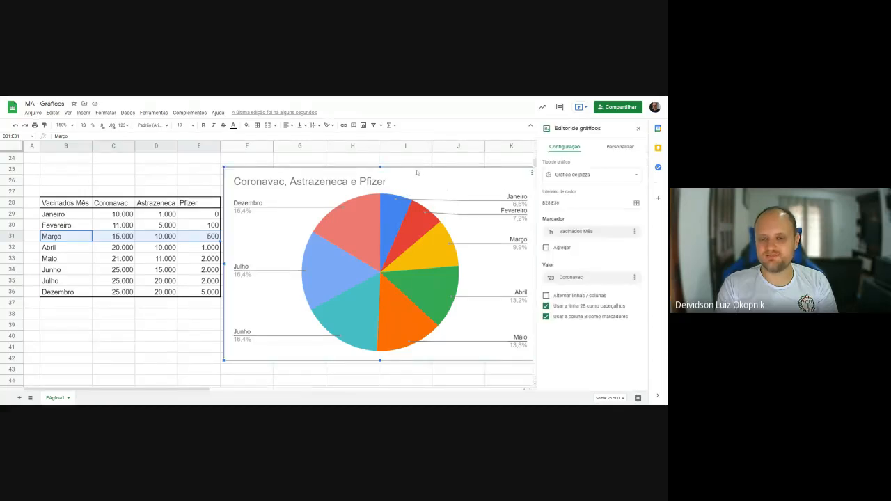
{"action": "left_click", "coordinate": [425, 161]}
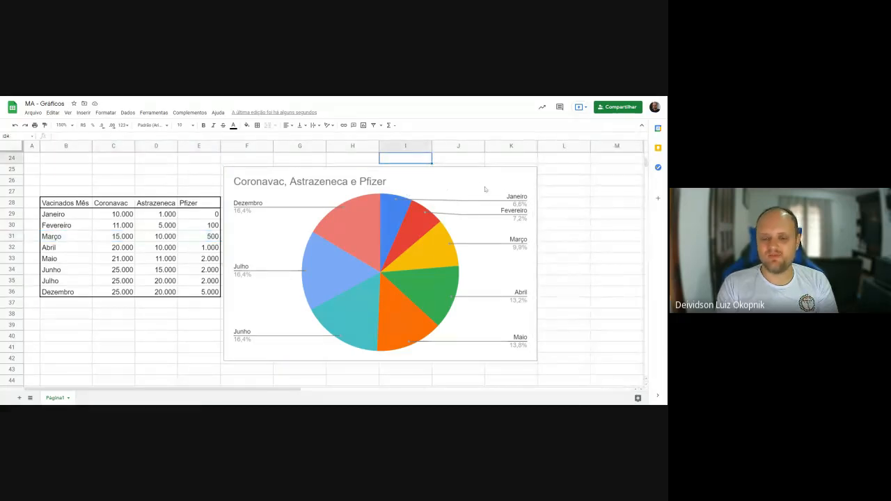
{"action": "left_click", "coordinate": [442, 175]}
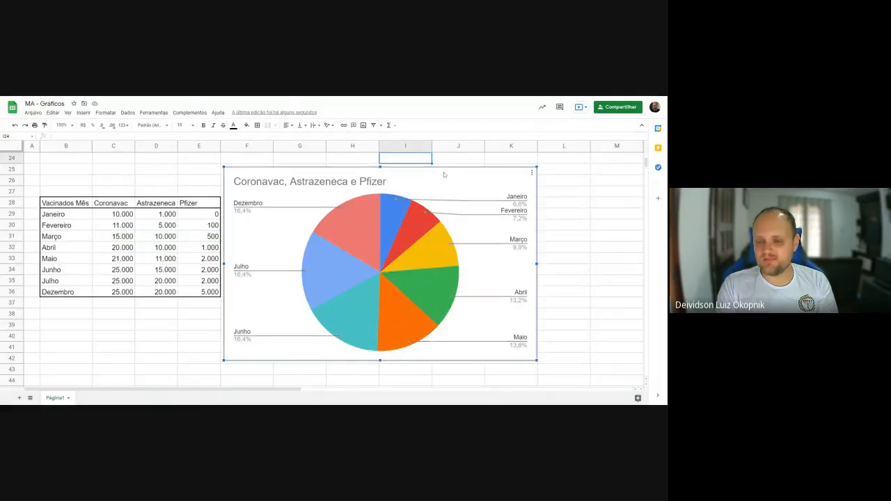
{"action": "double_click", "coordinate": [453, 175]}
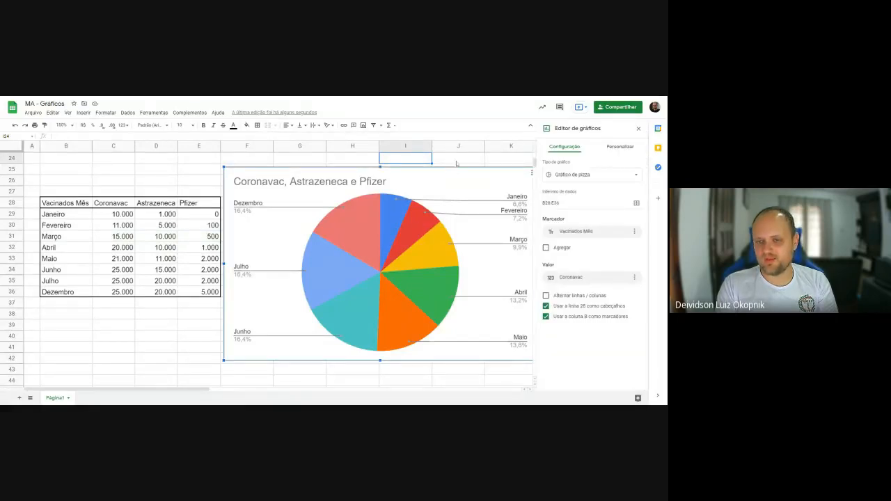
{"action": "left_click", "coordinate": [458, 161]}
- Open the vaccination pie's slice settings and examine the colour and distance options for individual months
{"action": "double_click", "coordinate": [282, 261]}
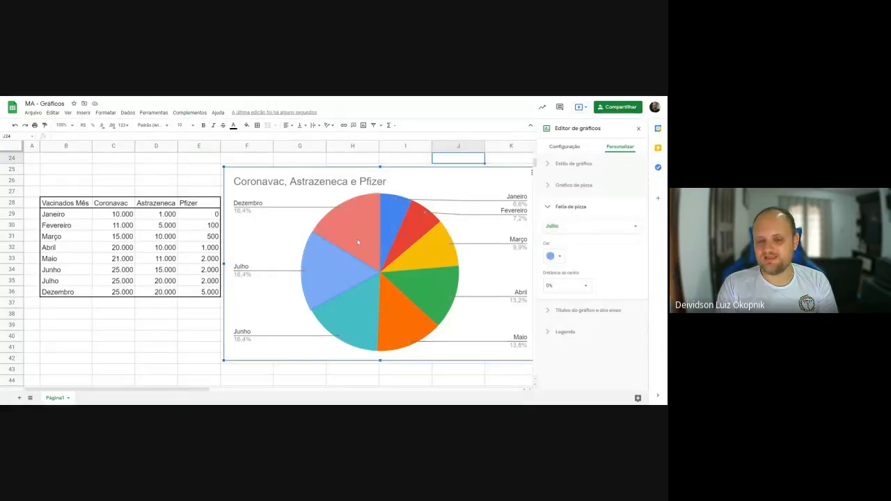
{"action": "left_click", "coordinate": [406, 227]}
{"action": "left_click", "coordinate": [400, 229]}
{"action": "left_click", "coordinate": [414, 237]}
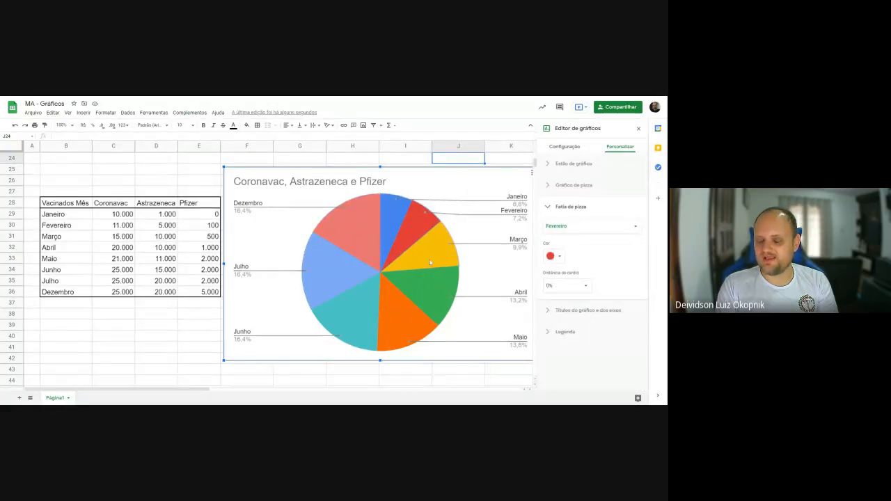
{"action": "left_click", "coordinate": [429, 259]}
{"action": "left_click", "coordinate": [422, 286]}
{"action": "left_click", "coordinate": [400, 312]}
{"action": "left_click", "coordinate": [352, 310]}
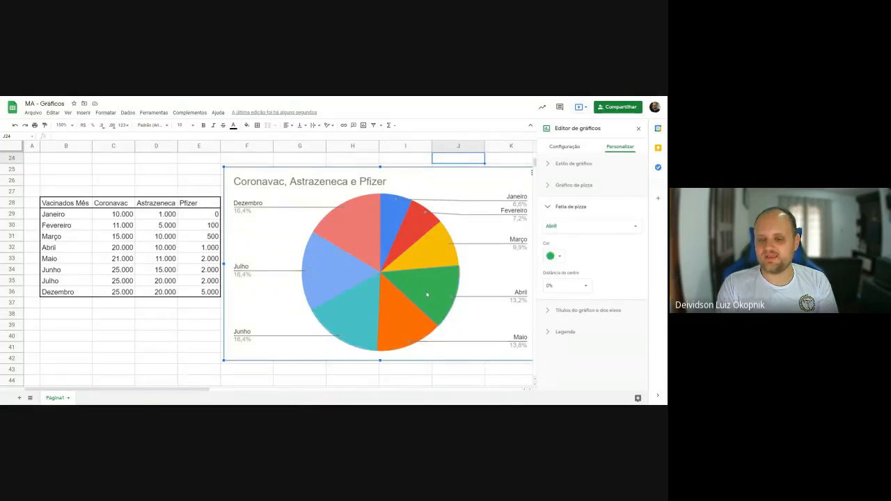
- Recolour the Maio slice of the vaccination pie chart magenta
{"action": "left_click", "coordinate": [418, 314]}
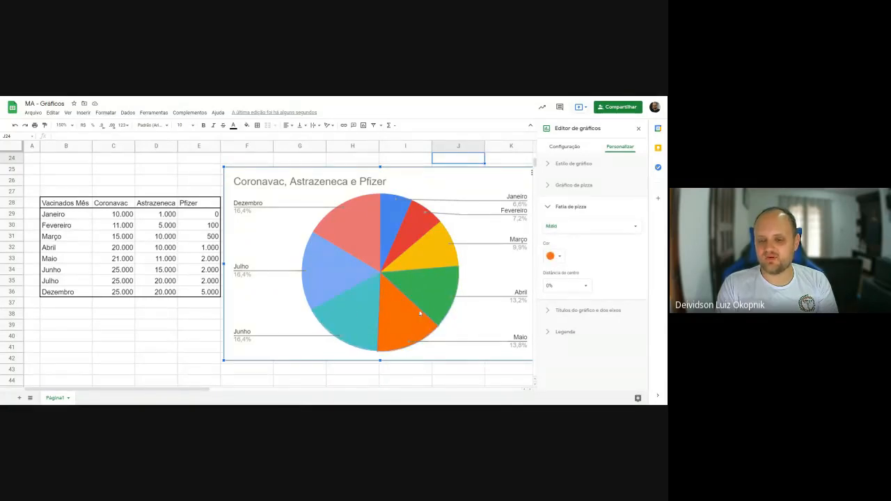
{"action": "left_click", "coordinate": [560, 257]}
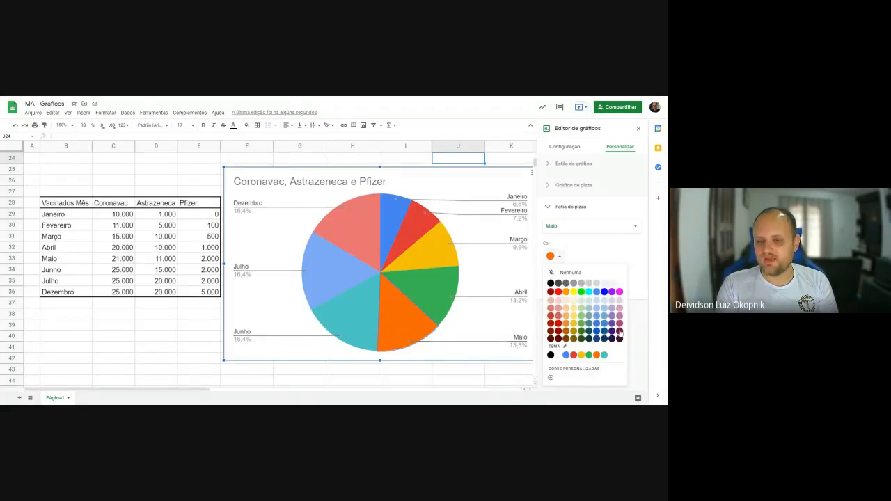
{"action": "left_click", "coordinate": [620, 292]}
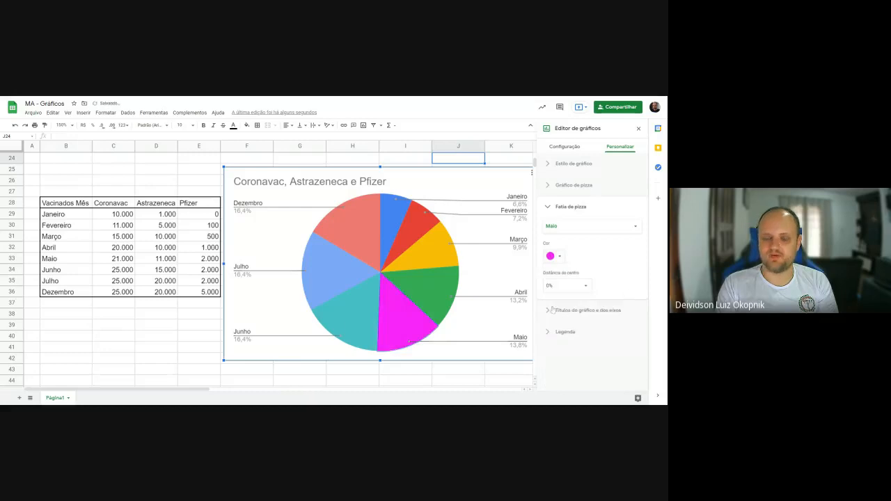
{"action": "left_click", "coordinate": [586, 290]}
{"action": "left_click", "coordinate": [609, 287]}
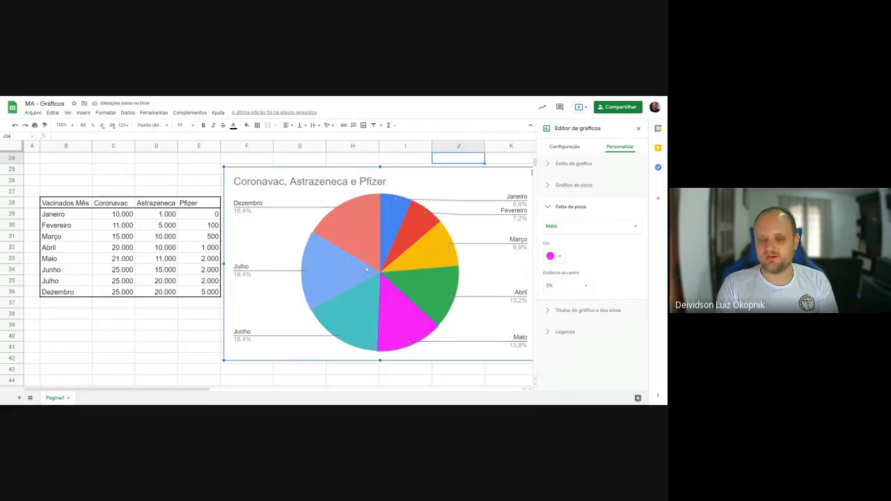
- Go through the pie's month slices one at a time to compare their individual formatting settings
{"action": "left_click", "coordinate": [404, 255]}
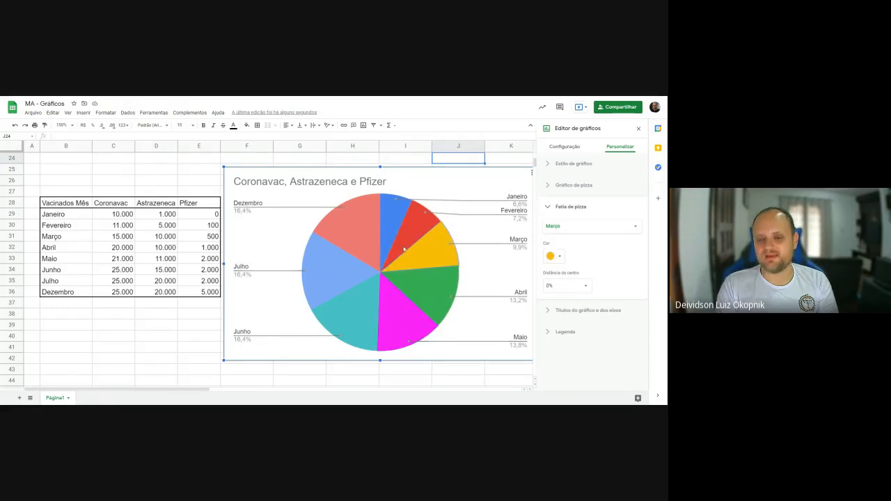
{"action": "left_click", "coordinate": [403, 243]}
{"action": "left_click", "coordinate": [388, 234]}
{"action": "left_click", "coordinate": [357, 241]}
{"action": "left_click", "coordinate": [345, 269]}
{"action": "left_click", "coordinate": [351, 300]}
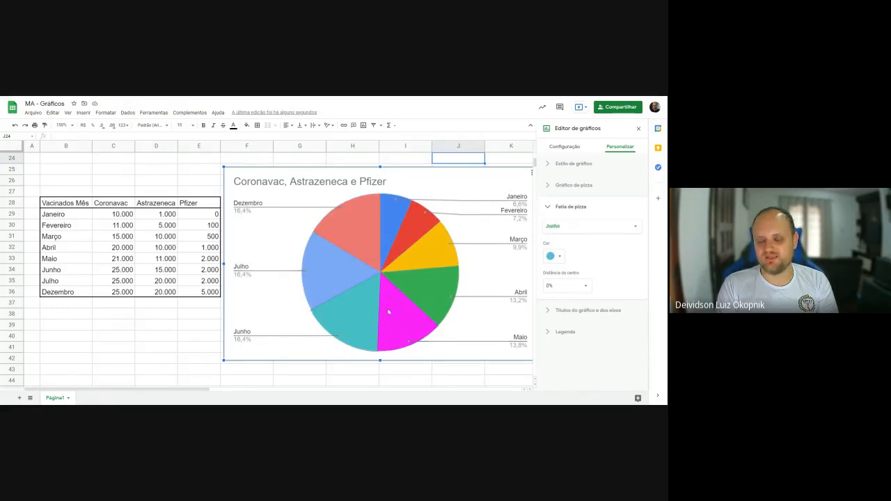
{"action": "left_click", "coordinate": [389, 313]}
{"action": "left_click", "coordinate": [438, 297]}
{"action": "left_click", "coordinate": [432, 263]}
- Set the distance from centre to 50% for the Abril slice and 25% for the Julho slice
{"action": "left_click", "coordinate": [431, 293]}
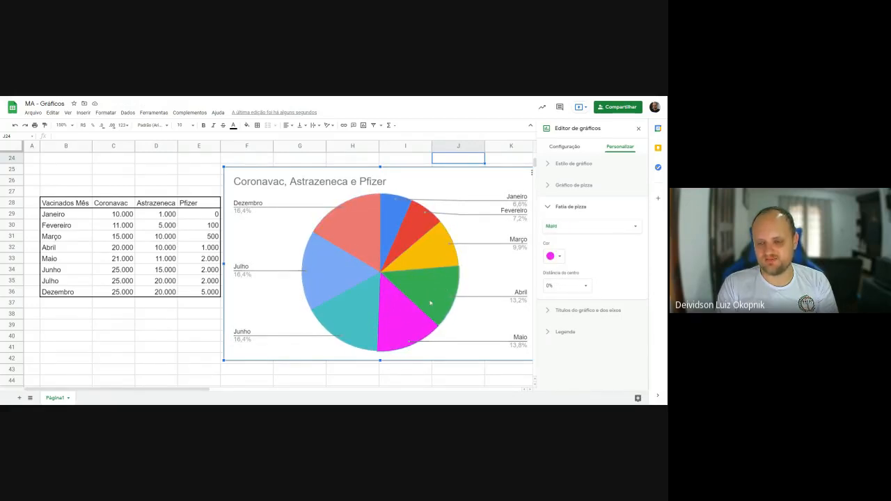
{"action": "left_click", "coordinate": [586, 286]}
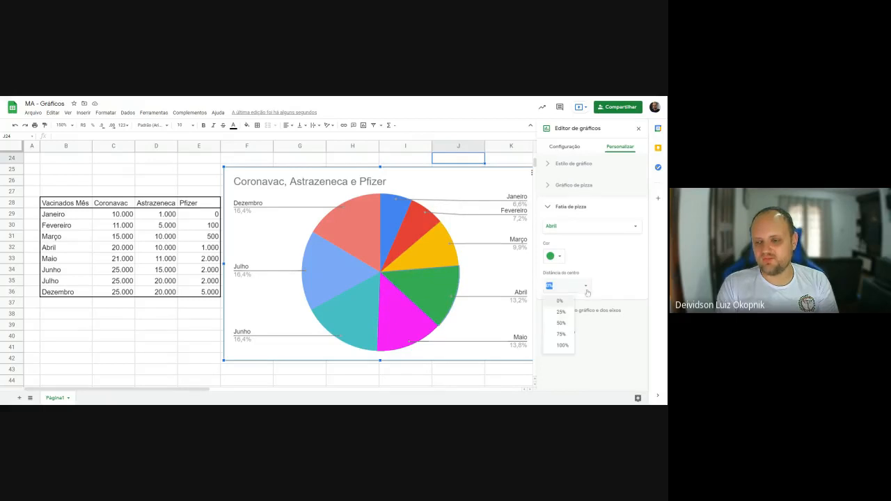
{"action": "left_click", "coordinate": [561, 323]}
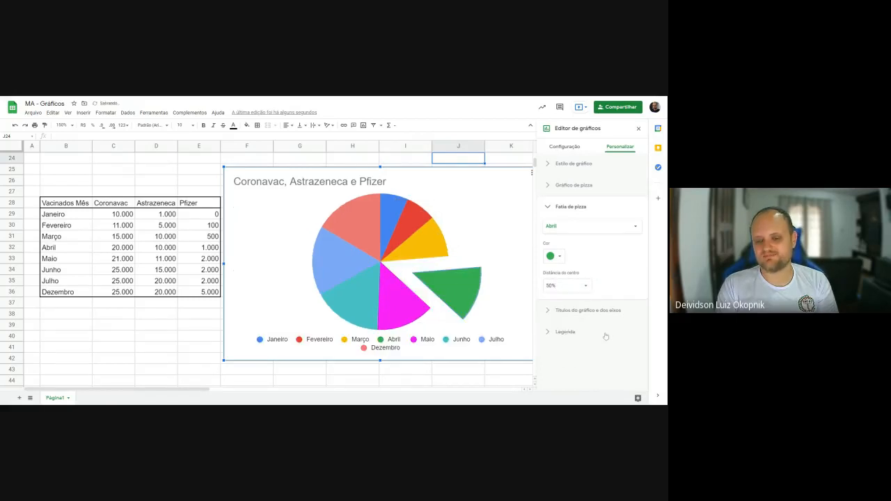
{"action": "left_click", "coordinate": [322, 252]}
{"action": "left_click", "coordinate": [566, 285]}
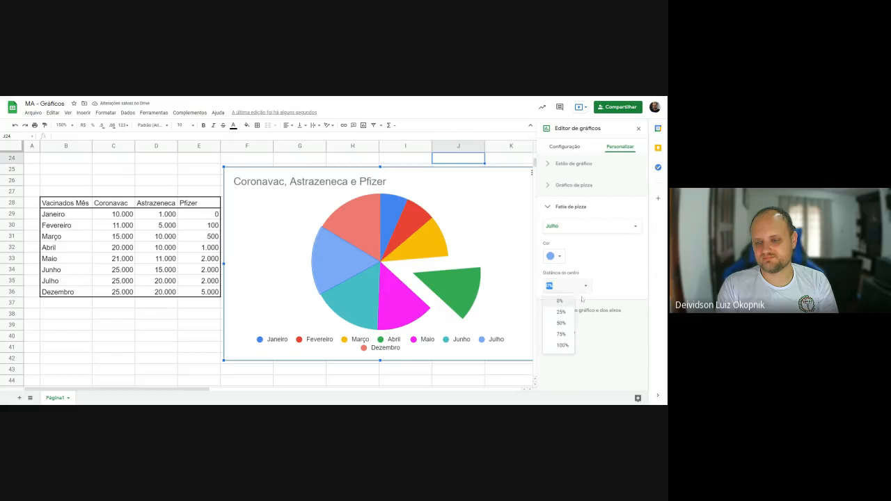
{"action": "left_click", "coordinate": [561, 315]}
- Set the distance from centre to 75% for the Fevereiro slice and 100% for the Junho slice
{"action": "left_click", "coordinate": [403, 232]}
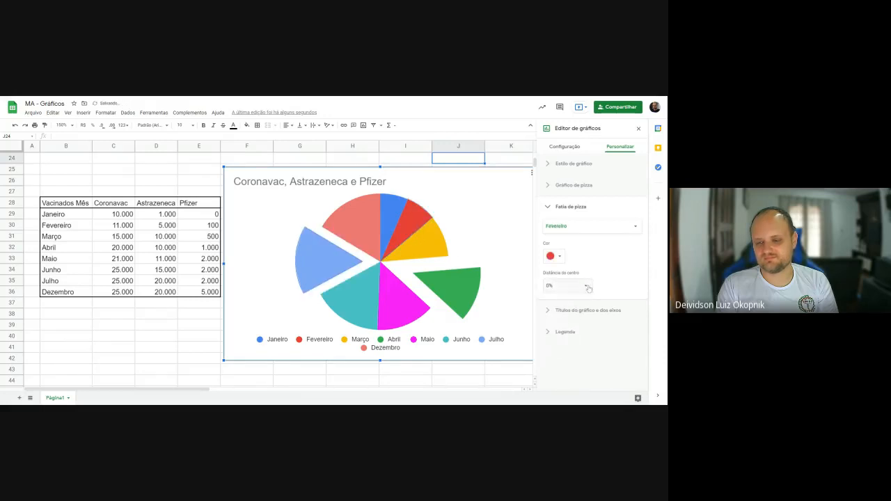
{"action": "left_click", "coordinate": [566, 286]}
{"action": "left_click", "coordinate": [557, 337]}
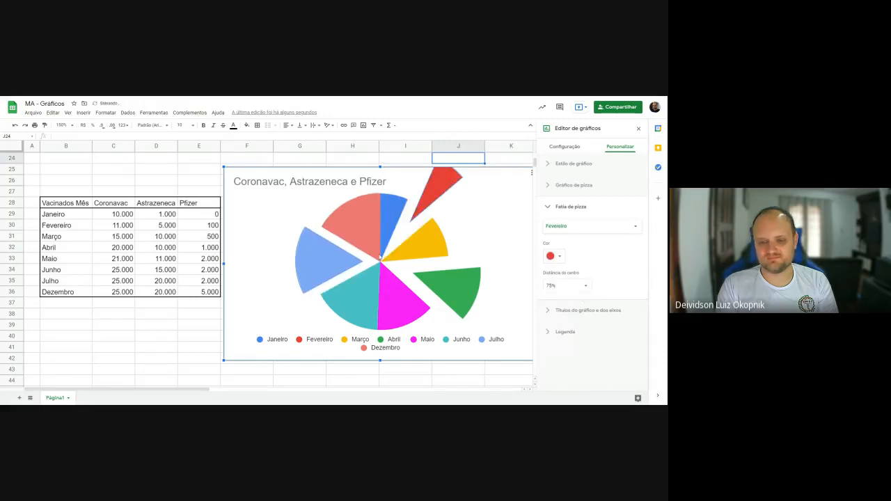
{"action": "left_click", "coordinate": [348, 307]}
{"action": "left_click", "coordinate": [566, 286]}
{"action": "left_click", "coordinate": [562, 346]}
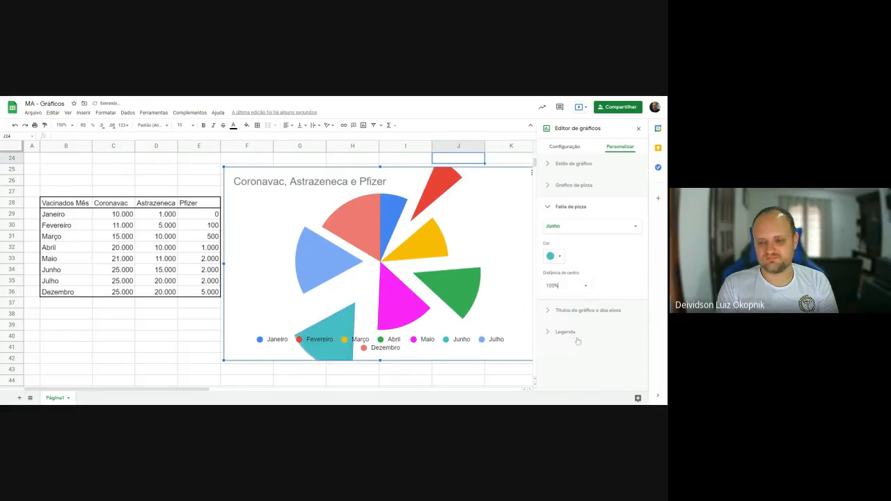
- Set the Junho and Julho slices' distance from centre back to 0%
{"action": "left_click", "coordinate": [584, 286]}
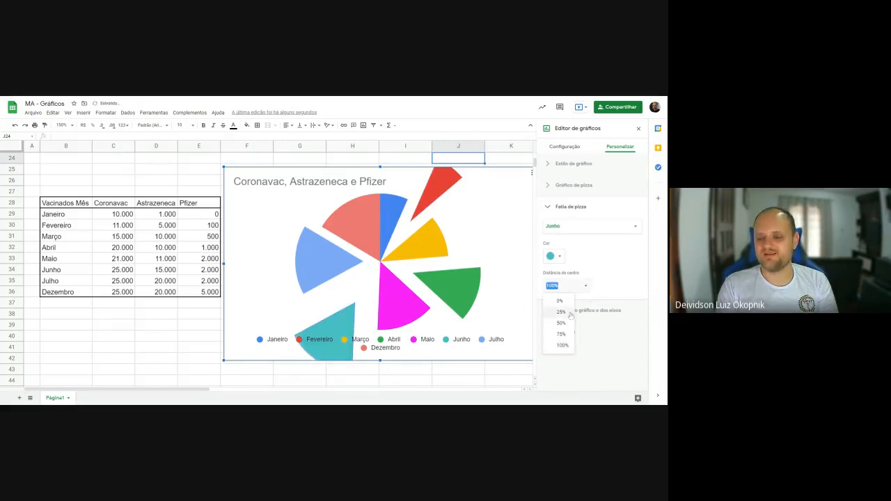
{"action": "left_click", "coordinate": [561, 311]}
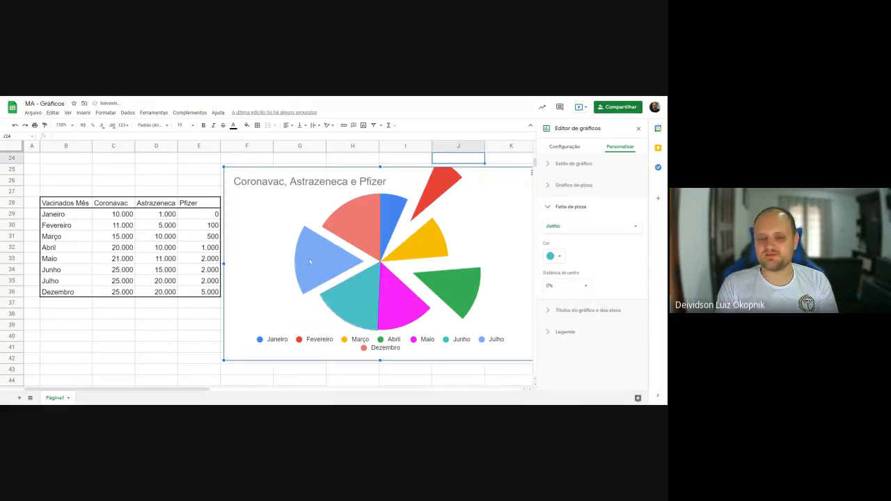
{"action": "left_click", "coordinate": [575, 286]}
{"action": "left_click", "coordinate": [561, 301]}
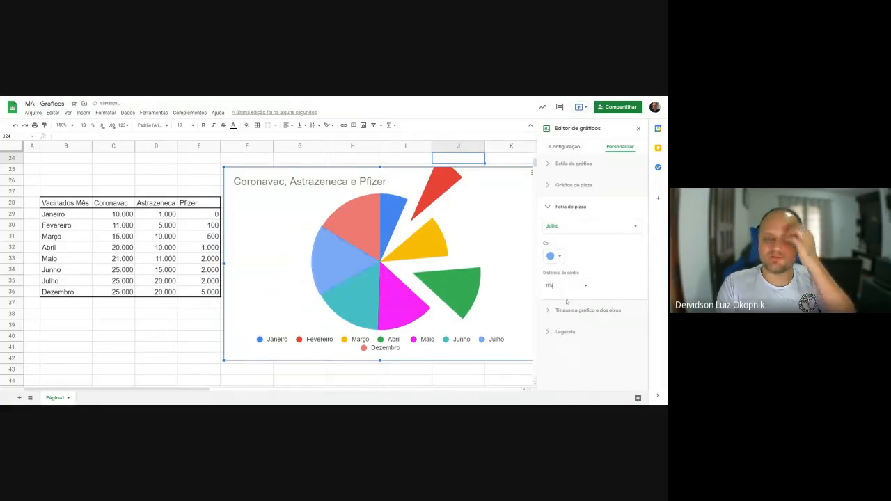
- Set the Fevereiro and Abril slices' distance from centre back to 0%
{"action": "left_click", "coordinate": [447, 194]}
{"action": "left_click", "coordinate": [575, 286]}
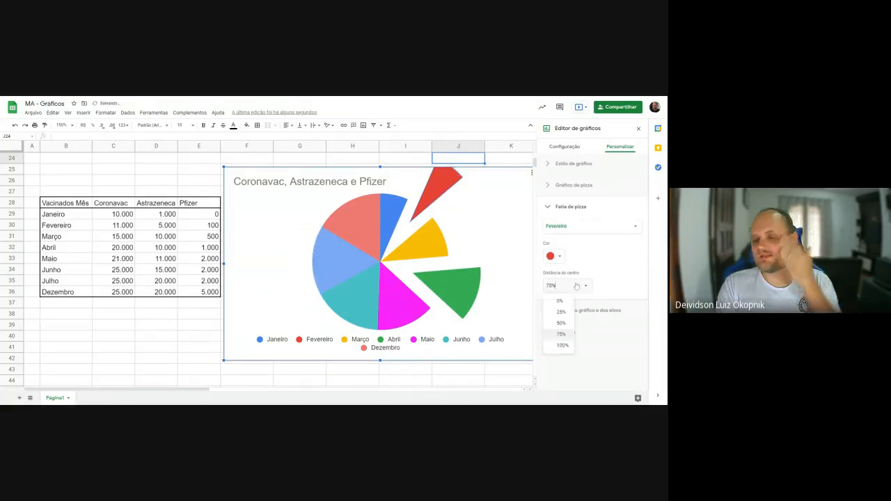
{"action": "left_click", "coordinate": [566, 301]}
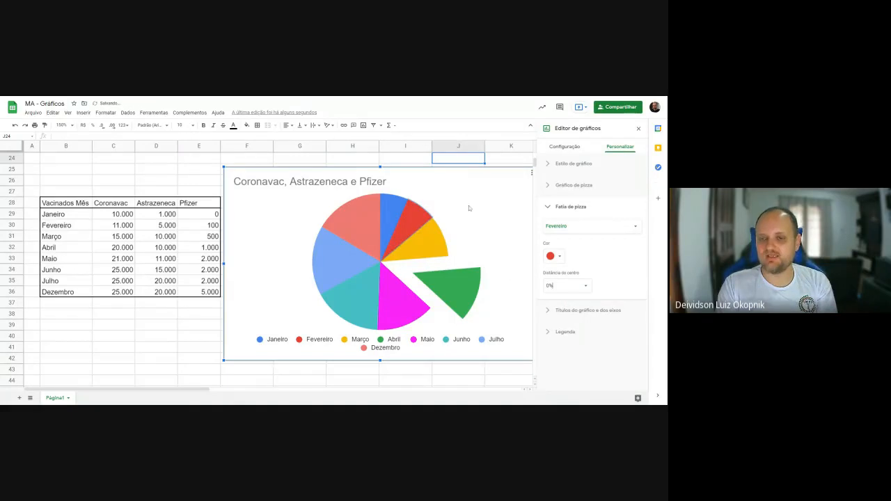
{"action": "left_click", "coordinate": [481, 280]}
{"action": "left_click", "coordinate": [575, 286]}
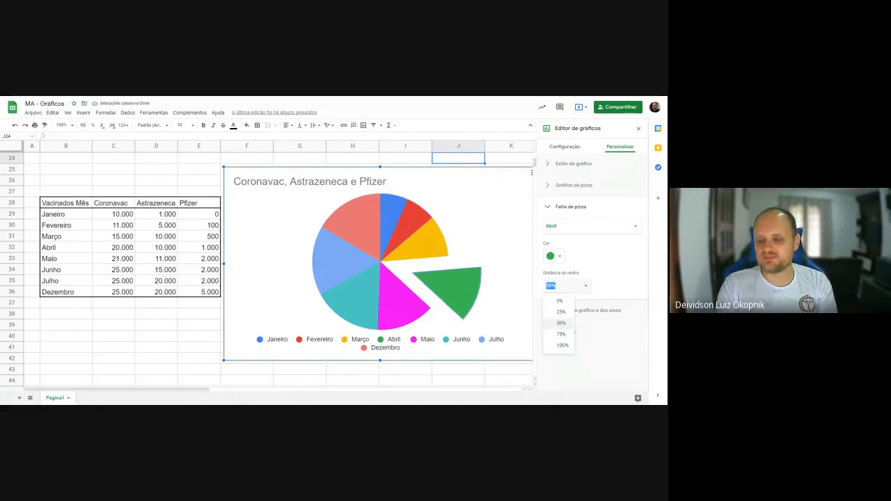
{"action": "left_click", "coordinate": [563, 301]}
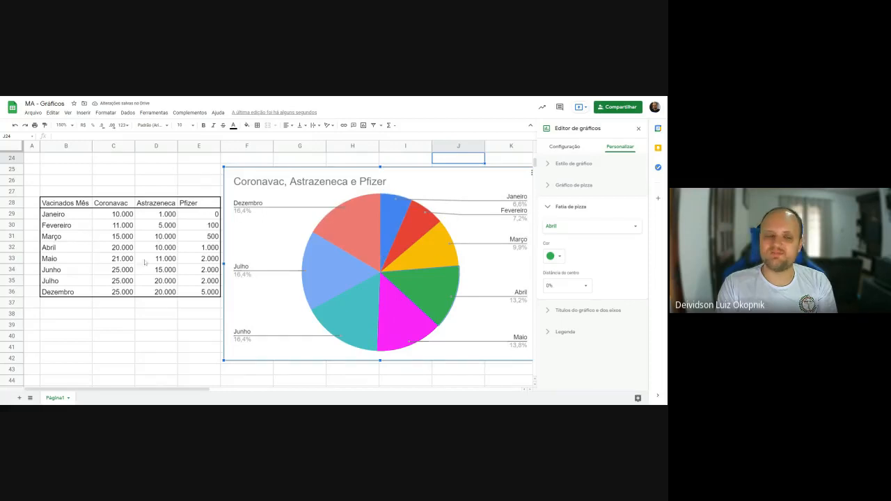
- Review the vaccination table's data, then examine the data range, X axis and series settings of the "Vendas versus Mês" chart
{"action": "left_click_drag", "start_coordinate": [66, 218], "coordinate": [193, 293]}
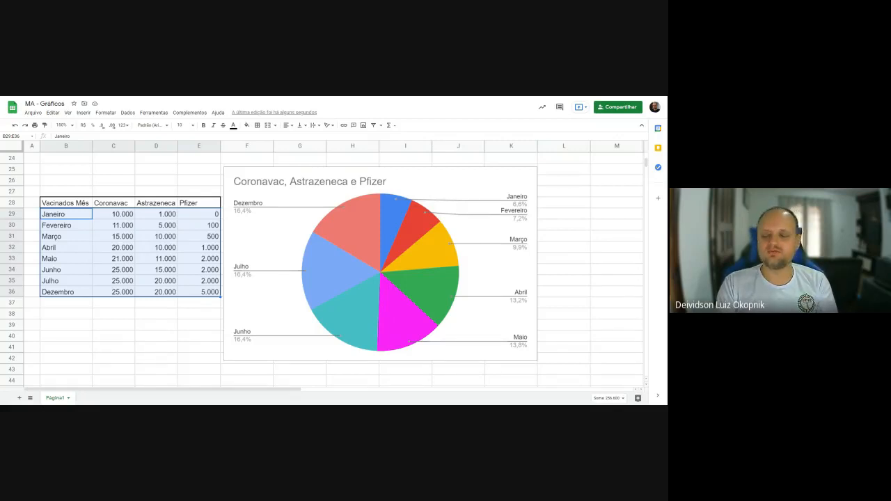
{"action": "scroll", "coordinate": [550, 229], "scroll_direction": "up", "scroll_amount": 8}
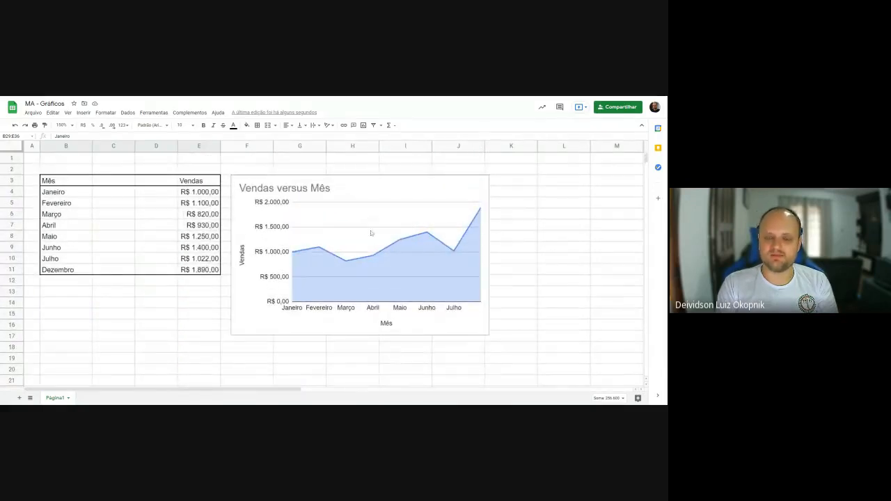
{"action": "left_click", "coordinate": [119, 204]}
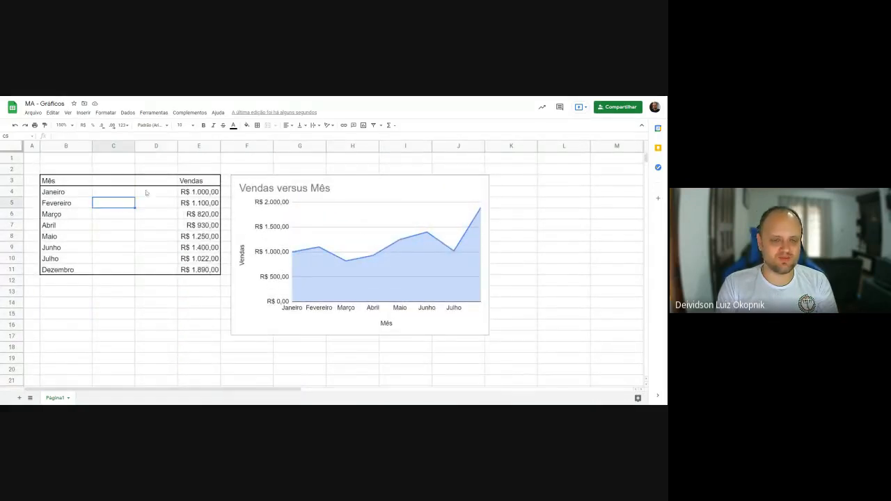
{"action": "double_click", "coordinate": [357, 182]}
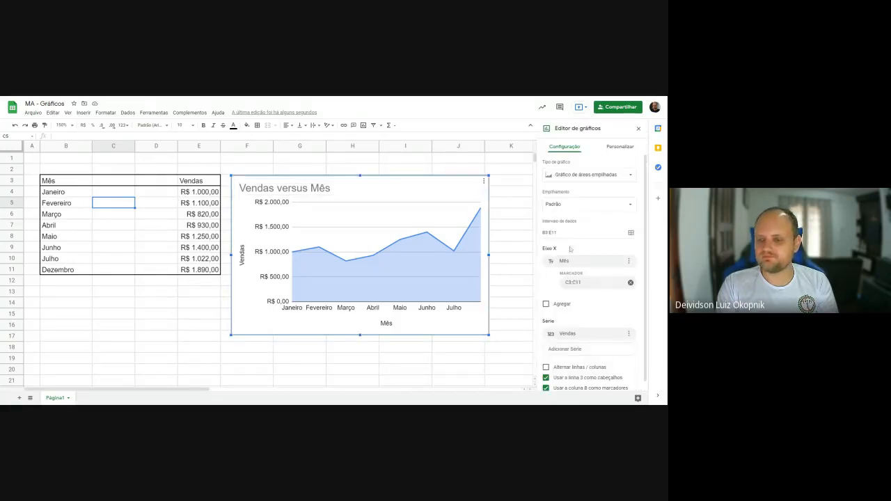
{"action": "scroll", "coordinate": [561, 288], "scroll_direction": "down", "scroll_amount": 1}
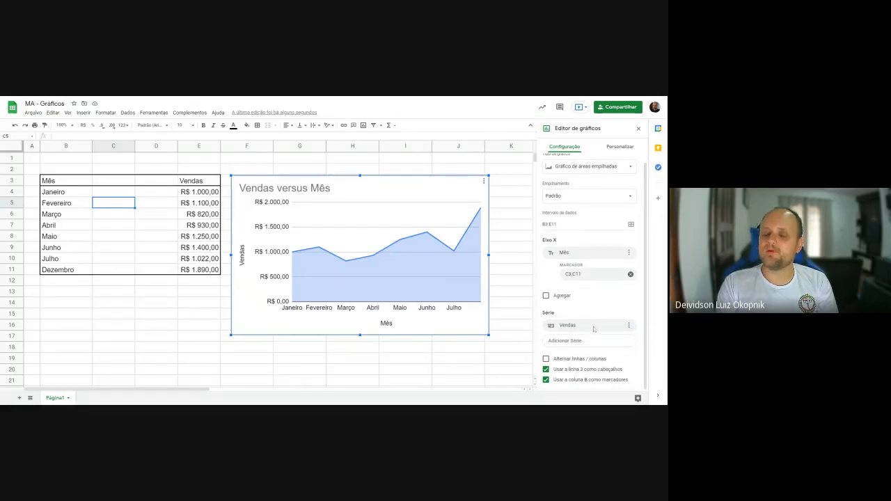
- Select the monthly Vendas values in E4:E11 to review the data behind the sales chart
{"action": "left_click_drag", "start_coordinate": [191, 194], "coordinate": [194, 273]}
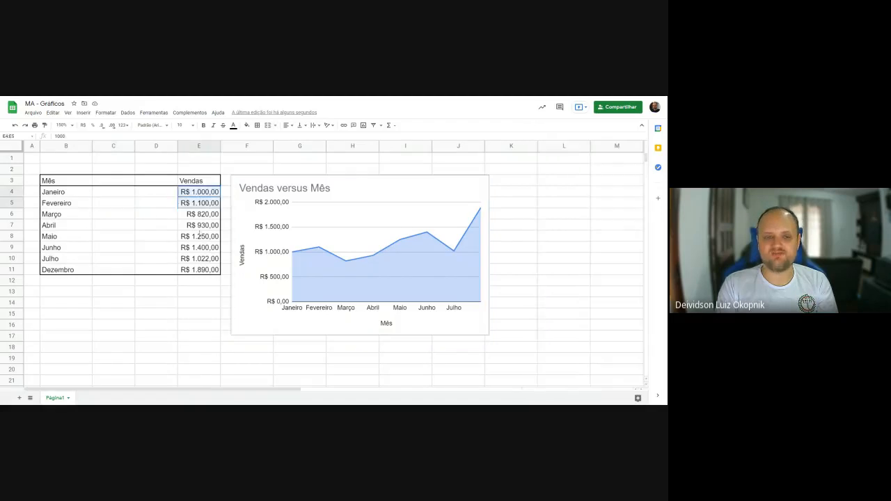
{"action": "scroll", "coordinate": [194, 282], "scroll_direction": "down", "scroll_amount": 2}
{"action": "scroll", "coordinate": [194, 282], "scroll_direction": "up", "scroll_amount": 2}
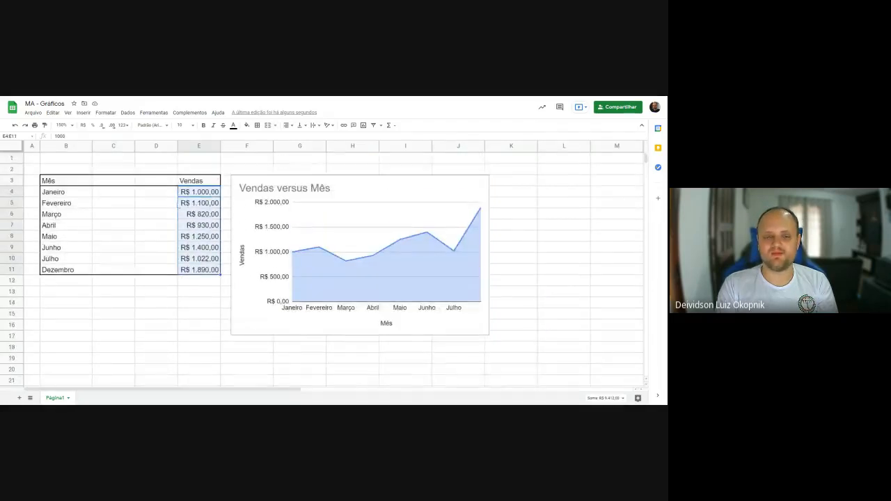
- Change the "Coronavac, Astrazeneca e Pfizer" pie chart to the suggested area chart
{"action": "scroll", "coordinate": [181, 289], "scroll_direction": "down", "scroll_amount": 7}
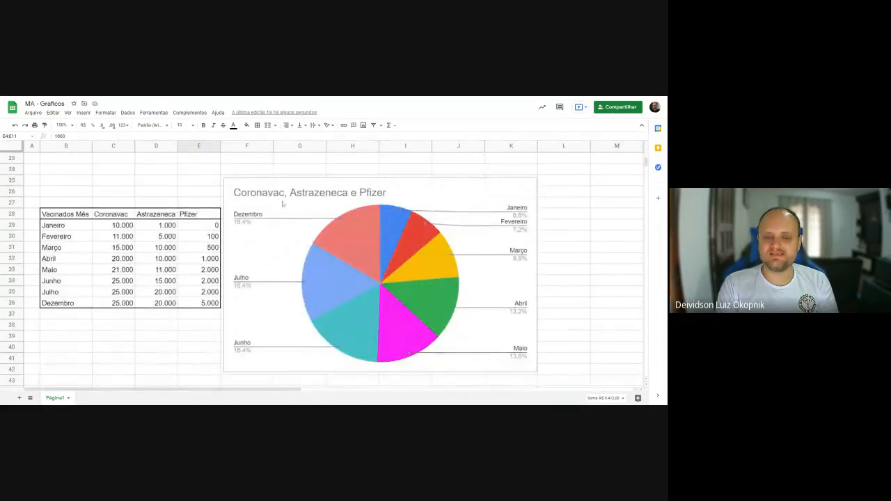
{"action": "double_click", "coordinate": [283, 190]}
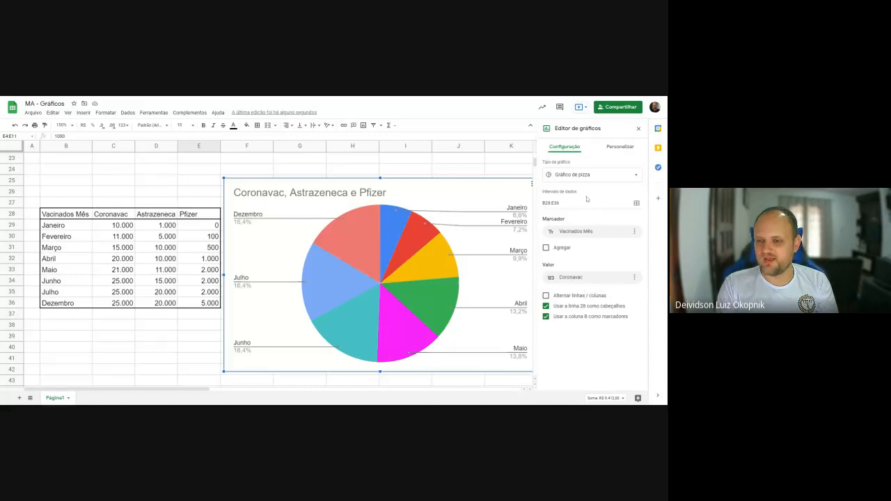
{"action": "left_click", "coordinate": [393, 224]}
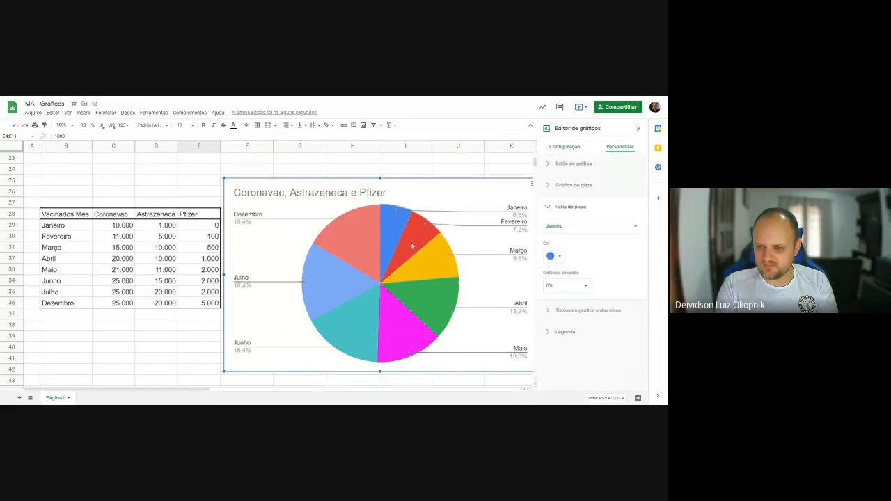
{"action": "left_click", "coordinate": [413, 245]}
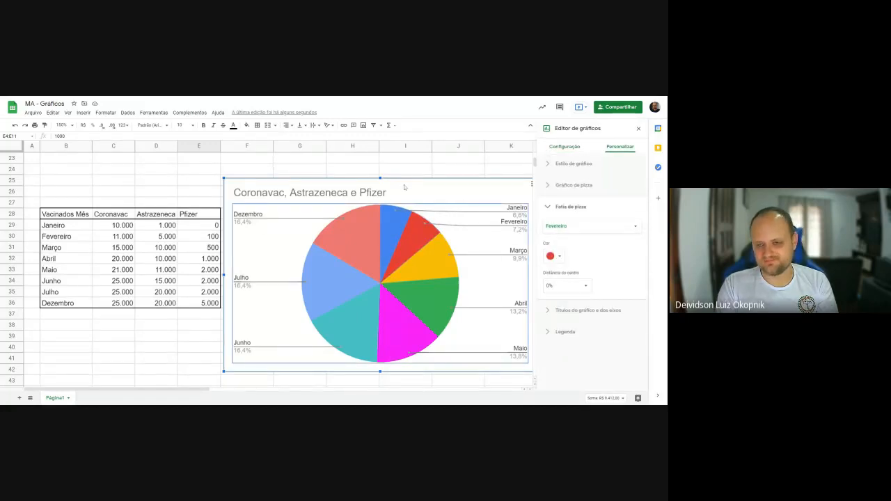
{"action": "left_click", "coordinate": [570, 147]}
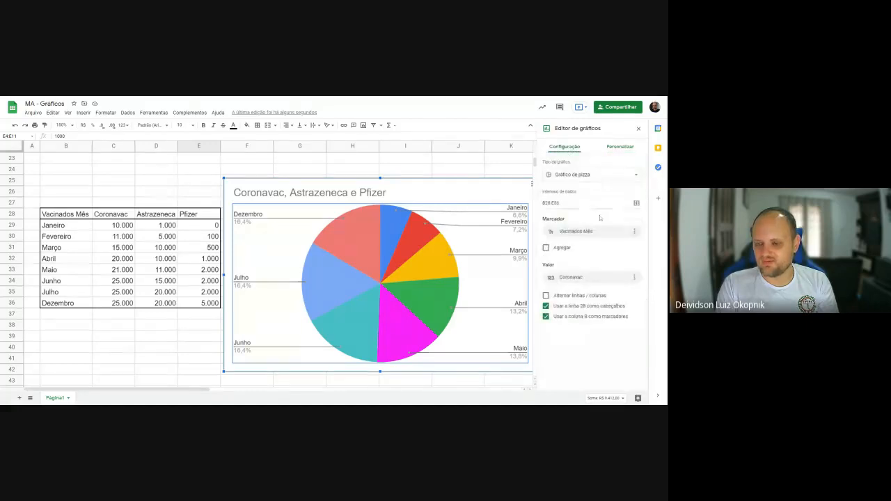
{"action": "left_click", "coordinate": [614, 178]}
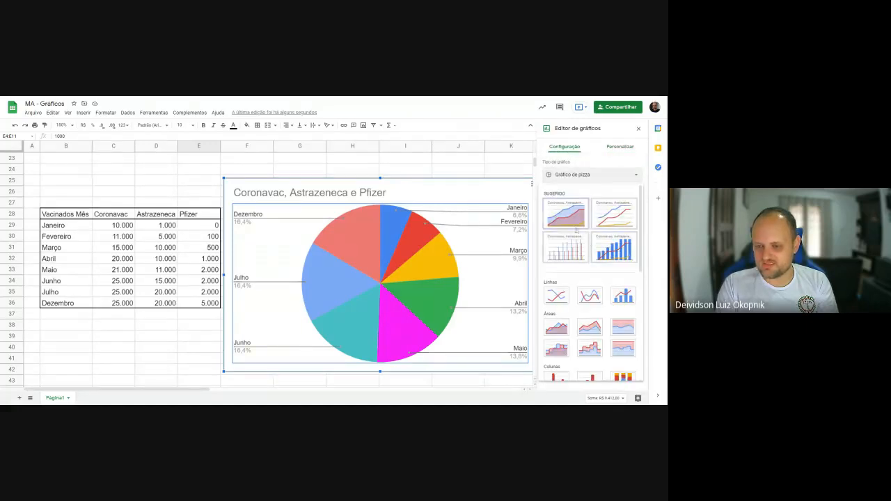
{"action": "left_click", "coordinate": [571, 220]}
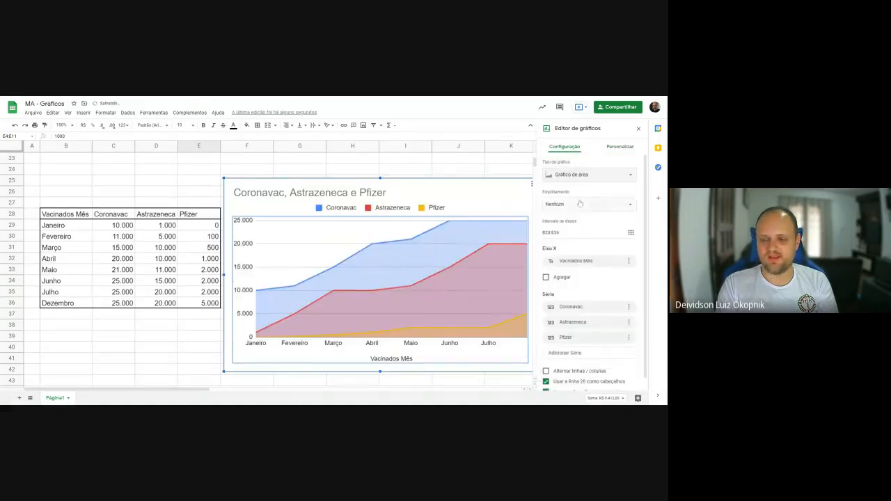
- Examine the area chart's series settings against the Coronavac, Astrazeneca and Pfizer values in rows 29 to 36
{"action": "scroll", "coordinate": [580, 204], "scroll_direction": "down", "scroll_amount": 1}
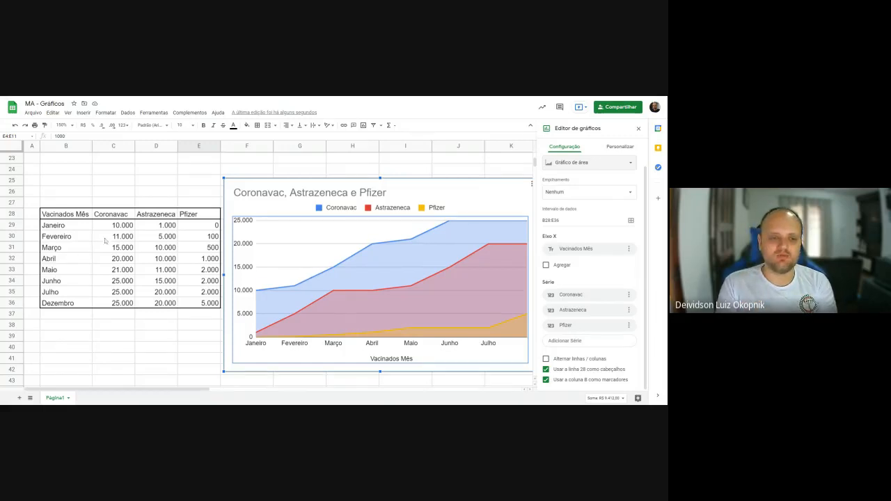
{"action": "left_click_drag", "start_coordinate": [120, 228], "coordinate": [119, 308]}
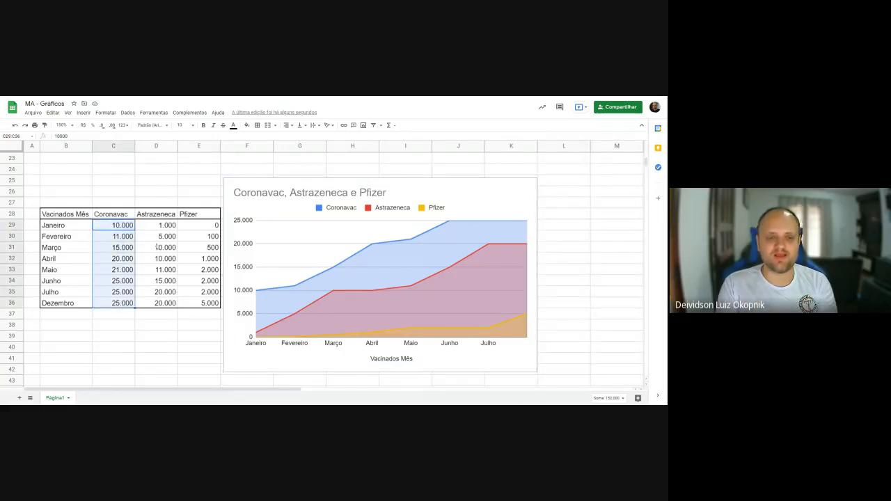
{"action": "left_click", "coordinate": [155, 229]}
{"action": "left_click_drag", "start_coordinate": [155, 229], "coordinate": [169, 308]}
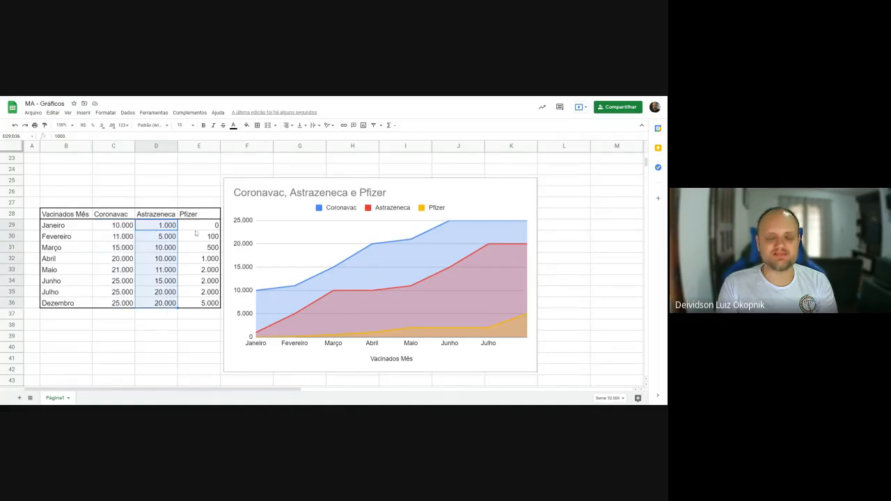
{"action": "left_click_drag", "start_coordinate": [199, 227], "coordinate": [208, 304]}
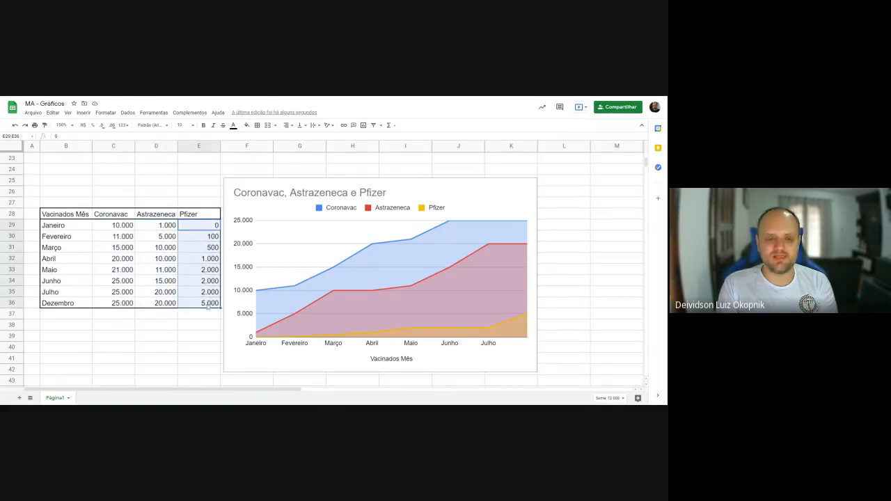
- Try removing the Astrazeneca series from the vaccination area chart, and undo the removal
{"action": "double_click", "coordinate": [439, 194]}
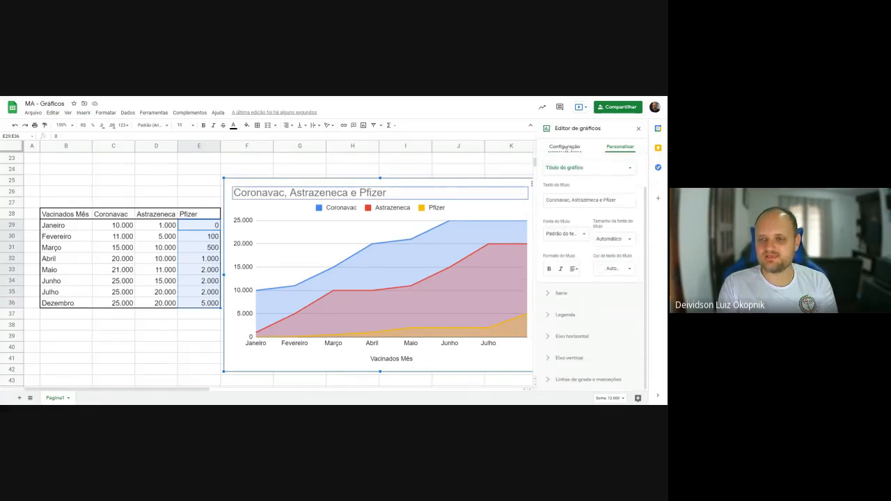
{"action": "left_click", "coordinate": [565, 147]}
{"action": "left_click", "coordinate": [629, 296]}
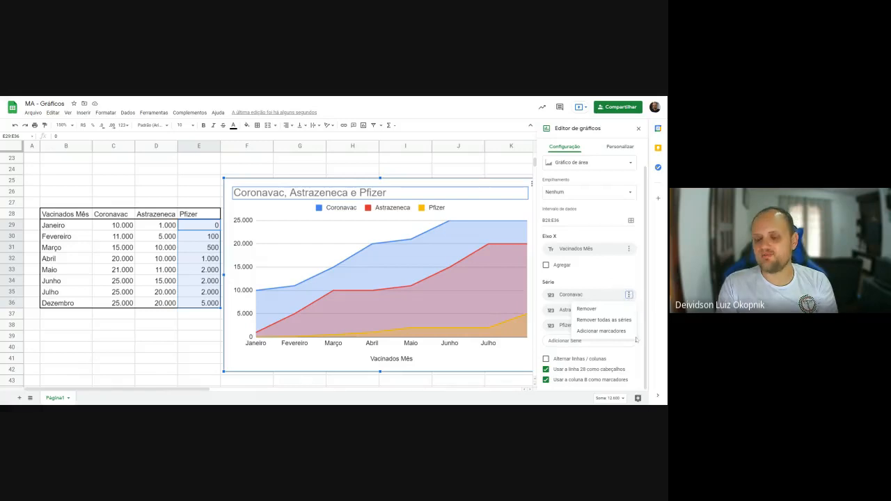
{"action": "left_click", "coordinate": [608, 282]}
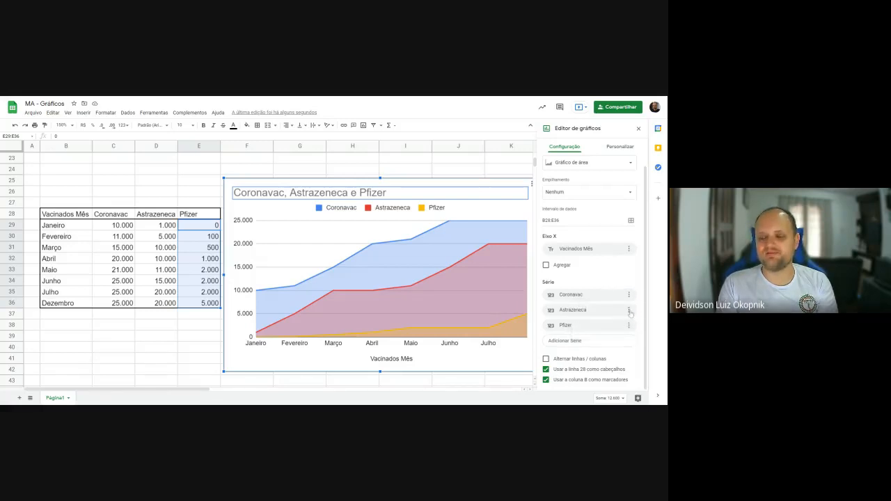
{"action": "left_click", "coordinate": [629, 309]}
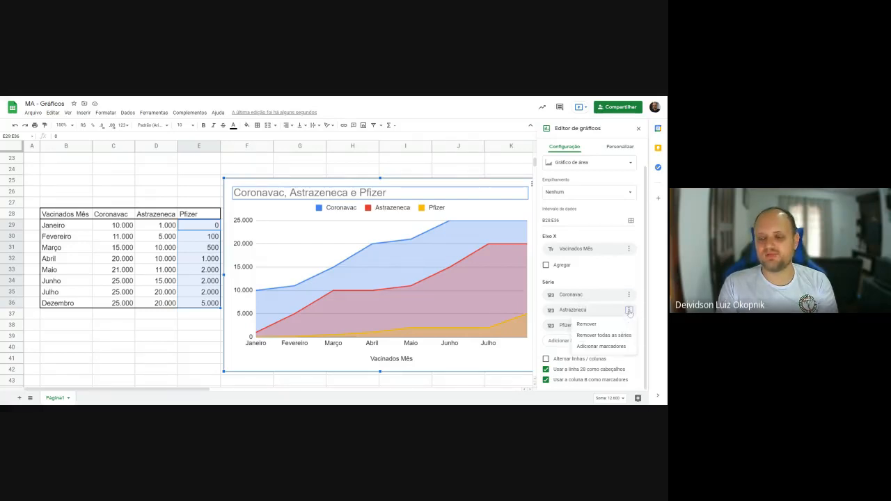
{"action": "left_click", "coordinate": [587, 325]}
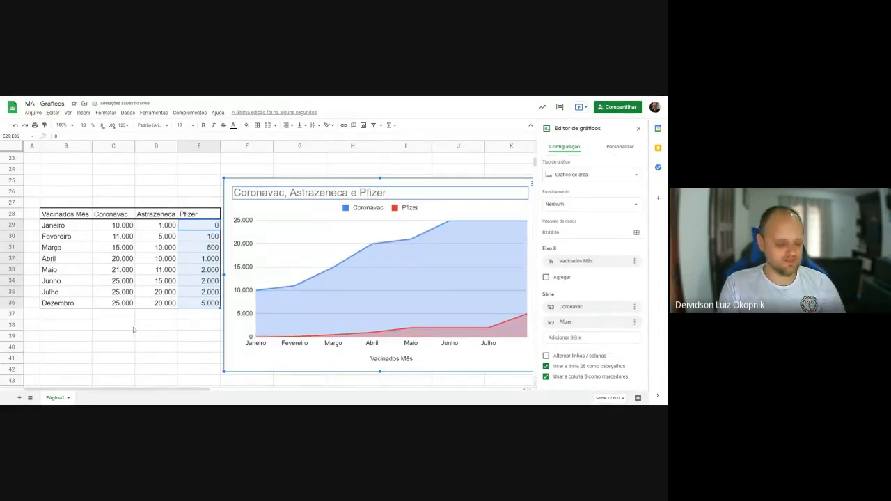
{"action": "key", "text": "ctrl+z"}
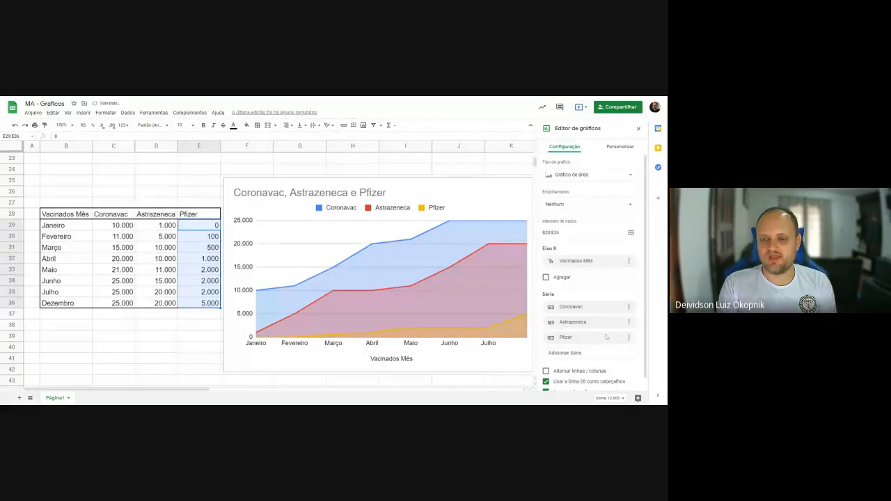
- Try removing the Coronavac series from the vaccination area chart, and undo the removal
{"action": "left_click", "coordinate": [628, 306]}
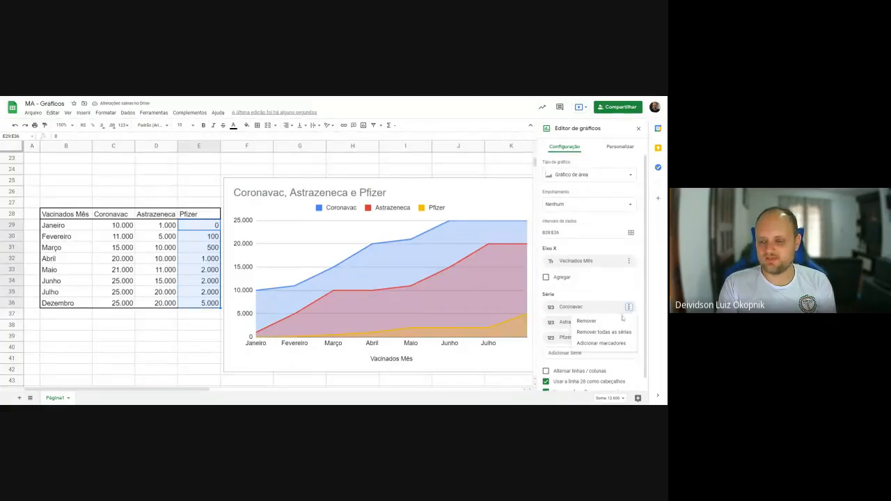
{"action": "left_click", "coordinate": [613, 324]}
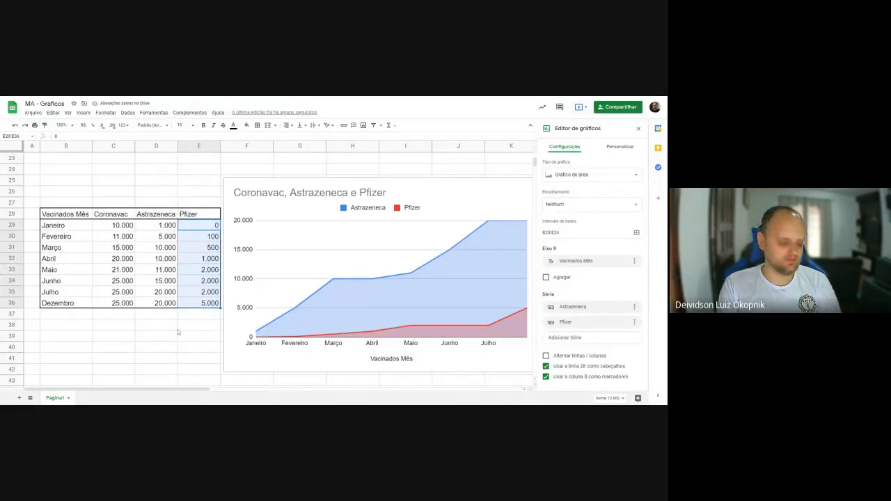
{"action": "left_click", "coordinate": [175, 330]}
{"action": "key", "text": "ctrl+z"}
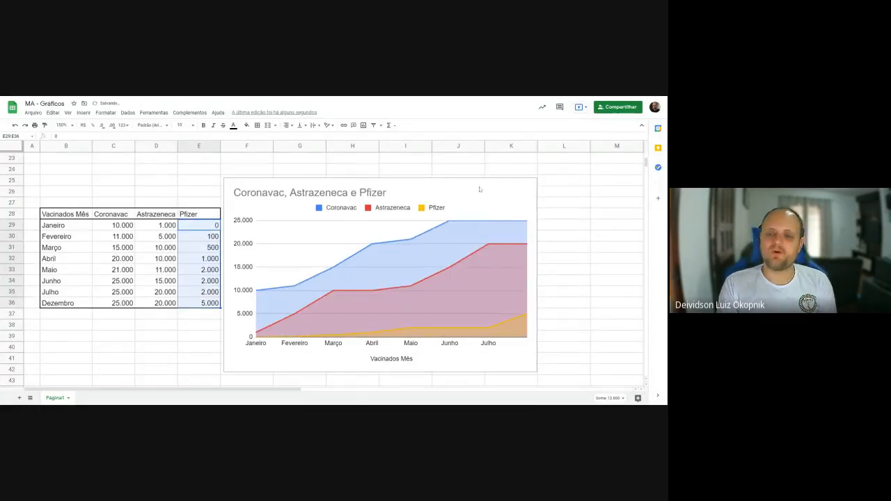
- Review the chart's series list, then examine the vaccination table by vaccine column and by the Janeiro and Fevereiro rows
{"action": "left_click", "coordinate": [479, 186]}
{"action": "double_click", "coordinate": [479, 187]}
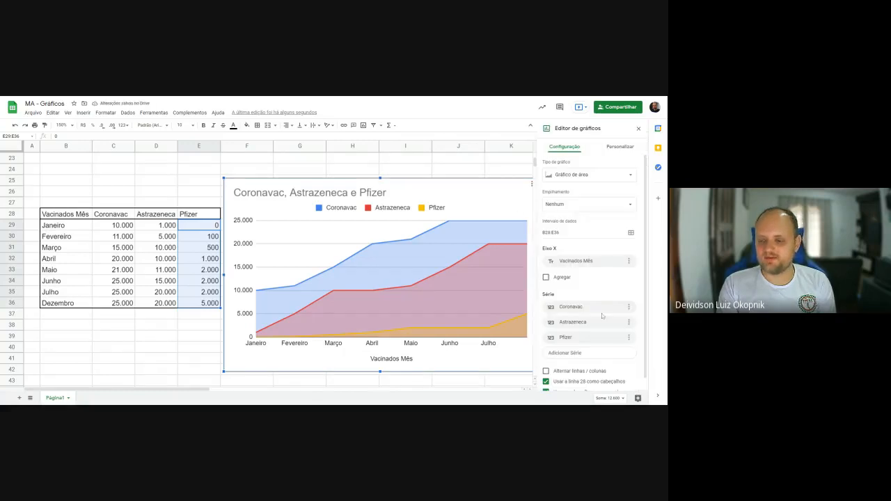
{"action": "scroll", "coordinate": [602, 315], "scroll_direction": "down", "scroll_amount": 1}
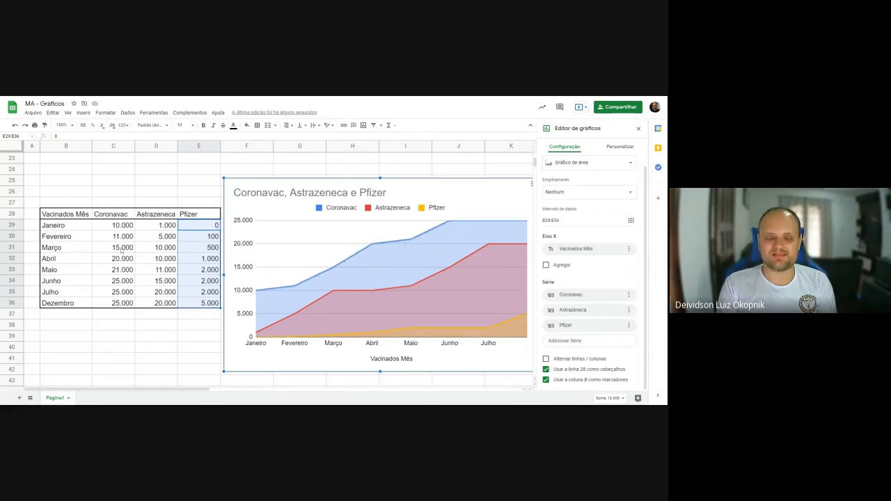
{"action": "left_click_drag", "start_coordinate": [128, 217], "coordinate": [159, 303]}
{"action": "left_click_drag", "start_coordinate": [116, 215], "coordinate": [122, 303]}
{"action": "left_click_drag", "start_coordinate": [161, 218], "coordinate": [160, 305]}
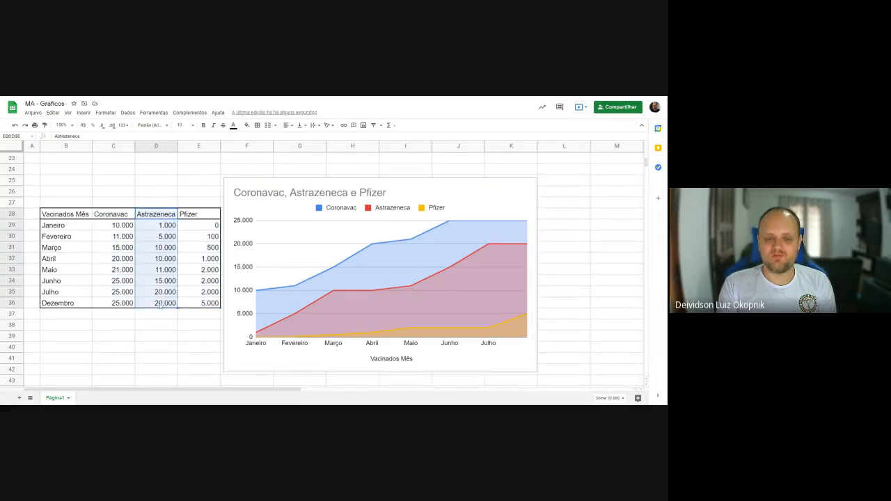
{"action": "left_click_drag", "start_coordinate": [186, 216], "coordinate": [191, 305]}
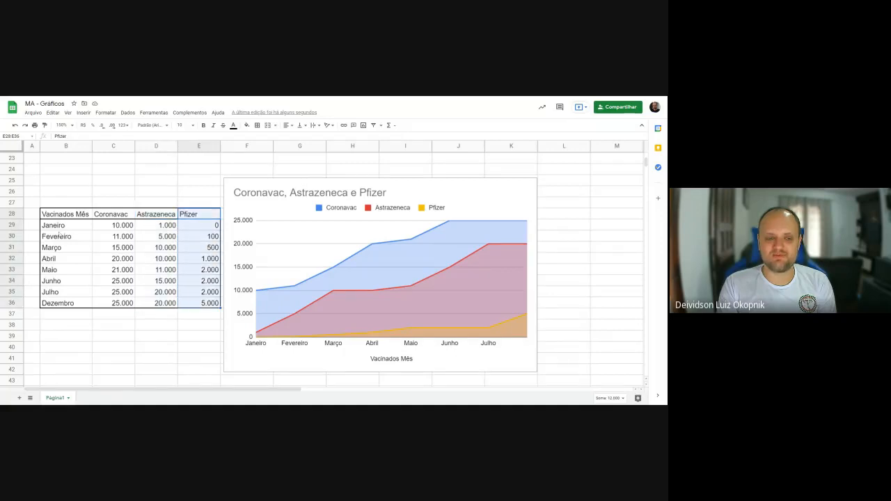
{"action": "left_click_drag", "start_coordinate": [57, 225], "coordinate": [190, 226]}
{"action": "left_click_drag", "start_coordinate": [58, 236], "coordinate": [183, 239]}
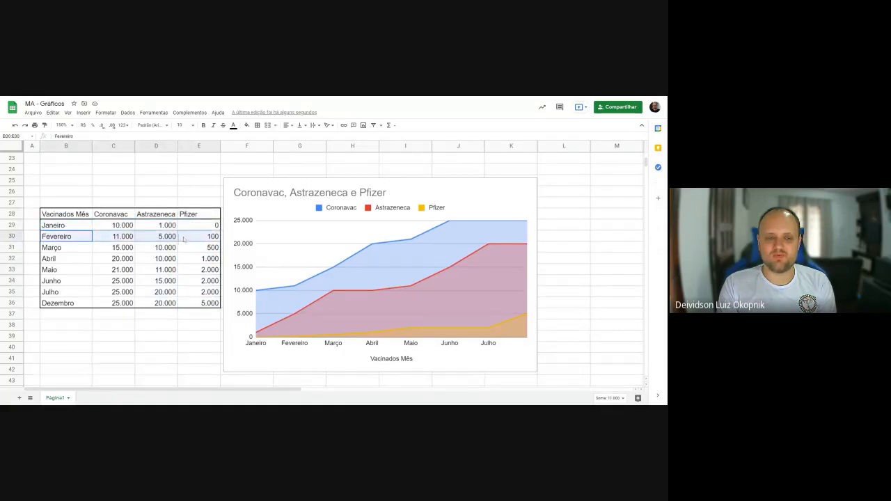
- Switch rows and columns in the vaccination area chart so each month is a series, and review the series list
{"action": "left_click", "coordinate": [478, 190]}
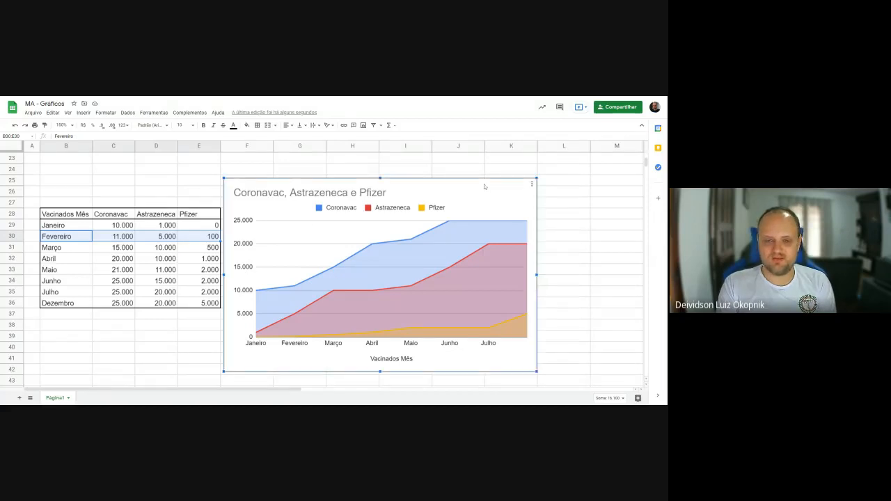
{"action": "double_click", "coordinate": [484, 187]}
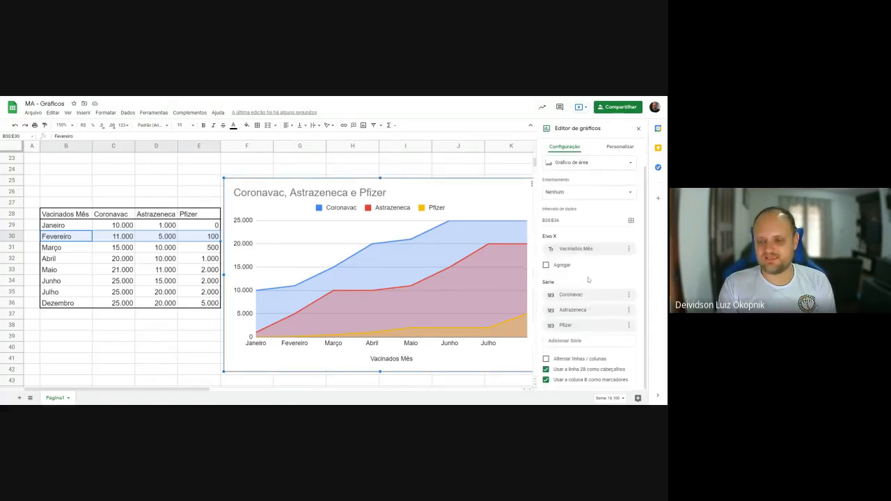
{"action": "left_click", "coordinate": [546, 359]}
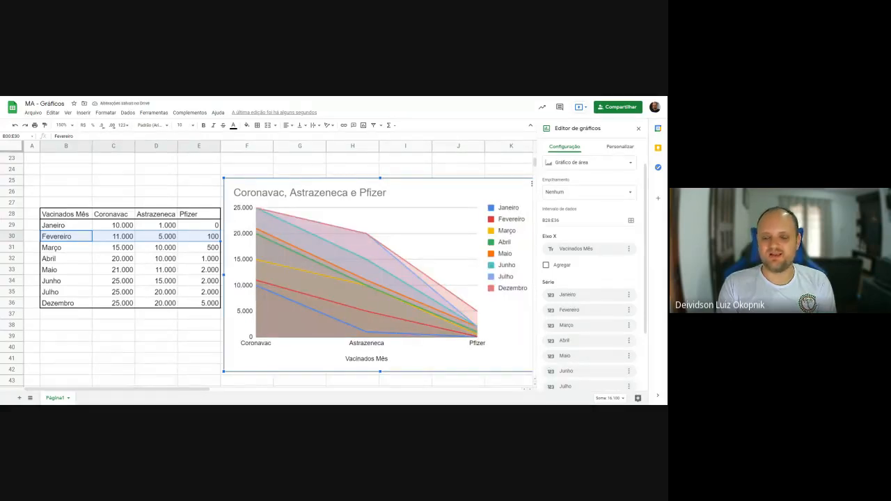
{"action": "scroll", "coordinate": [599, 315], "scroll_direction": "down", "scroll_amount": 2}
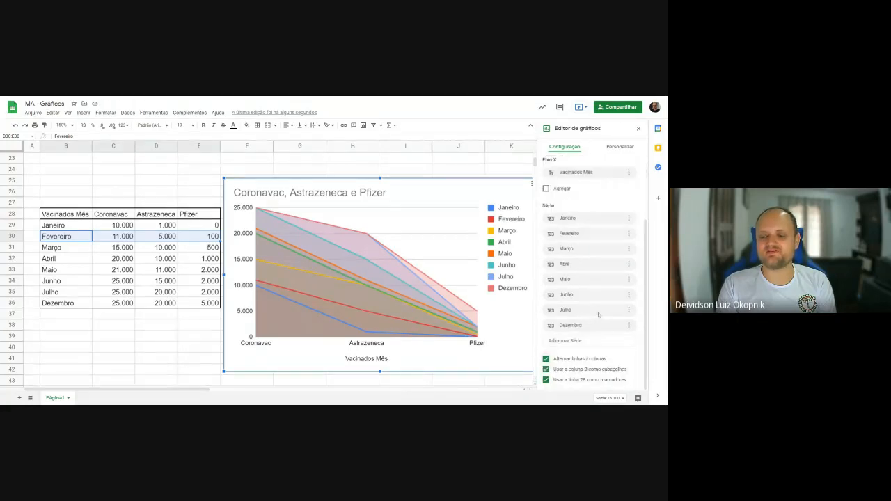
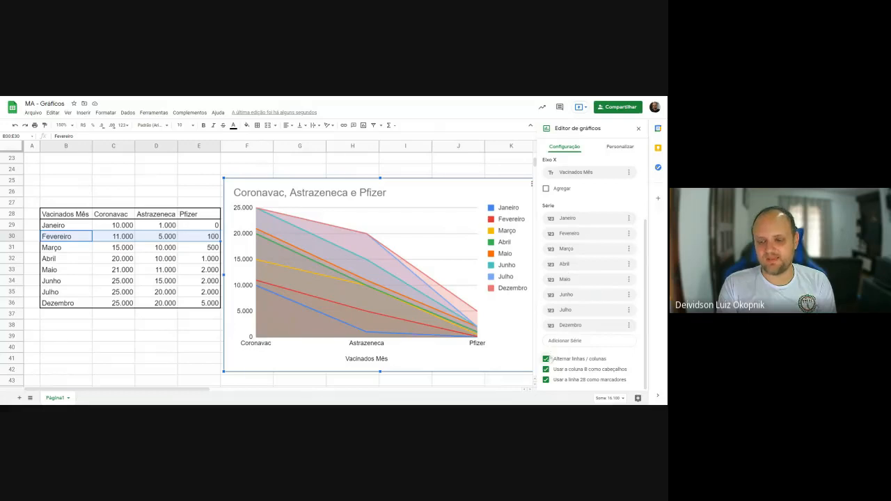
- Switch rows and columns back in the vaccination area chart so each vaccine is a series again
{"action": "left_click", "coordinate": [547, 359]}
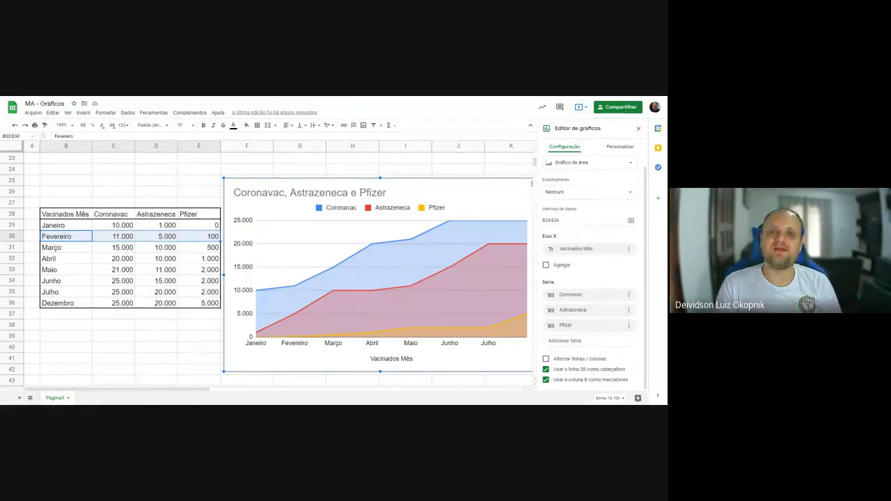
{"action": "key", "text": "Escape"}
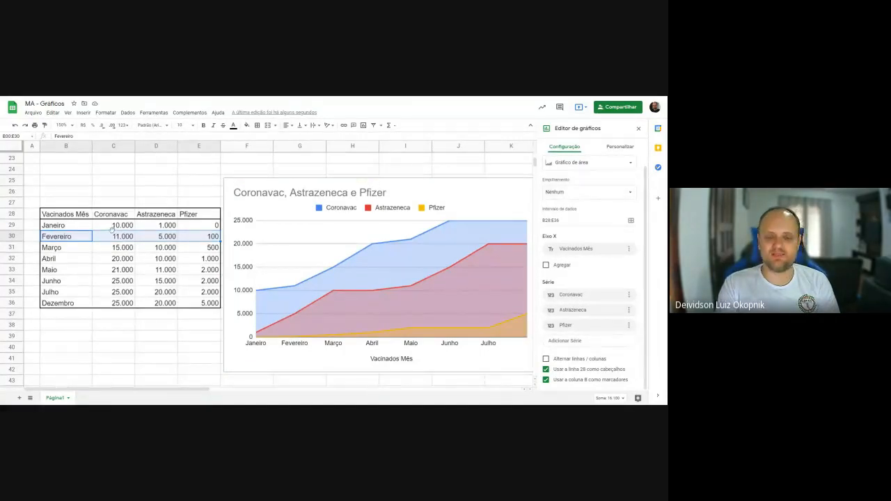
- Examine the vaccination table from B28 to E36, including its header row and the Janeiro and Pfizer cells
{"action": "left_click_drag", "start_coordinate": [56, 216], "coordinate": [210, 305]}
{"action": "left_click", "coordinate": [62, 218]}
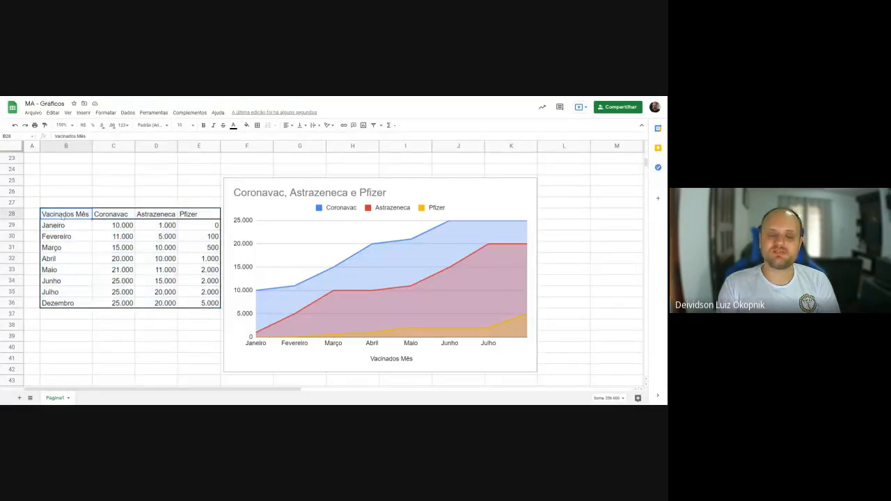
{"action": "left_click", "coordinate": [66, 227]}
{"action": "left_click", "coordinate": [113, 228]}
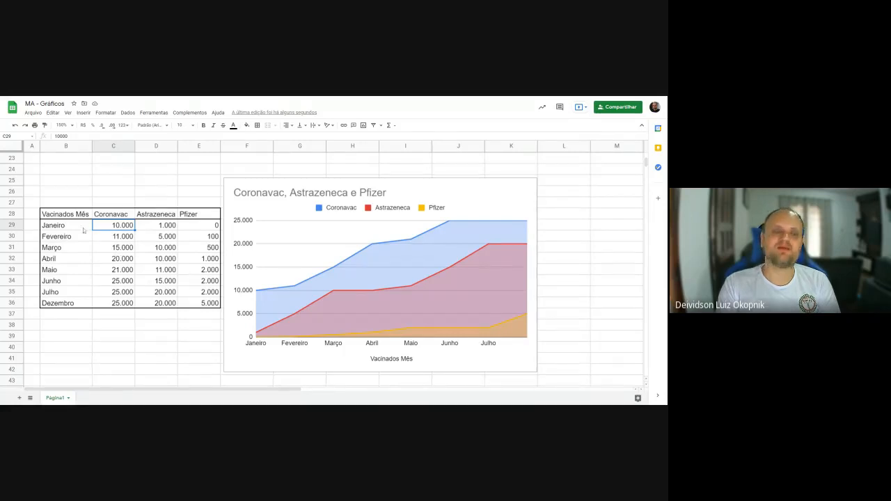
{"action": "left_click_drag", "start_coordinate": [63, 216], "coordinate": [194, 218]}
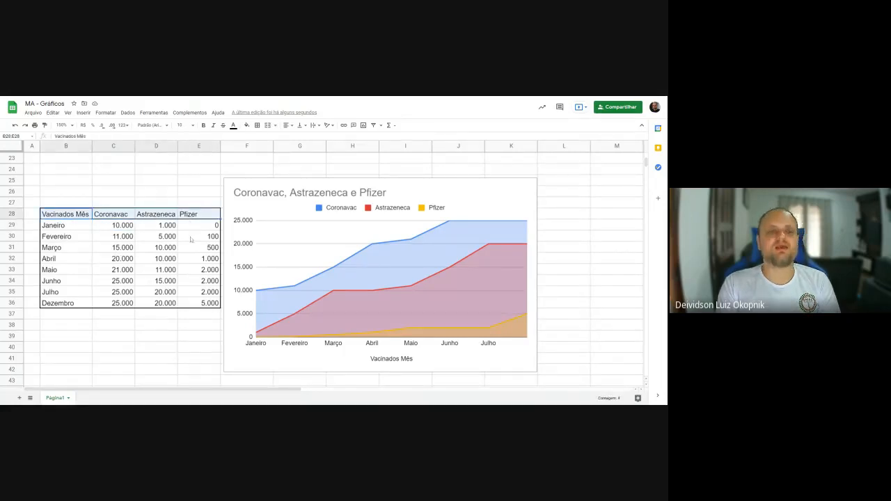
{"action": "left_click", "coordinate": [186, 246]}
{"action": "left_click", "coordinate": [188, 280]}
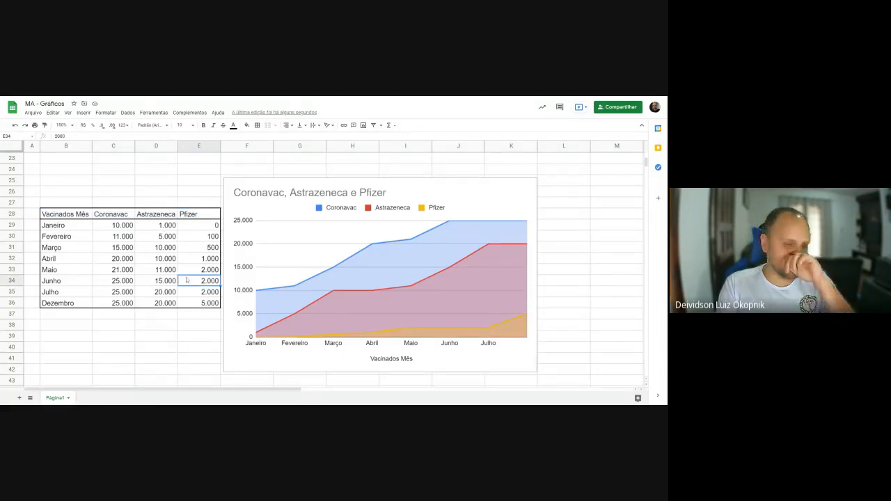
- Move the area chart clear of column F and add the header "Total" in F28 beside the vaccination table
{"action": "left_click_drag", "start_coordinate": [289, 181], "coordinate": [381, 180]}
{"action": "left_click", "coordinate": [237, 216]}
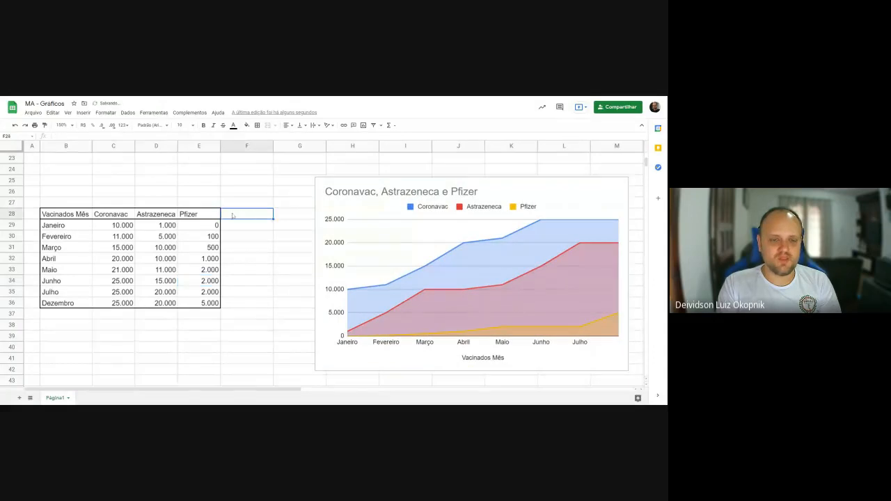
{"action": "type", "text": "Total"}
{"action": "key", "text": "Return"}
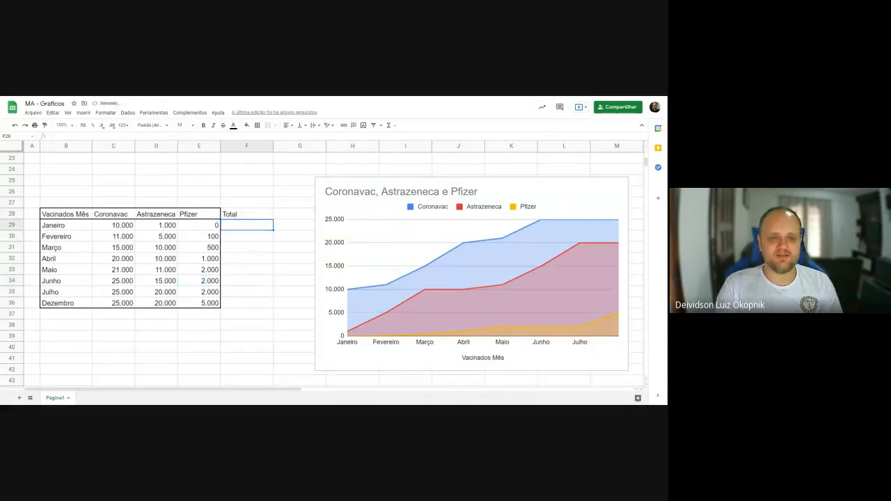
- Sum the three vaccines for Janeiro with SOMA over C29:E29 in F29, and fill the formula through Dezembro in F36
{"action": "type", "text": "=soma("}
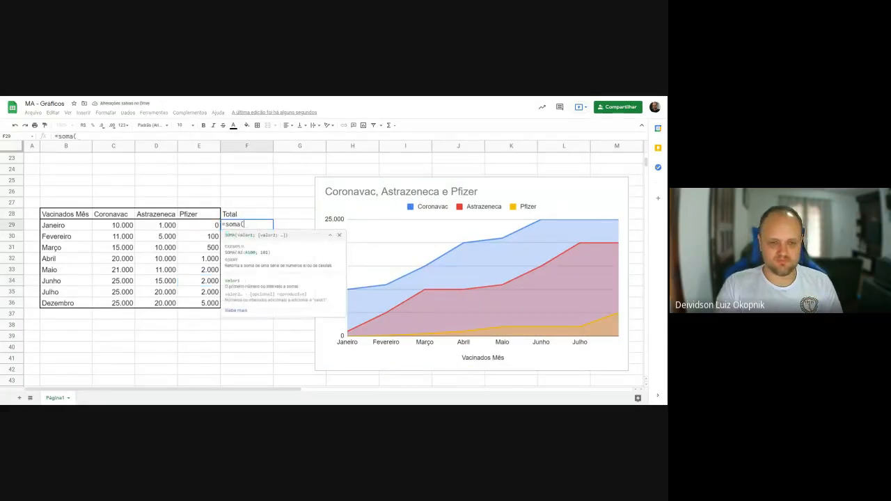
{"action": "left_click_drag", "start_coordinate": [108, 225], "coordinate": [216, 228]}
{"action": "key", "text": "Return"}
{"action": "left_click", "coordinate": [248, 226]}
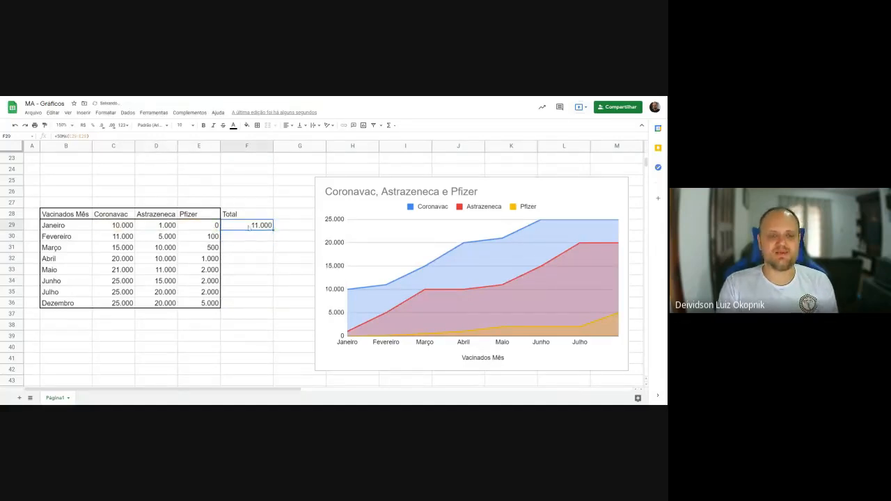
{"action": "left_click_drag", "start_coordinate": [271, 229], "coordinate": [273, 304]}
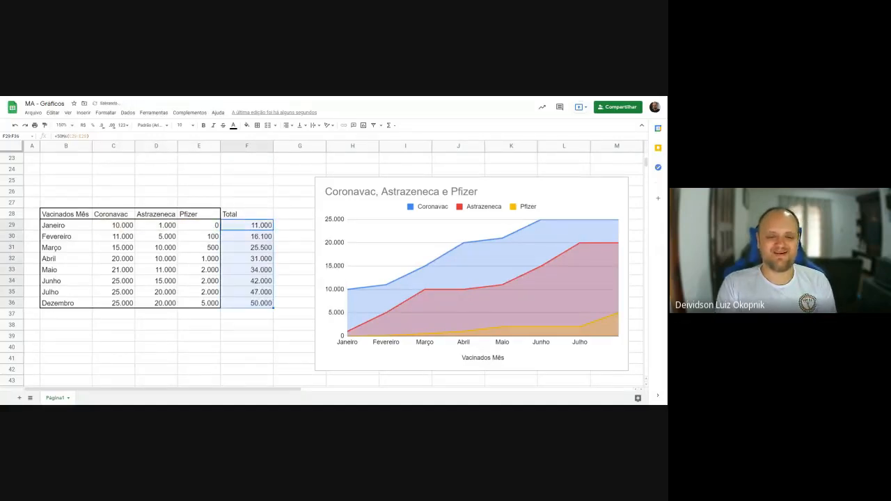
{"action": "left_click", "coordinate": [286, 297]}
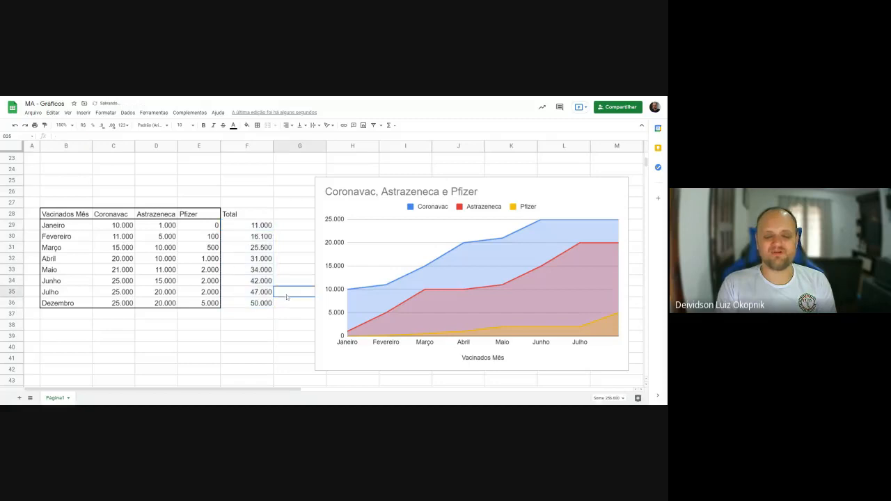
- Try adding F29:F36 as a series in the vaccination area chart, and remove that series
{"action": "left_click", "coordinate": [505, 186]}
{"action": "double_click", "coordinate": [505, 187]}
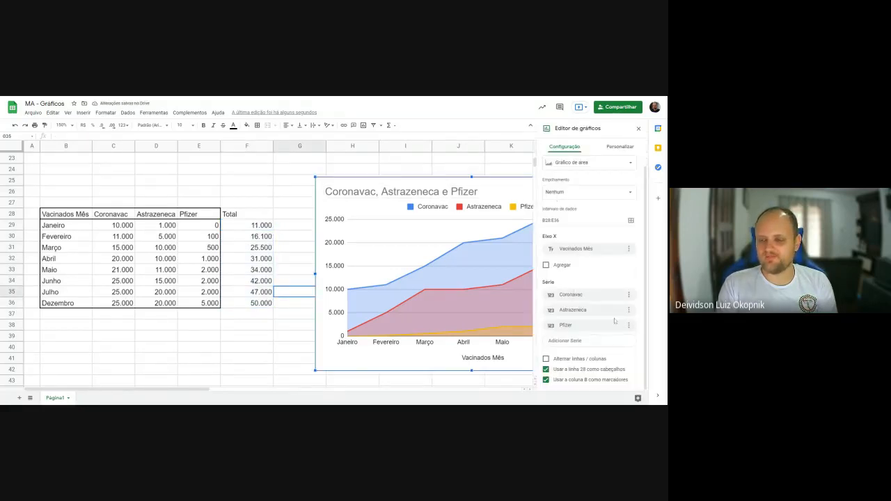
{"action": "left_click", "coordinate": [574, 341]}
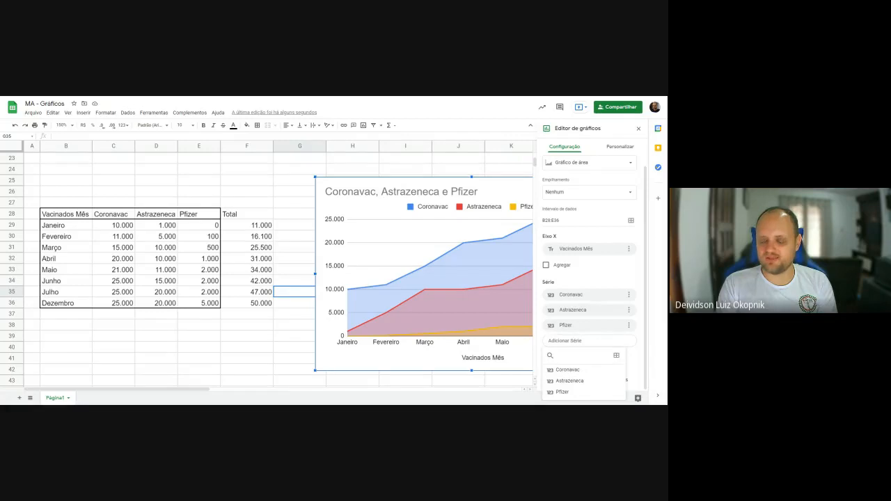
{"action": "left_click", "coordinate": [617, 355]}
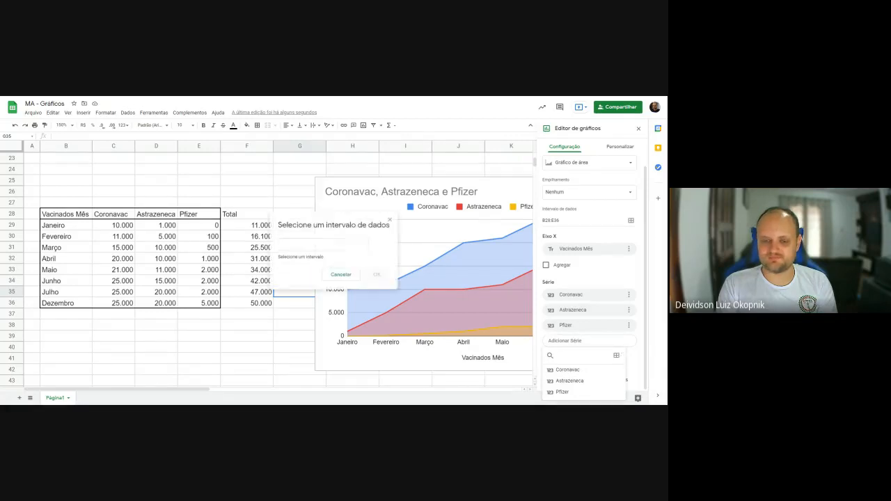
{"action": "left_click", "coordinate": [249, 228]}
{"action": "left_click_drag", "start_coordinate": [248, 230], "coordinate": [257, 306]}
{"action": "left_click", "coordinate": [377, 268]}
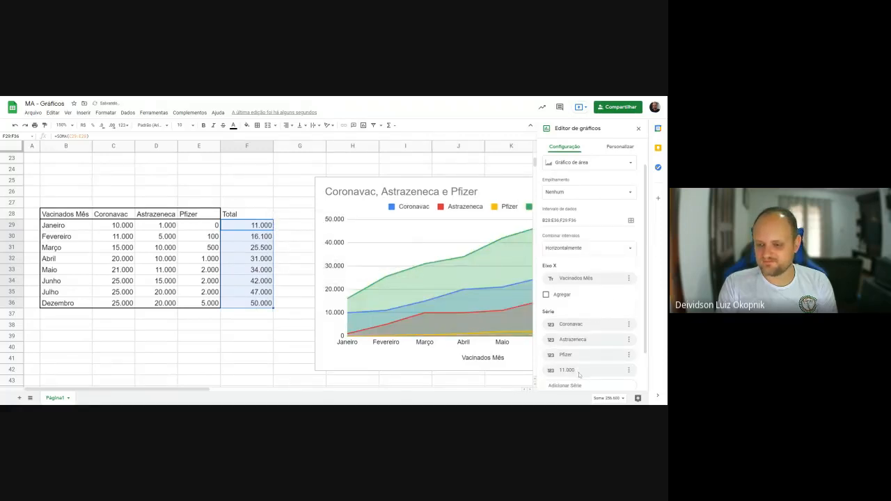
{"action": "left_click", "coordinate": [629, 370]}
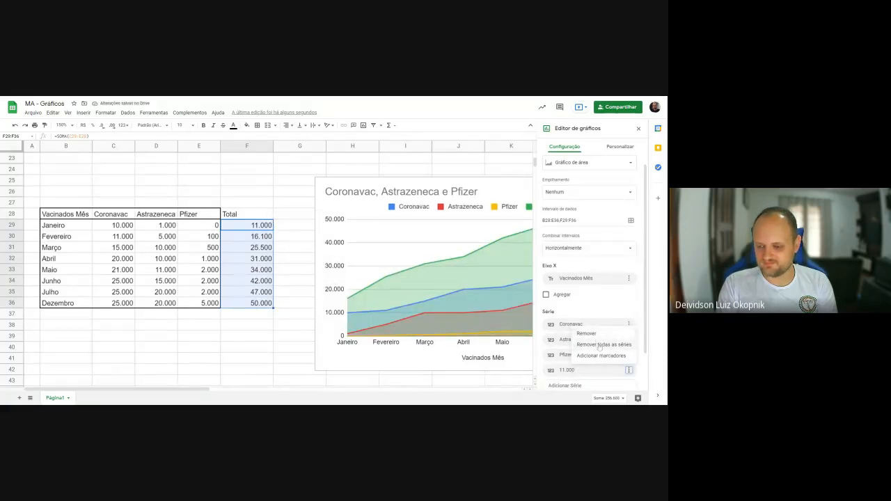
{"action": "left_click", "coordinate": [586, 334]}
- Add the Total column, including its header (F28:F36), as a series in the vaccination area chart
{"action": "left_click", "coordinate": [604, 374]}
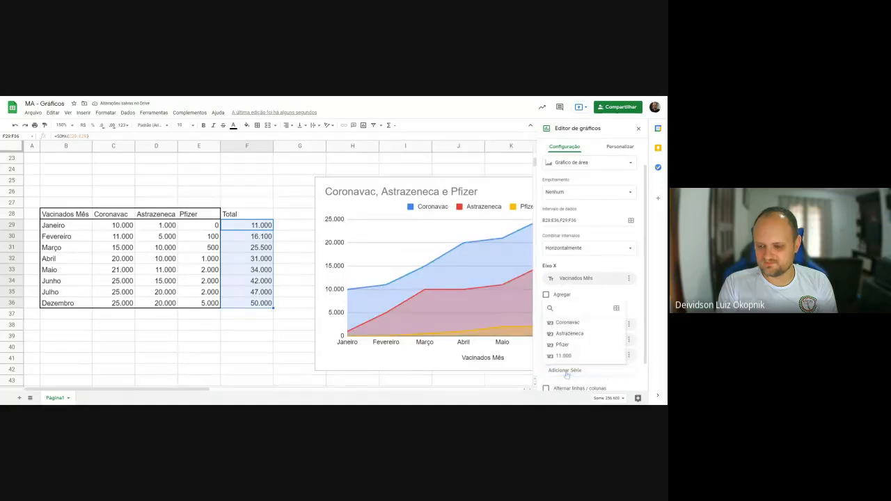
{"action": "left_click", "coordinate": [616, 308]}
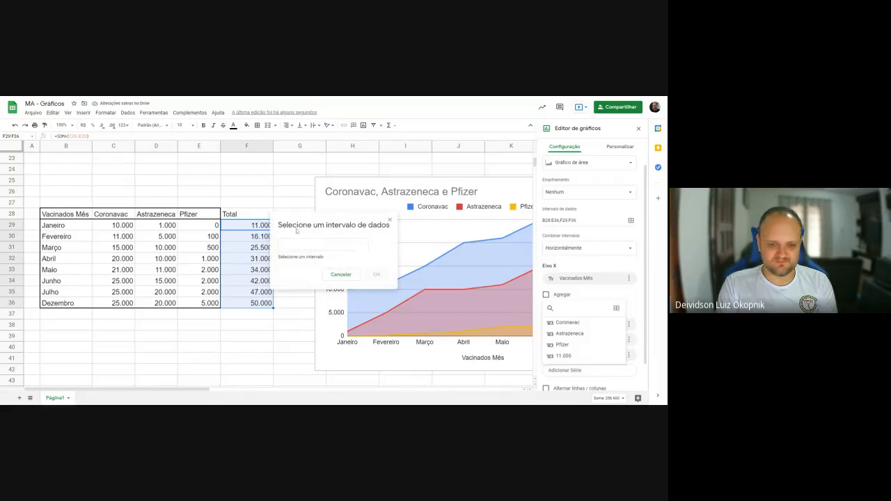
{"action": "left_click_drag", "start_coordinate": [236, 213], "coordinate": [246, 305]}
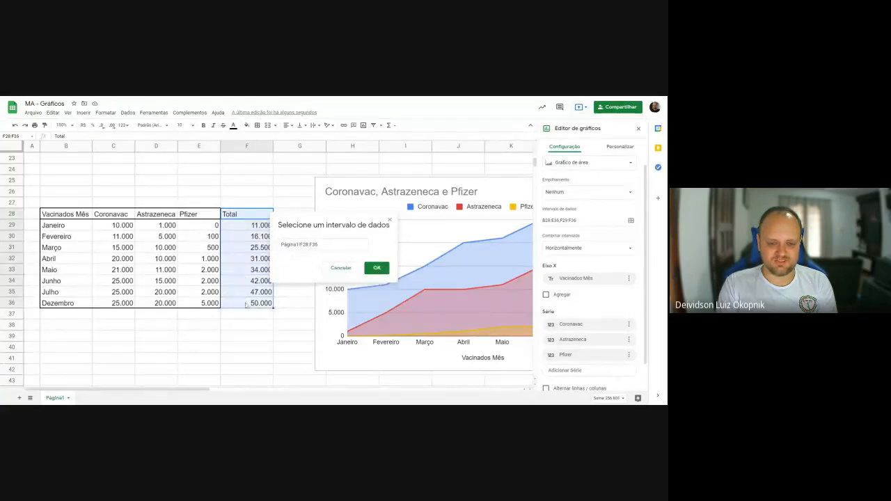
{"action": "left_click", "coordinate": [377, 267]}
{"action": "scroll", "coordinate": [598, 268], "scroll_direction": "down", "scroll_amount": 1}
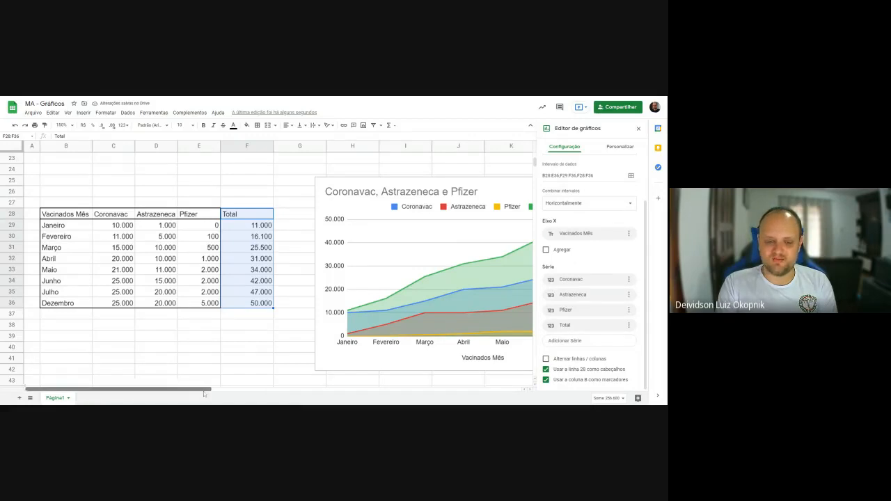
{"action": "left_click_drag", "start_coordinate": [204, 393], "coordinate": [290, 393]}
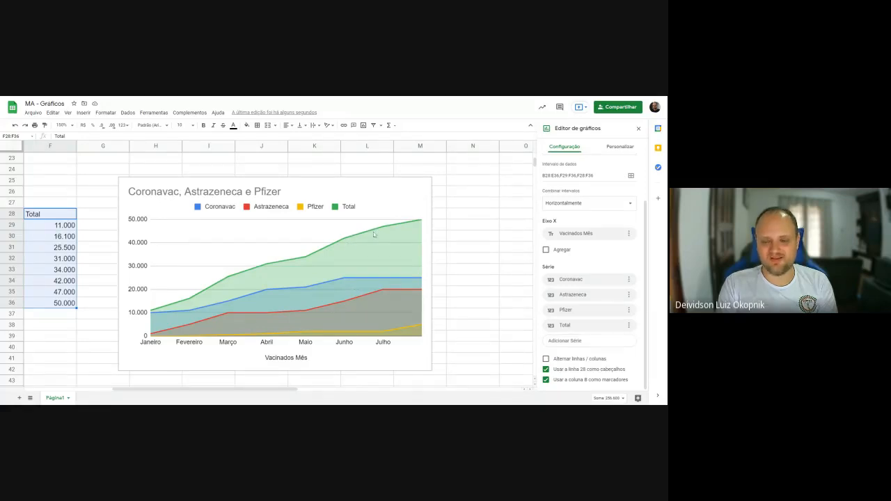
- Change the vaccination area chart to the suggested combination chart
{"action": "scroll", "coordinate": [593, 265], "scroll_direction": "up", "scroll_amount": 2}
{"action": "scroll", "coordinate": [589, 268], "scroll_direction": "down", "scroll_amount": 2}
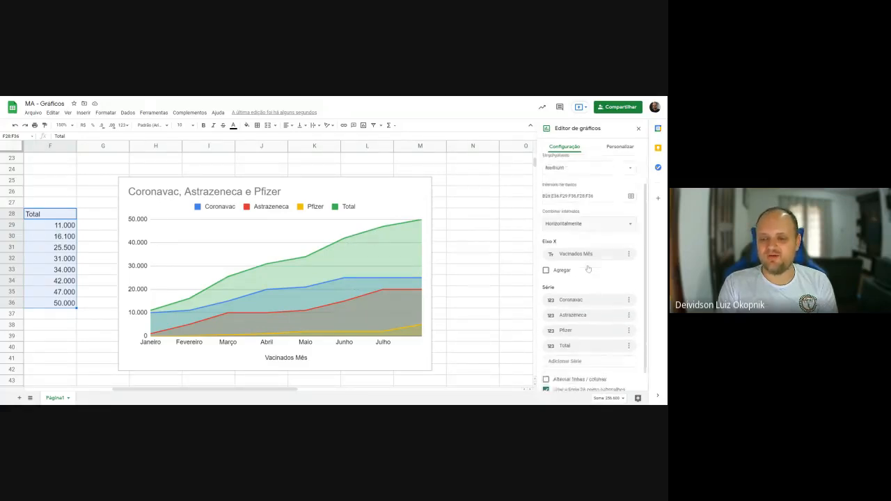
{"action": "scroll", "coordinate": [590, 264], "scroll_direction": "up", "scroll_amount": 2}
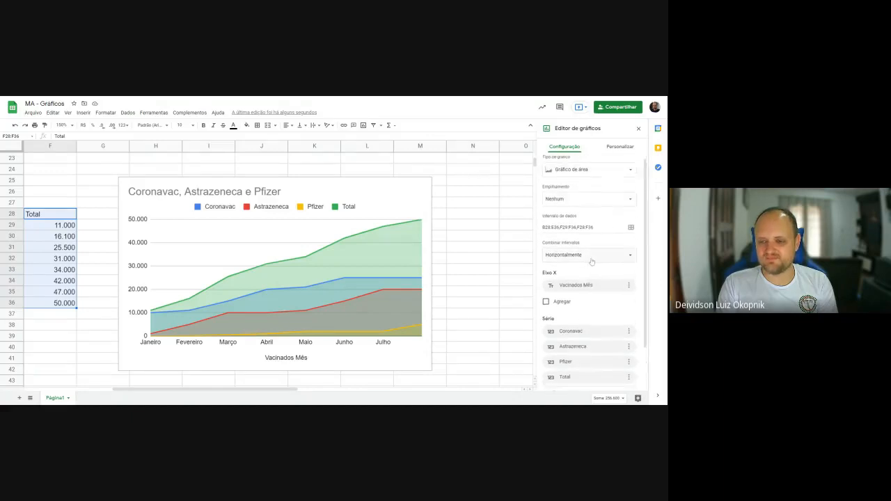
{"action": "left_click", "coordinate": [594, 176]}
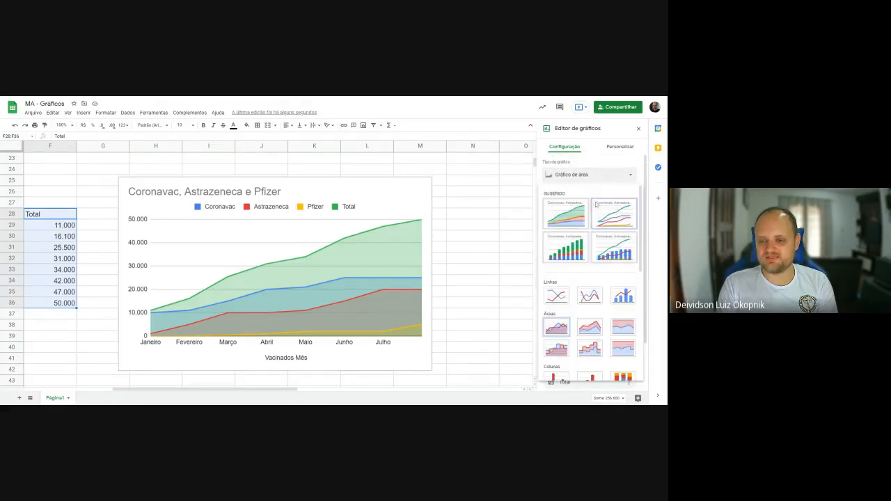
{"action": "left_click", "coordinate": [615, 250]}
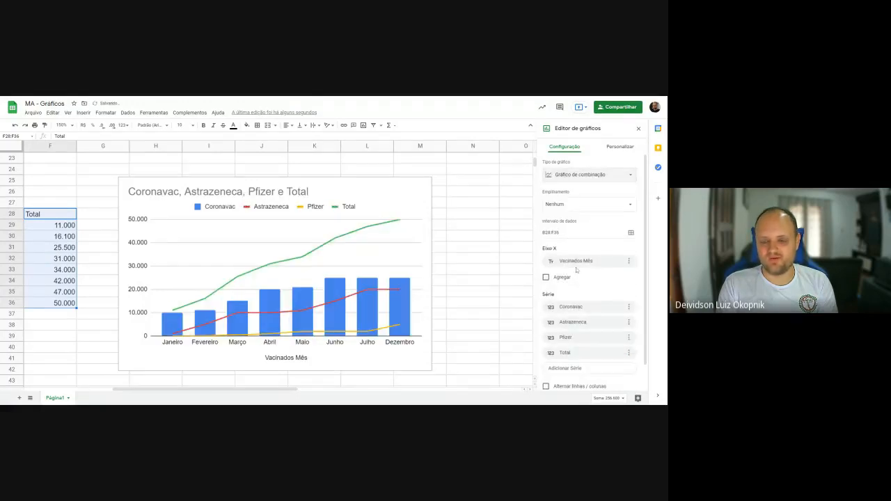
- Review the combination chart's settings and series list, including the data choices for the Total series
{"action": "scroll", "coordinate": [592, 277], "scroll_direction": "down", "scroll_amount": 2}
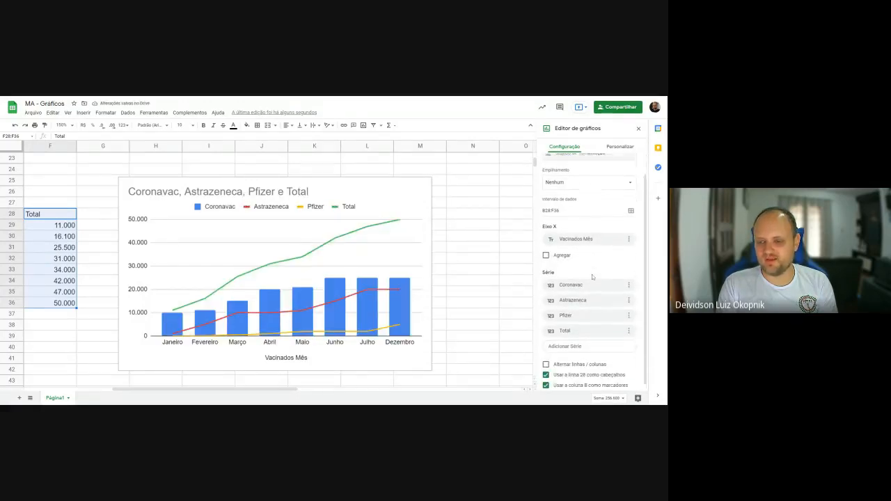
{"action": "scroll", "coordinate": [592, 277], "scroll_direction": "up", "scroll_amount": 2}
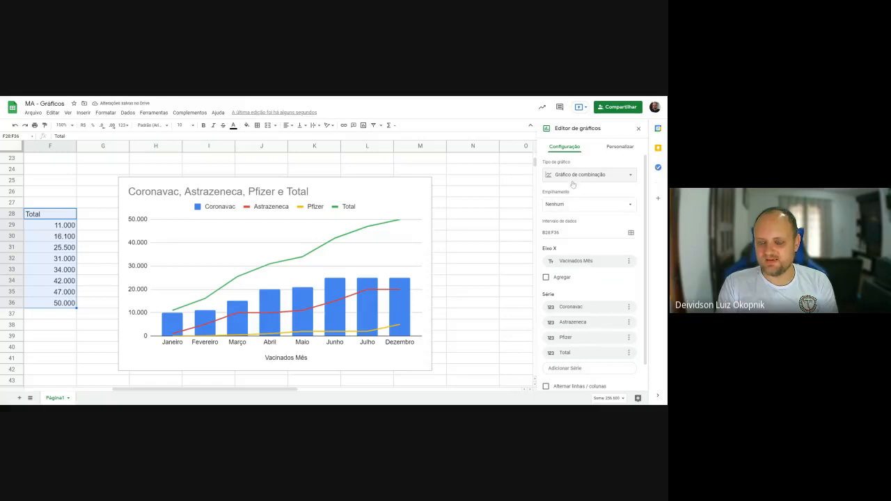
{"action": "left_click", "coordinate": [567, 353]}
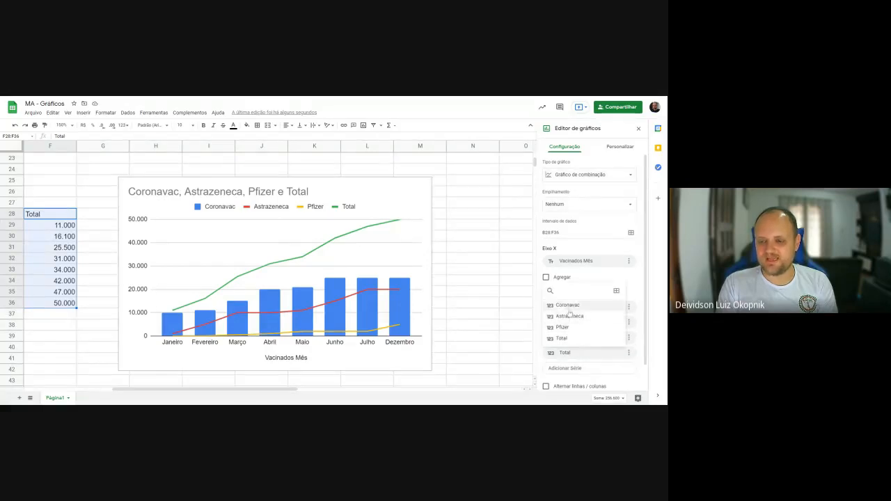
{"action": "left_click", "coordinate": [604, 277]}
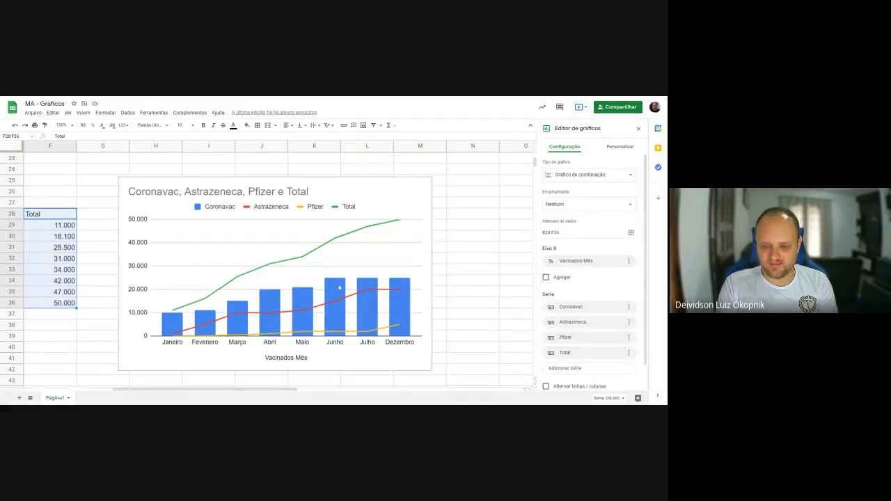
{"action": "scroll", "coordinate": [450, 293], "scroll_direction": "down", "scroll_amount": 3}
{"action": "scroll", "coordinate": [487, 309], "scroll_direction": "up", "scroll_amount": 2}
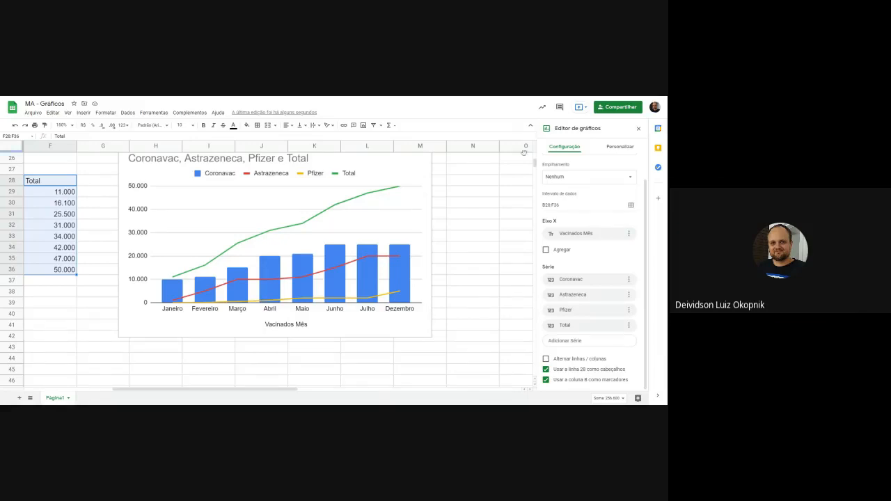
- Replace the Coronavac series with Total so the combination chart's columns plot the monthly totals
{"action": "left_click", "coordinate": [557, 279]}
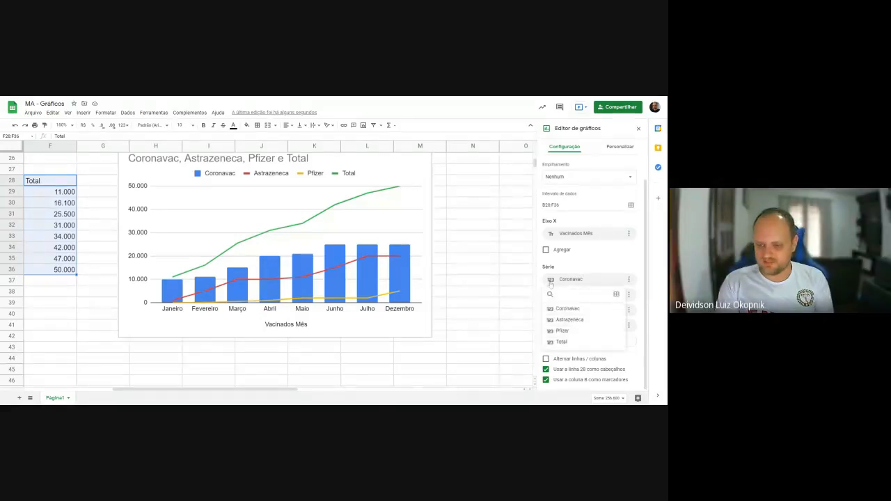
{"action": "left_click", "coordinate": [593, 271]}
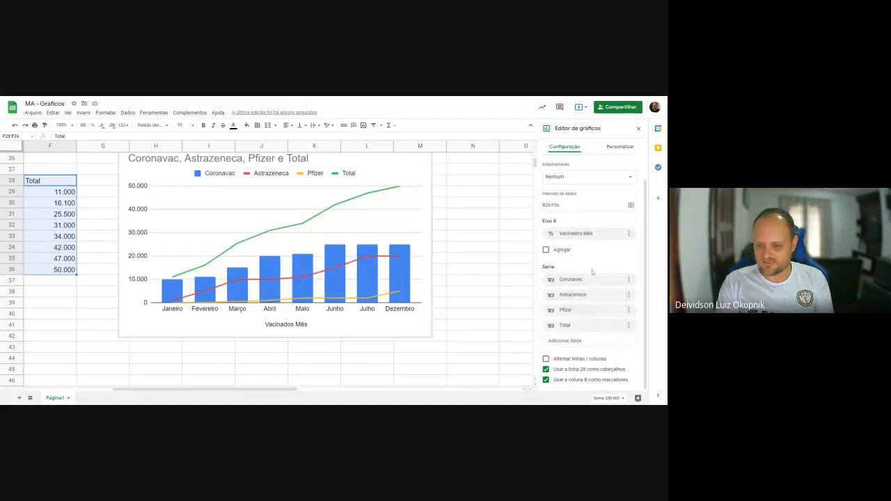
{"action": "left_click", "coordinate": [551, 279]}
{"action": "left_click", "coordinate": [564, 343]}
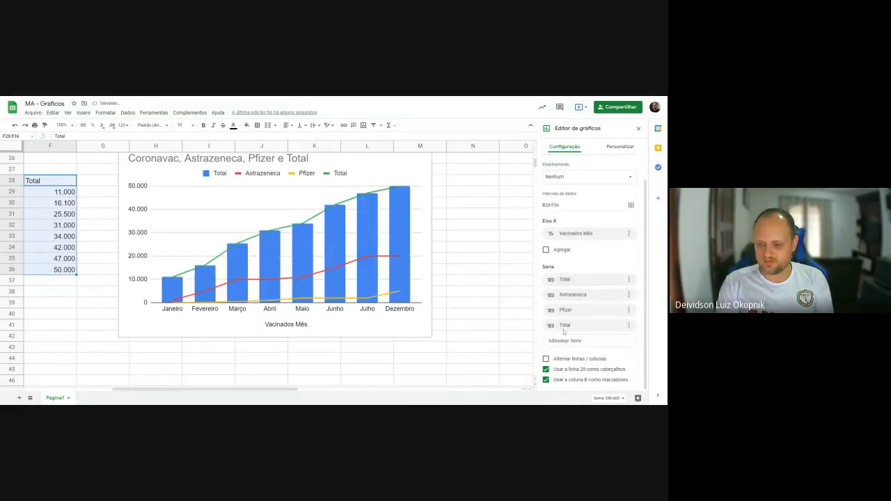
- Reassign the combination chart's second, third and fourth series to Coronavac, Astrazeneca and Pfizer, and close the chart editor
{"action": "left_click", "coordinate": [554, 341]}
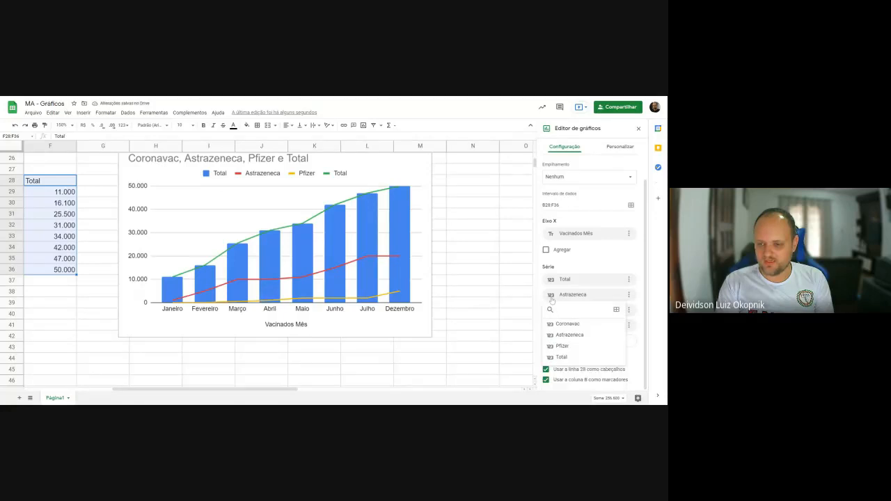
{"action": "left_click", "coordinate": [564, 324]}
{"action": "left_click", "coordinate": [553, 312]}
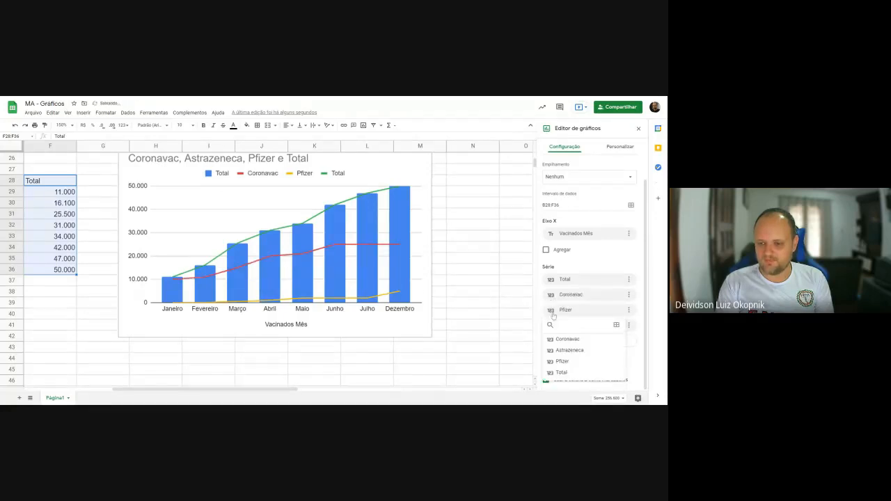
{"action": "left_click", "coordinate": [568, 351]}
{"action": "left_click", "coordinate": [554, 341]}
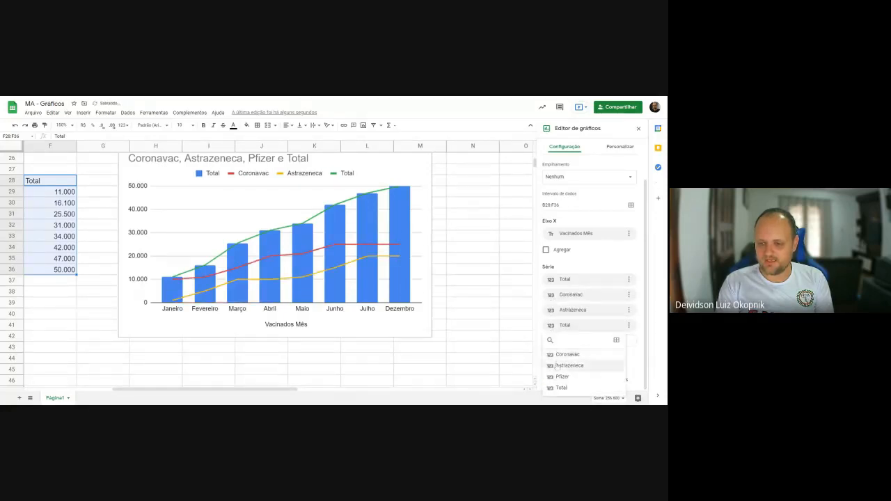
{"action": "left_click", "coordinate": [561, 376]}
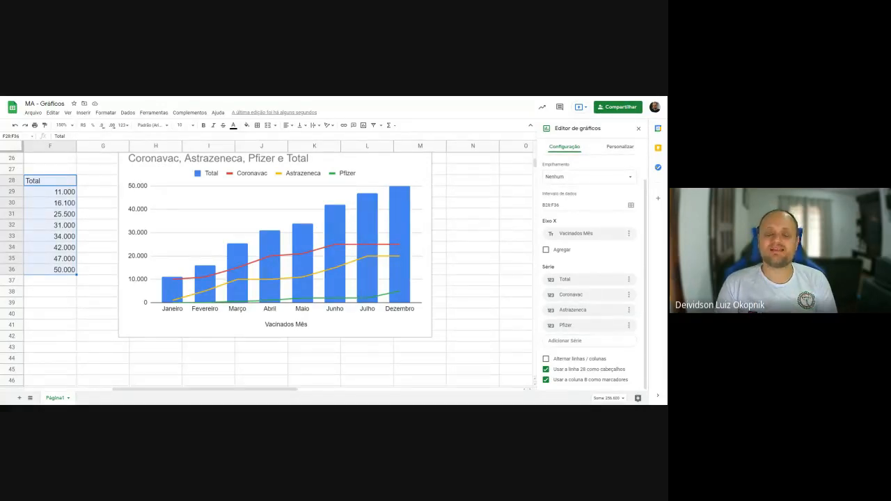
{"action": "left_click", "coordinate": [465, 236]}
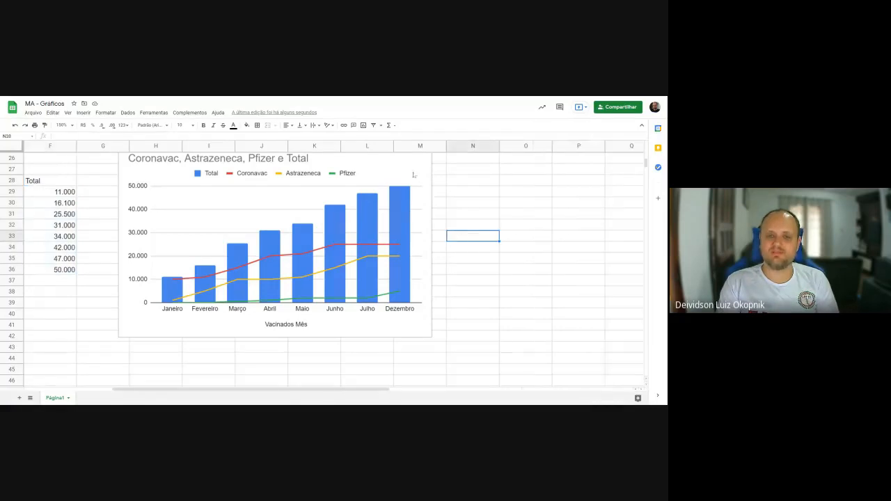
- Reopen the vaccination chart's setup and try the suggested stacked column chart, followed by the line chart
{"action": "left_click", "coordinate": [409, 161]}
{"action": "double_click", "coordinate": [408, 161]}
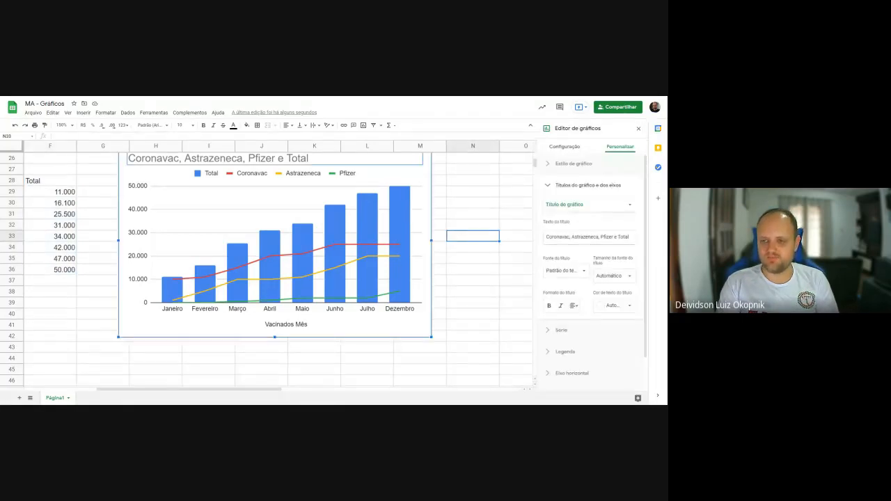
{"action": "left_click", "coordinate": [564, 147]}
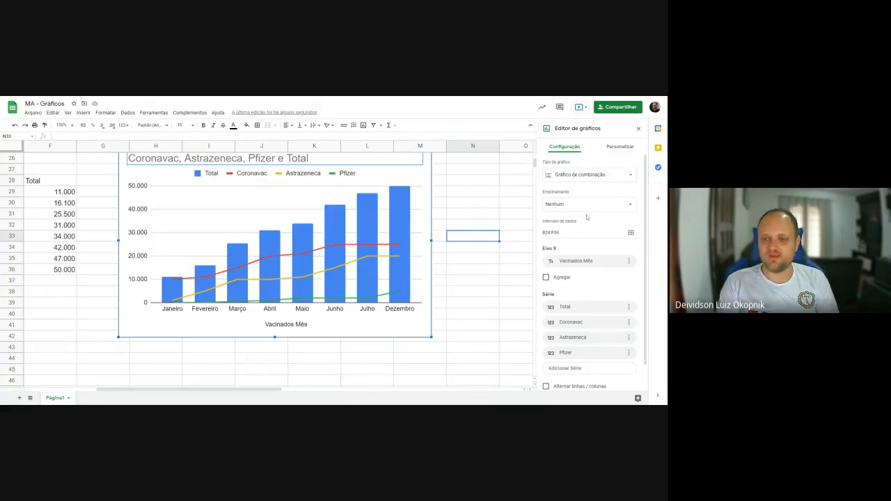
{"action": "scroll", "coordinate": [587, 216], "scroll_direction": "down", "scroll_amount": 2}
{"action": "scroll", "coordinate": [588, 213], "scroll_direction": "up", "scroll_amount": 2}
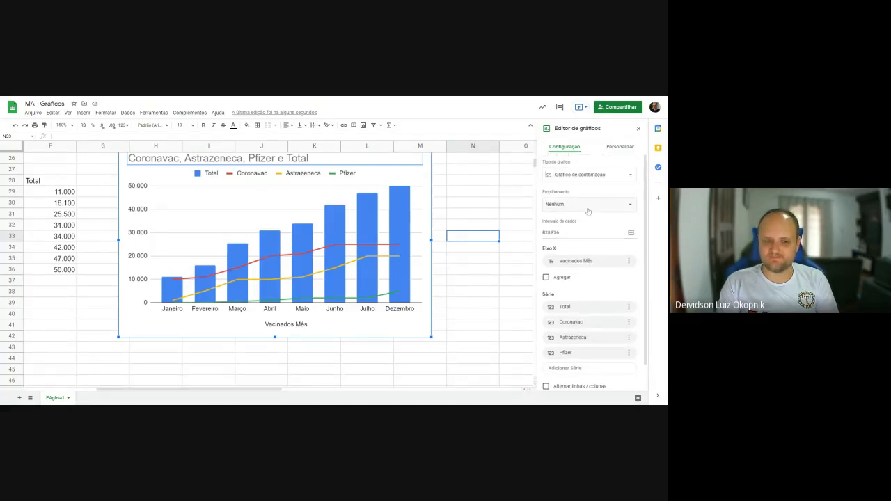
{"action": "left_click", "coordinate": [592, 175]}
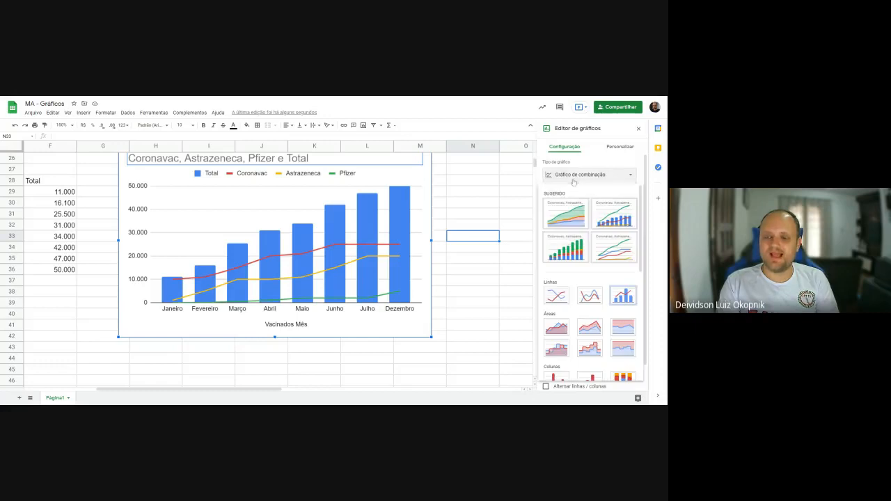
{"action": "left_click", "coordinate": [566, 254]}
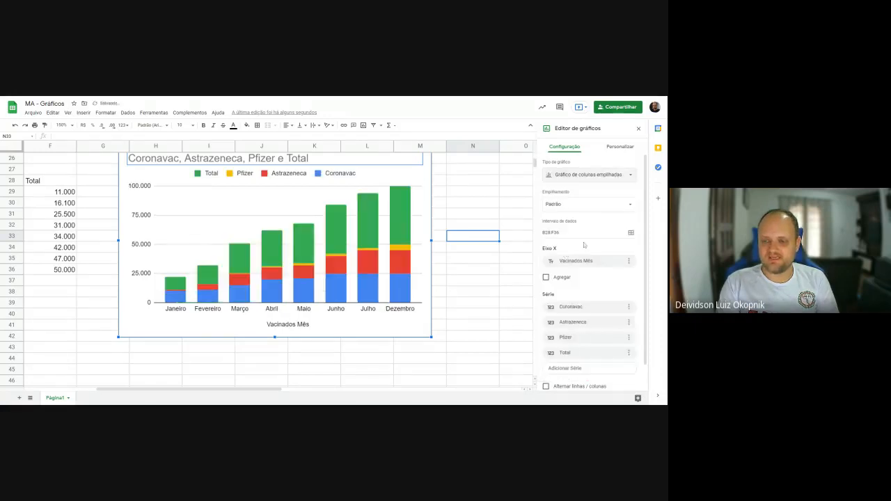
{"action": "scroll", "coordinate": [592, 358], "scroll_direction": "down", "scroll_amount": 2}
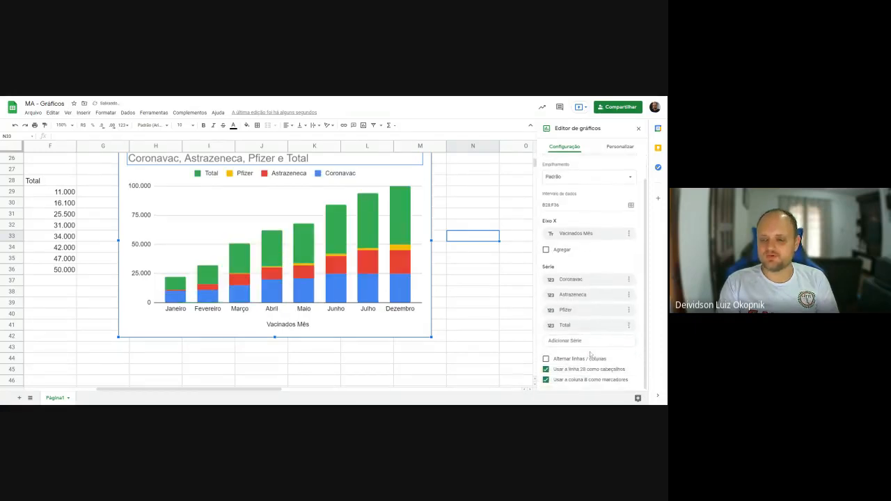
{"action": "scroll", "coordinate": [591, 356], "scroll_direction": "up", "scroll_amount": 2}
{"action": "left_click", "coordinate": [583, 176]}
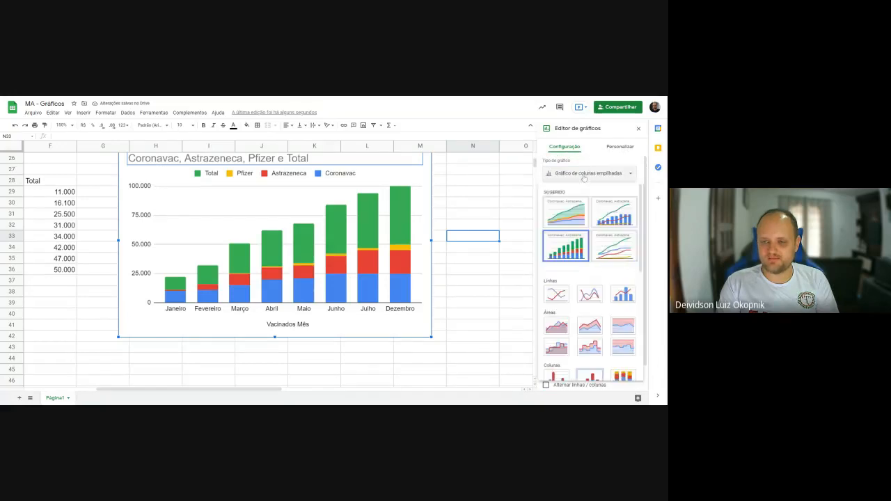
{"action": "left_click", "coordinate": [556, 295]}
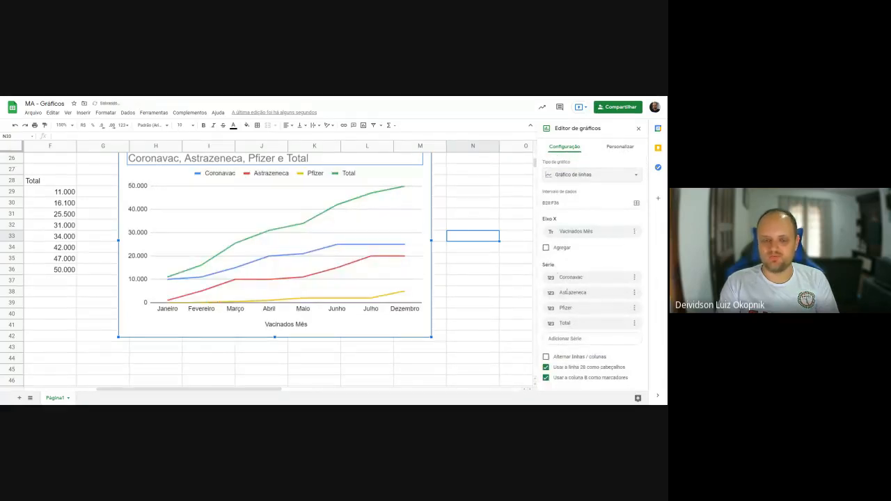
- Change the vaccination chart to a pie chart and use Total as its value
{"action": "left_click", "coordinate": [570, 175]}
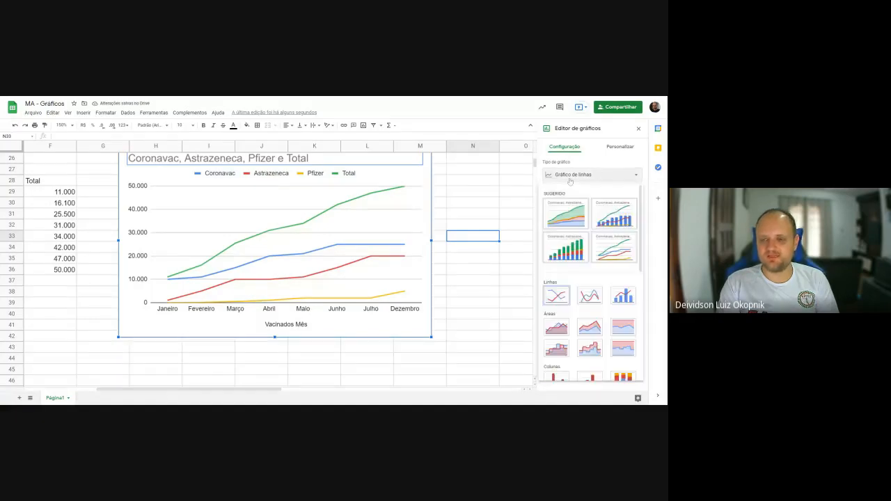
{"action": "scroll", "coordinate": [576, 290], "scroll_direction": "down", "scroll_amount": 3}
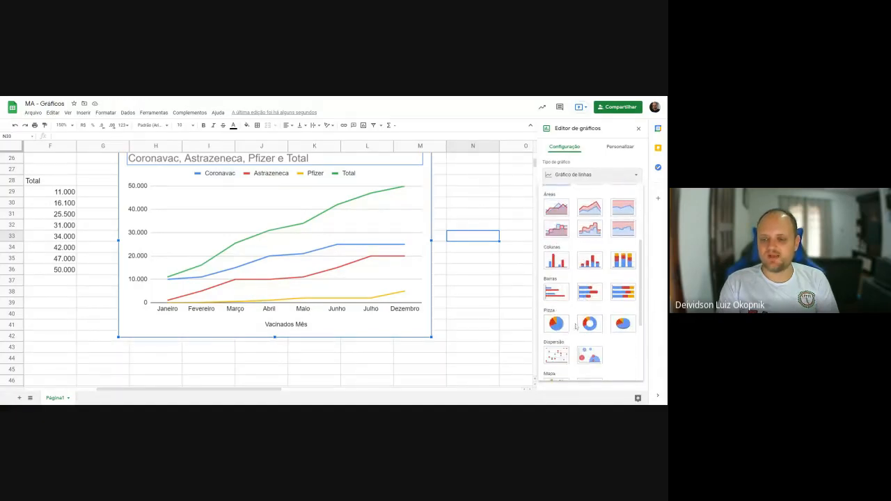
{"action": "left_click", "coordinate": [556, 325]}
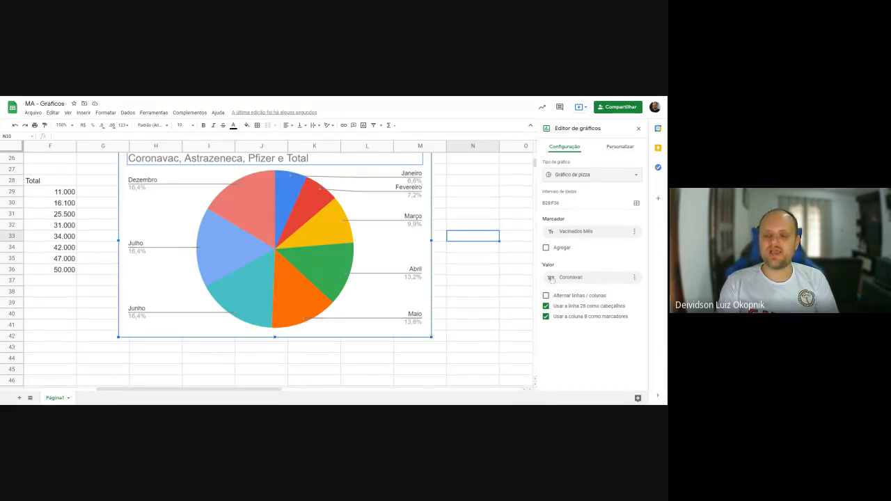
{"action": "left_click", "coordinate": [551, 279]}
{"action": "left_click", "coordinate": [568, 340]}
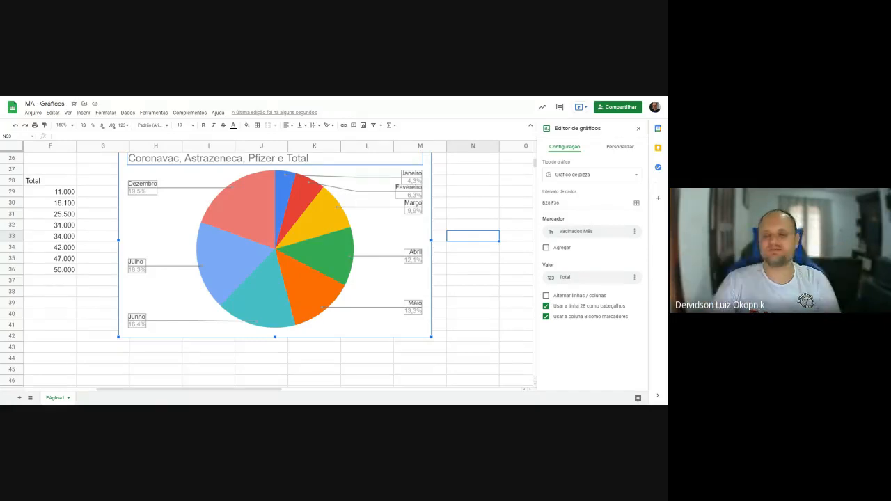
- Browse the available chart types and change the pie chart to the suggested line chart
{"action": "left_click", "coordinate": [580, 175]}
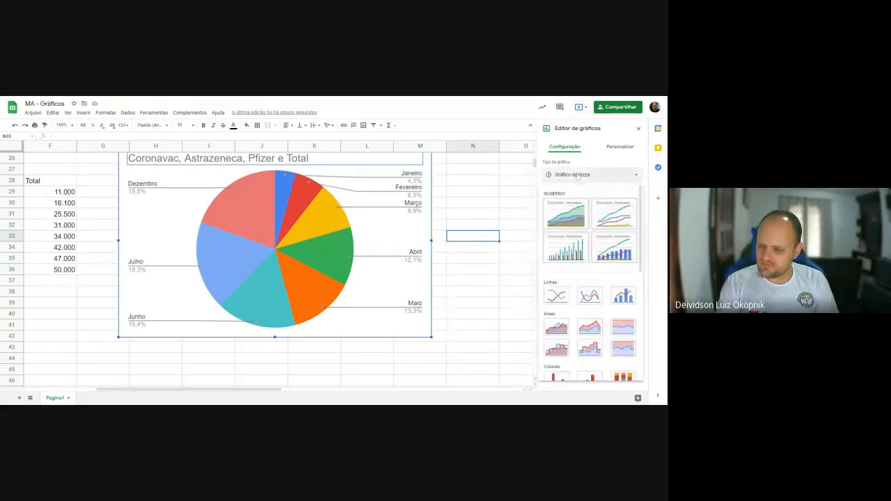
{"action": "left_click", "coordinate": [623, 175]}
{"action": "left_click", "coordinate": [624, 176]}
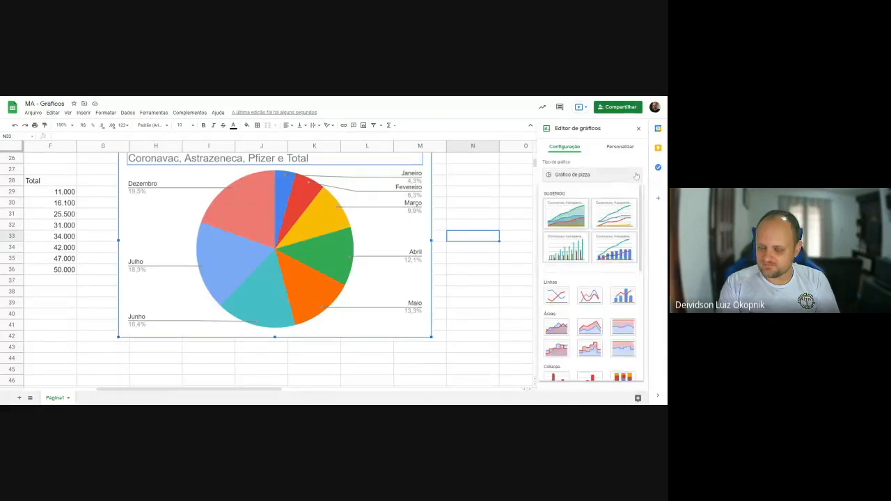
{"action": "left_click_drag", "start_coordinate": [643, 216], "coordinate": [650, 262]}
{"action": "scroll", "coordinate": [606, 266], "scroll_direction": "down", "scroll_amount": 2}
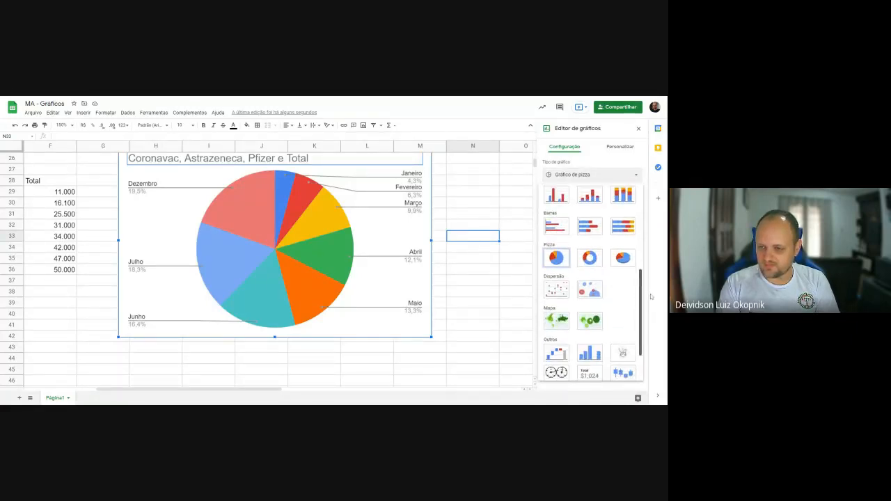
{"action": "left_click_drag", "start_coordinate": [645, 303], "coordinate": [646, 202]}
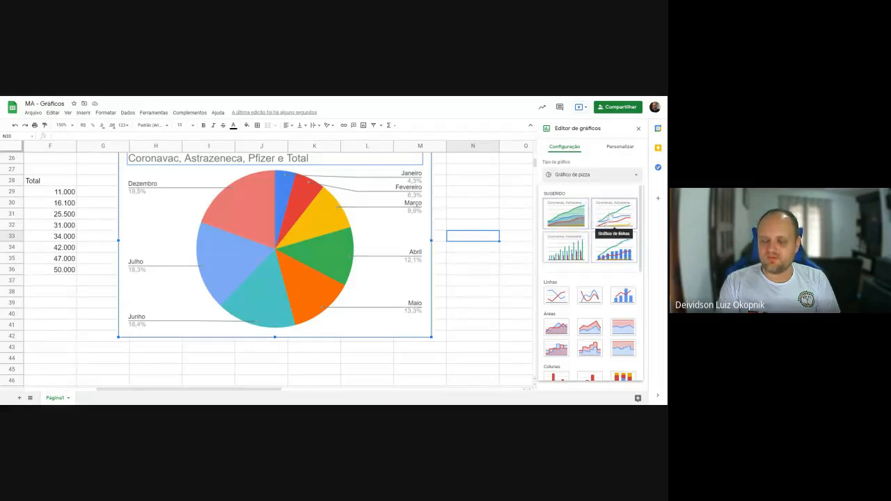
{"action": "left_click", "coordinate": [612, 222]}
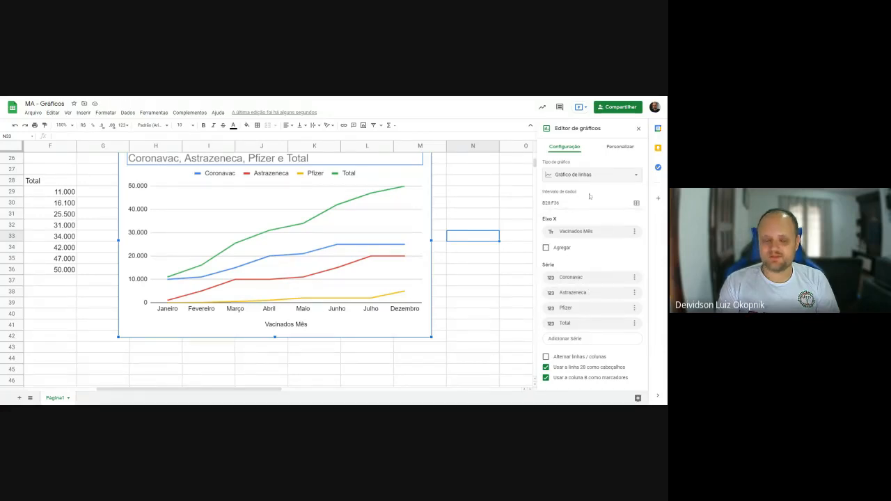
- Change the line chart to the suggested area chart and open its title text for editing
{"action": "left_click", "coordinate": [604, 176]}
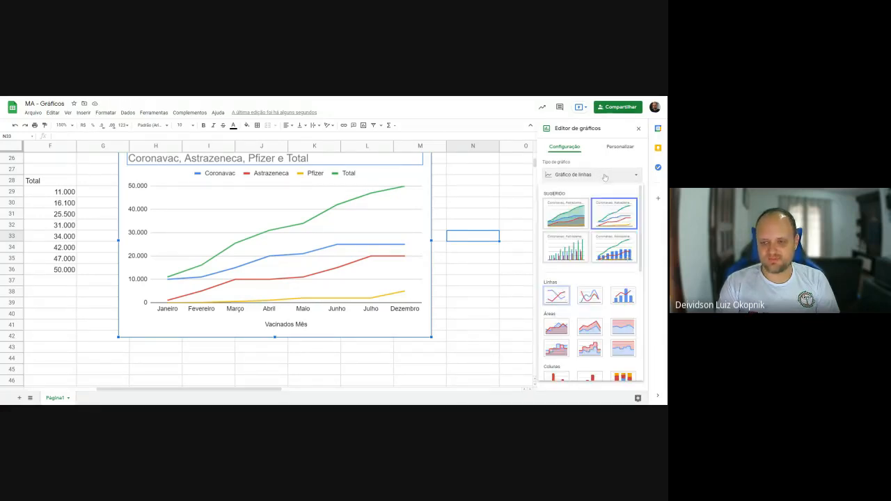
{"action": "left_click", "coordinate": [585, 214]}
{"action": "left_click", "coordinate": [619, 147]}
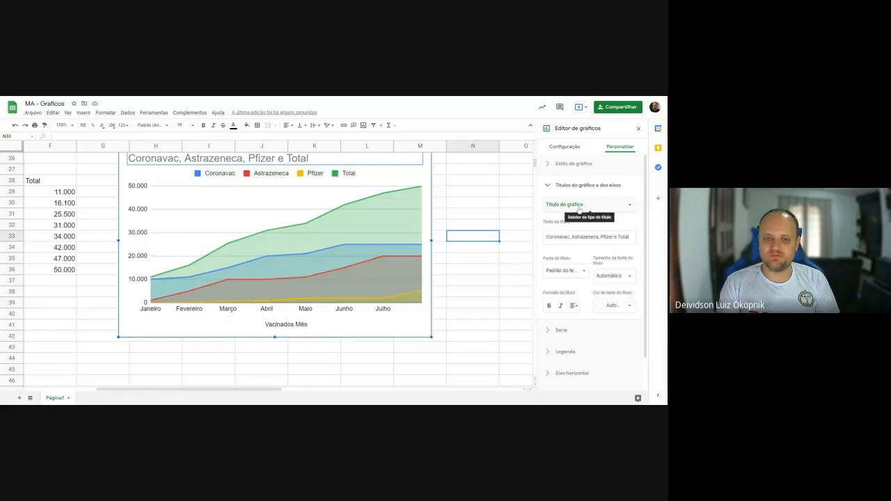
{"action": "left_click", "coordinate": [547, 238]}
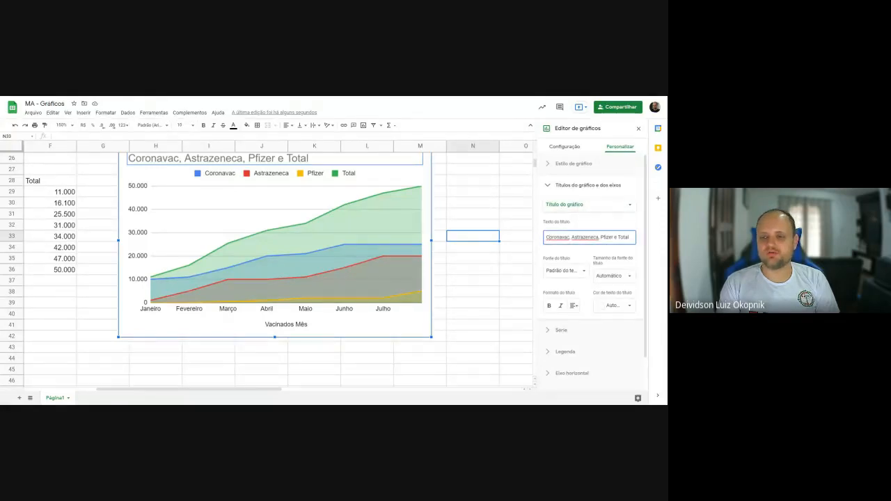
{"action": "left_click_drag", "start_coordinate": [552, 238], "coordinate": [597, 237]}
{"action": "left_click", "coordinate": [599, 237]}
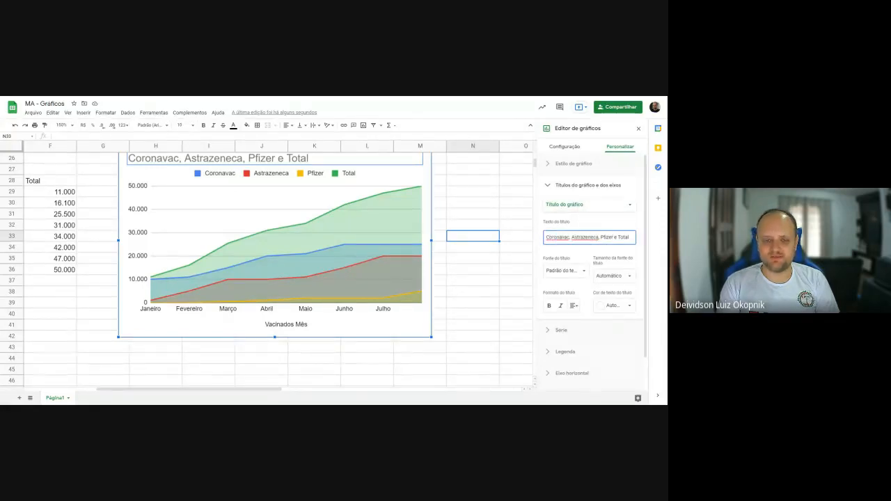
- Change the area chart to the suggested combination chart and replace its first series, Coronavac, with Total
{"action": "left_click", "coordinate": [565, 146]}
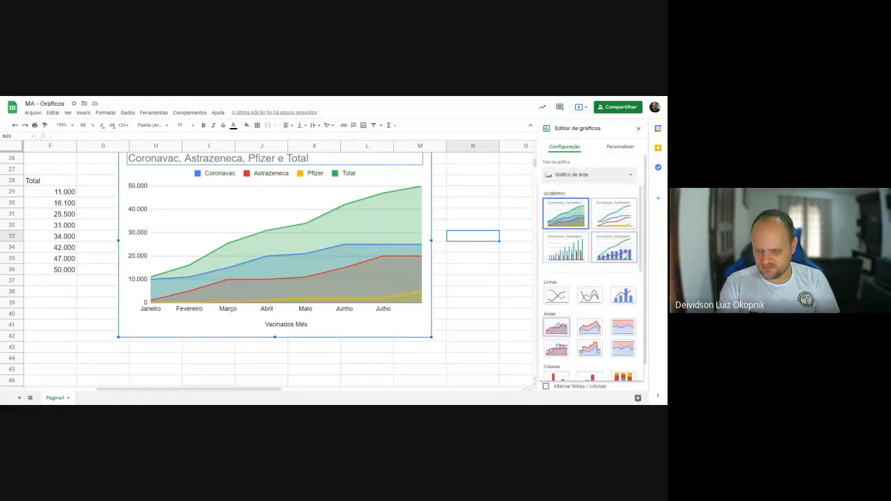
{"action": "left_click", "coordinate": [621, 251]}
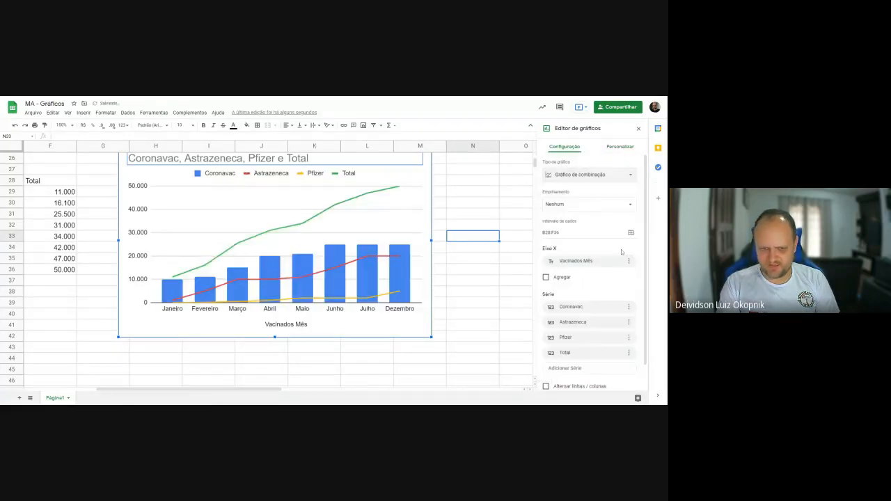
{"action": "left_click", "coordinate": [555, 307]}
{"action": "left_click", "coordinate": [563, 370]}
- Set the three series below Total to Coronavac, Astrazeneca and Pfizer, in that order, replacing the duplicate Total line
{"action": "left_click", "coordinate": [551, 322]}
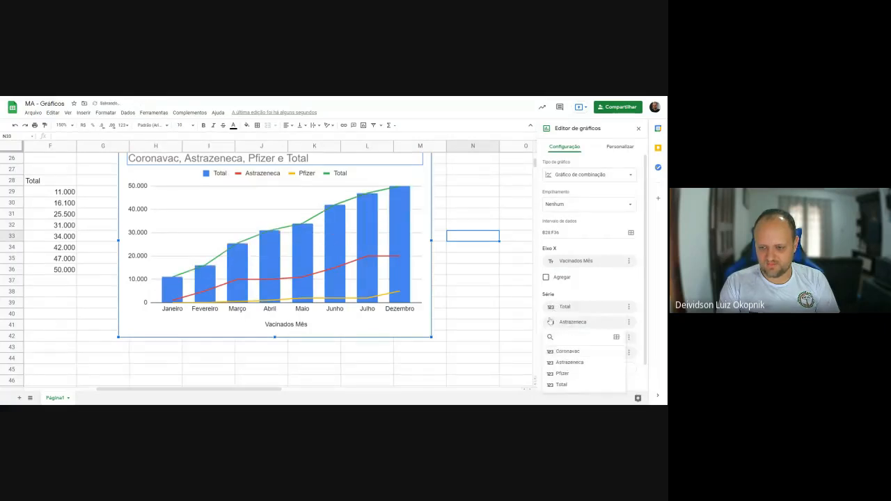
{"action": "left_click", "coordinate": [564, 352]}
{"action": "left_click", "coordinate": [554, 338]}
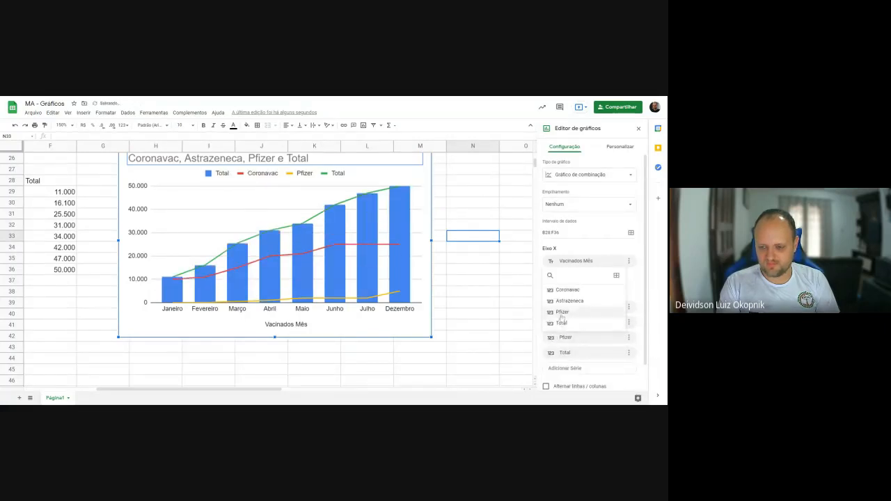
{"action": "left_click", "coordinate": [558, 340]}
{"action": "left_click", "coordinate": [555, 341]}
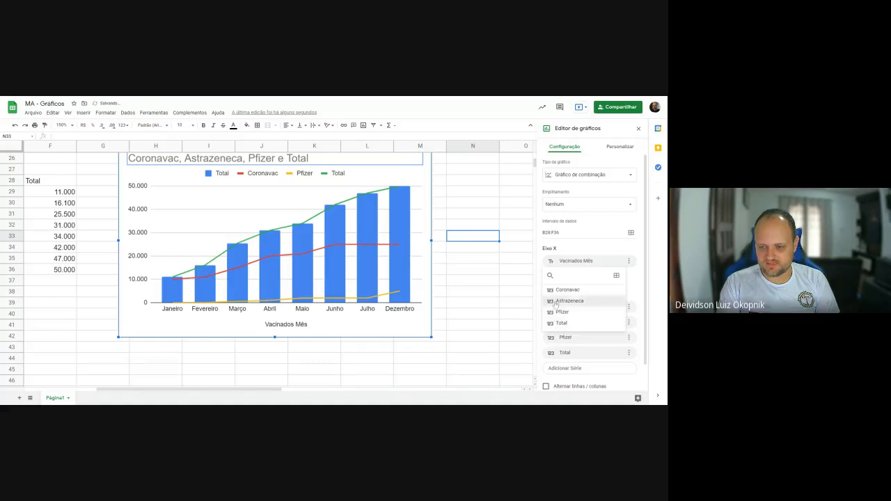
{"action": "left_click", "coordinate": [560, 300]}
{"action": "left_click", "coordinate": [554, 353]}
{"action": "left_click", "coordinate": [562, 328]}
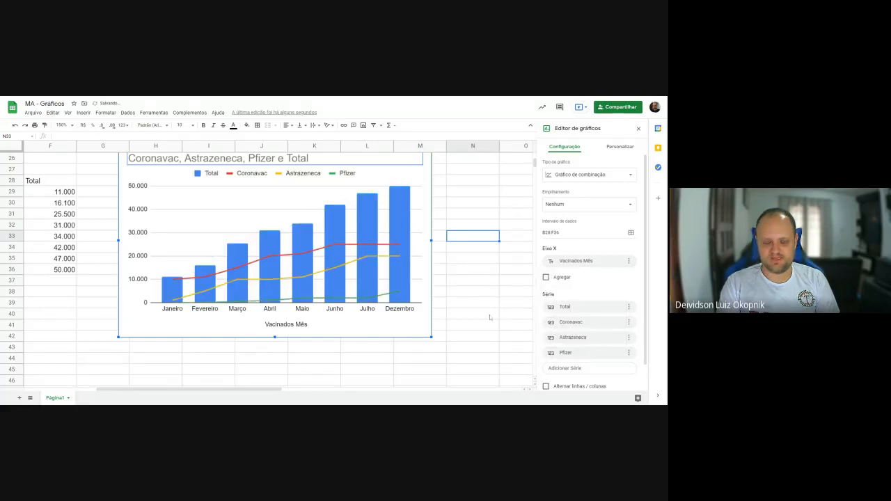
- Replace the chart title with "Vacinas Aplicadas em UVA" and set its font to Wide
{"action": "left_click", "coordinate": [618, 147]}
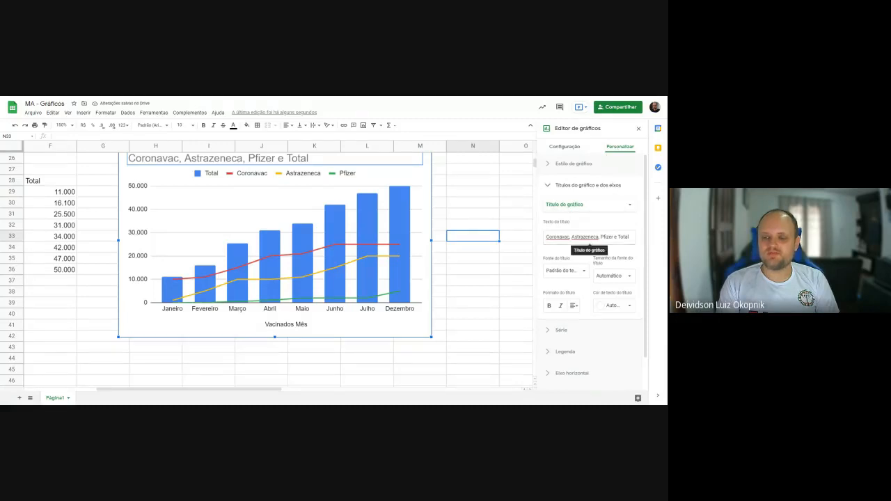
{"action": "left_click_drag", "start_coordinate": [546, 237], "coordinate": [641, 239]}
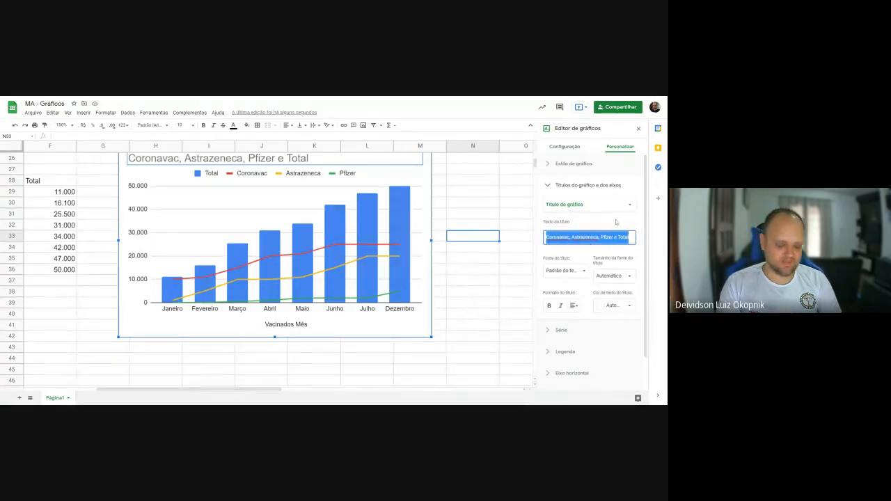
{"action": "type", "text": "Va"}
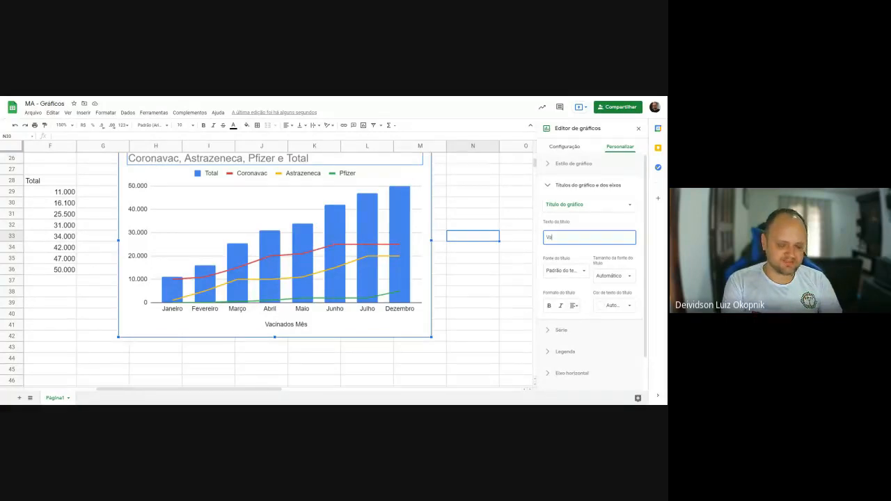
{"action": "type", "text": "l"}
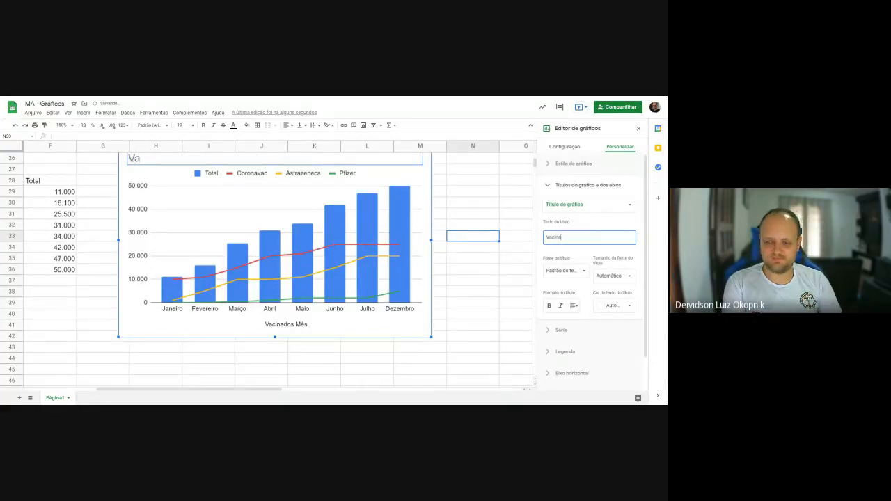
{"action": "type", "text": "inas Aplicadas"}
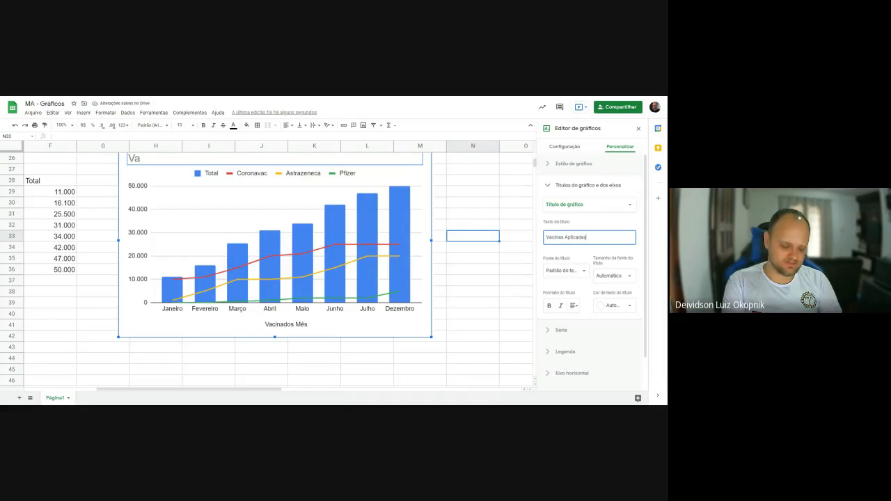
{"action": "type", "text": " em UV"}
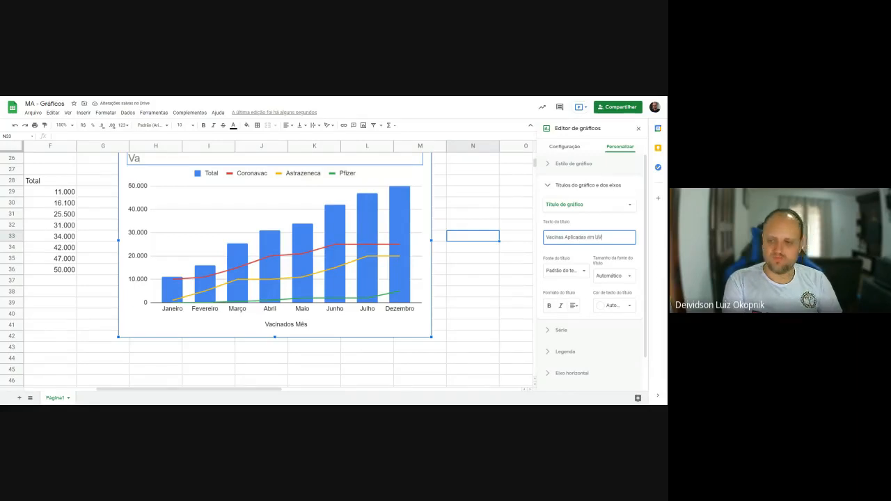
{"action": "type", "text": "A"}
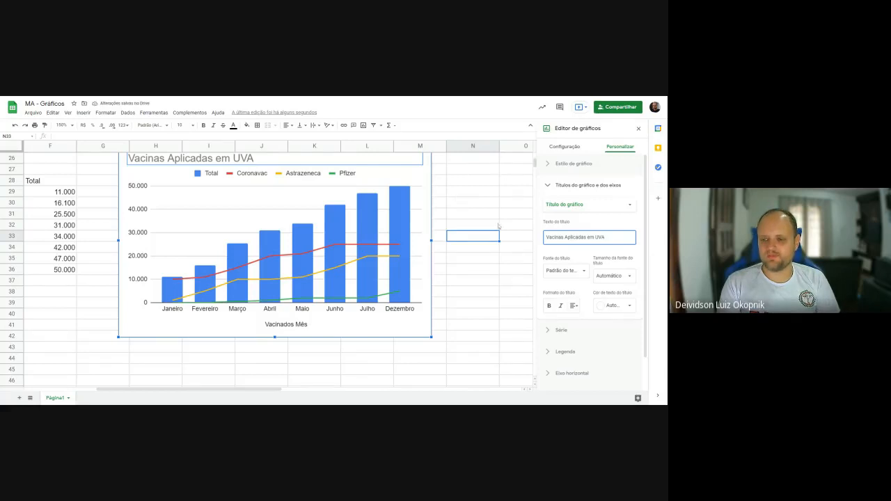
{"action": "left_click", "coordinate": [565, 271]}
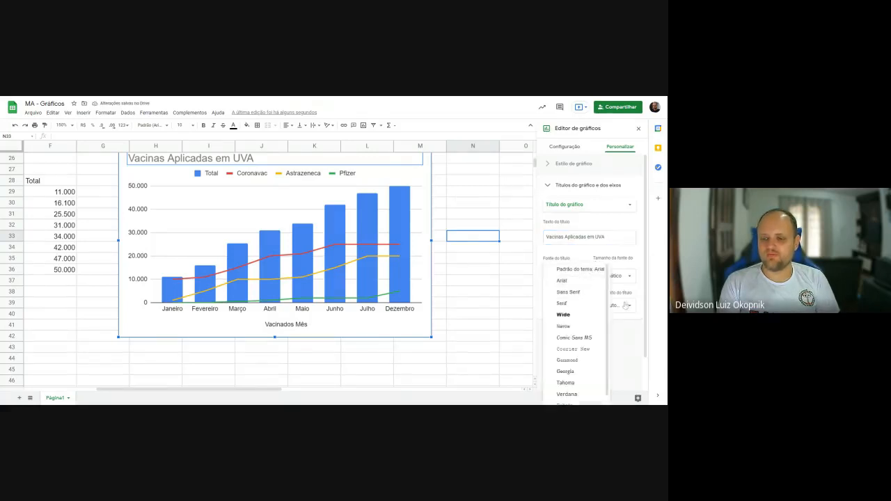
{"action": "left_click", "coordinate": [570, 317]}
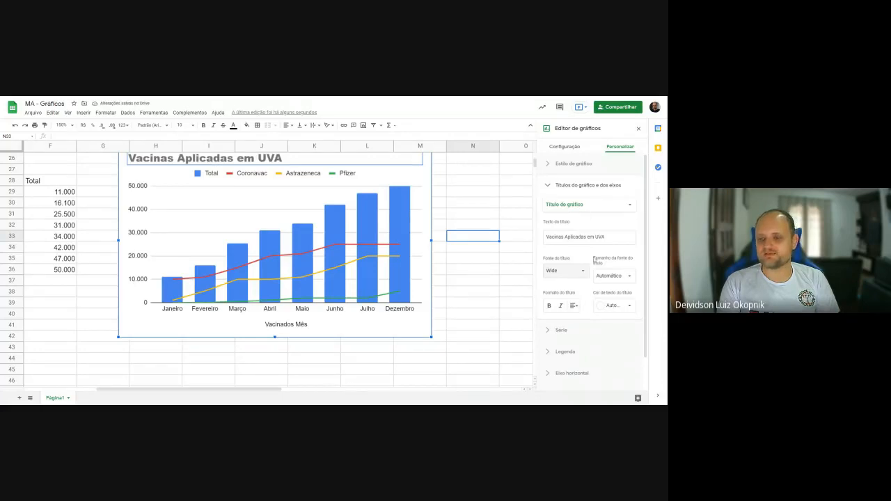
- Add the chart subtitle "Gráfico de Aplicação de Vacinas por Marca na Cidade de União da Vitória."
{"action": "left_click", "coordinate": [585, 204]}
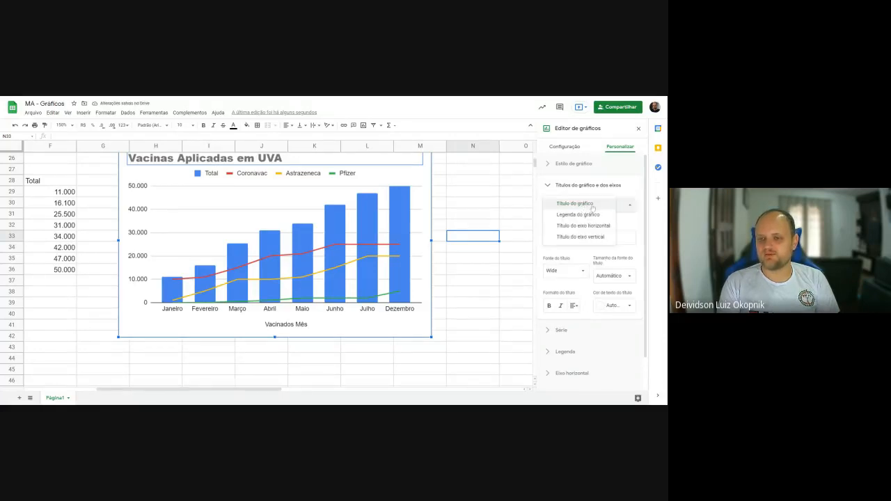
{"action": "left_click", "coordinate": [629, 206]}
{"action": "left_click", "coordinate": [589, 206]}
{"action": "left_click", "coordinate": [578, 214]}
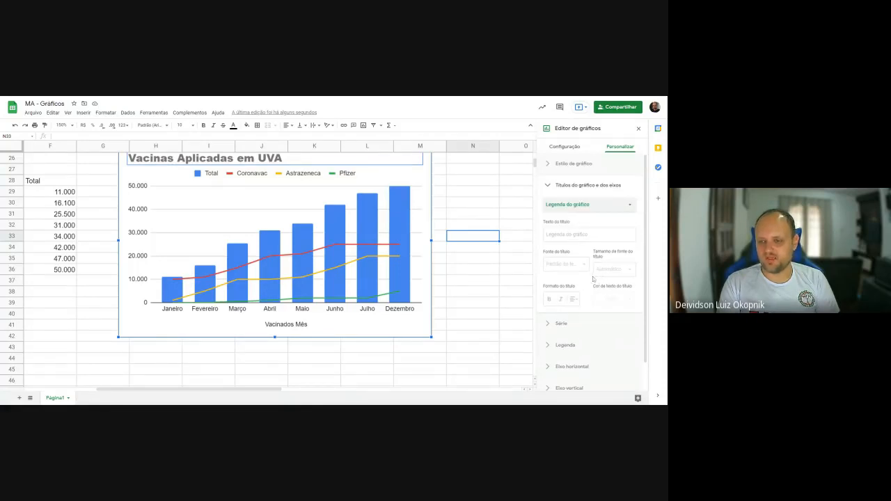
{"action": "left_click", "coordinate": [589, 235]}
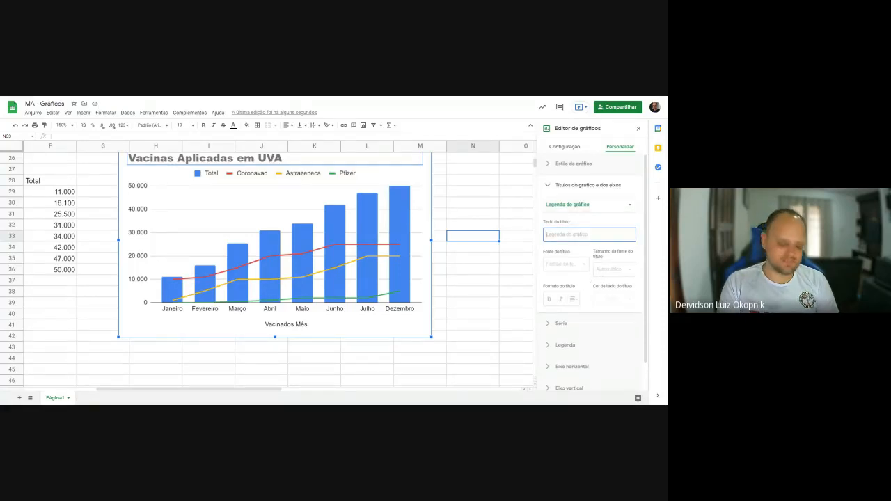
{"action": "type", "text": "Gr"}
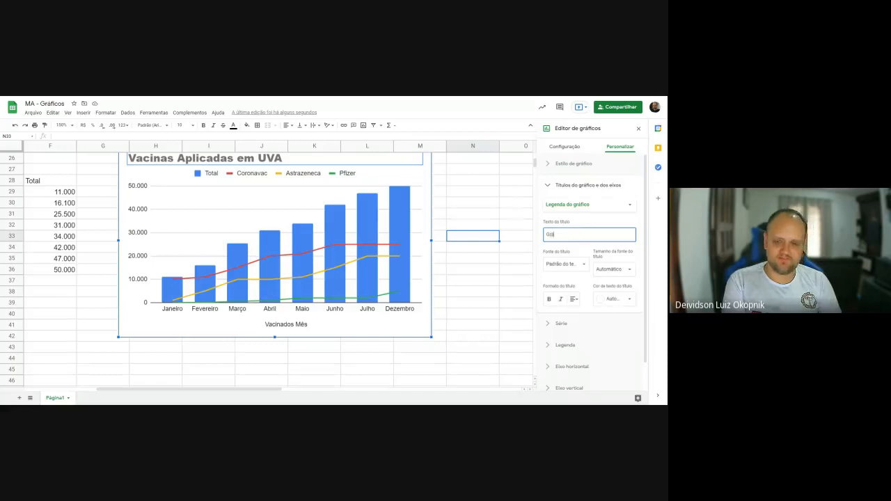
{"action": "type", "text": "áfico de Aplica"}
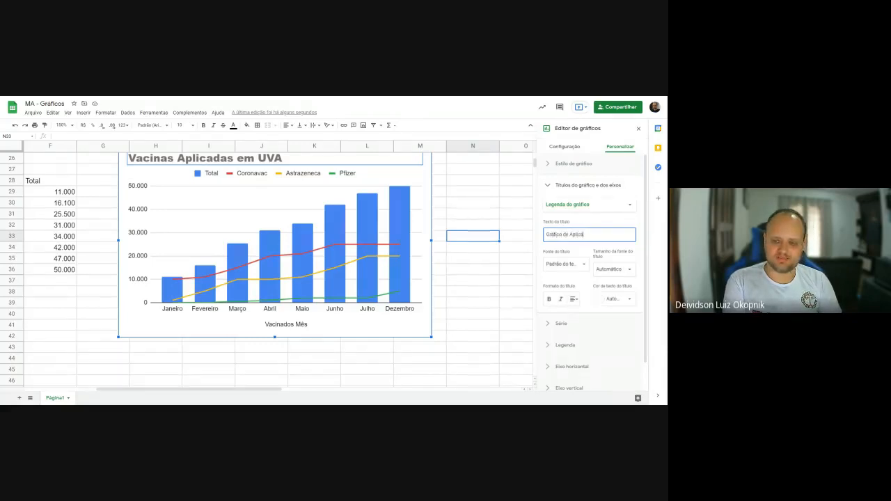
{"action": "type", "text": "ção de Vacina"}
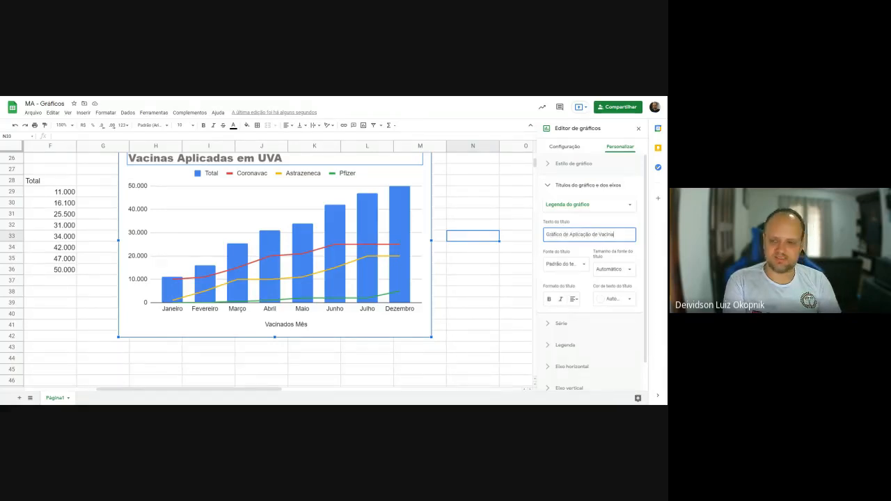
{"action": "type", "text": "s por"}
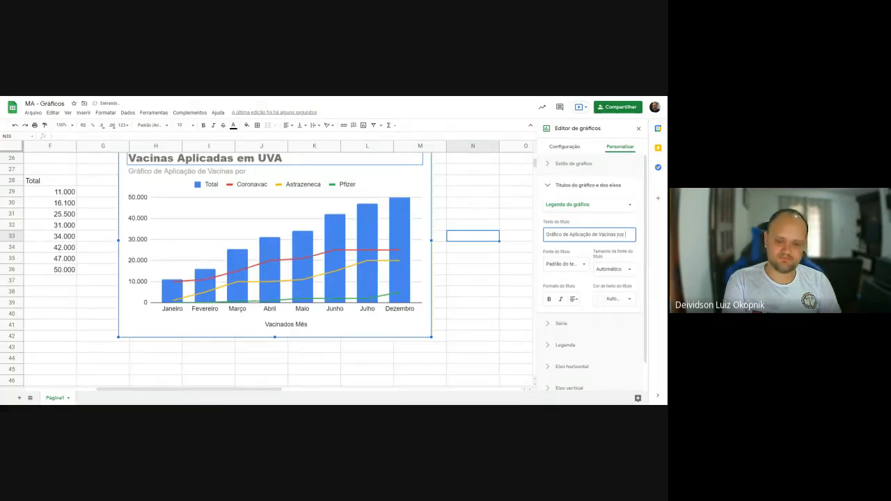
{"action": "type", "text": " Marca"}
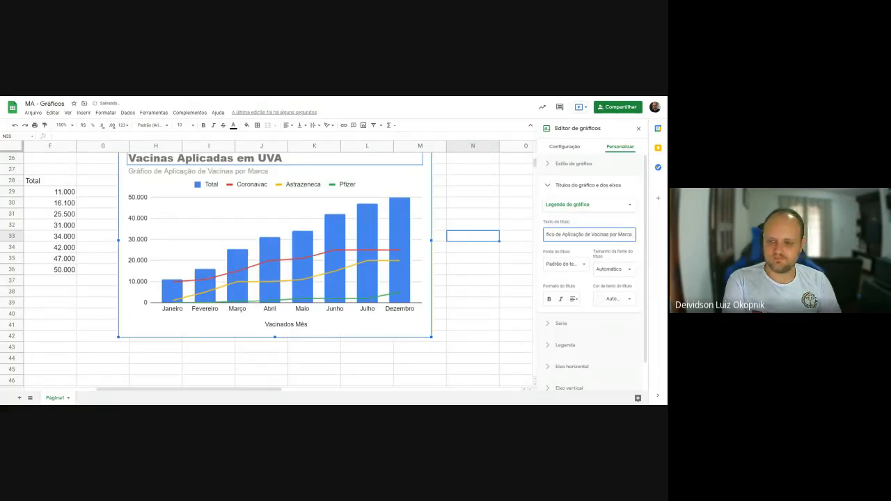
{"action": "type", "text": " na"}
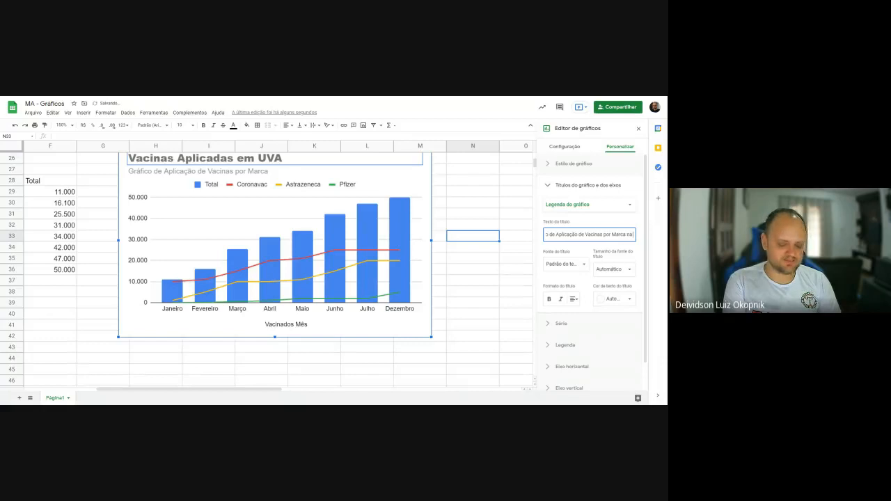
{"action": "type", "text": " Cidade de"}
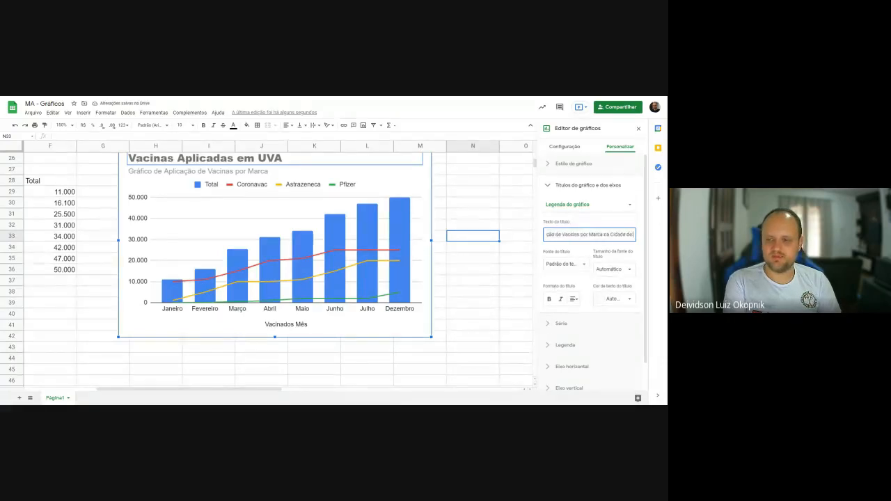
{"action": "type", "text": " União da Vitória."}
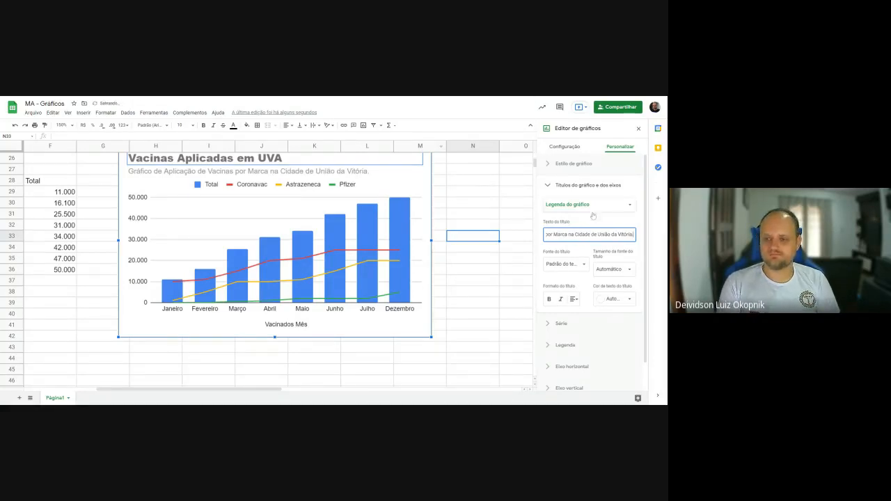
- Change the horizontal axis title to "Vacinados por Mês"
{"action": "left_click", "coordinate": [595, 206]}
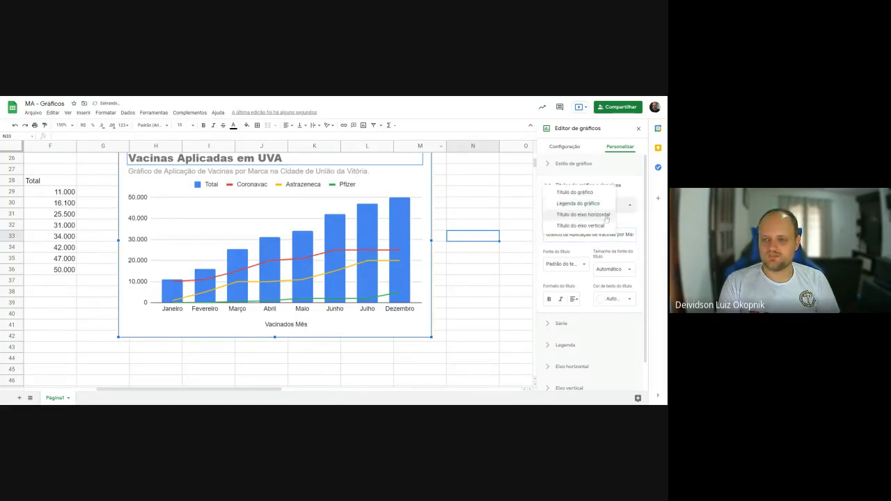
{"action": "left_click", "coordinate": [606, 216]}
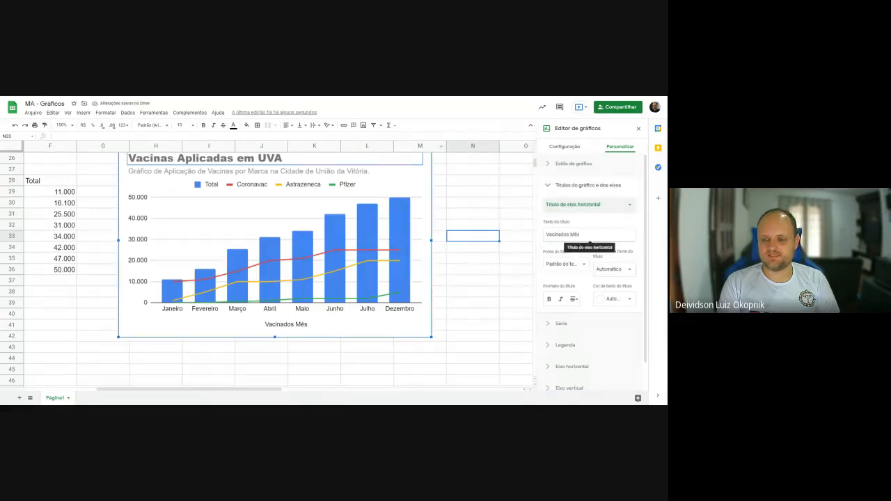
{"action": "left_click", "coordinate": [591, 239]}
{"action": "double_click", "coordinate": [563, 236]}
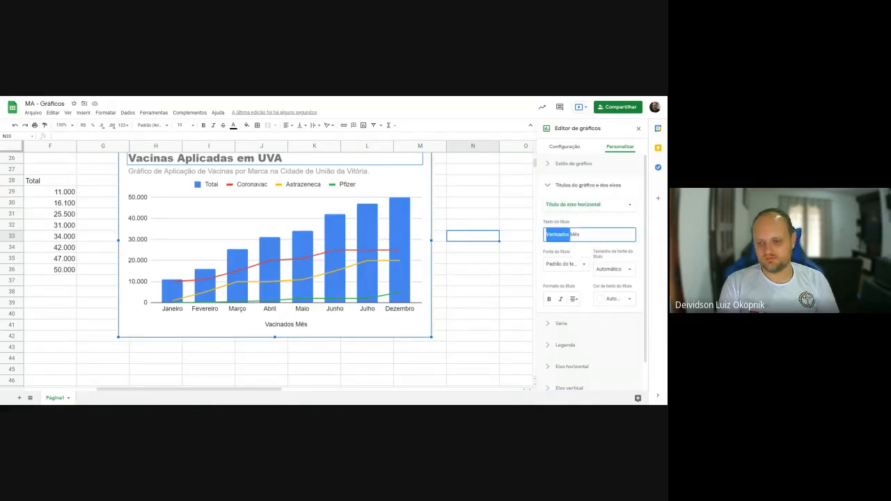
{"action": "left_click", "coordinate": [571, 234]}
{"action": "type", "text": "por"}
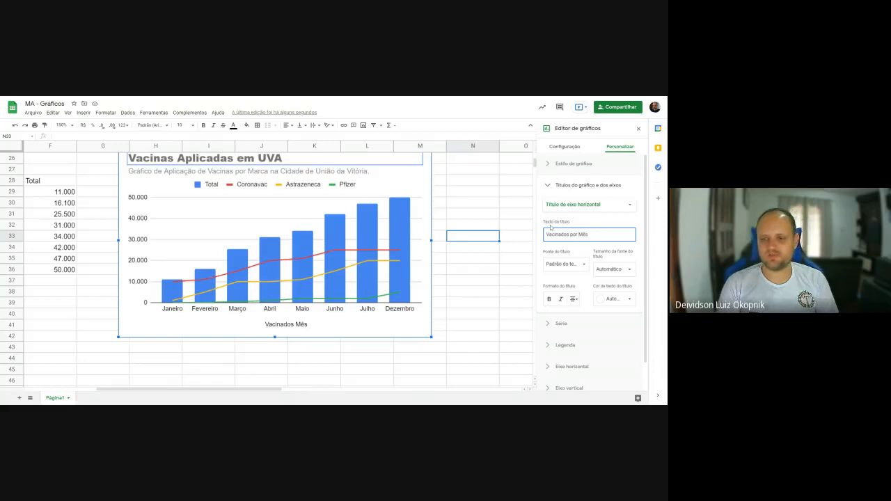
- Add the vertical axis title "Vacinas Aplicadas"
{"action": "left_click", "coordinate": [599, 210]}
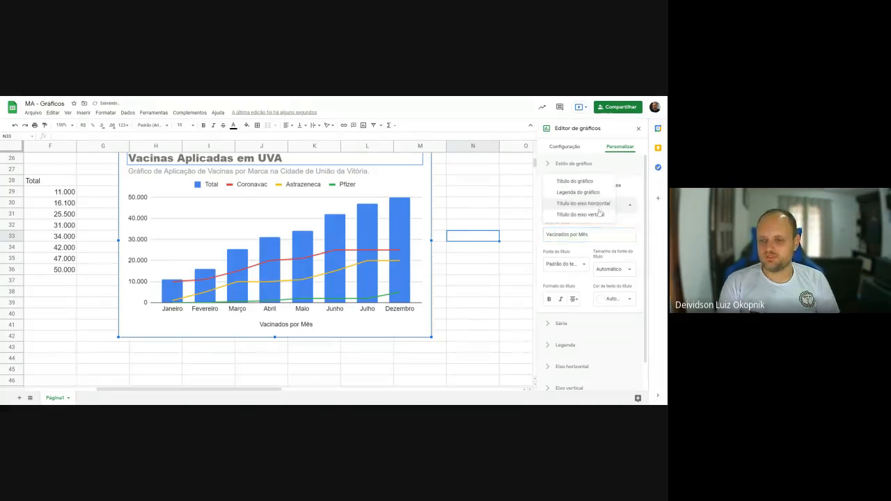
{"action": "left_click", "coordinate": [599, 213]}
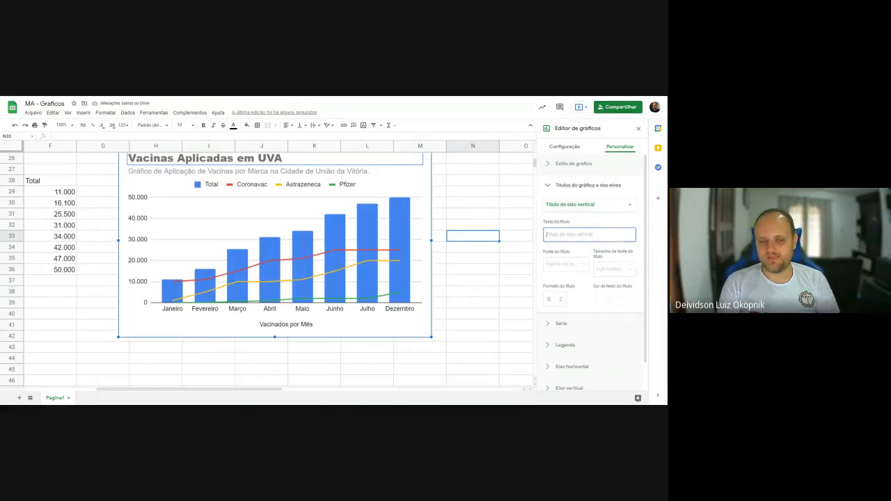
{"action": "left_click", "coordinate": [591, 235]}
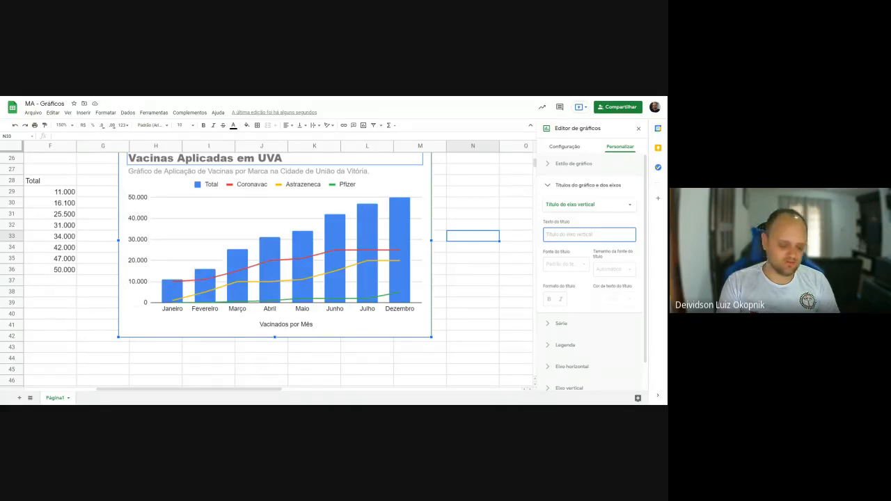
{"action": "type", "text": "Vacina"}
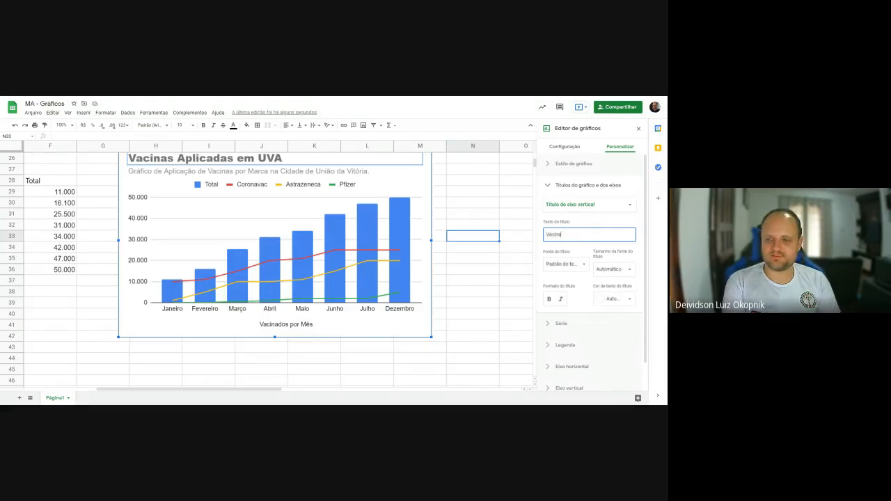
{"action": "type", "text": "s Aplicadas"}
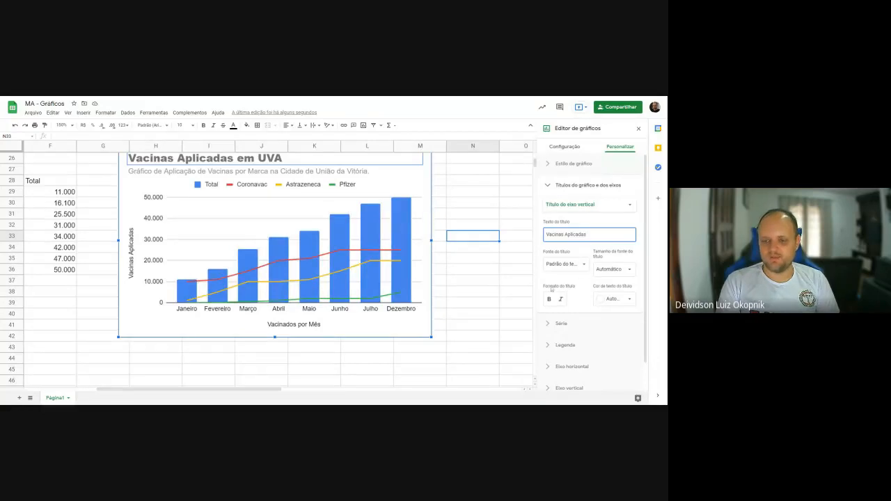
- Check the font and size options of the vertical axis title and set its text colour to blue
{"action": "left_click", "coordinate": [566, 268]}
{"action": "left_click", "coordinate": [583, 263]}
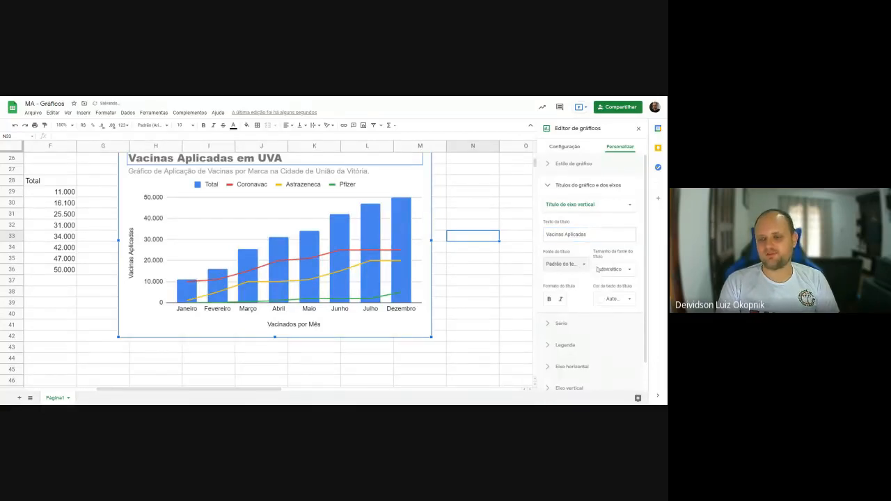
{"action": "left_click", "coordinate": [613, 269]}
{"action": "left_click", "coordinate": [629, 272]}
{"action": "left_click", "coordinate": [627, 299]}
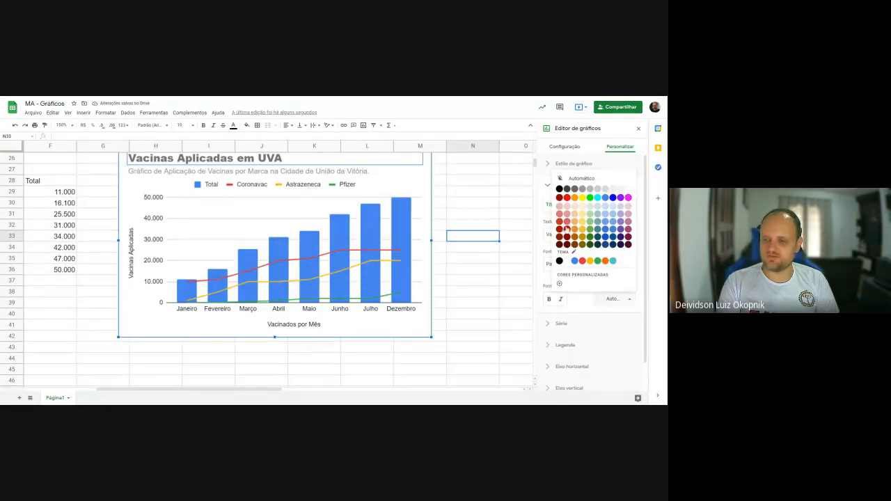
{"action": "left_click", "coordinate": [613, 198]}
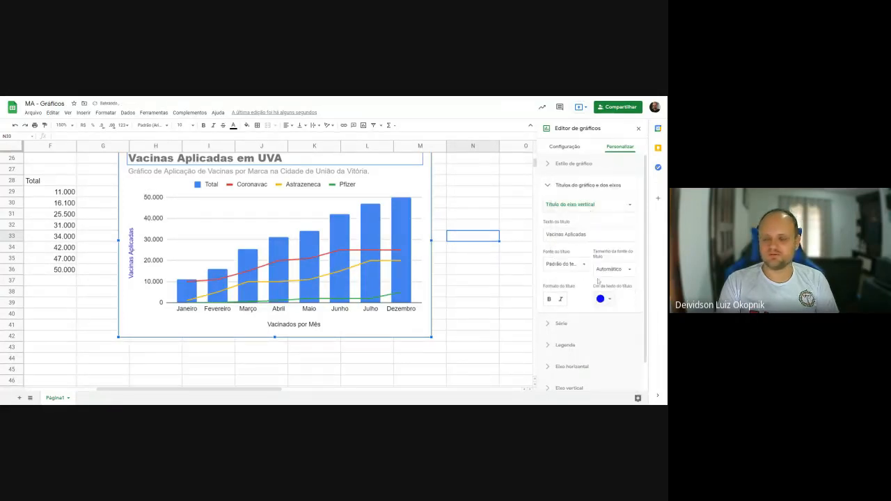
- Try a light yellow background for the vaccination chart and settle on light green as its background colour
{"action": "left_click", "coordinate": [571, 185]}
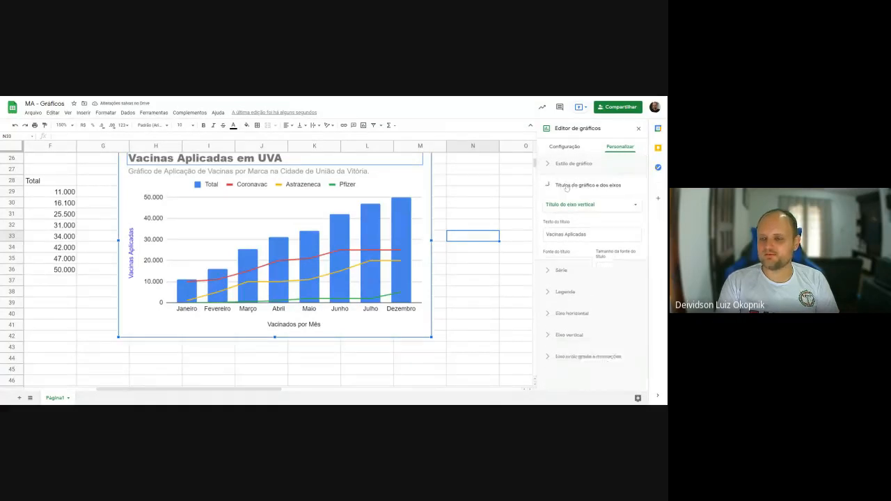
{"action": "left_click", "coordinate": [549, 166]}
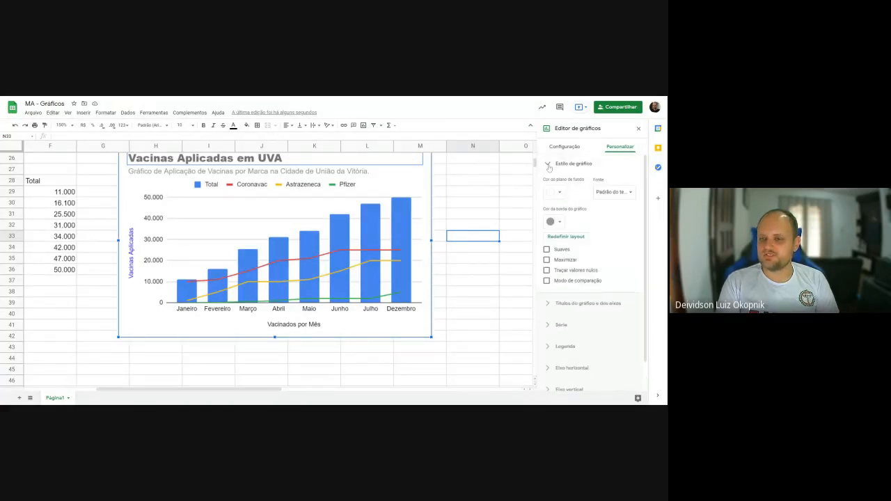
{"action": "left_click", "coordinate": [561, 195]}
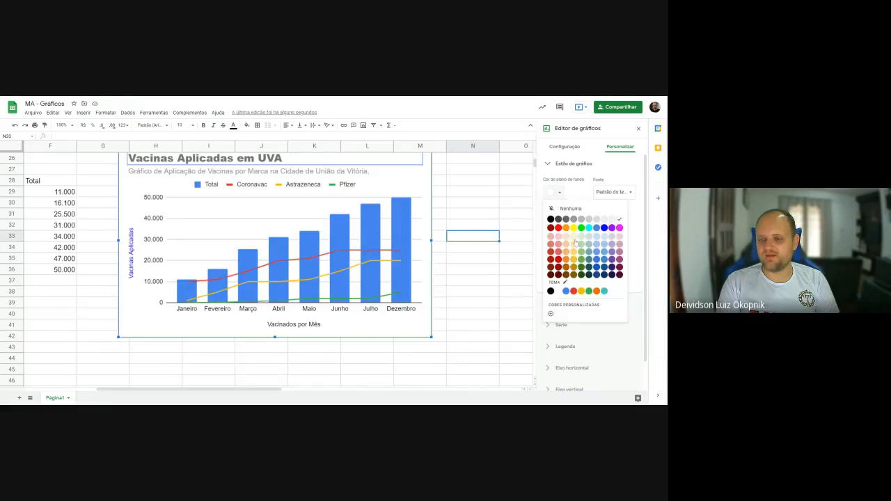
{"action": "left_click", "coordinate": [574, 237]}
{"action": "left_click", "coordinate": [559, 195]}
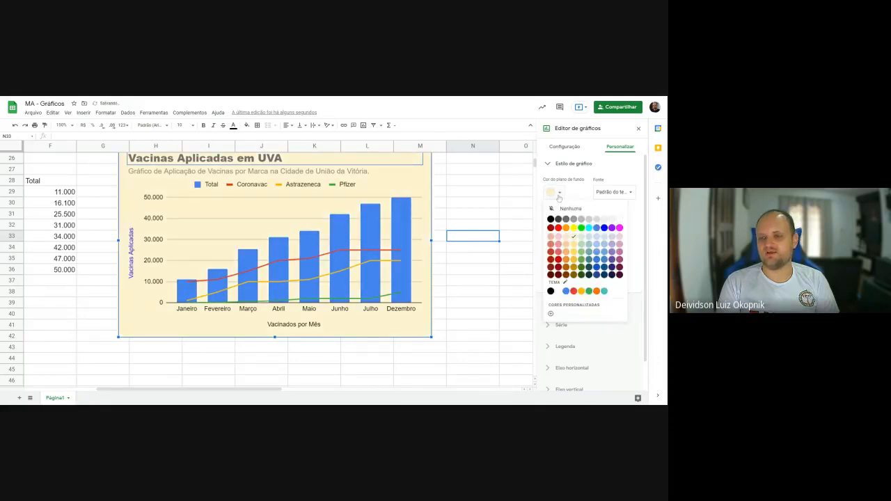
{"action": "left_click", "coordinate": [581, 238]}
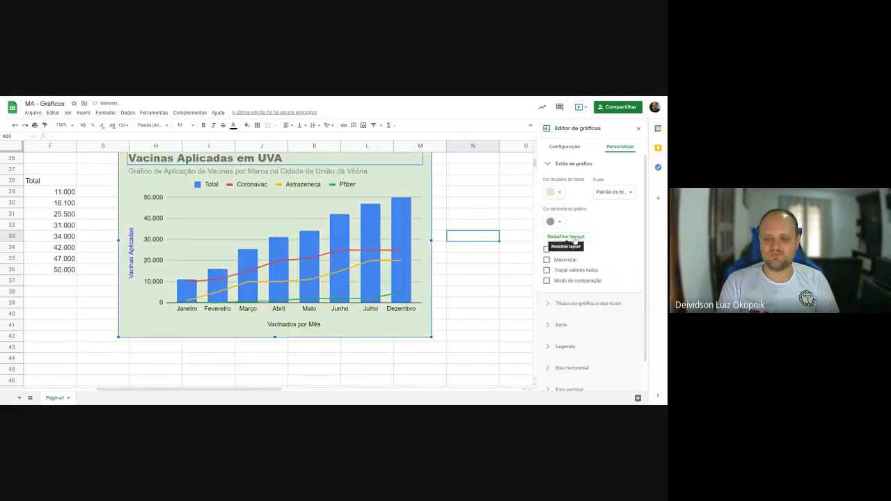
- Check the chart's font choices and set the chart border colour to dark grey
{"action": "left_click", "coordinate": [612, 192]}
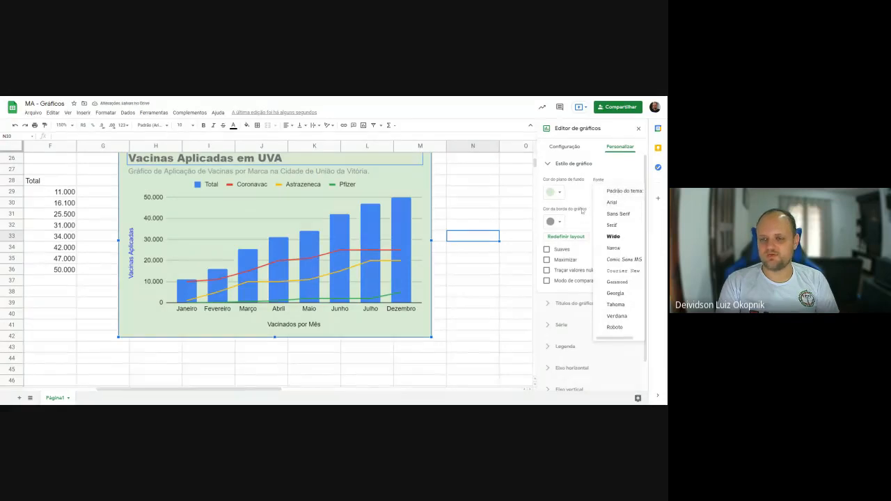
{"action": "left_click", "coordinate": [582, 211]}
{"action": "left_click", "coordinate": [560, 222]}
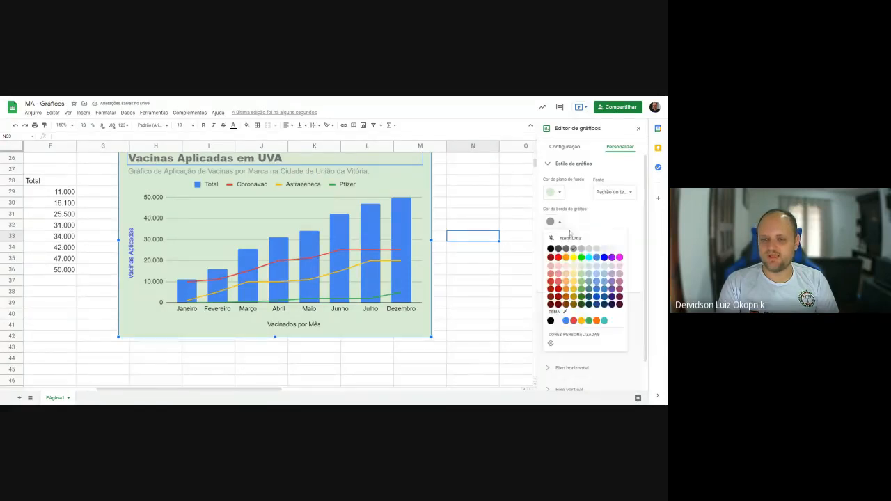
{"action": "left_click", "coordinate": [566, 250]}
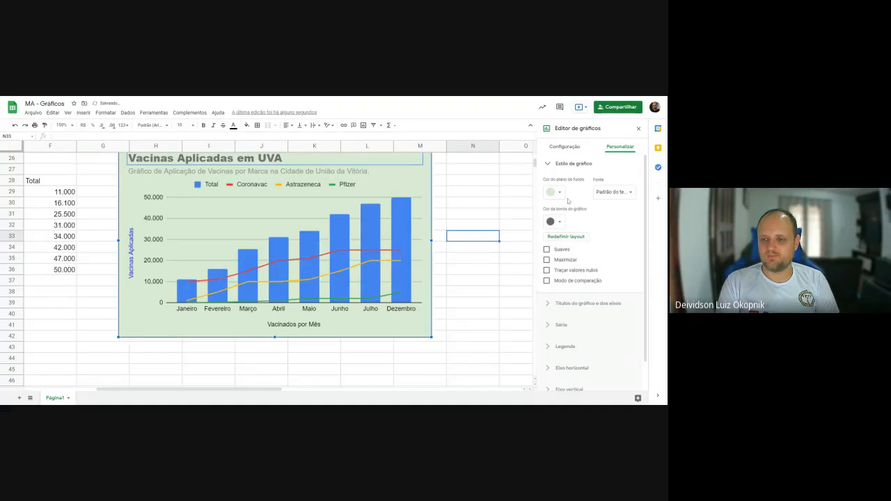
{"action": "left_click", "coordinate": [479, 271]}
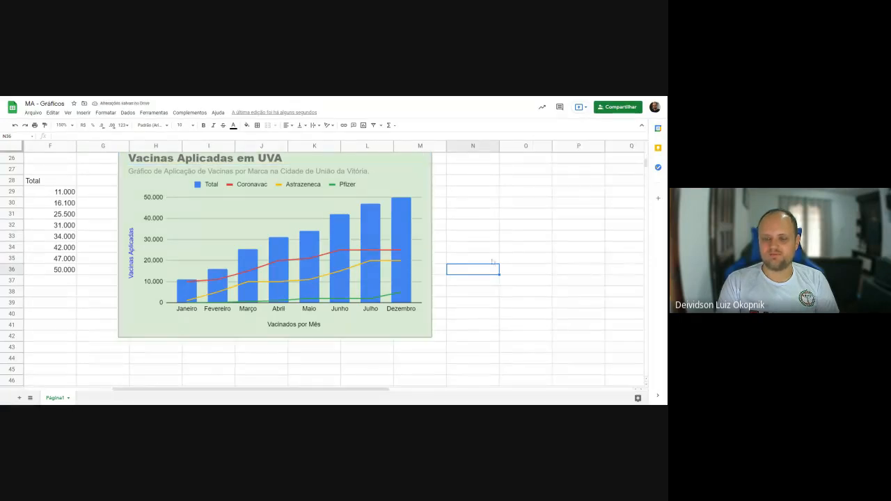
- Reopen the vaccination chart's style settings and enable the smooth line option (Suaves)
{"action": "double_click", "coordinate": [428, 199]}
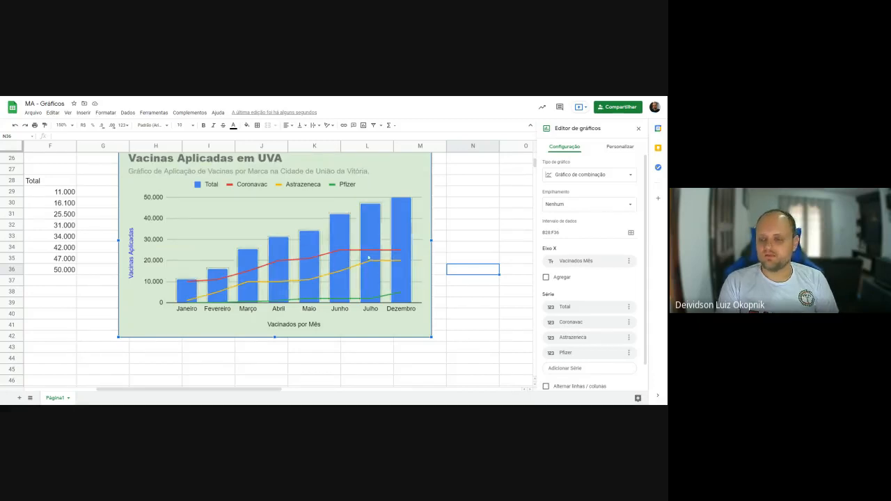
{"action": "left_click", "coordinate": [614, 149]}
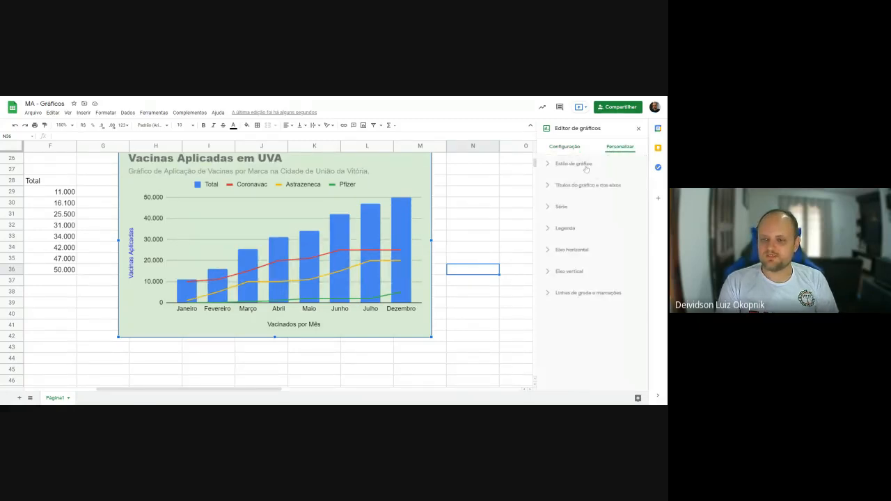
{"action": "left_click", "coordinate": [588, 167]}
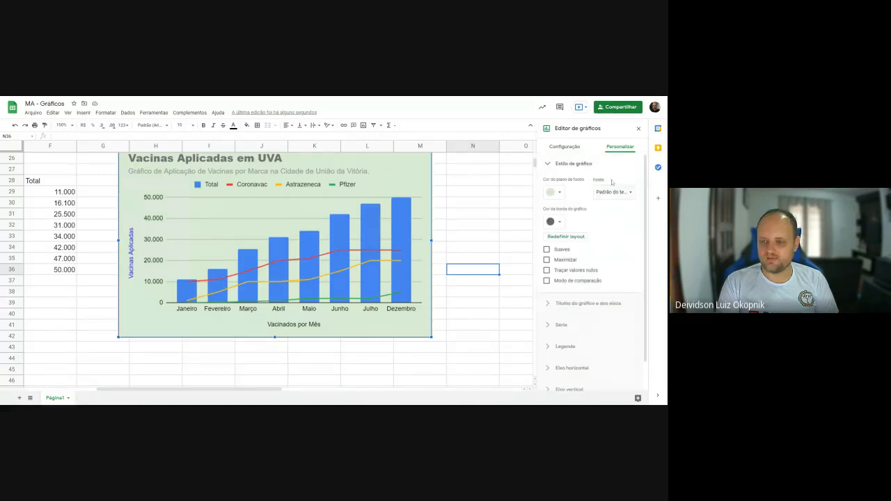
{"action": "left_click", "coordinate": [563, 252]}
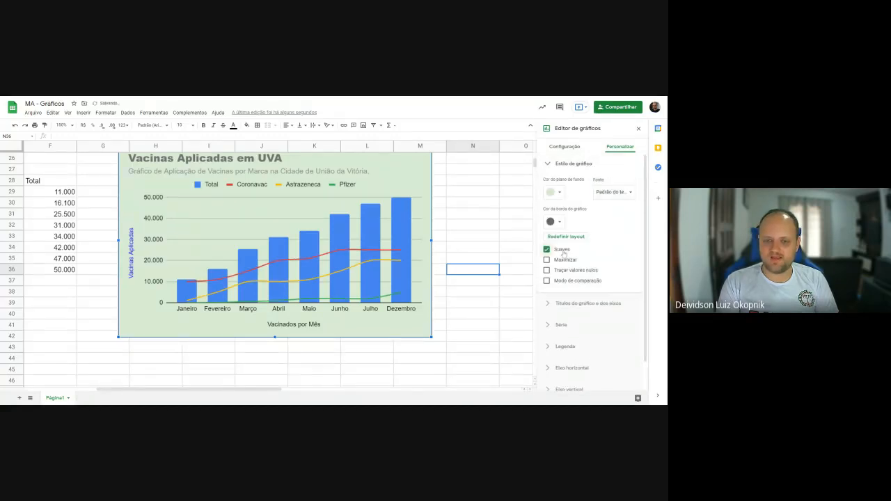
{"action": "left_click", "coordinate": [564, 252]}
{"action": "left_click", "coordinate": [564, 253]}
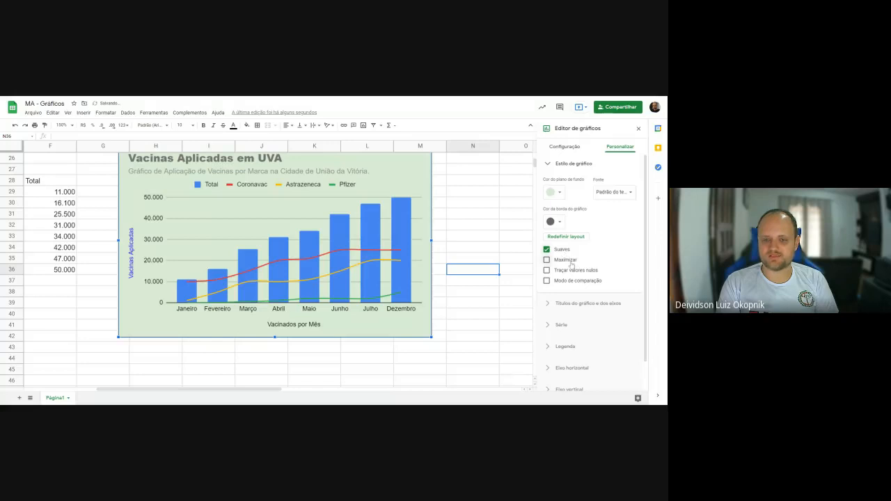
- Try the Maximizar and Traçar valores nulos options on the chart and switch both off again
{"action": "left_click", "coordinate": [566, 259]}
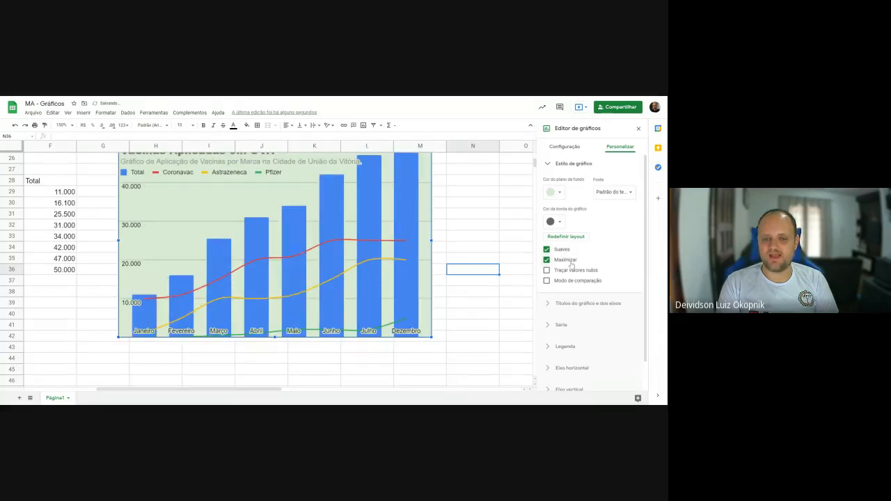
{"action": "left_click", "coordinate": [571, 262]}
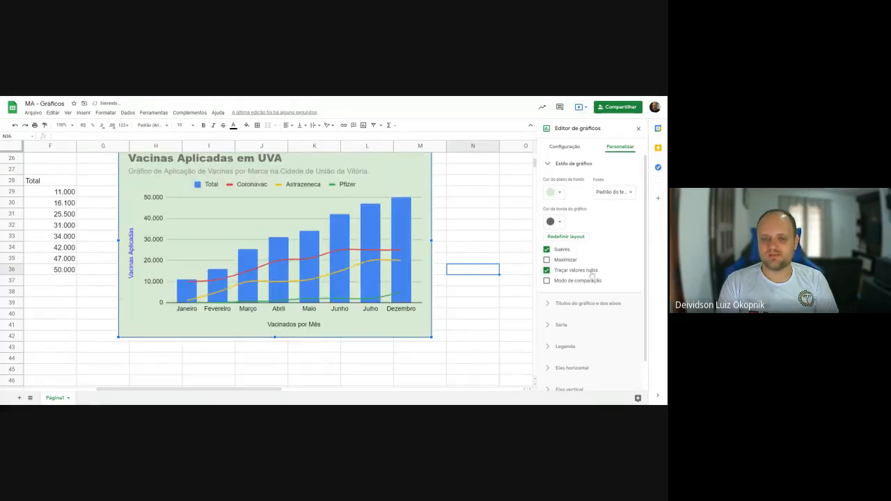
{"action": "left_click", "coordinate": [590, 271]}
{"action": "left_click", "coordinate": [591, 281]}
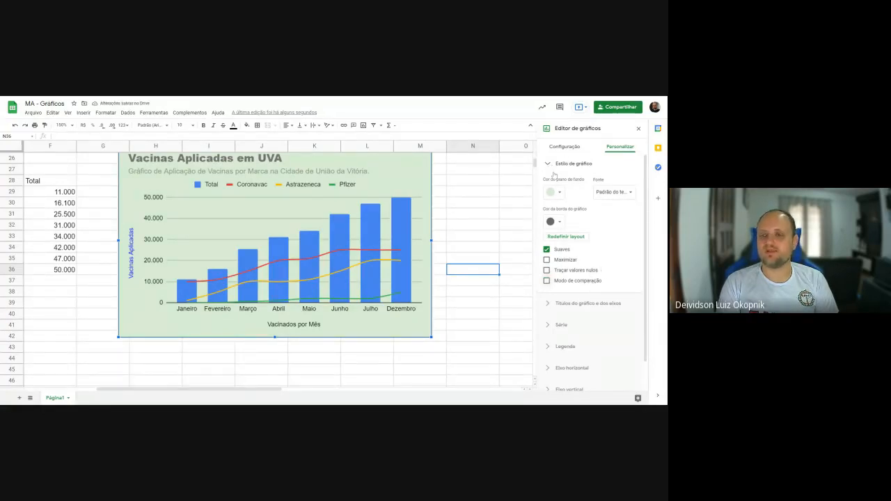
- Examine the series formatting settings, including the list of series and the available series types
{"action": "left_click", "coordinate": [548, 165]}
{"action": "left_click", "coordinate": [549, 188]}
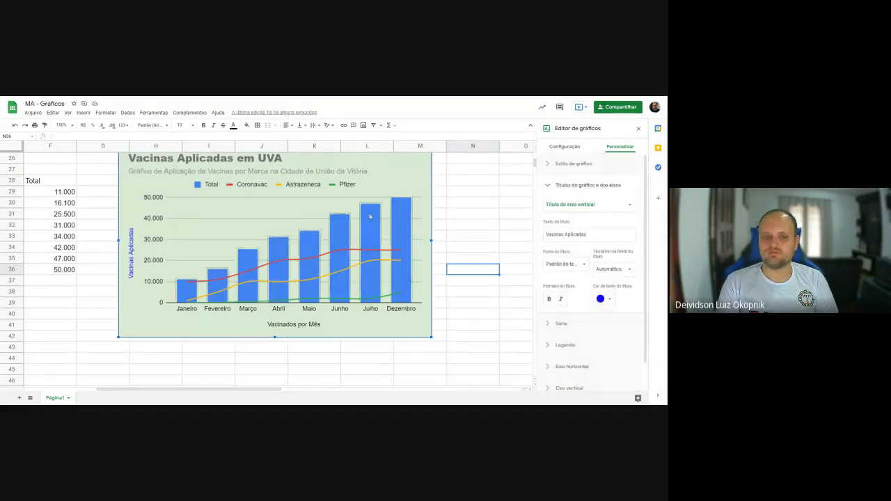
{"action": "left_click", "coordinate": [548, 186]}
{"action": "left_click", "coordinate": [546, 208]}
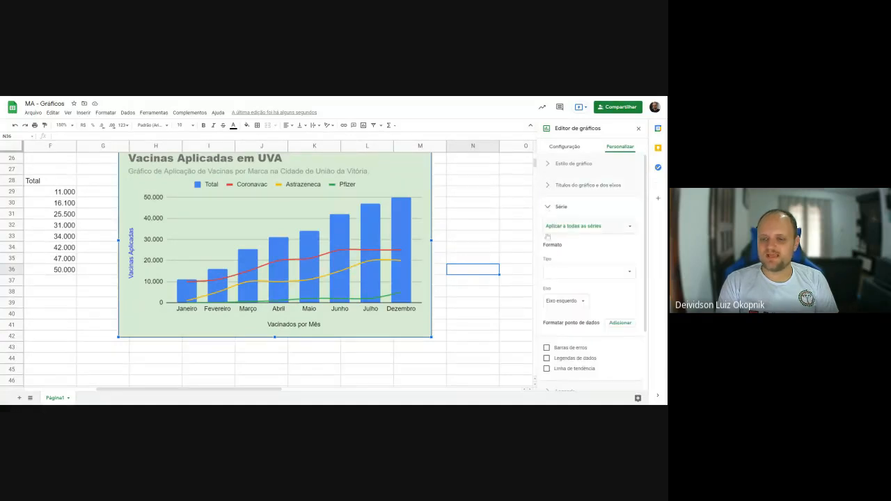
{"action": "left_click", "coordinate": [587, 229]}
{"action": "left_click", "coordinate": [629, 216]}
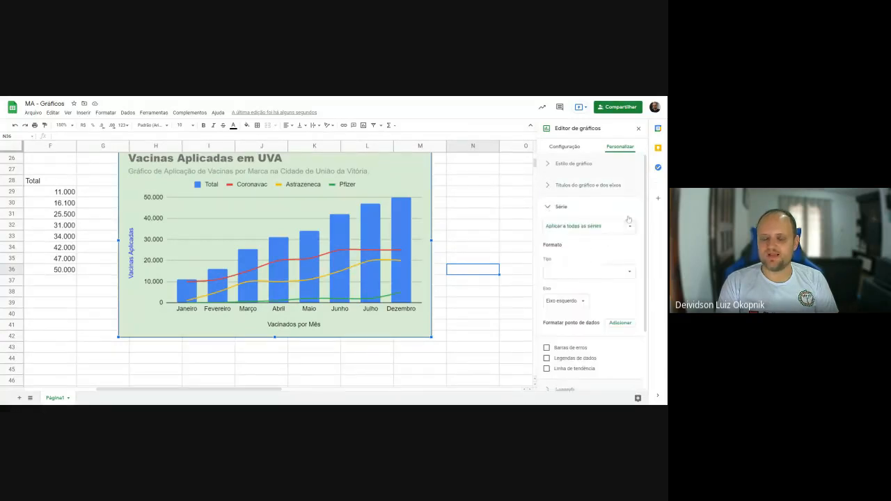
{"action": "left_click", "coordinate": [605, 212]}
{"action": "left_click", "coordinate": [605, 229]}
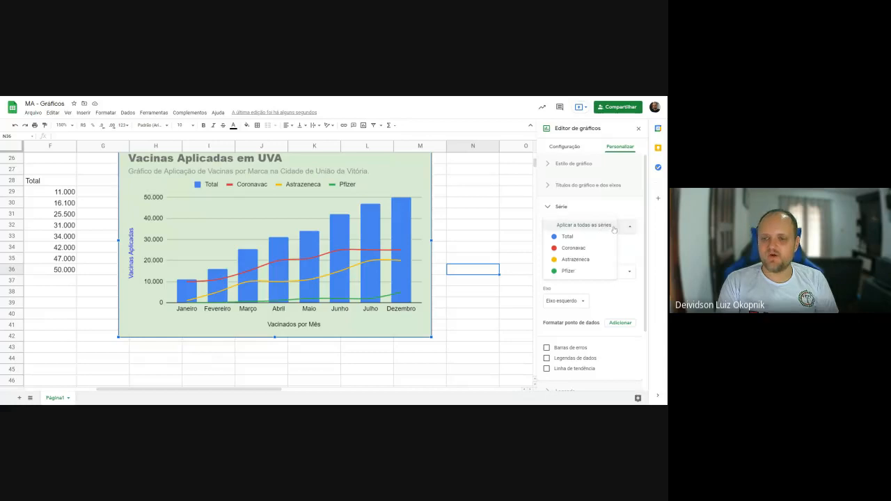
{"action": "left_click", "coordinate": [617, 230]}
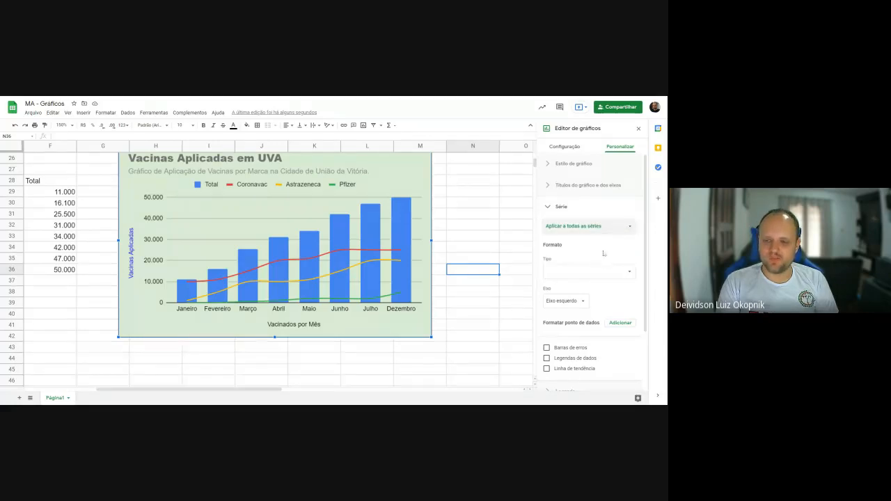
{"action": "scroll", "coordinate": [631, 228], "scroll_direction": "down", "scroll_amount": 2}
{"action": "left_click", "coordinate": [631, 213]}
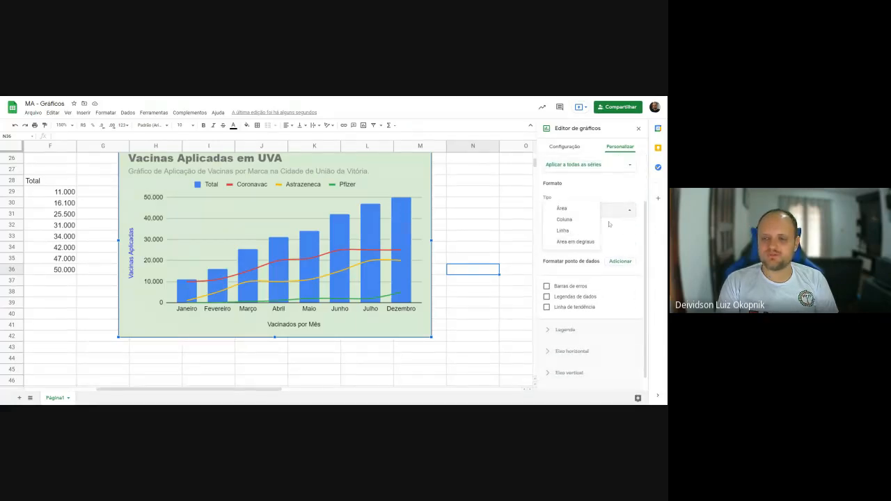
{"action": "left_click", "coordinate": [630, 193]}
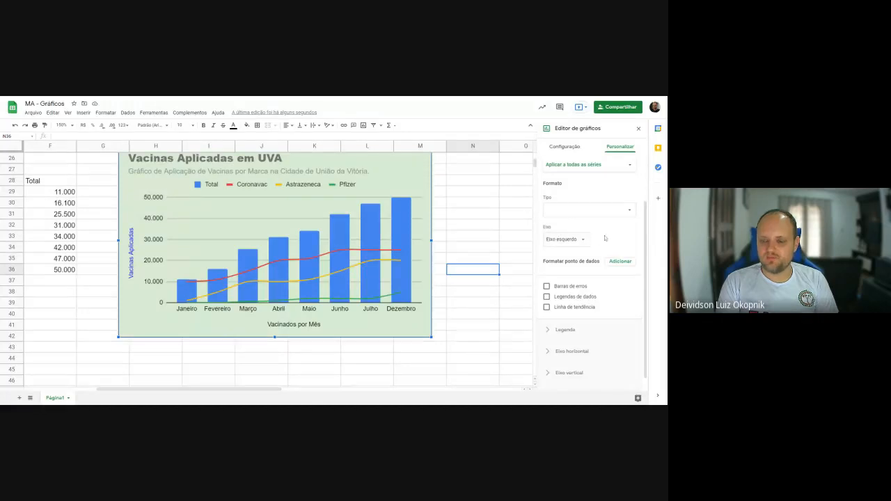
- Try percentage error bars with a value of 5 on all series and remove them again
{"action": "left_click", "coordinate": [547, 286]}
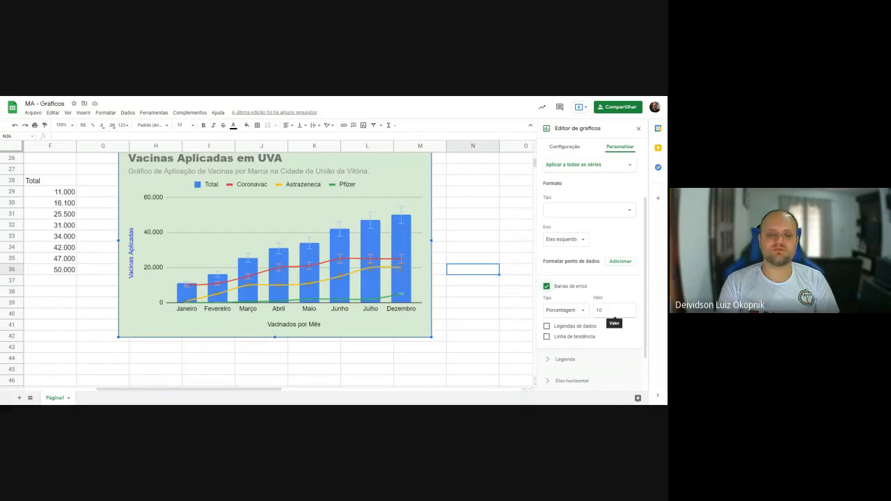
{"action": "left_click", "coordinate": [614, 313]}
{"action": "type", "text": "5"}
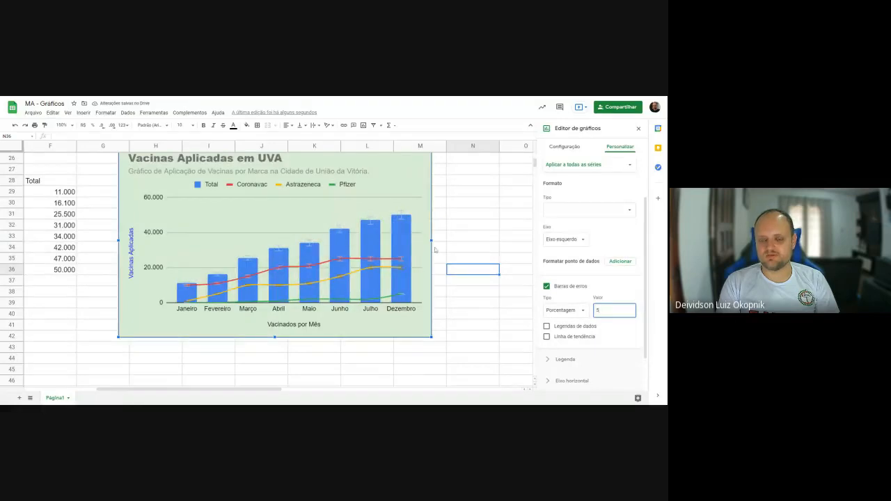
{"action": "left_click", "coordinate": [568, 286]}
- Try data labels on all series, look over their options and remove the labels again
{"action": "left_click", "coordinate": [571, 297]}
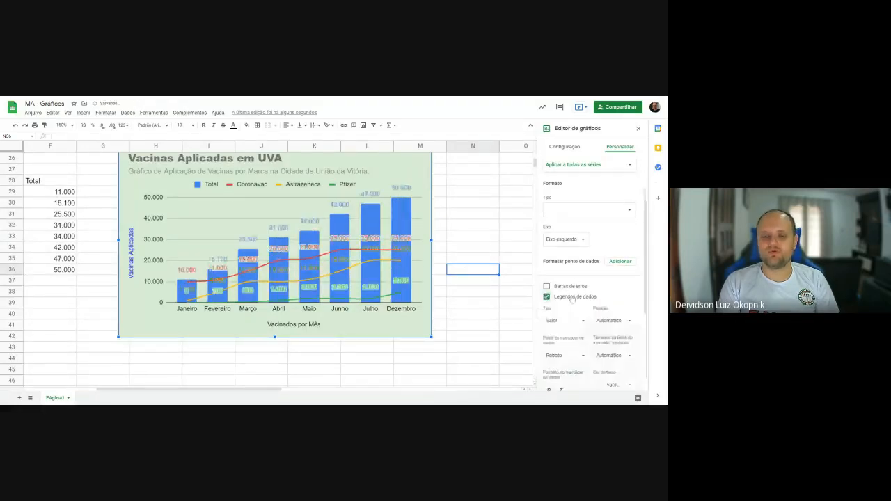
{"action": "left_click", "coordinate": [568, 298]}
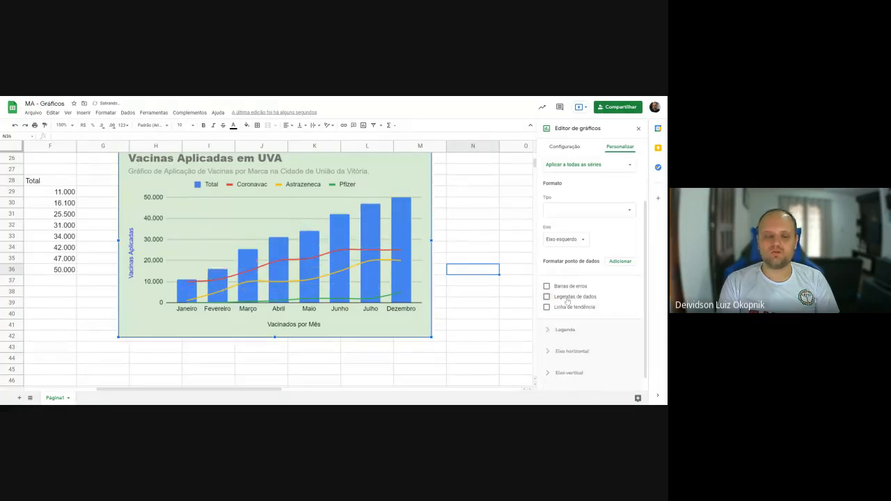
{"action": "left_click", "coordinate": [562, 299]}
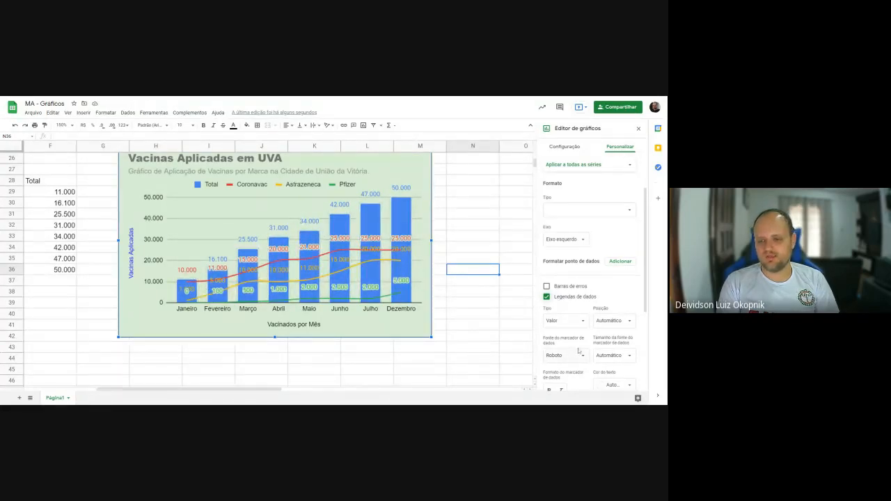
{"action": "left_click", "coordinate": [582, 326]}
{"action": "left_click", "coordinate": [566, 309]}
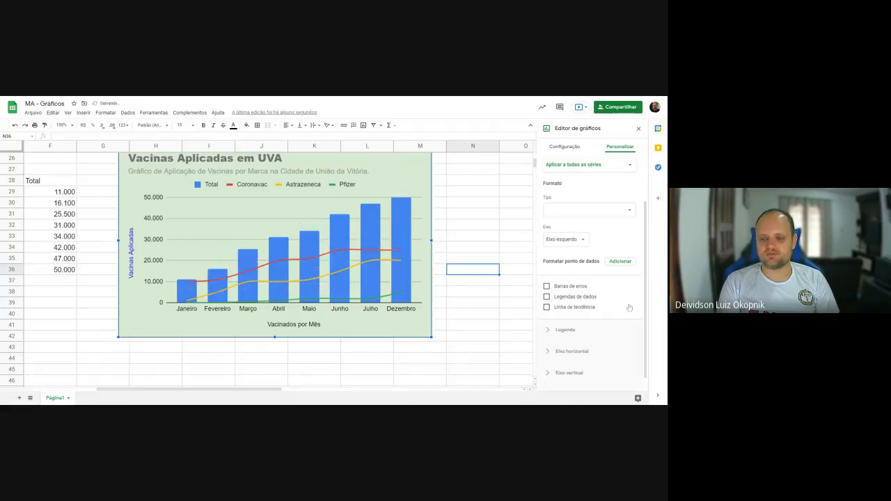
- Add trendlines to all series, trying the Exponencial type before setting it to Polinomial
{"action": "left_click", "coordinate": [558, 307]}
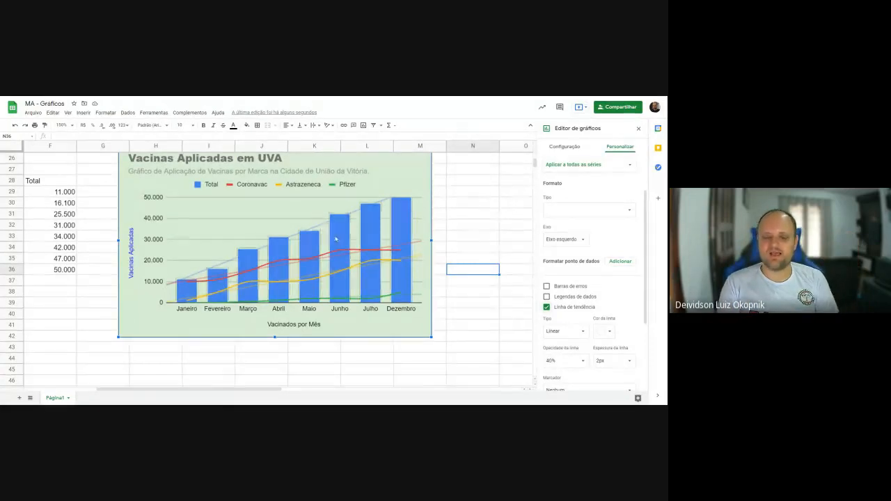
{"action": "left_click", "coordinate": [577, 332]}
{"action": "left_click", "coordinate": [584, 341]}
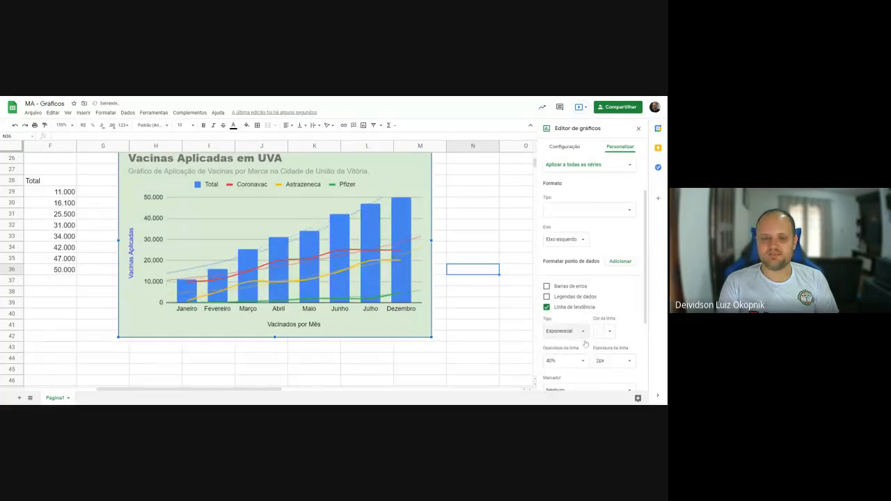
{"action": "left_click", "coordinate": [571, 330]}
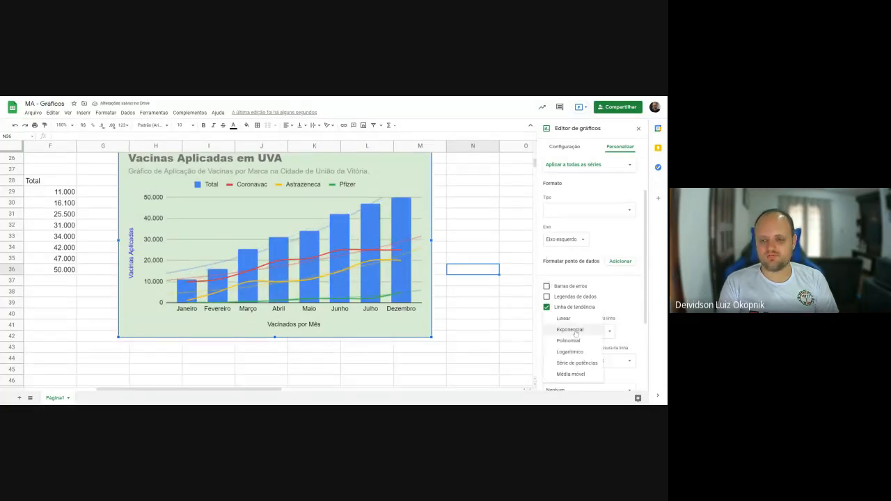
{"action": "left_click", "coordinate": [569, 341]}
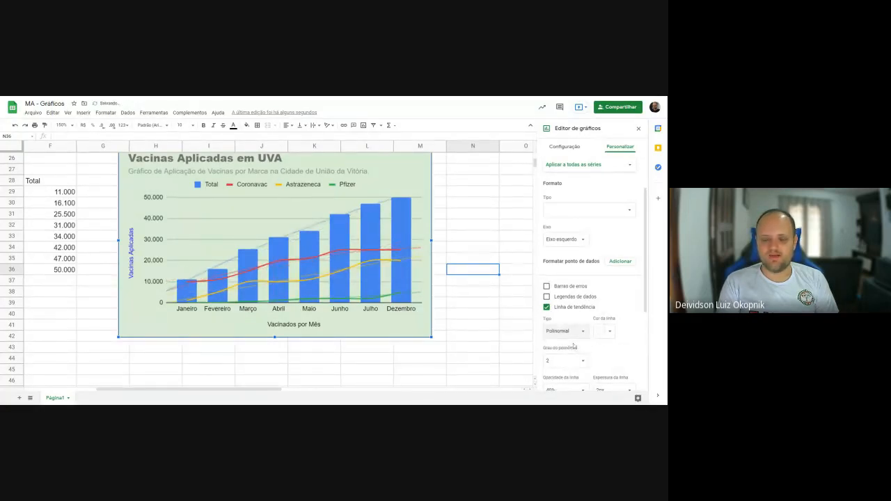
- Try the Logarítmico, Série de potências and Média móvel trendline types on all series and remove the trendlines
{"action": "left_click", "coordinate": [574, 333]}
{"action": "left_click", "coordinate": [576, 333]}
{"action": "left_click", "coordinate": [577, 333]}
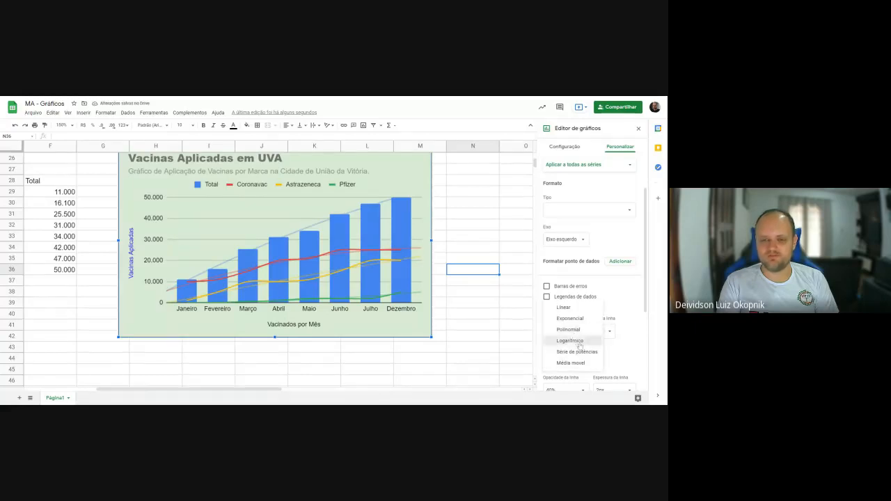
{"action": "left_click", "coordinate": [580, 342]}
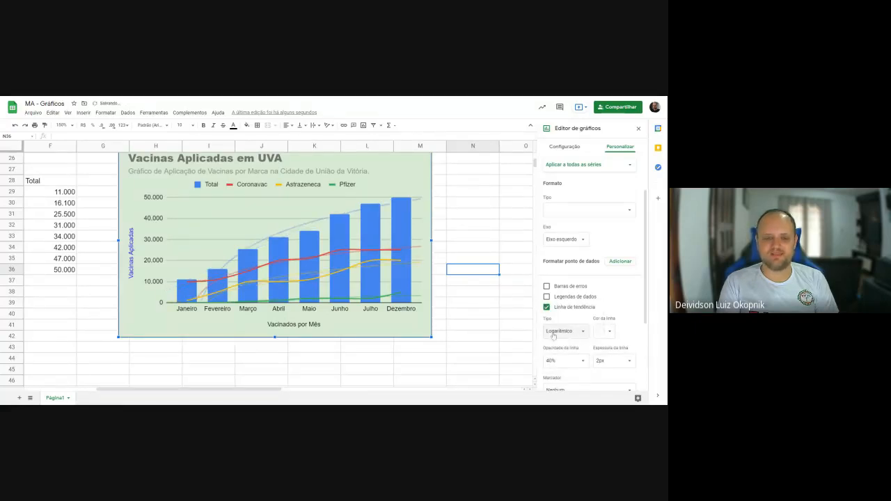
{"action": "left_click", "coordinate": [566, 332]}
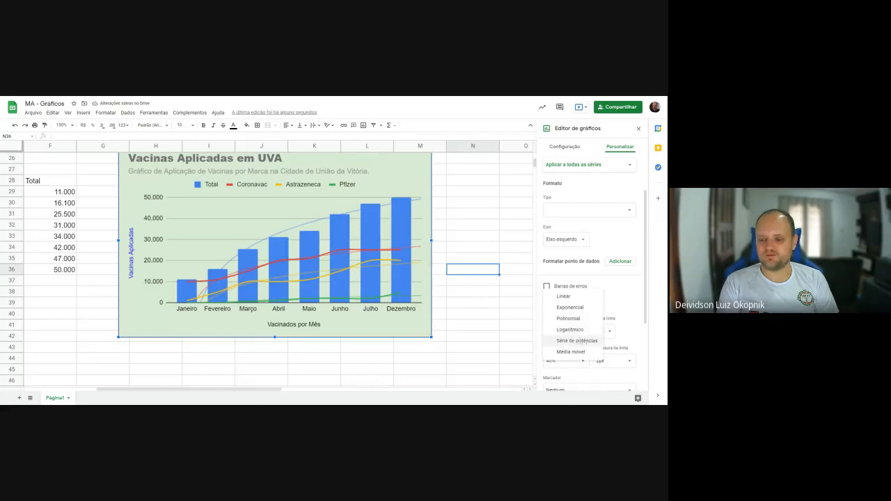
{"action": "left_click", "coordinate": [581, 344]}
{"action": "left_click", "coordinate": [556, 334]}
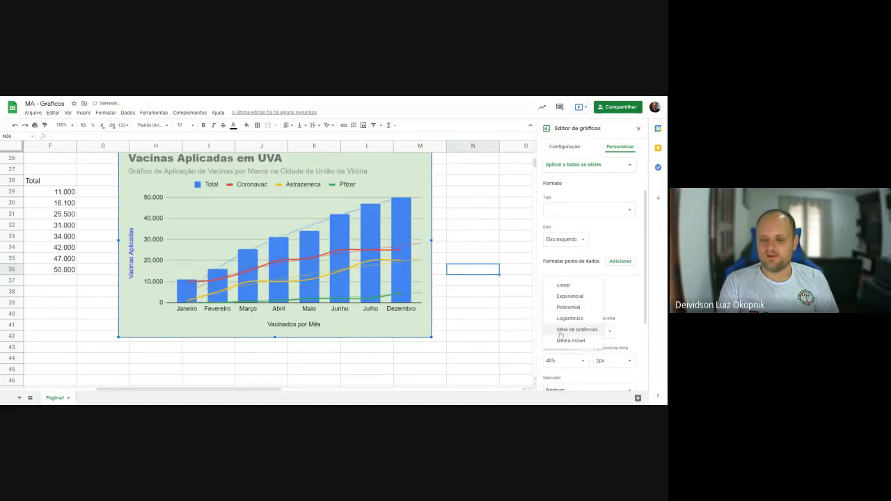
{"action": "left_click", "coordinate": [574, 343]}
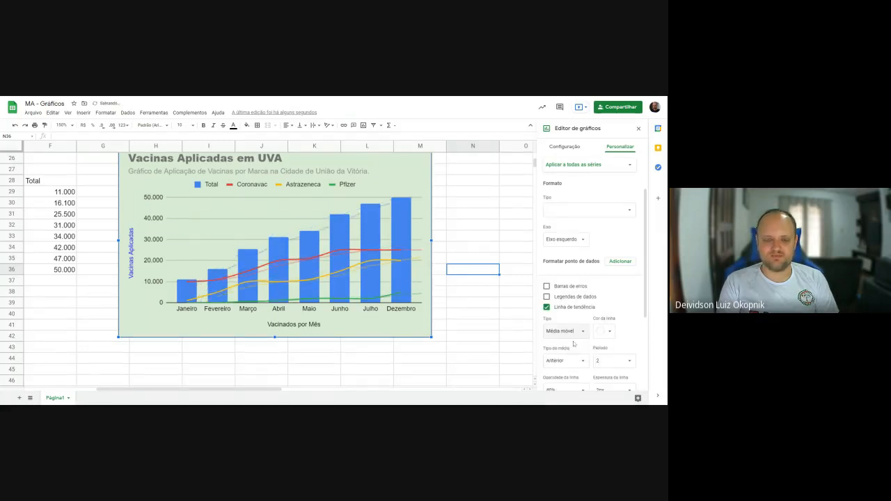
{"action": "left_click", "coordinate": [574, 332]}
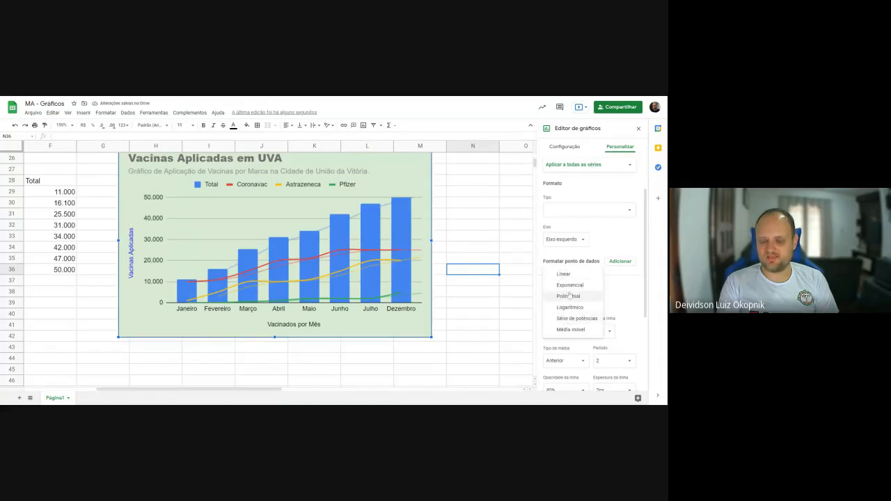
{"action": "left_click", "coordinate": [583, 311]}
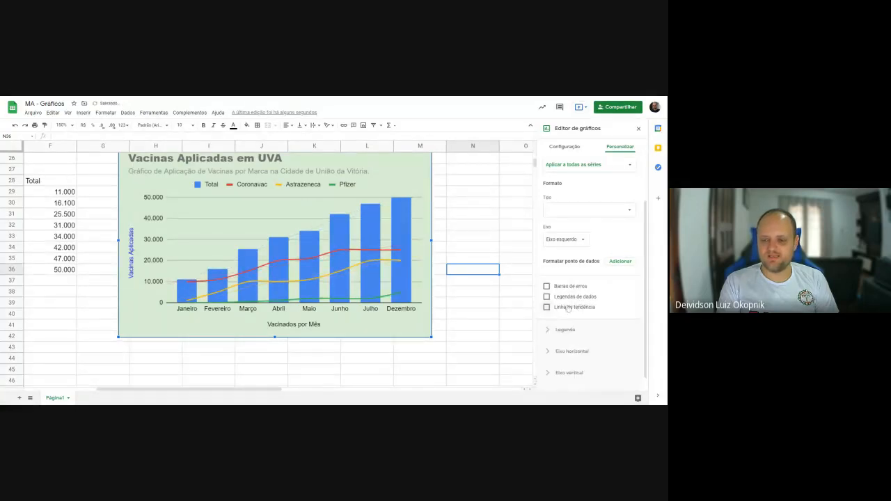
- Try Linear trendlines on all series with line thicknesses of 4px and 8px, and remove them again
{"action": "scroll", "coordinate": [599, 308], "scroll_direction": "down", "scroll_amount": 2}
{"action": "left_click", "coordinate": [602, 302]}
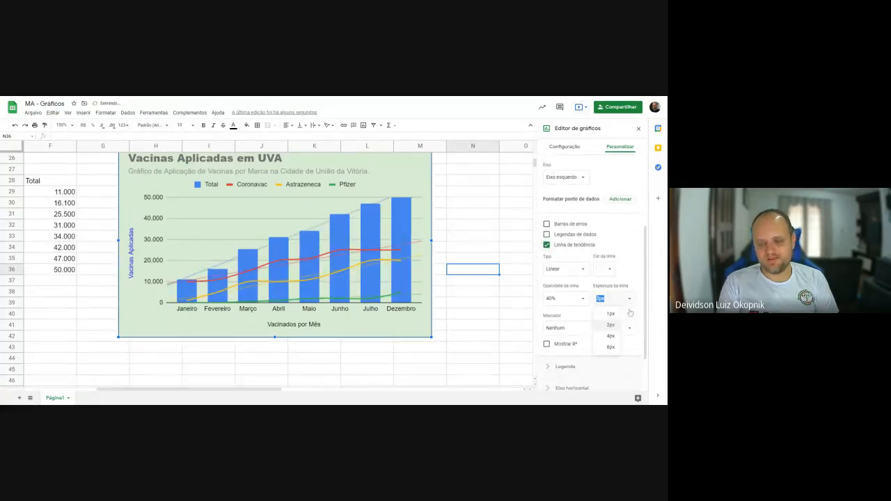
{"action": "left_click", "coordinate": [611, 336]}
{"action": "left_click", "coordinate": [630, 298]}
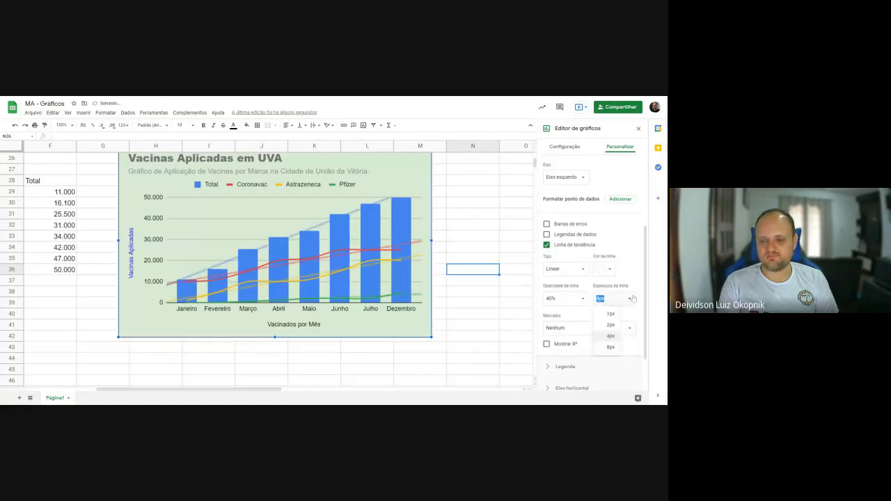
{"action": "left_click", "coordinate": [611, 347]}
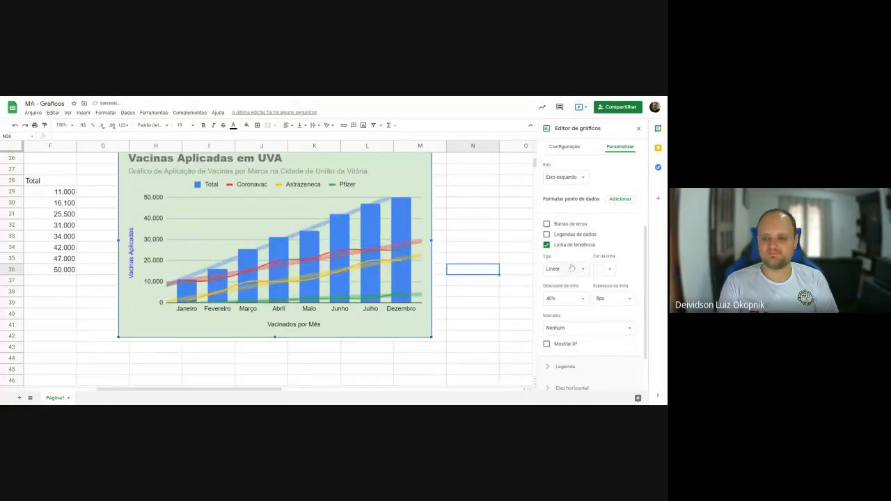
{"action": "left_click", "coordinate": [565, 246]}
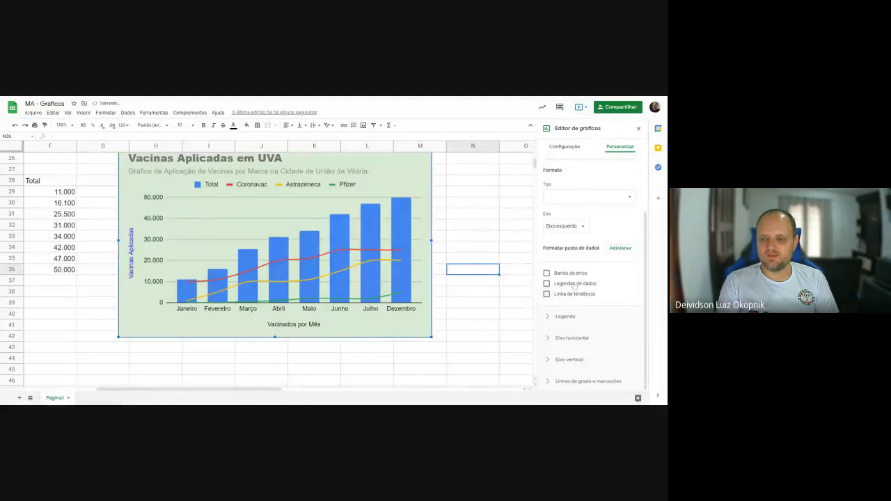
- Try percentage error bars with a value of 10 on the Total series only and remove them again
{"action": "scroll", "coordinate": [589, 303], "scroll_direction": "up", "scroll_amount": 2}
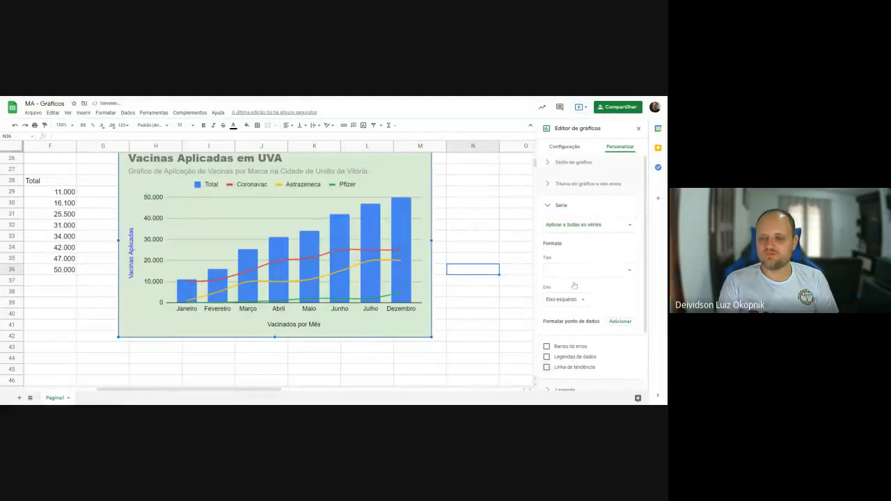
{"action": "left_click", "coordinate": [573, 226]}
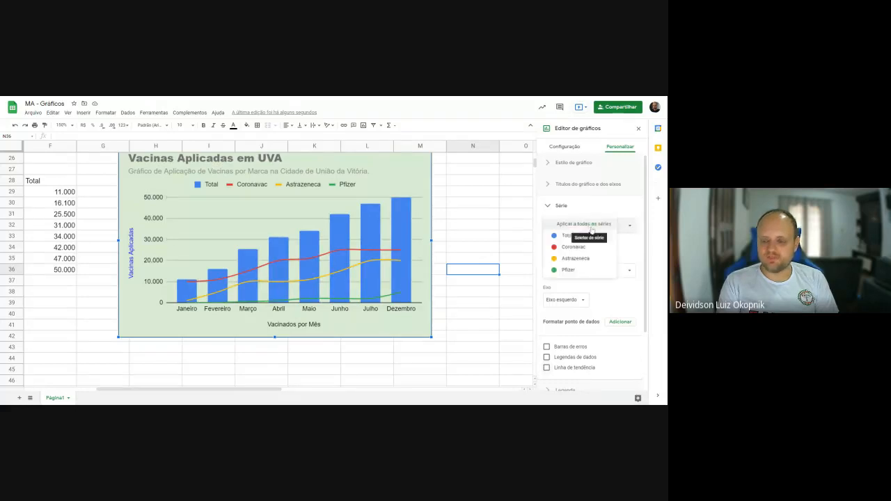
{"action": "left_click", "coordinate": [567, 235]}
{"action": "scroll", "coordinate": [575, 292], "scroll_direction": "down", "scroll_amount": 3}
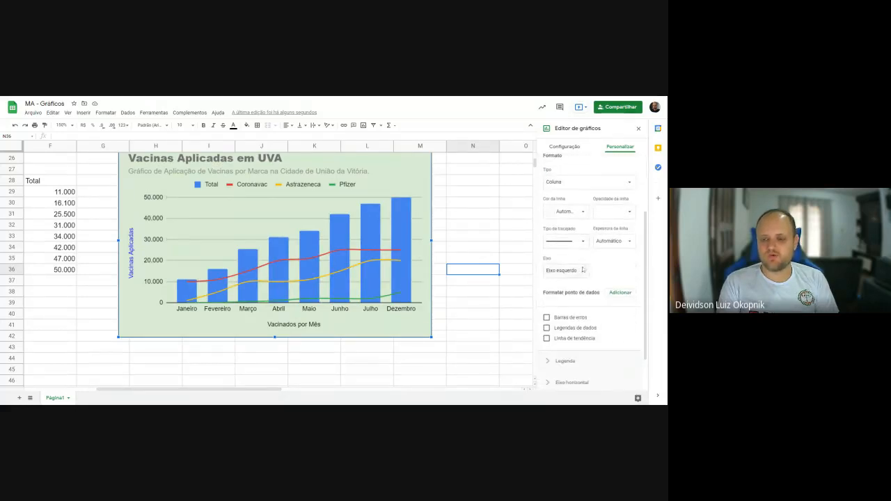
{"action": "left_click", "coordinate": [566, 320]}
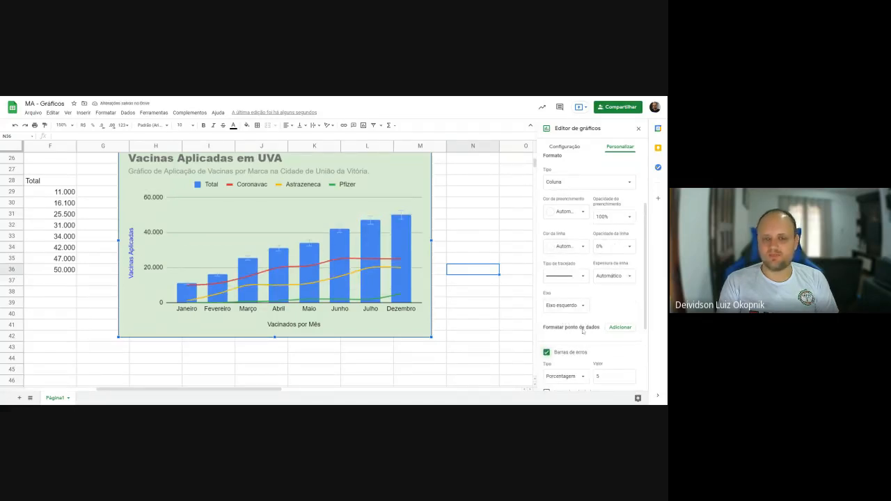
{"action": "scroll", "coordinate": [593, 339], "scroll_direction": "down", "scroll_amount": 2}
{"action": "double_click", "coordinate": [606, 305]}
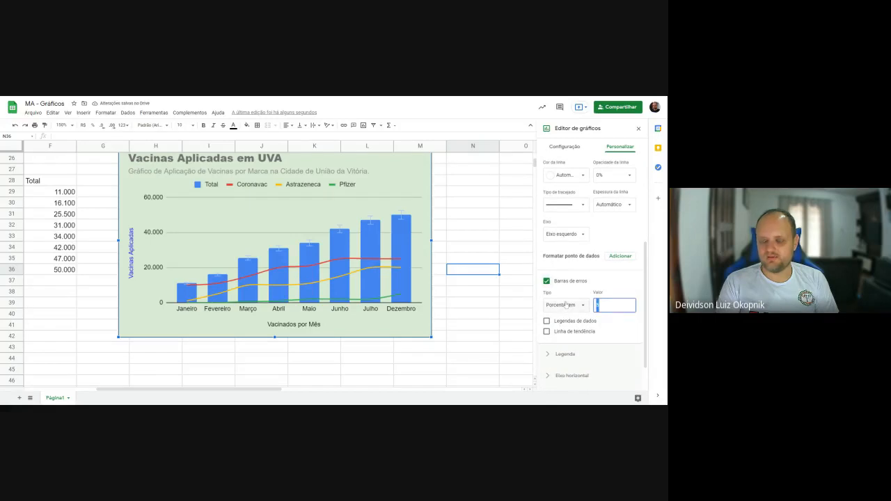
{"action": "type", "text": "10"}
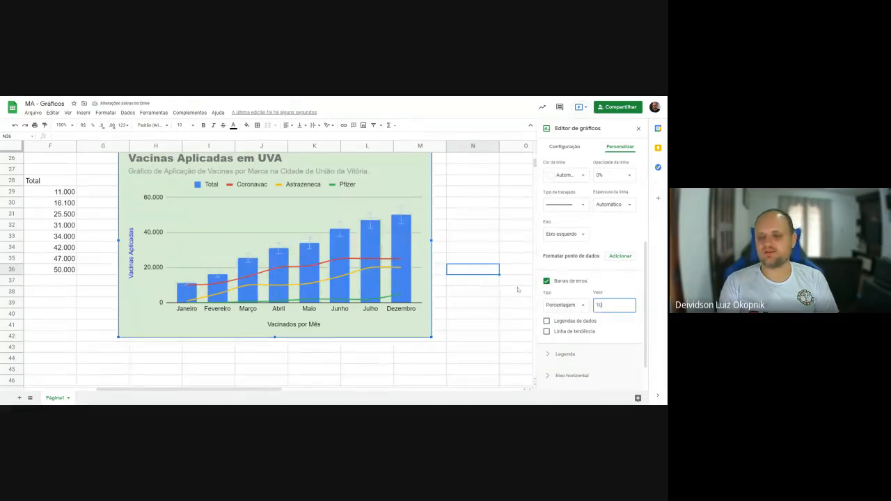
{"action": "left_click", "coordinate": [550, 282]}
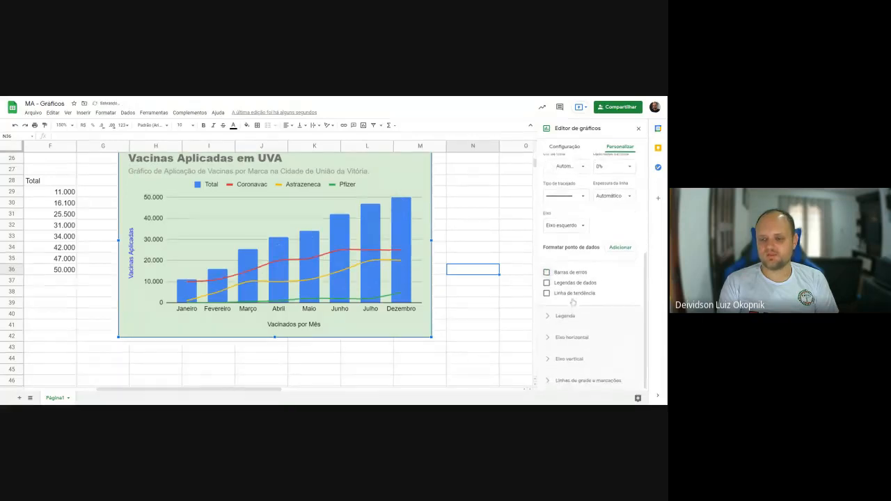
{"action": "scroll", "coordinate": [580, 311], "scroll_direction": "up", "scroll_amount": 5}
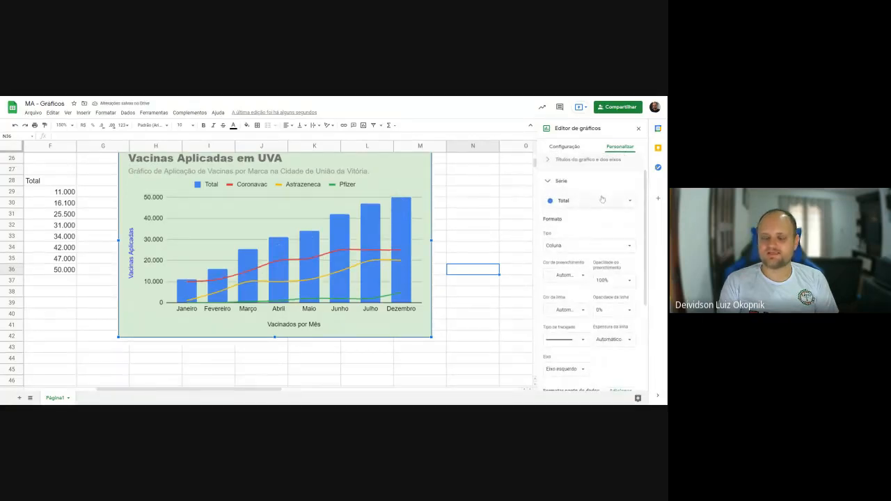
{"action": "left_click", "coordinate": [606, 202]}
{"action": "left_click", "coordinate": [606, 202]}
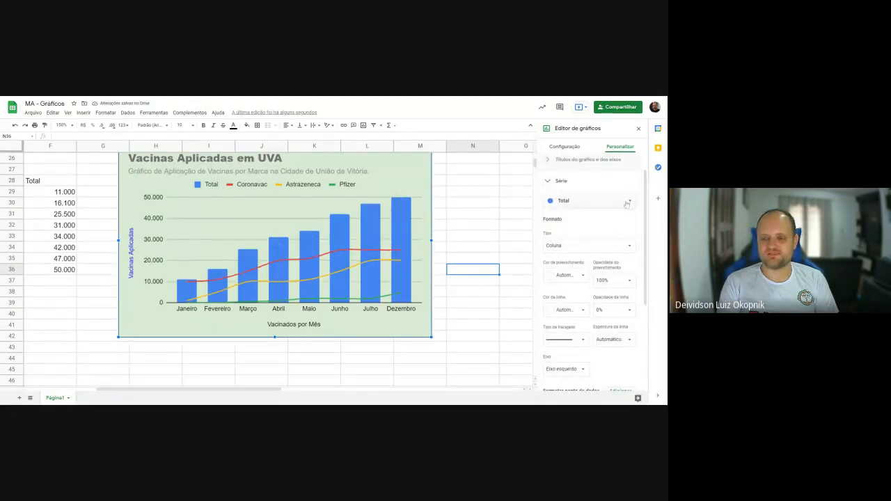
{"action": "left_click", "coordinate": [547, 183]}
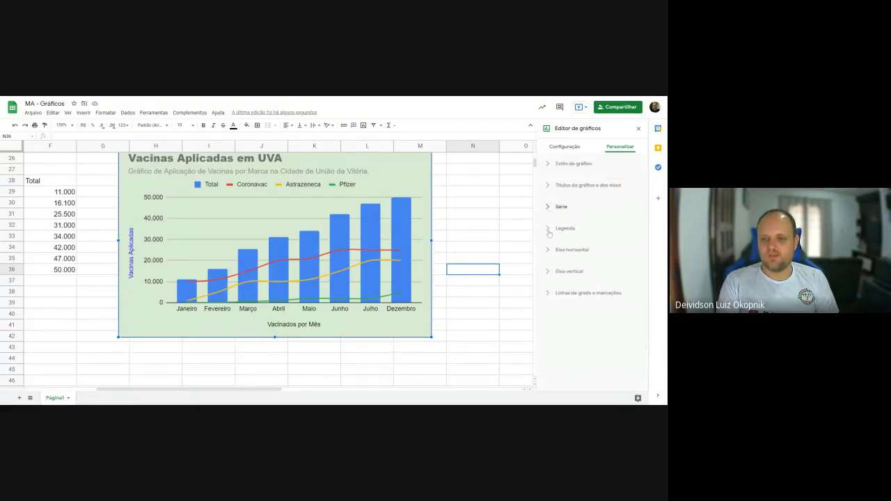
- Try the legend positions Direita, Esquerda, Dentro and Acima on the vaccination chart
{"action": "left_click", "coordinate": [549, 230]}
{"action": "scroll", "coordinate": [578, 257], "scroll_direction": "down", "scroll_amount": 1}
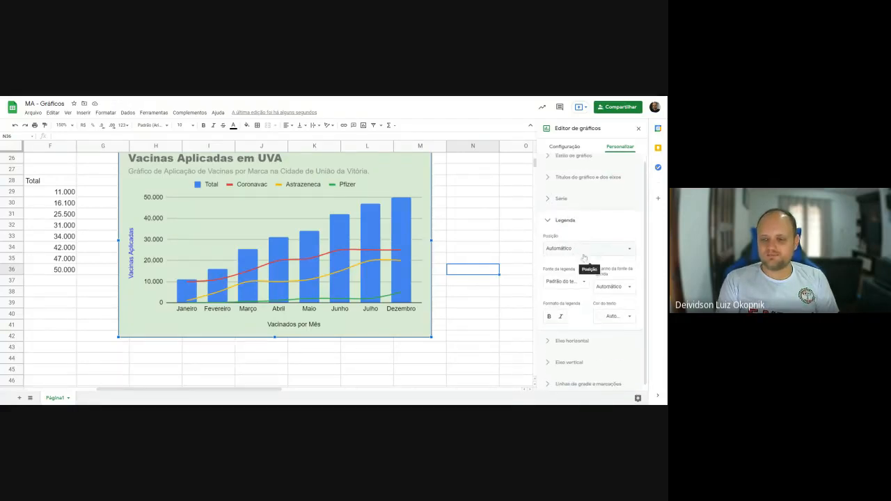
{"action": "left_click", "coordinate": [578, 249]}
{"action": "left_click", "coordinate": [576, 210]}
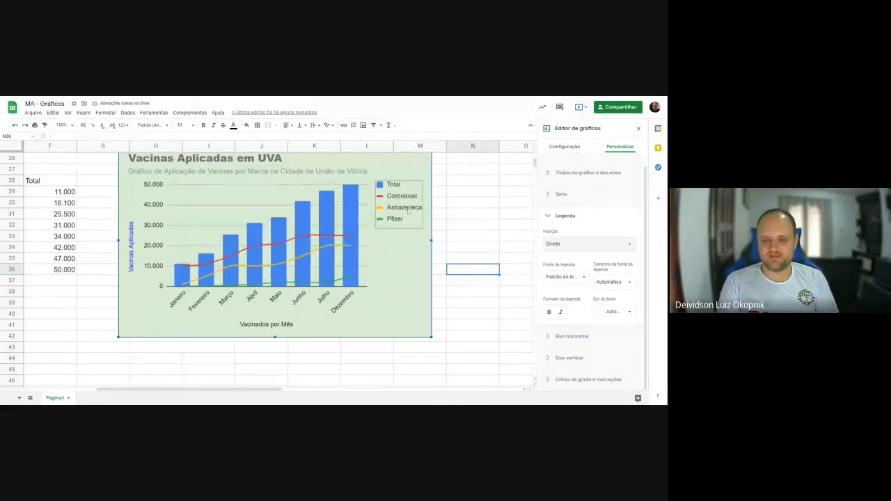
{"action": "left_click", "coordinate": [585, 245]}
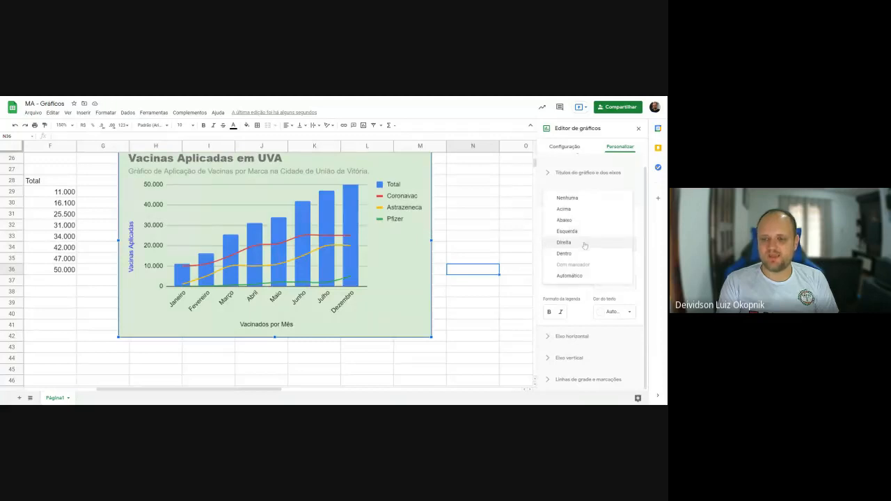
{"action": "left_click", "coordinate": [585, 232]}
{"action": "left_click", "coordinate": [572, 245]}
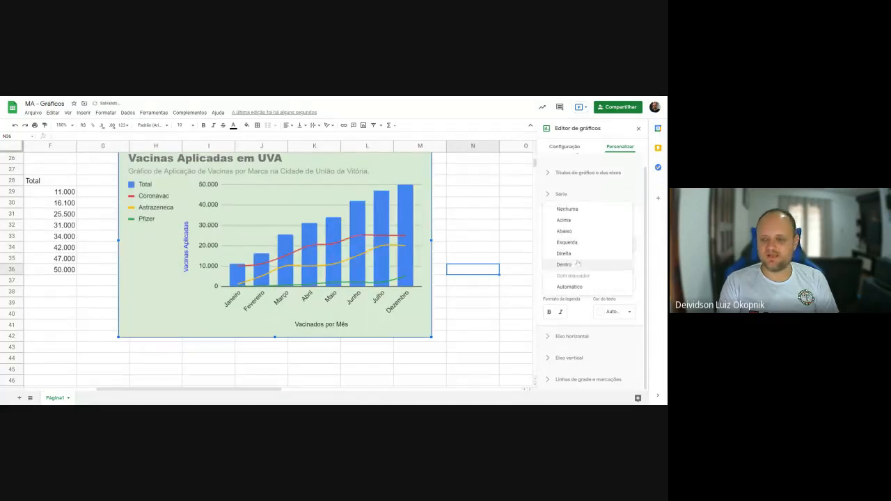
{"action": "left_click", "coordinate": [575, 266]}
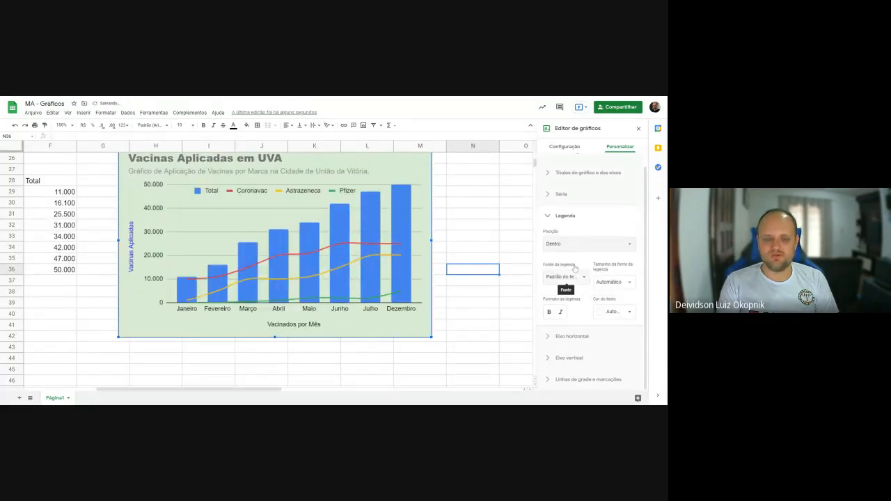
{"action": "left_click", "coordinate": [575, 245]}
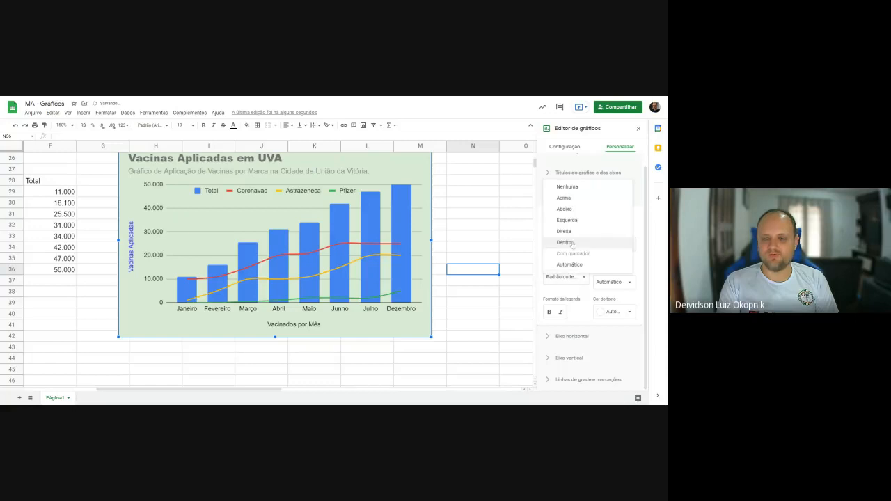
{"action": "left_click", "coordinate": [577, 200]}
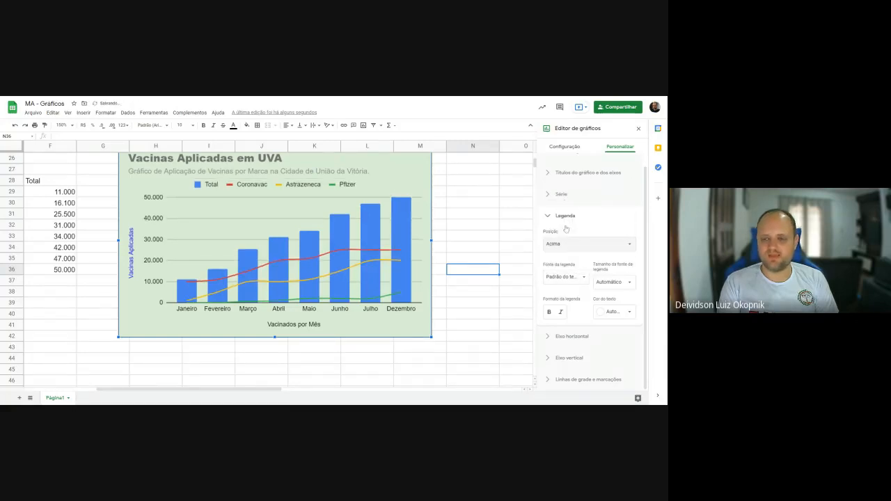
- Set the vaccination chart's legend position to Dentro
{"action": "left_click", "coordinate": [564, 243]}
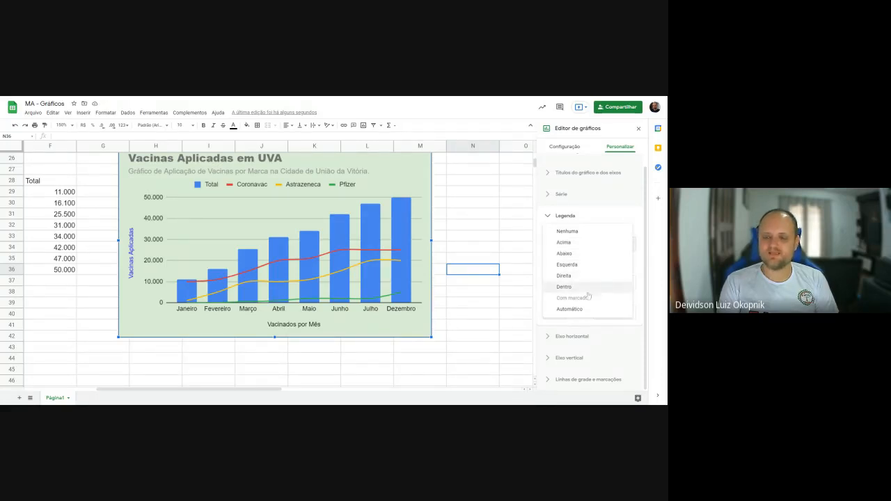
{"action": "left_click", "coordinate": [576, 291]}
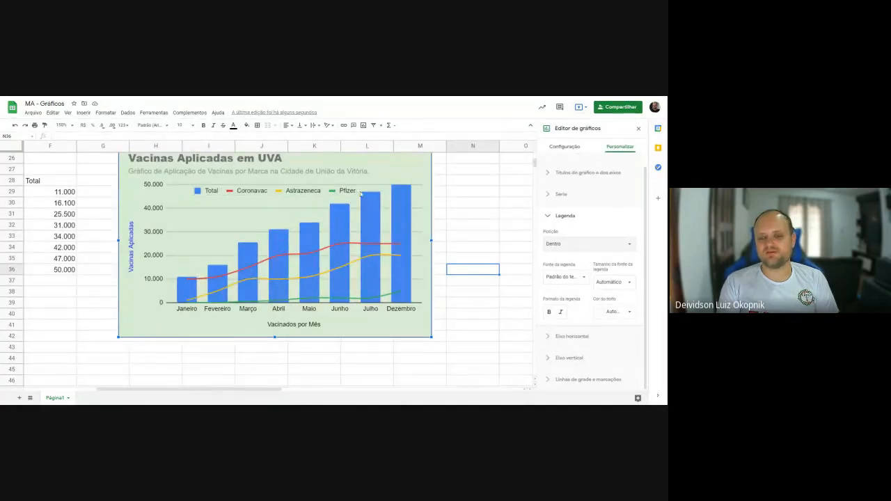
{"action": "left_click", "coordinate": [586, 283]}
{"action": "left_click", "coordinate": [614, 240]}
{"action": "left_click", "coordinate": [608, 217]}
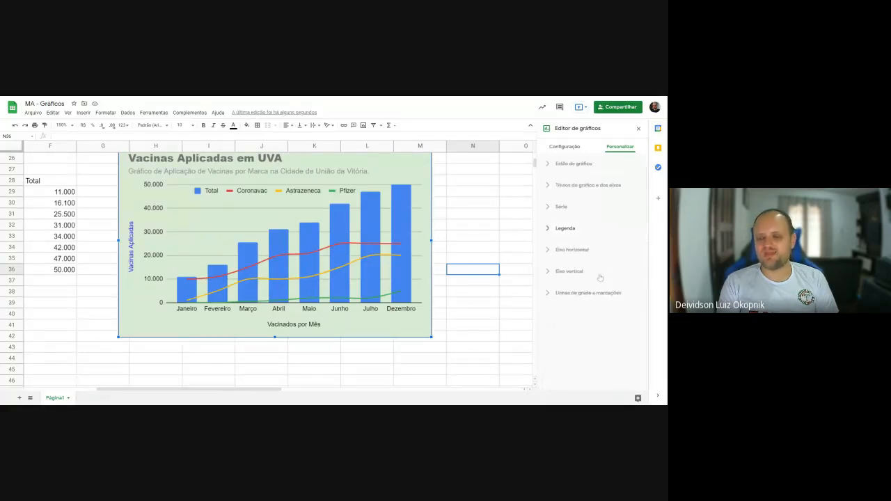
- Make the vaccination chart's legend text bold, keeping its automatic text color
{"action": "left_click", "coordinate": [587, 229]}
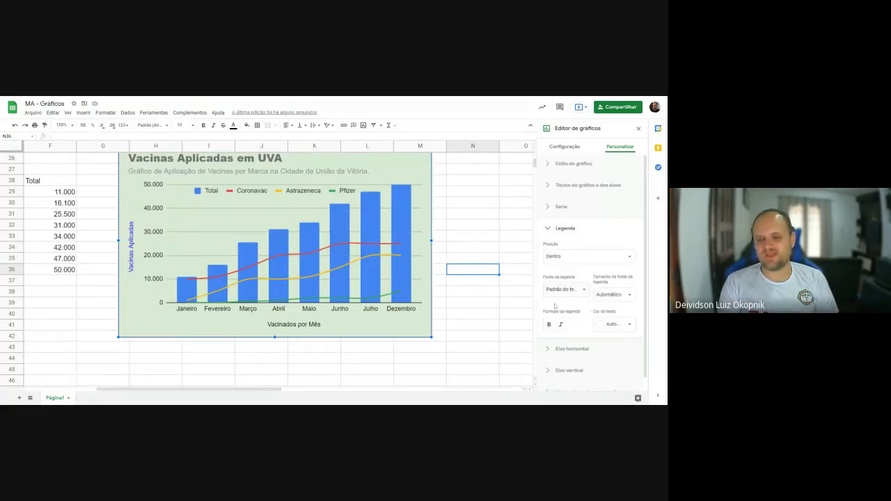
{"action": "left_click", "coordinate": [550, 327]}
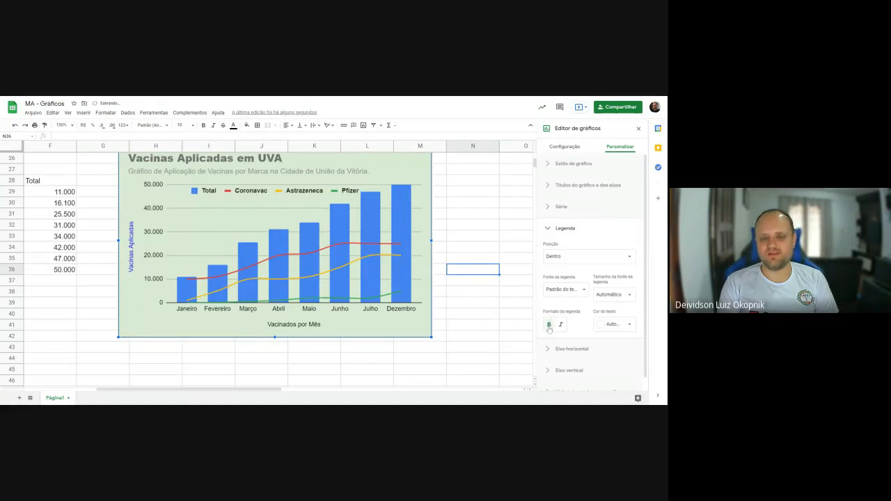
{"action": "left_click", "coordinate": [631, 326]}
{"action": "left_click", "coordinate": [631, 326]}
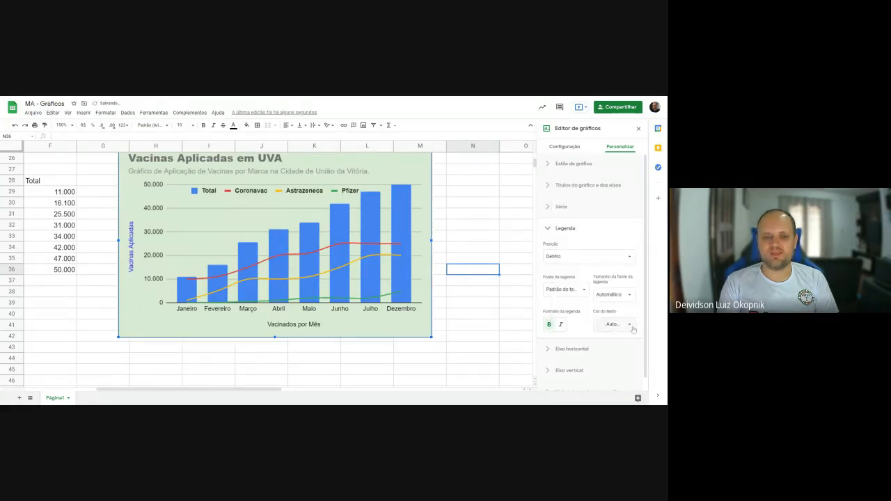
{"action": "left_click", "coordinate": [547, 230]}
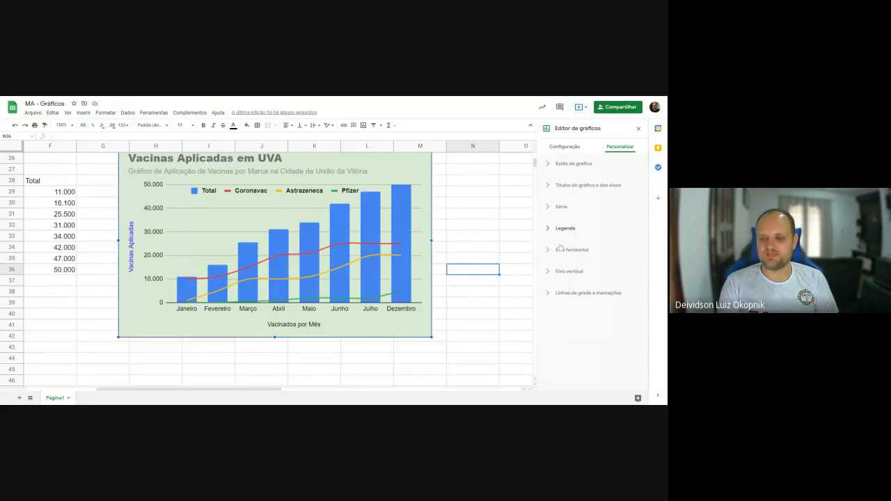
- Try bold labels and the reverse axis order on the vaccination chart's horizontal axis, turning both off again
{"action": "left_click", "coordinate": [560, 249]}
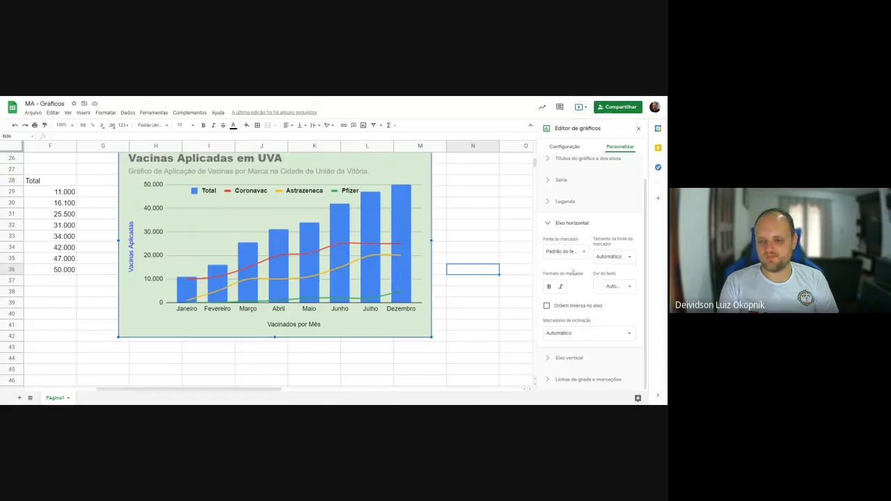
{"action": "left_click", "coordinate": [550, 286]}
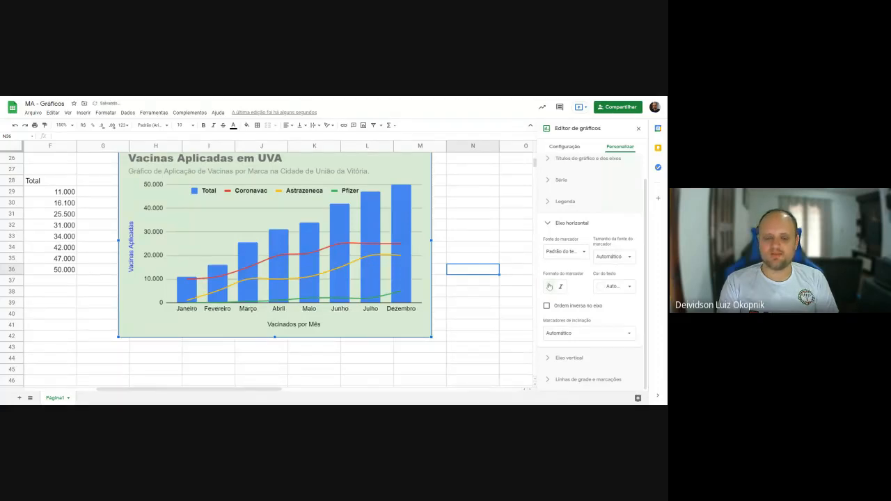
{"action": "left_click", "coordinate": [550, 289]}
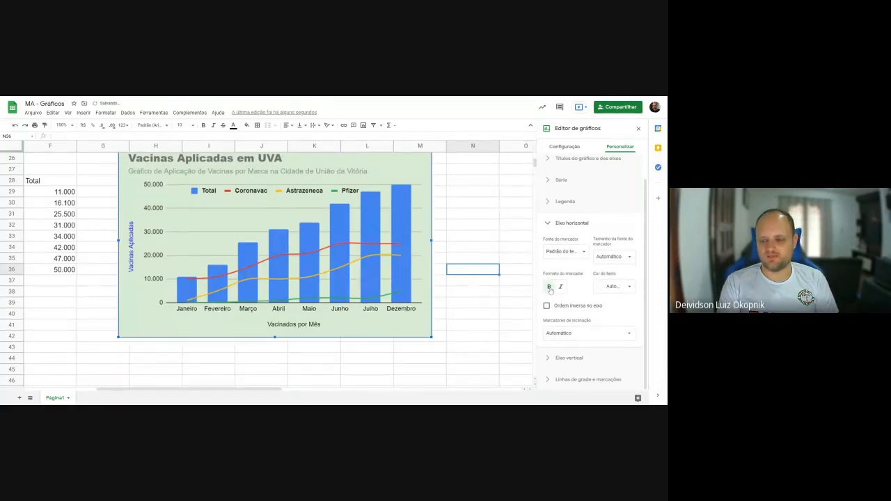
{"action": "left_click", "coordinate": [547, 306]}
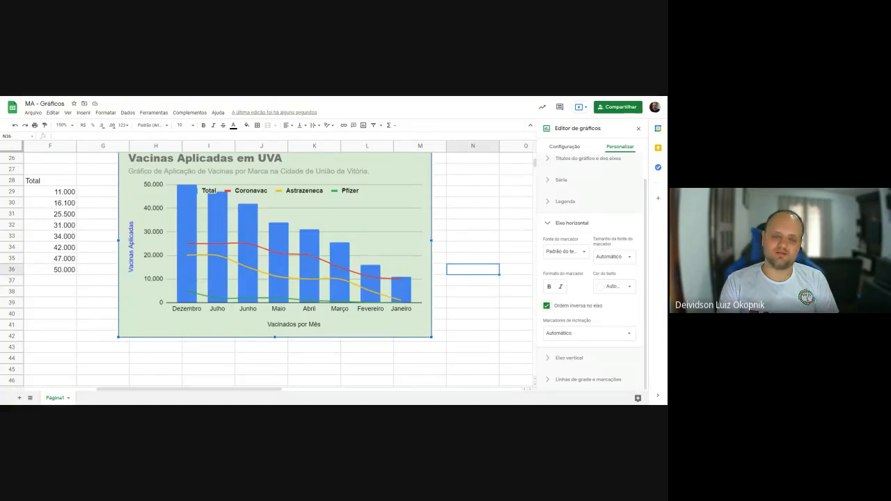
{"action": "left_click", "coordinate": [546, 306]}
{"action": "left_click", "coordinate": [612, 256]}
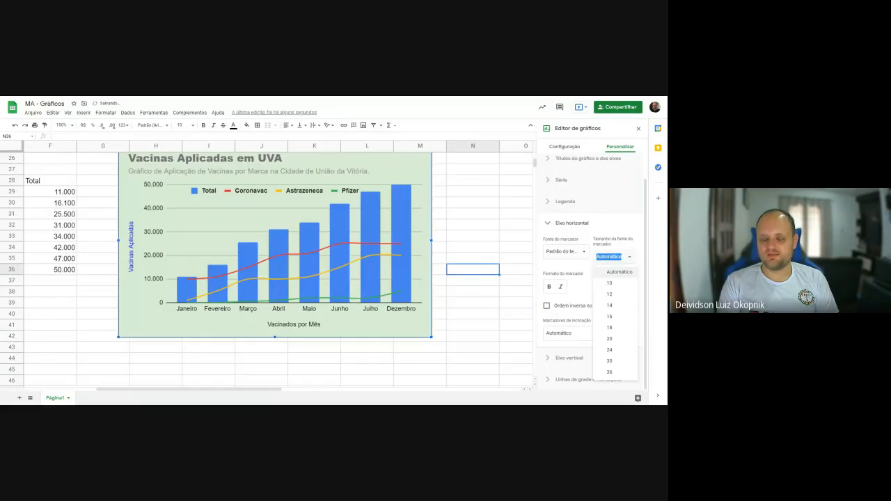
{"action": "left_click", "coordinate": [632, 228]}
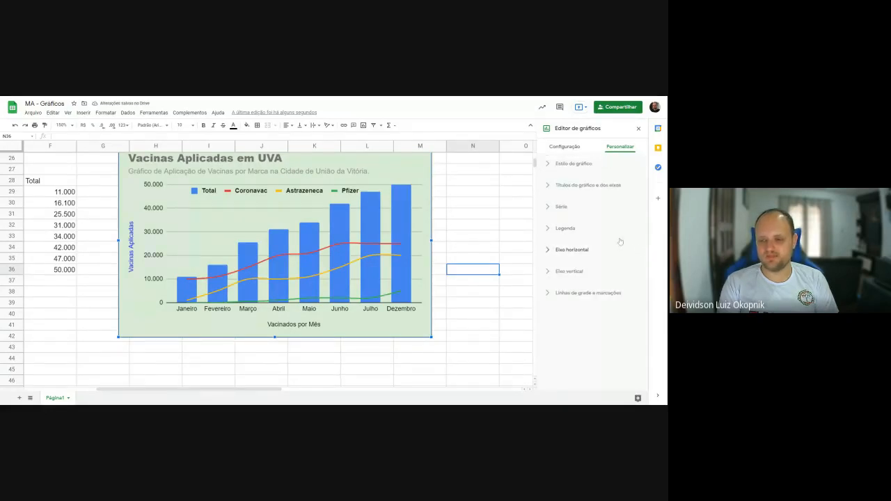
- Try slanting the vaccination chart's horizontal axis labels at 30°, 60° and 90°
{"action": "left_click", "coordinate": [597, 249]}
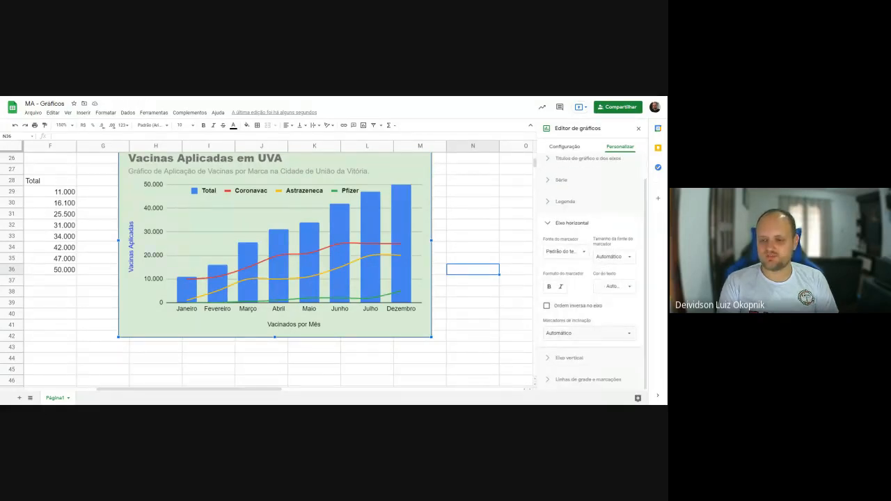
{"action": "left_click", "coordinate": [588, 332]}
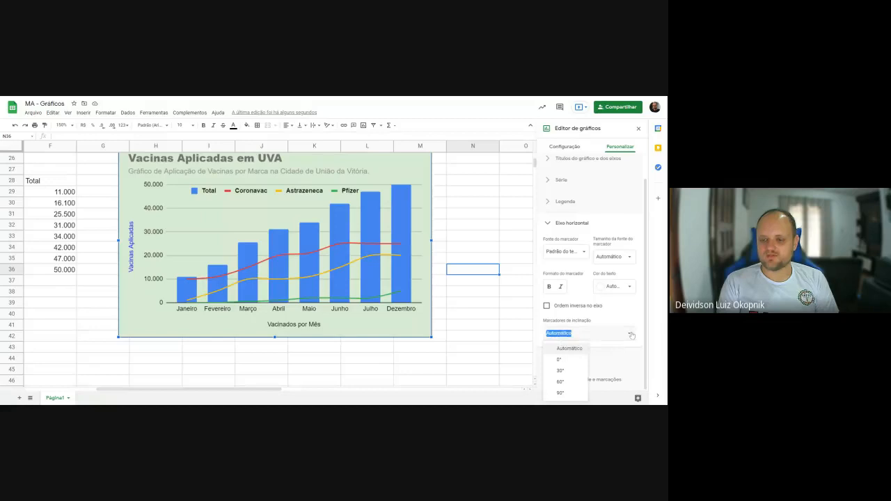
{"action": "left_click", "coordinate": [561, 370]}
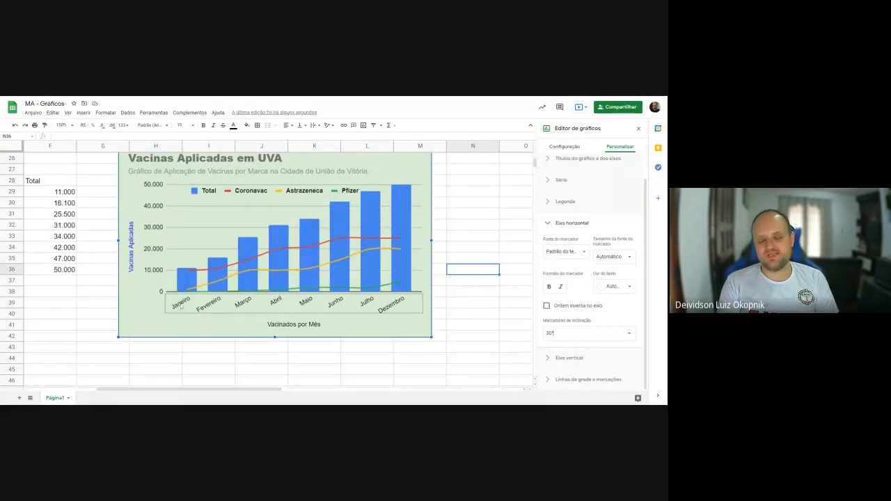
{"action": "left_click", "coordinate": [617, 333]}
{"action": "left_click", "coordinate": [571, 385]}
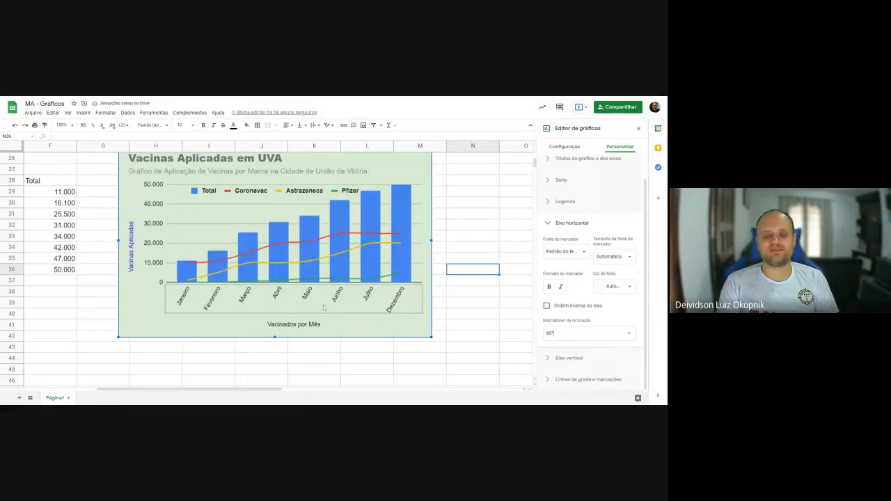
{"action": "left_click", "coordinate": [628, 336]}
{"action": "left_click", "coordinate": [573, 397]}
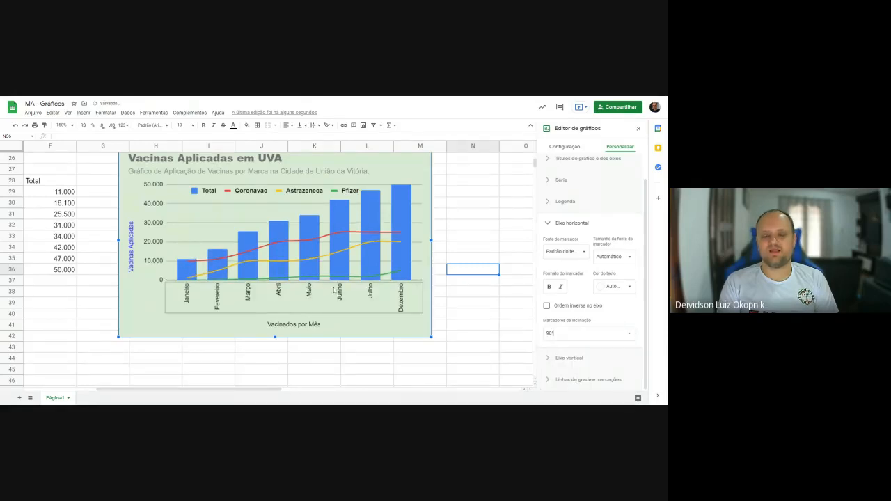
- Set the slant of the vaccination chart's horizontal axis labels to 0°
{"action": "left_click", "coordinate": [629, 334]}
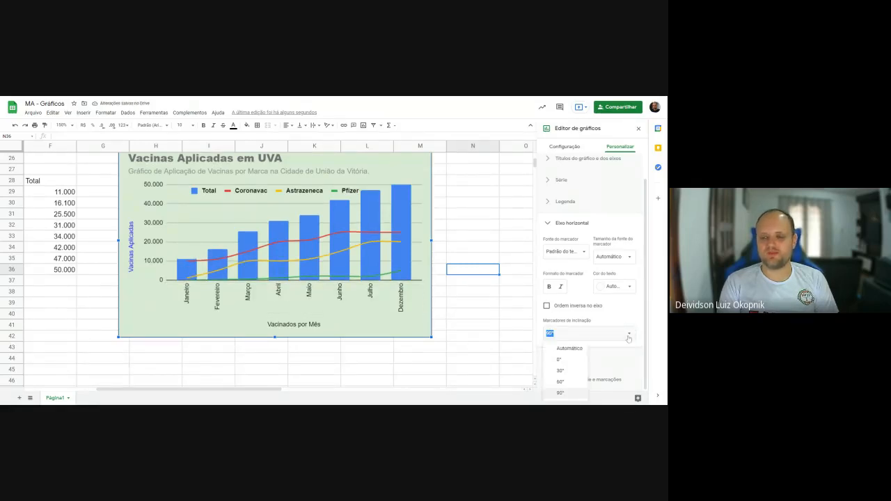
{"action": "left_click", "coordinate": [565, 360]}
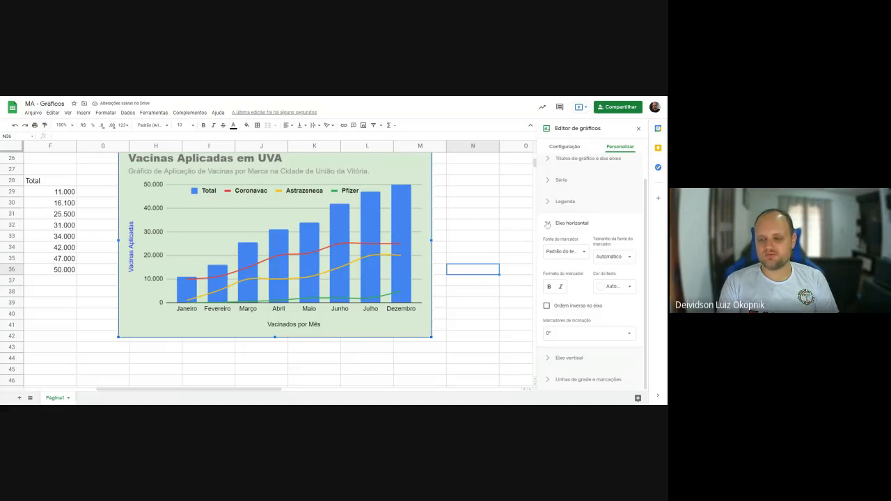
{"action": "left_click", "coordinate": [548, 224]}
- Try bold vertical axis labels on the vaccination chart, turn bold off again, and show the vertical axis line
{"action": "left_click", "coordinate": [548, 269]}
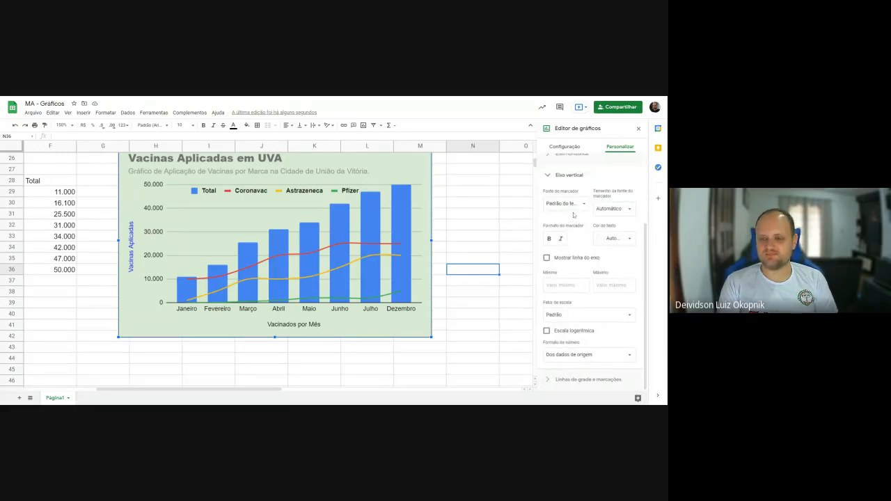
{"action": "left_click", "coordinate": [549, 238]}
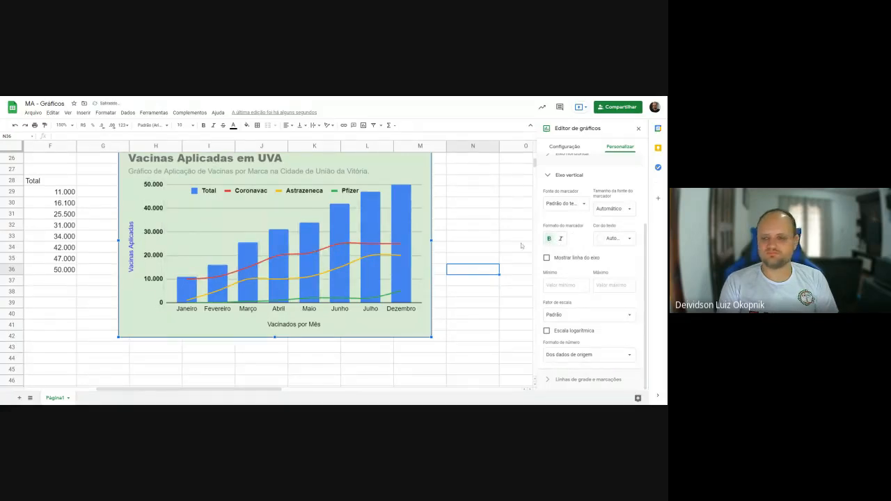
{"action": "left_click", "coordinate": [561, 239]}
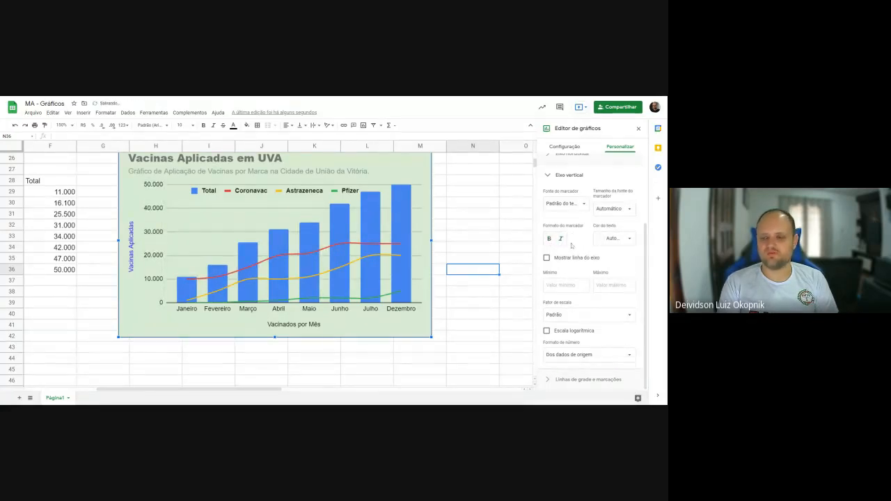
{"action": "left_click", "coordinate": [557, 258]}
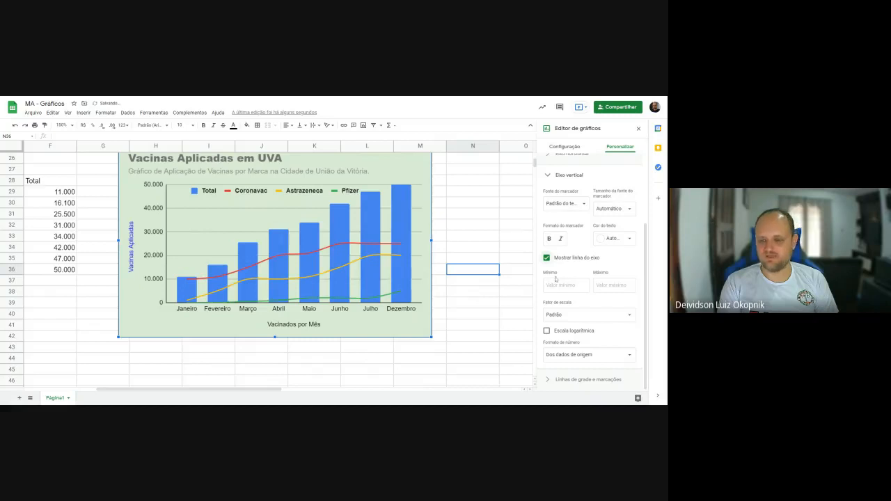
- Try vertical axis limits with a maximum of 60000 and a minimum of 10000
{"action": "left_click", "coordinate": [546, 285]}
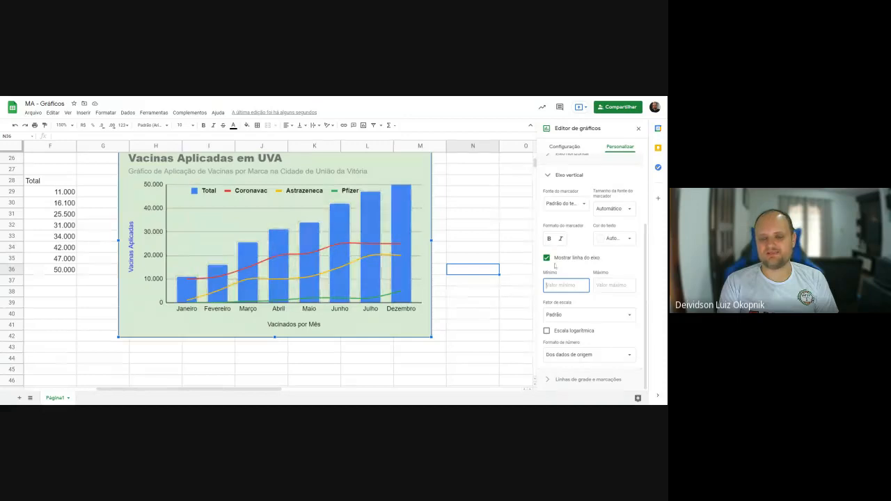
{"action": "left_click", "coordinate": [613, 285]}
{"action": "type", "text": "60000"}
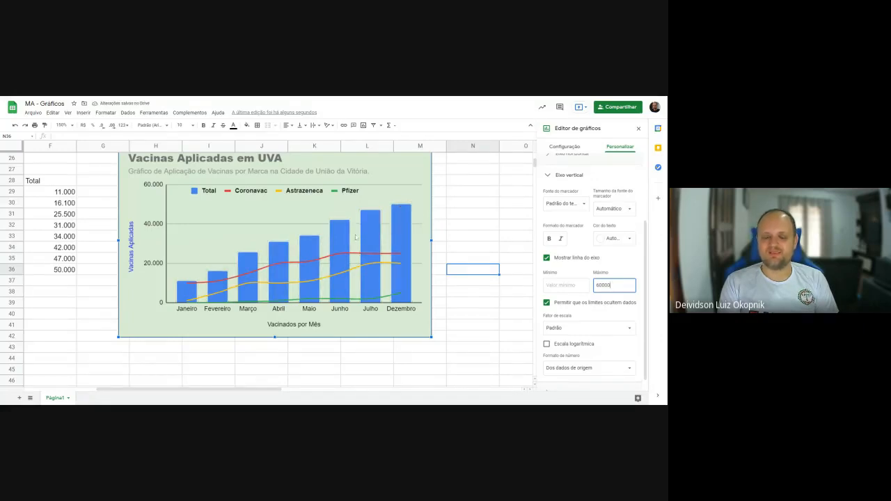
{"action": "left_click", "coordinate": [565, 286]}
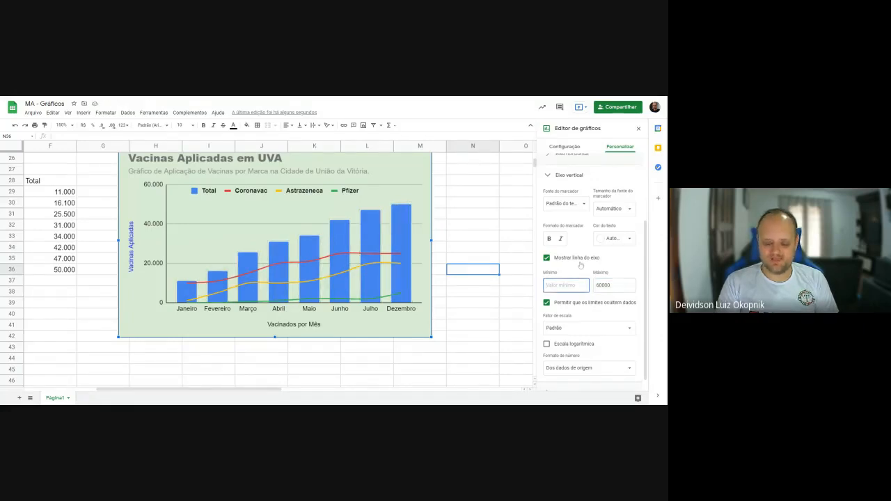
{"action": "type", "text": "10000"}
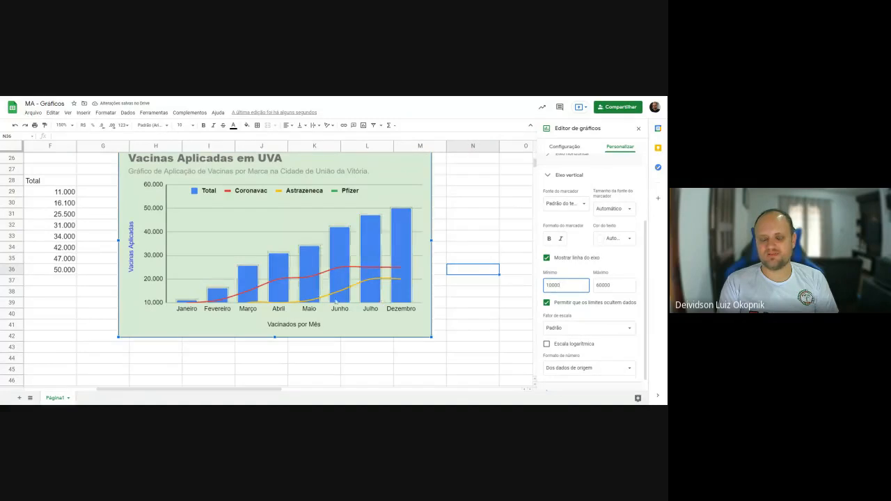
- Try other vertical axis minimums on the vaccination chart, including 100 and 50000
{"action": "key", "text": "BackSpace"}
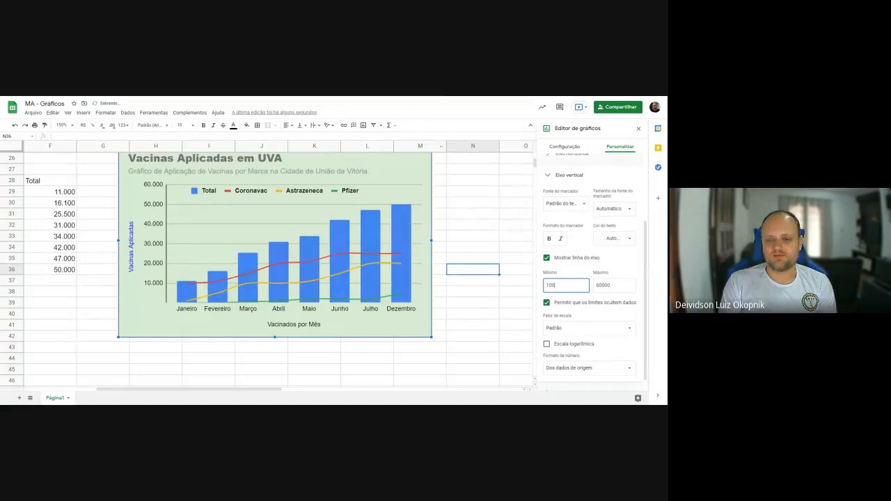
{"action": "key", "text": "ctrl+a"}
{"action": "type", "text": "500"}
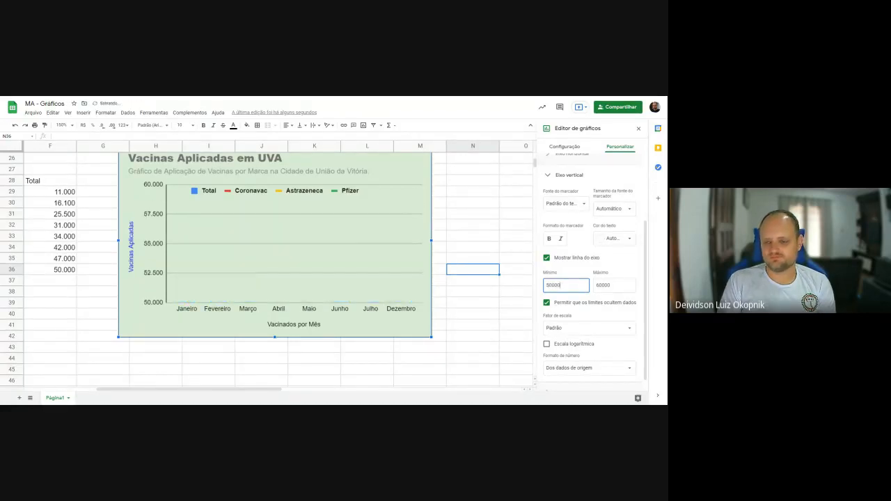
{"action": "key", "text": "BackSpace"}
{"action": "type", "text": "4"}
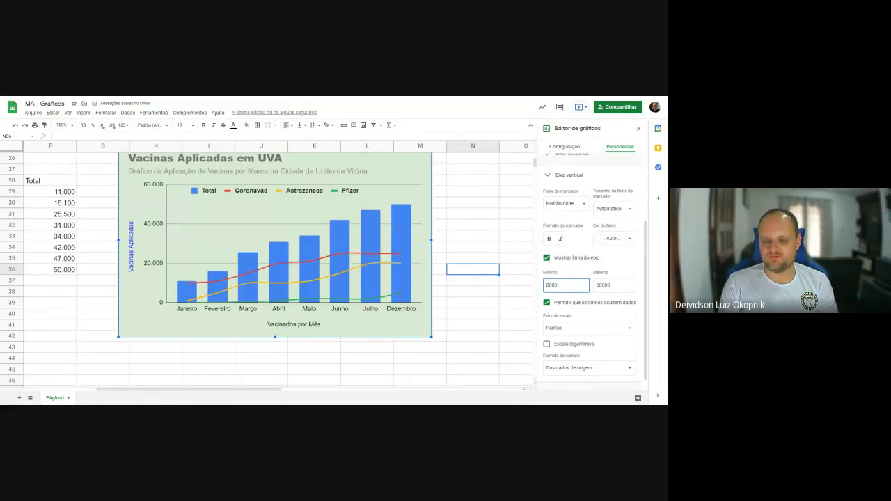
- Clear both the minimum and the maximum value of the vaccination chart's vertical axis
{"action": "left_click_drag", "start_coordinate": [549, 285], "coordinate": [589, 288]}
{"action": "key", "text": "BackSpace"}
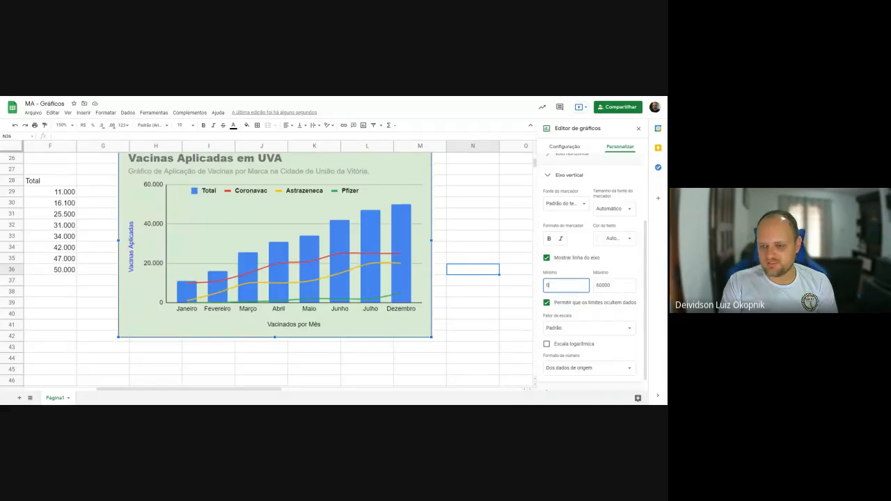
{"action": "key", "text": "BackSpace"}
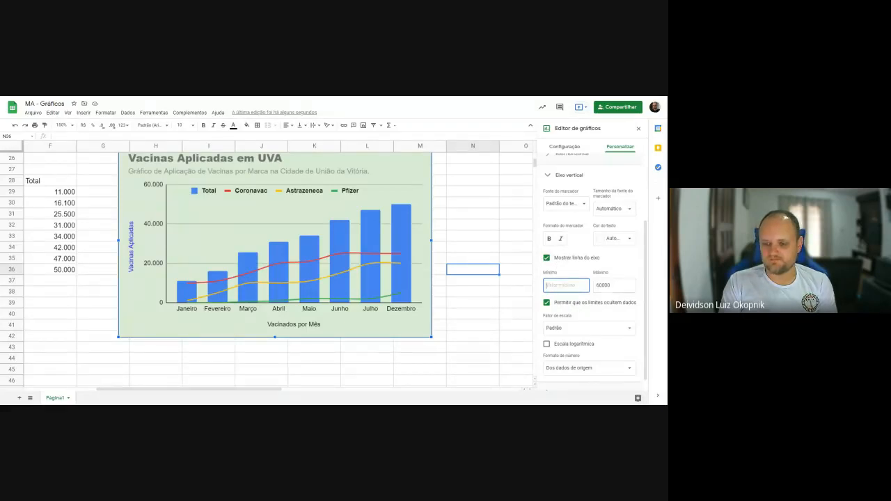
{"action": "key", "text": "Tab"}
{"action": "key", "text": "BackSpace"}
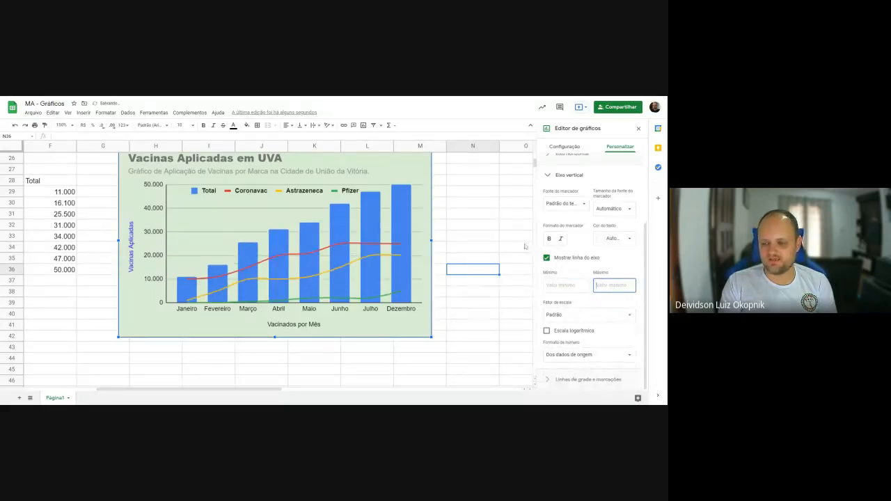
- Try the logarithmic scale on the vertical axis several times to compare it with the normal scale, leaving it off
{"action": "left_click", "coordinate": [560, 333]}
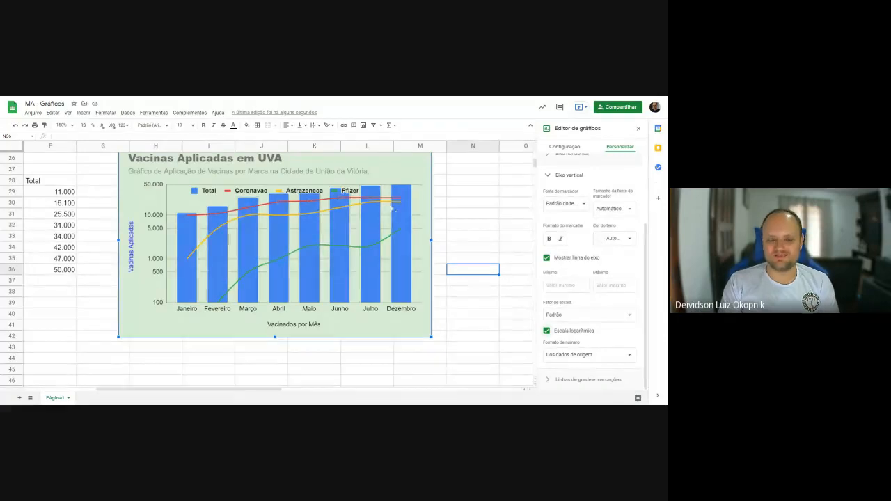
{"action": "left_click", "coordinate": [558, 333]}
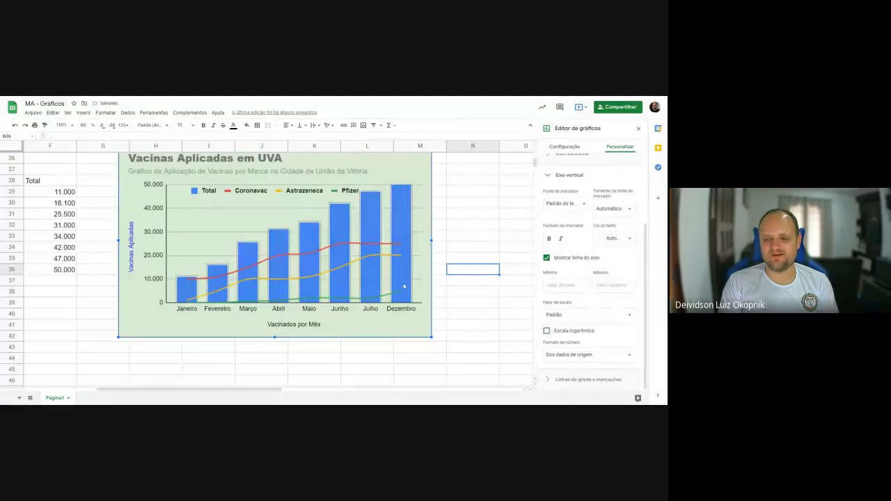
{"action": "left_click", "coordinate": [578, 332]}
{"action": "left_click", "coordinate": [578, 333]}
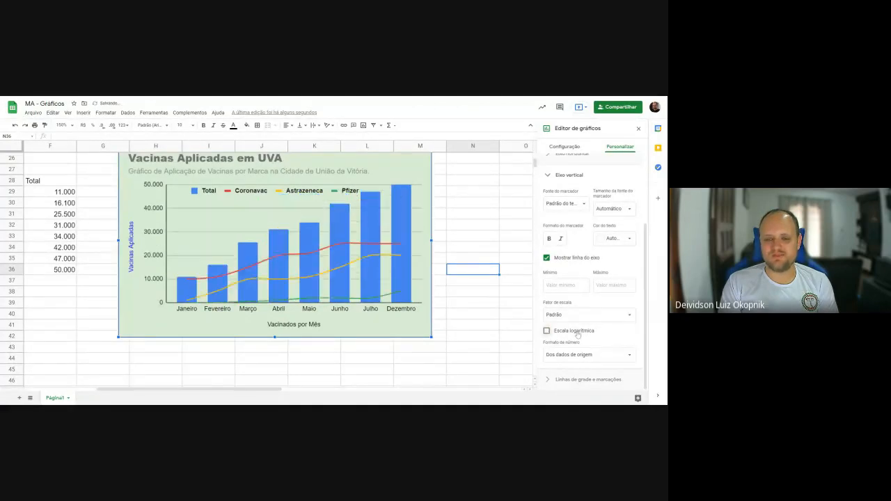
{"action": "left_click", "coordinate": [579, 333]}
{"action": "left_click", "coordinate": [577, 333]}
{"action": "left_click", "coordinate": [578, 333]}
{"action": "left_click", "coordinate": [578, 333]}
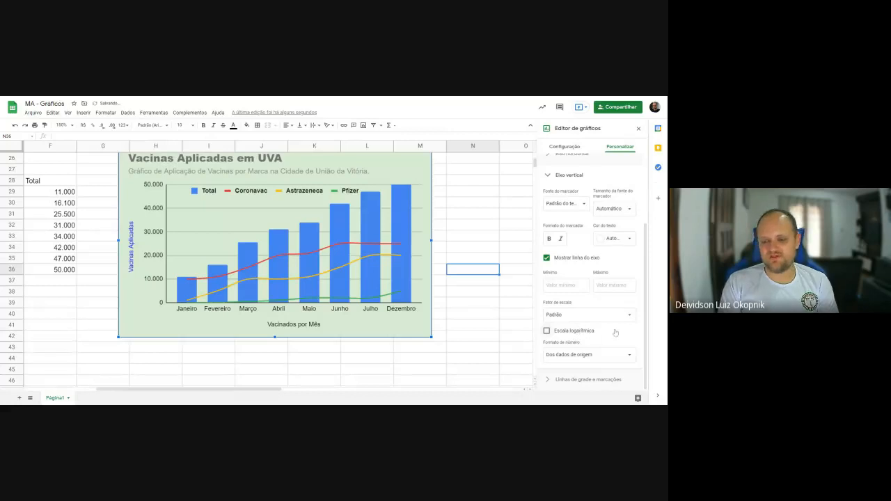
- Try the source-data number format on the vertical axis, and apply the custom number format #,##0 instead
{"action": "left_click", "coordinate": [623, 357]}
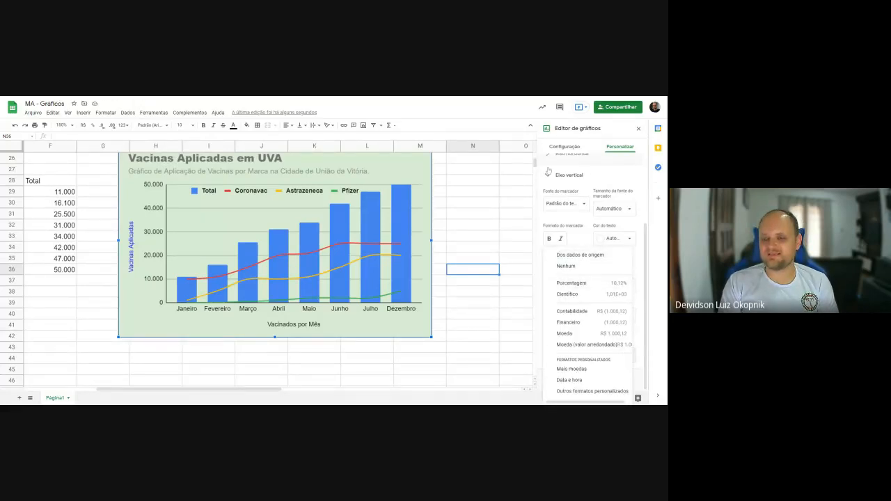
{"action": "left_click", "coordinate": [585, 256]}
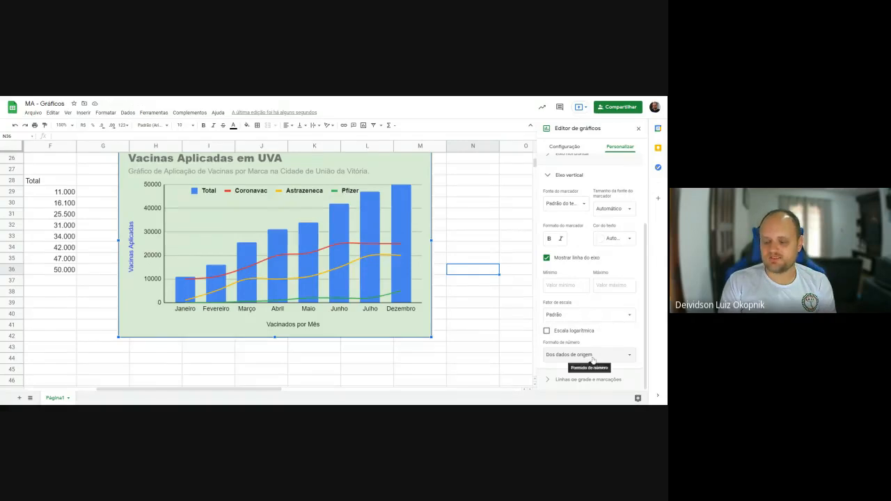
{"action": "left_click", "coordinate": [593, 356]}
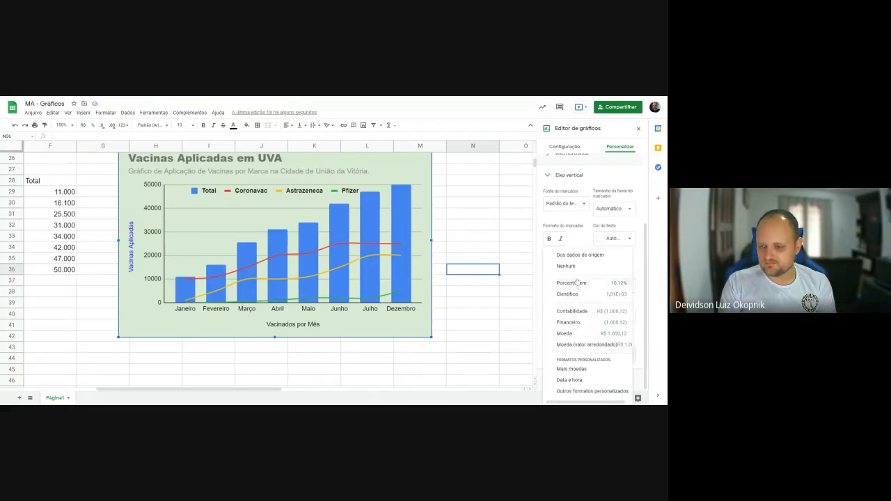
{"action": "left_click", "coordinate": [592, 392]}
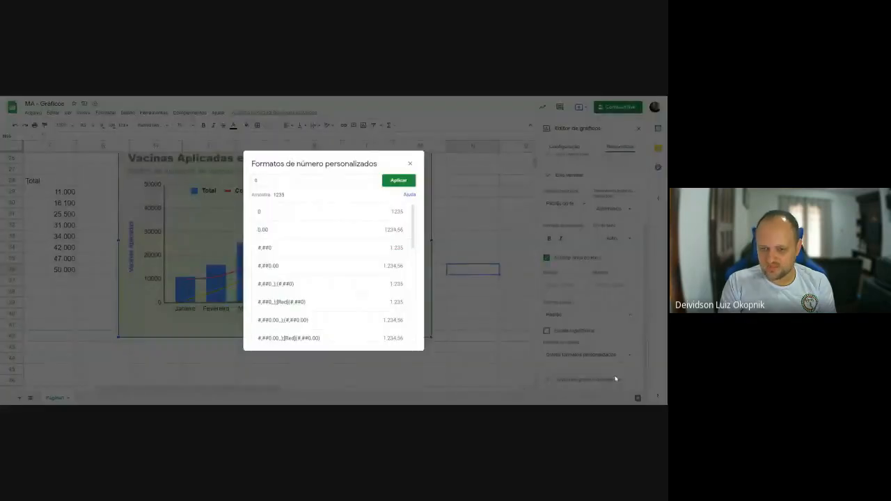
{"action": "left_click", "coordinate": [356, 235]}
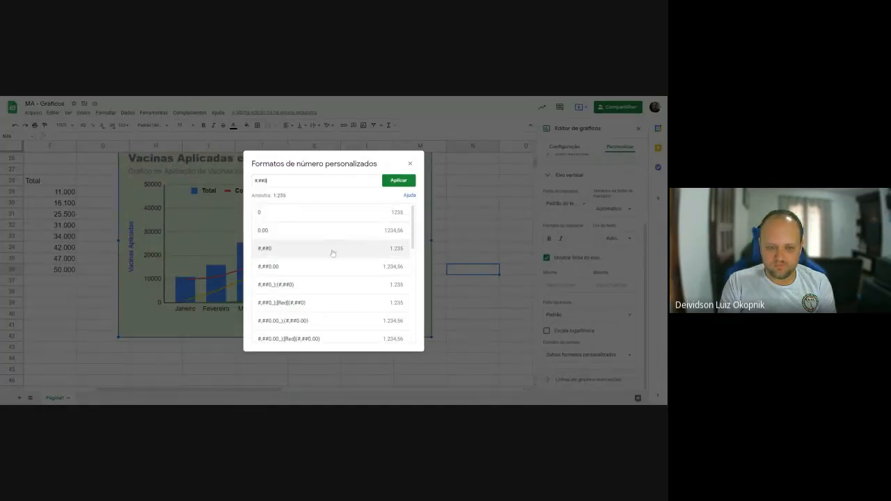
{"action": "left_click", "coordinate": [398, 181]}
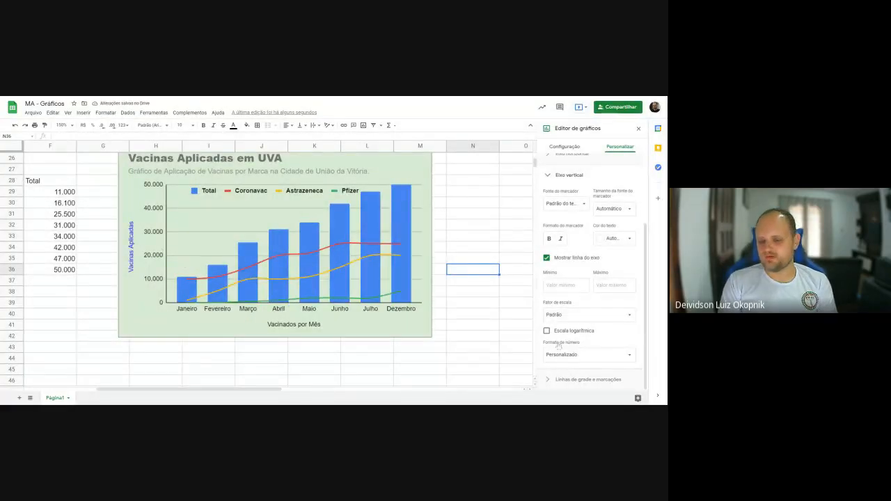
- Try vertical axis scale factors of 100, 1.000 and 1.000.000, and return to the default factor
{"action": "left_click", "coordinate": [594, 314]}
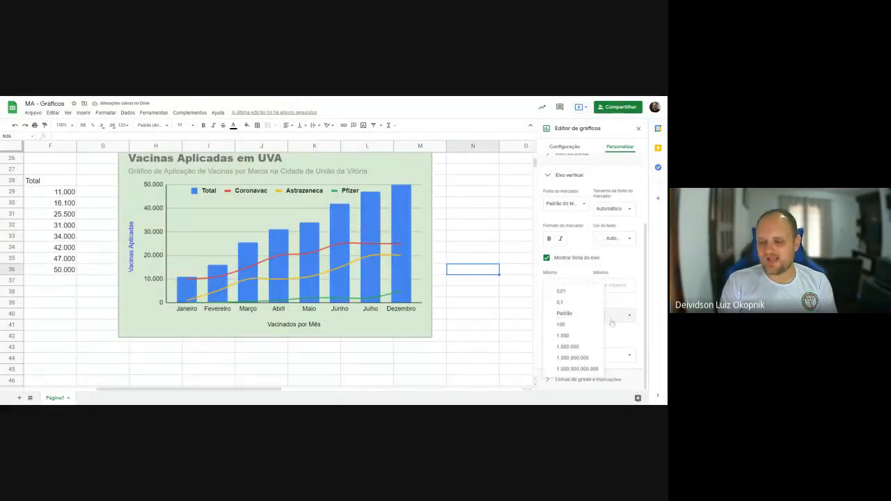
{"action": "left_click", "coordinate": [587, 326]}
{"action": "left_click", "coordinate": [607, 315]}
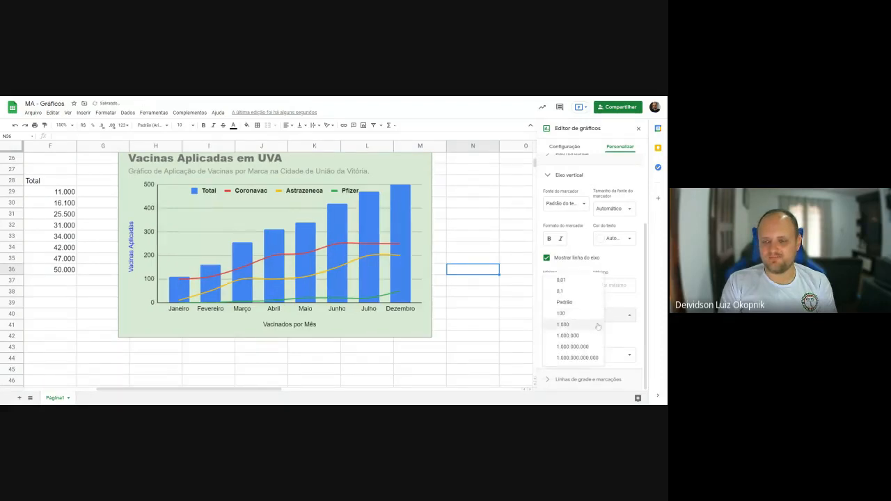
{"action": "left_click", "coordinate": [591, 327]}
{"action": "left_click", "coordinate": [608, 317]}
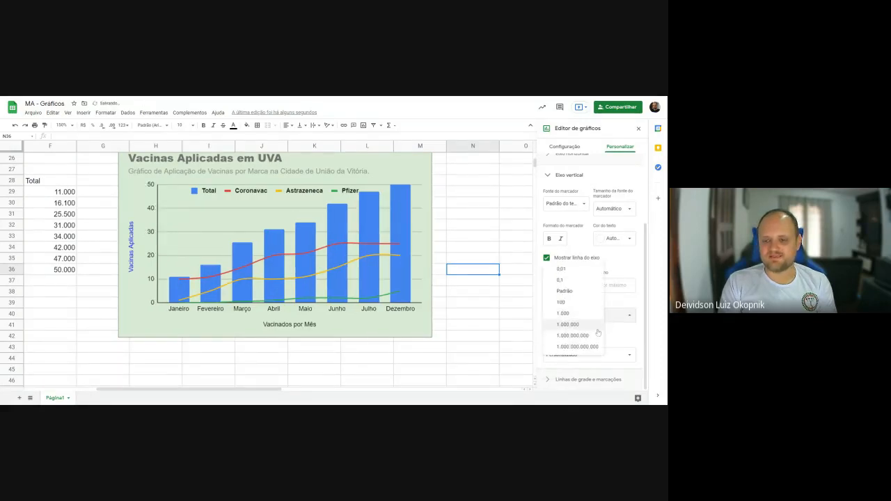
{"action": "left_click", "coordinate": [586, 331]}
{"action": "left_click", "coordinate": [591, 316]}
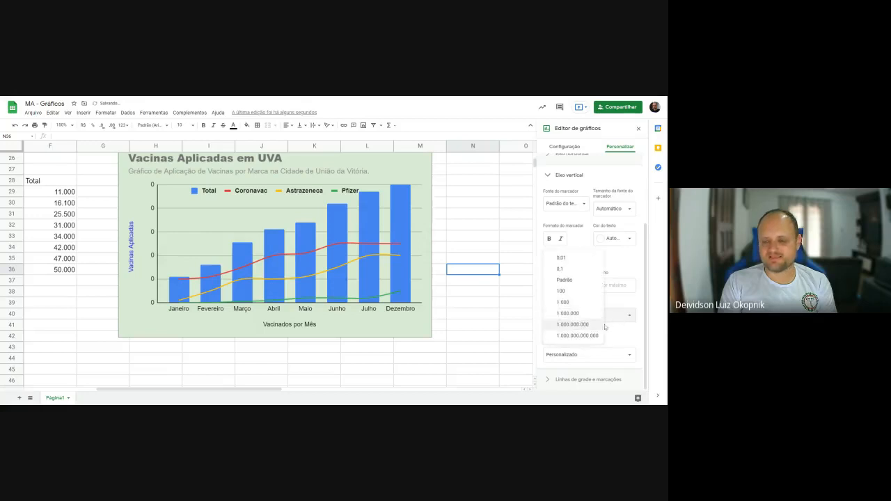
{"action": "left_click", "coordinate": [594, 319]}
{"action": "left_click", "coordinate": [596, 319]}
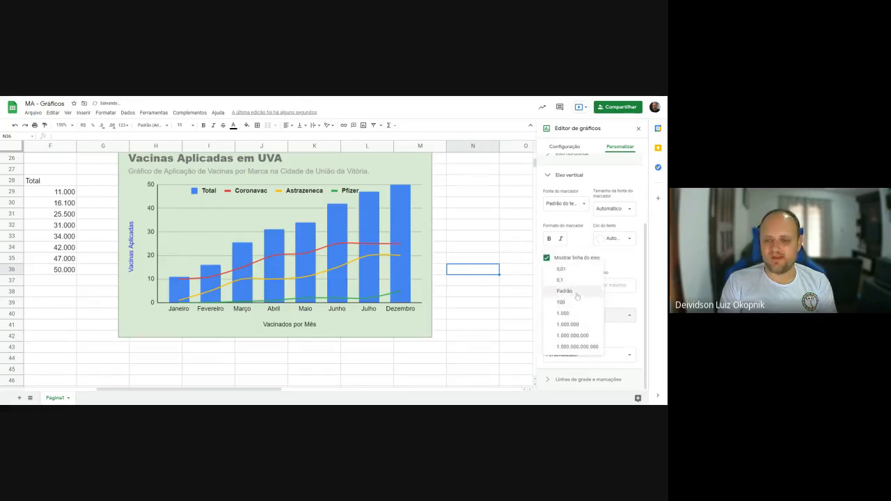
{"action": "left_click", "coordinate": [577, 297]}
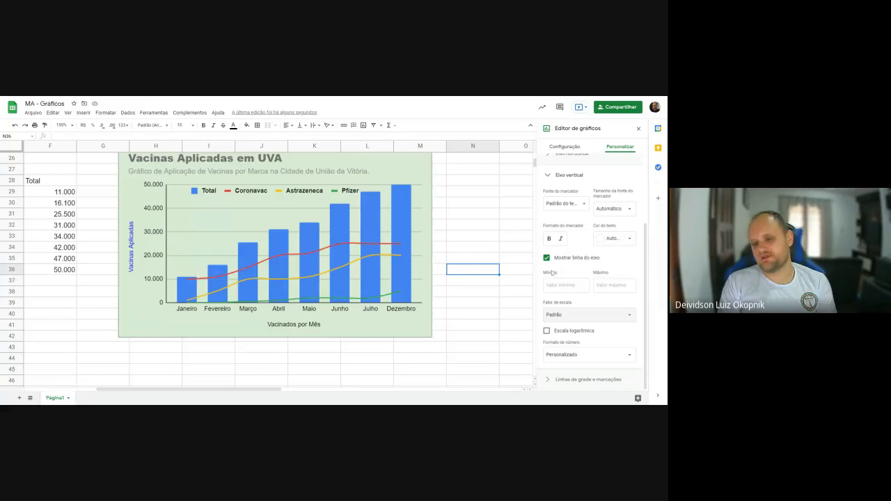
- Set the scale factor of the vaccination chart's vertical axis to 1.000
{"action": "left_click", "coordinate": [582, 315]}
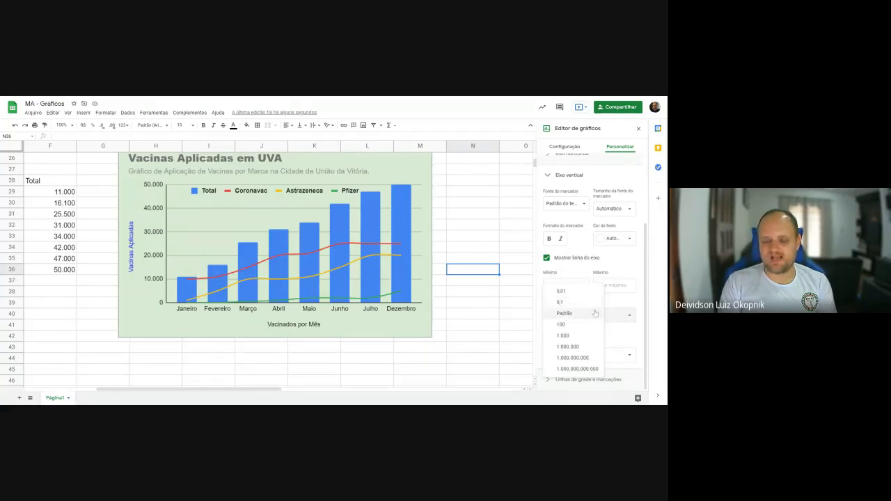
{"action": "left_click", "coordinate": [570, 337]}
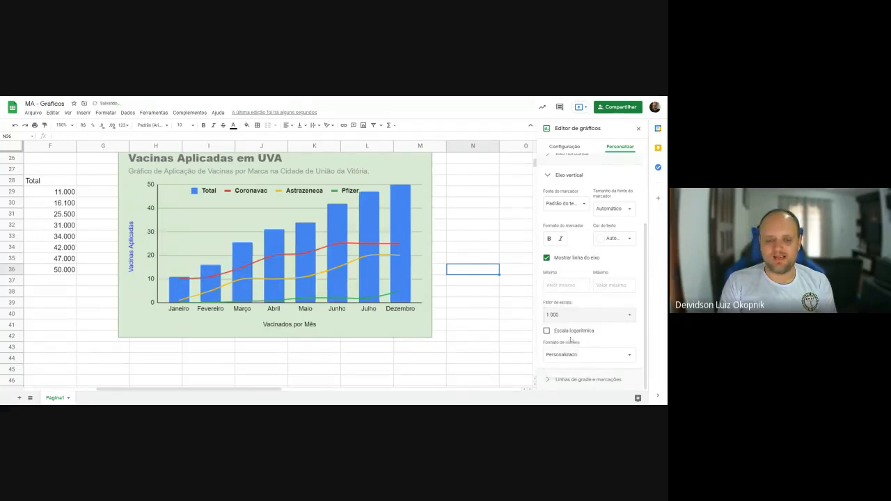
- Add "(em milhares)" to the end of the vaccination chart's subtitle, after "União da Vitória"
{"action": "scroll", "coordinate": [622, 249], "scroll_direction": "up", "scroll_amount": 3}
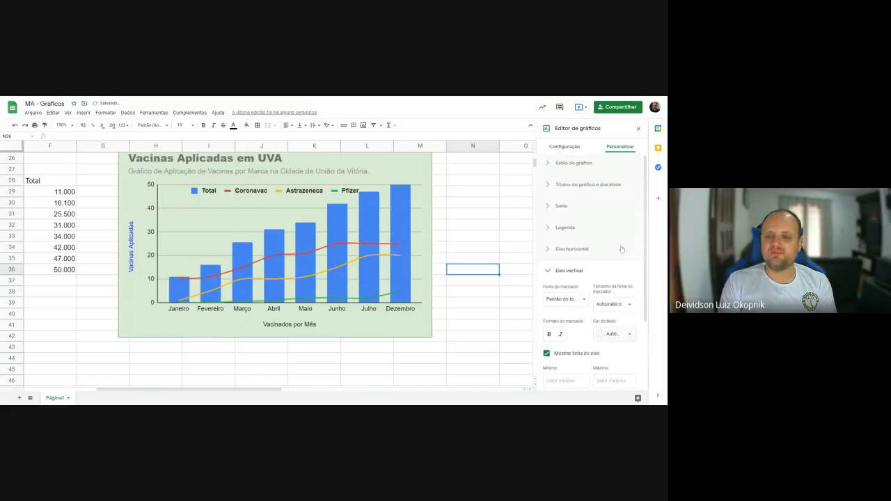
{"action": "left_click", "coordinate": [585, 186]}
{"action": "left_click", "coordinate": [582, 206]}
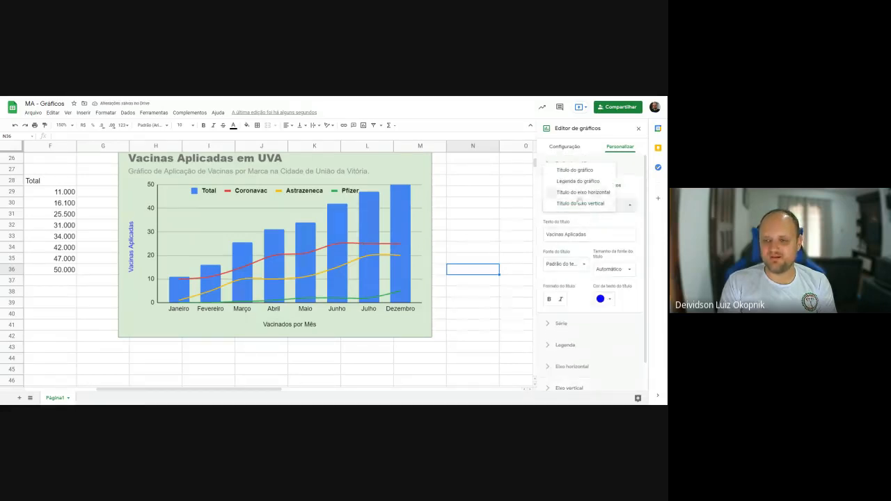
{"action": "left_click", "coordinate": [578, 182]}
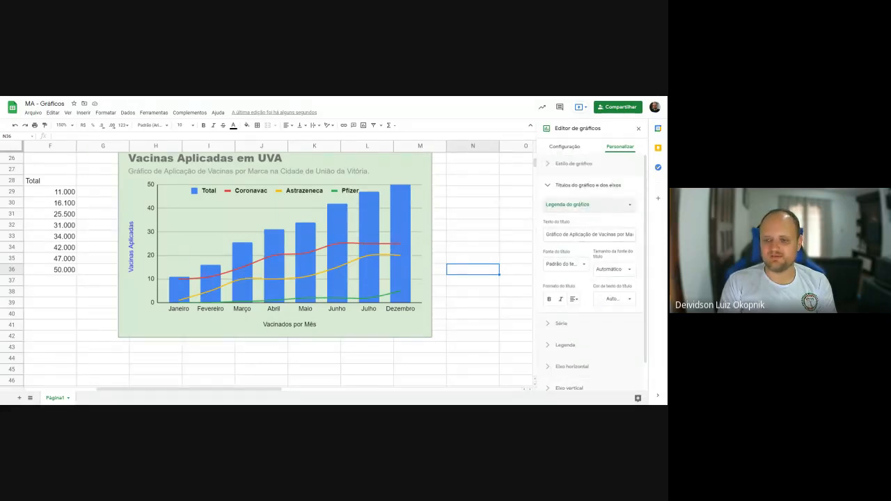
{"action": "left_click", "coordinate": [589, 235]}
{"action": "key", "text": "End"}
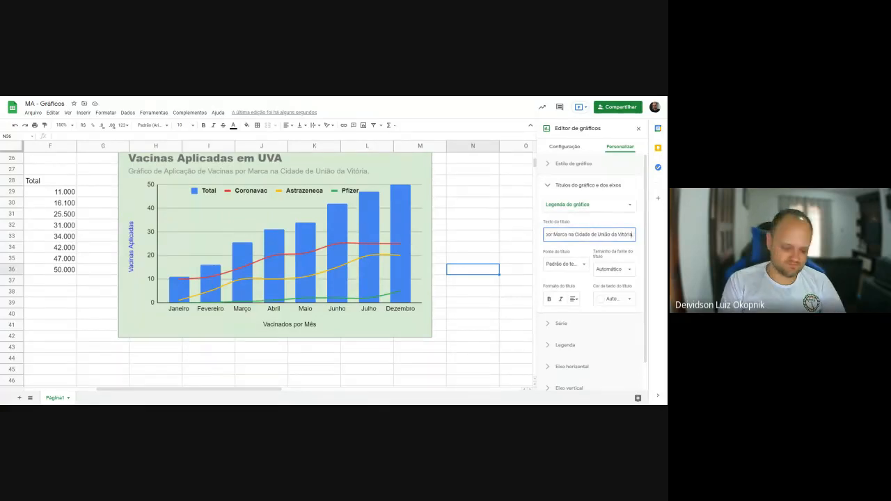
{"action": "type", "text": "(em milhar"}
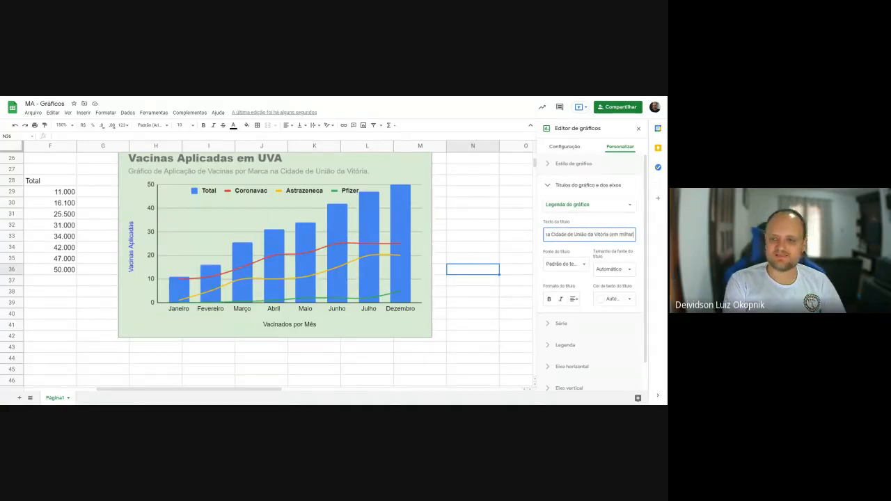
{"action": "type", "text": "es)"}
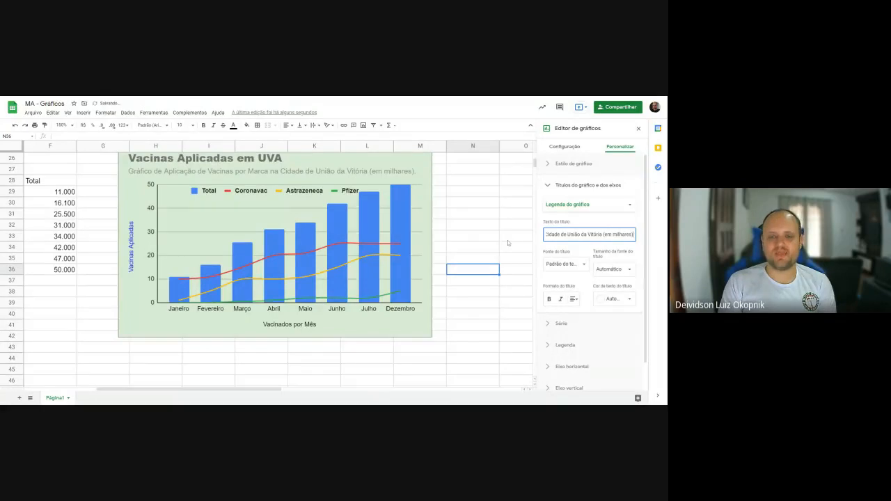
- Check the scale factor setting of the vaccination chart's vertical axis without changing it
{"action": "left_click_drag", "start_coordinate": [646, 246], "coordinate": [645, 282]}
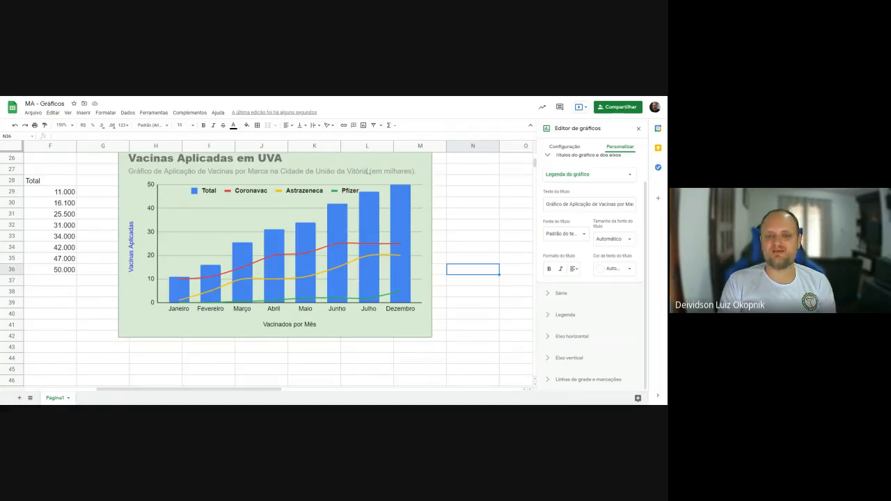
{"action": "left_click", "coordinate": [368, 171]}
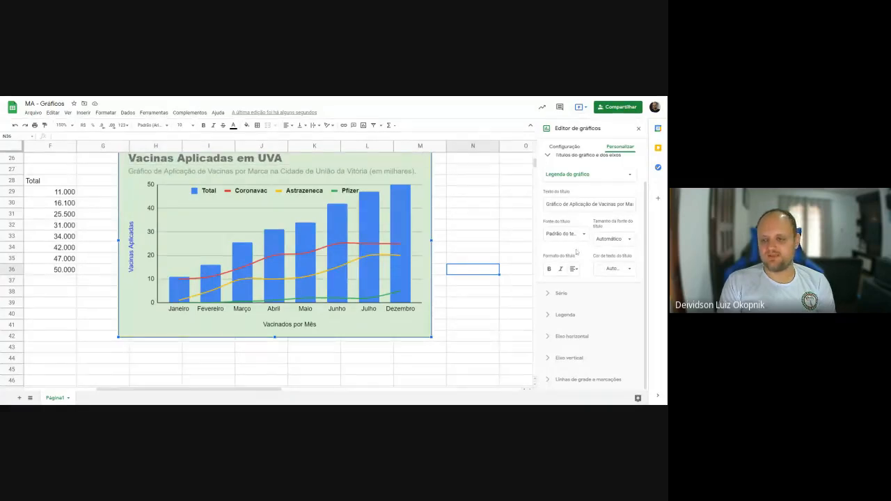
{"action": "left_click", "coordinate": [569, 358]}
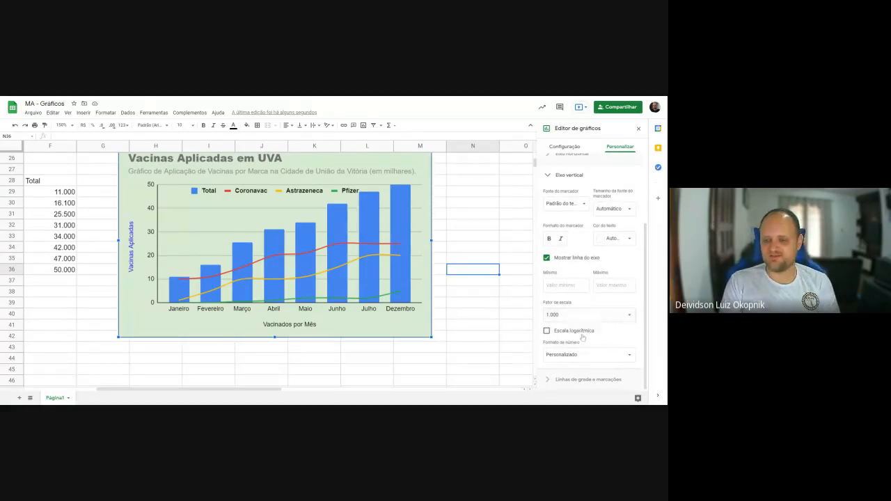
{"action": "left_click", "coordinate": [612, 315]}
{"action": "left_click", "coordinate": [613, 314]}
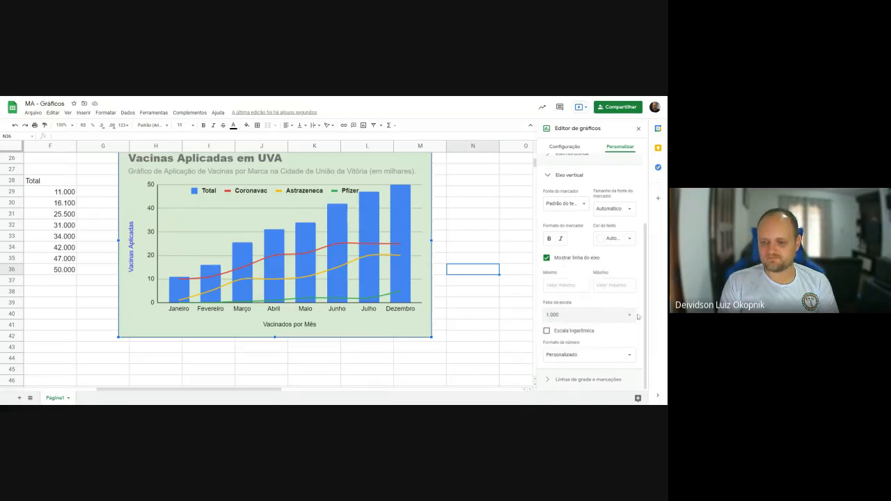
{"action": "scroll", "coordinate": [627, 327], "scroll_direction": "up", "scroll_amount": 3}
{"action": "left_click", "coordinate": [570, 271]}
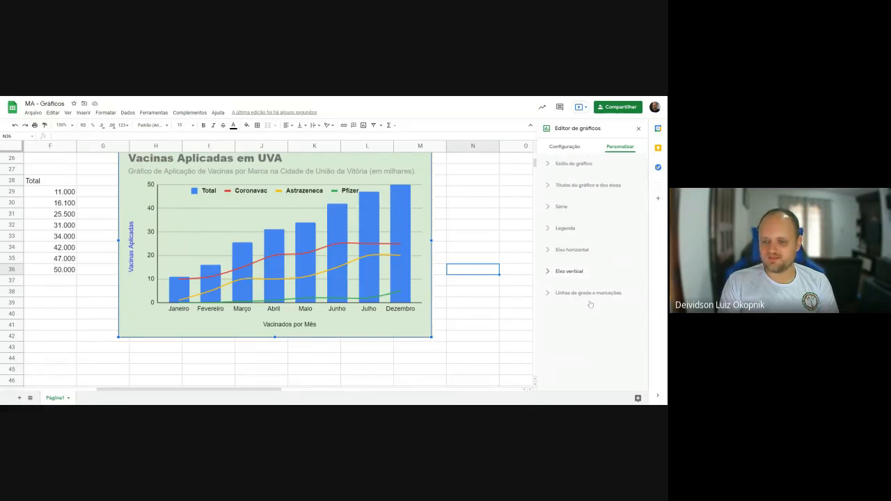
- Space the vertical axis's major gridlines by interval instead of count, with an interval of 1000
{"action": "left_click", "coordinate": [589, 293]}
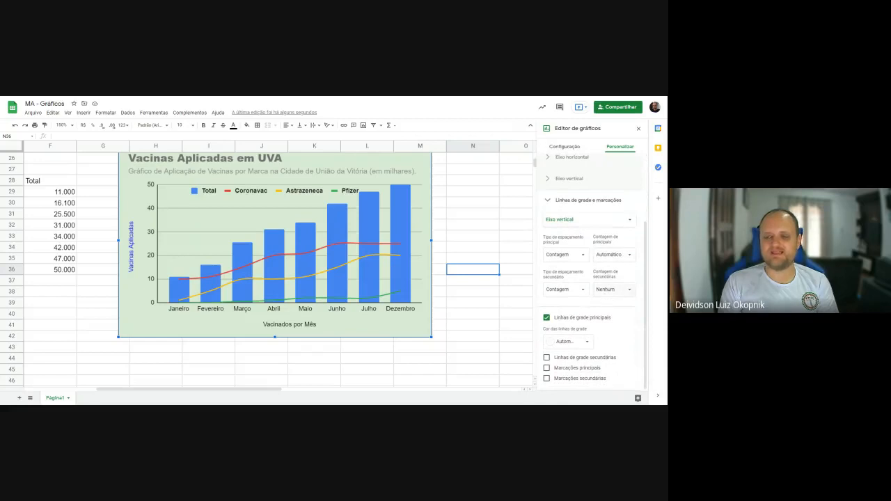
{"action": "left_click", "coordinate": [621, 220]}
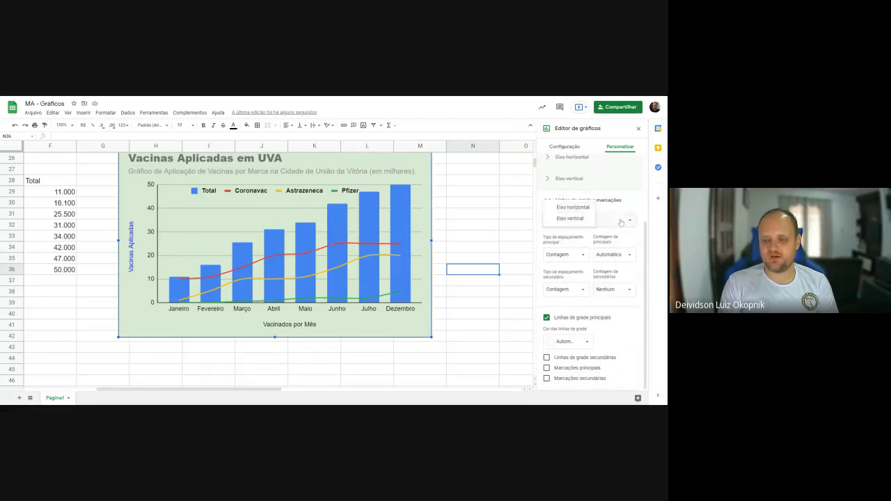
{"action": "left_click", "coordinate": [621, 222]}
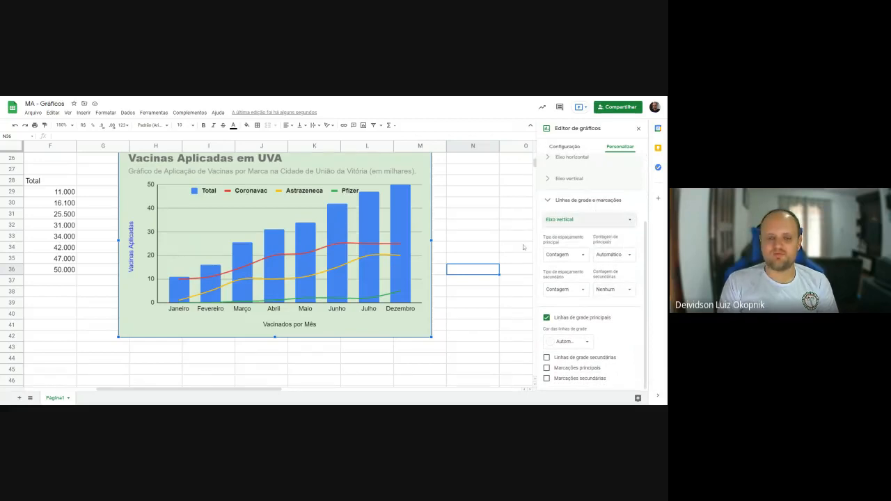
{"action": "left_click", "coordinate": [564, 254]}
{"action": "left_click", "coordinate": [570, 243]}
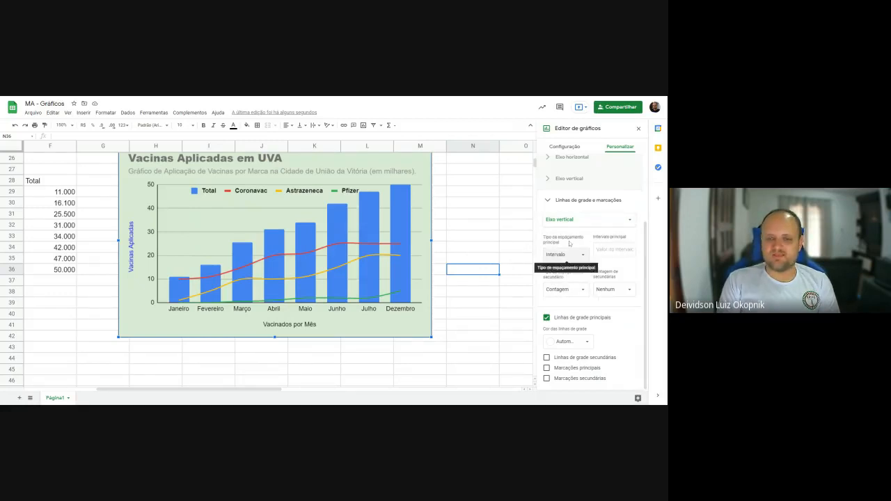
{"action": "left_click", "coordinate": [613, 249]}
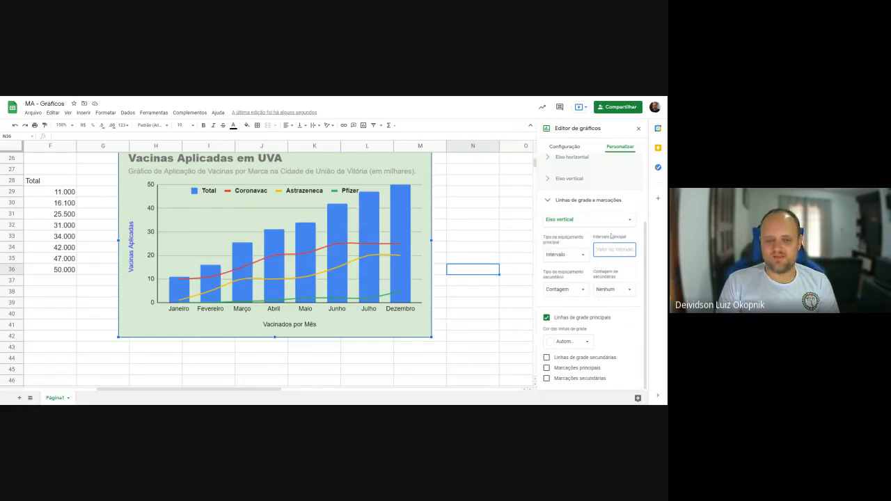
{"action": "type", "text": "50"}
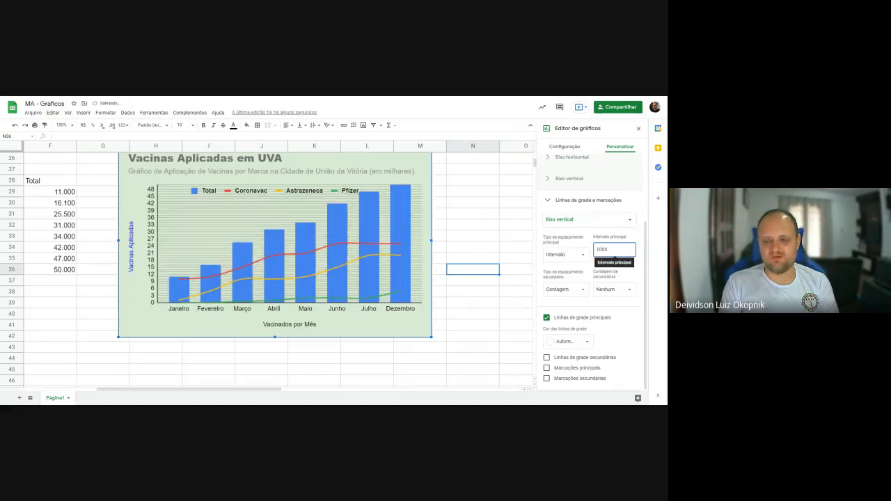
- Try major gridline intervals of 5000, 10000, 20000, 10000 and again 5000 on the vaccination chart's vertical axis
{"action": "left_click", "coordinate": [599, 249]}
{"action": "key", "text": "BackSpace"}
{"action": "type", "text": "5"}
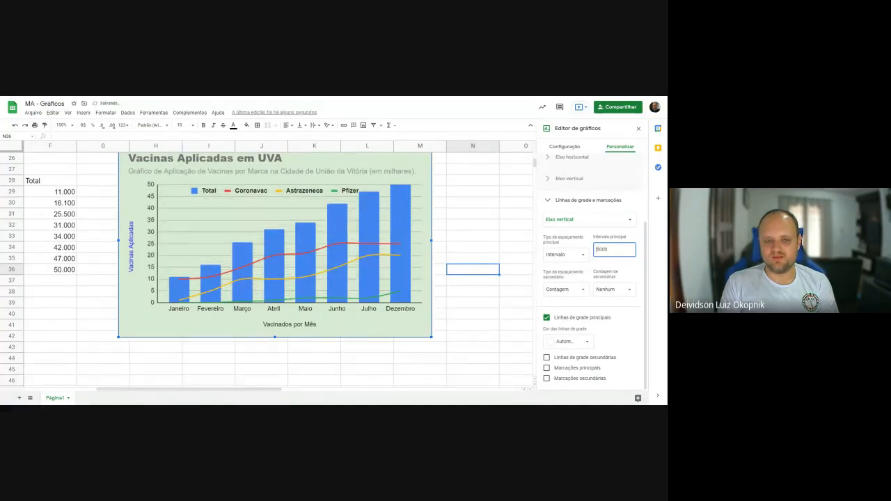
{"action": "key", "text": "BackSpace"}
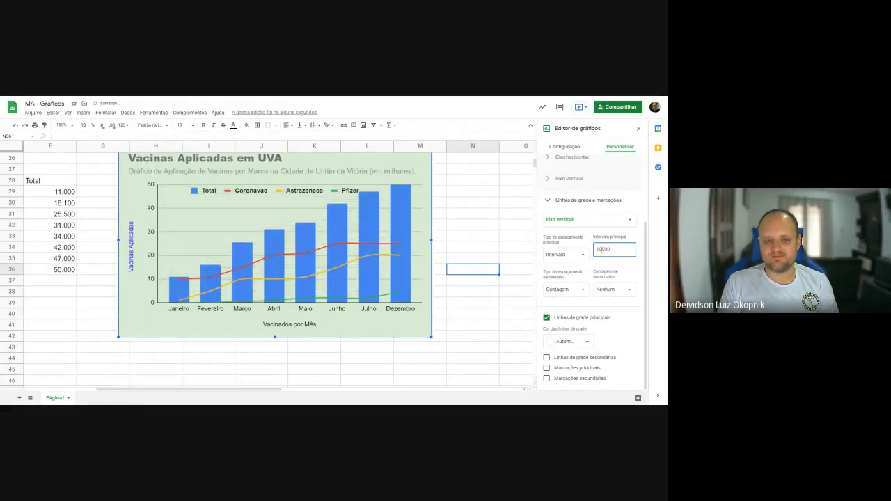
{"action": "key", "text": "BackSpace"}
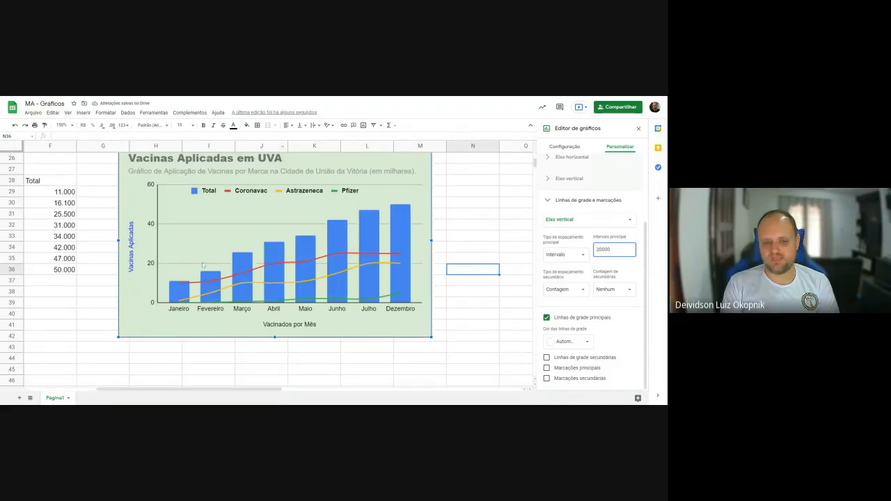
{"action": "key", "text": "BackSpace"}
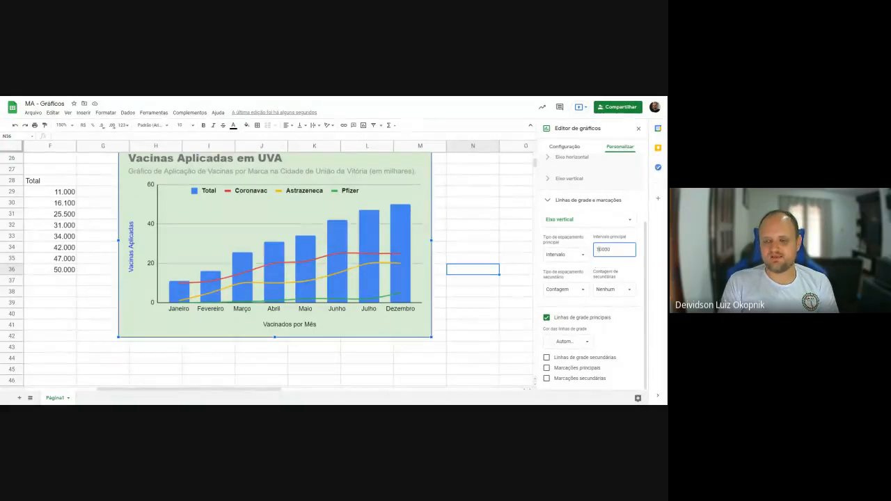
{"action": "type", "text": "1"}
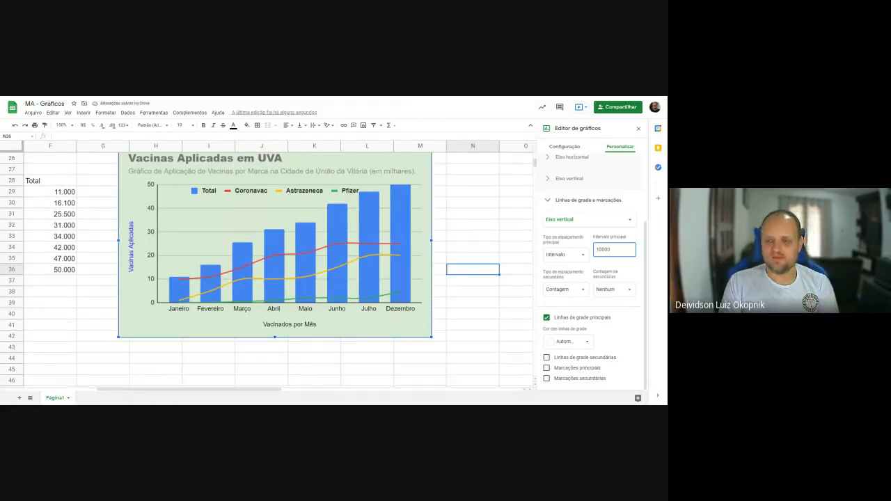
{"action": "type", "text": "5"}
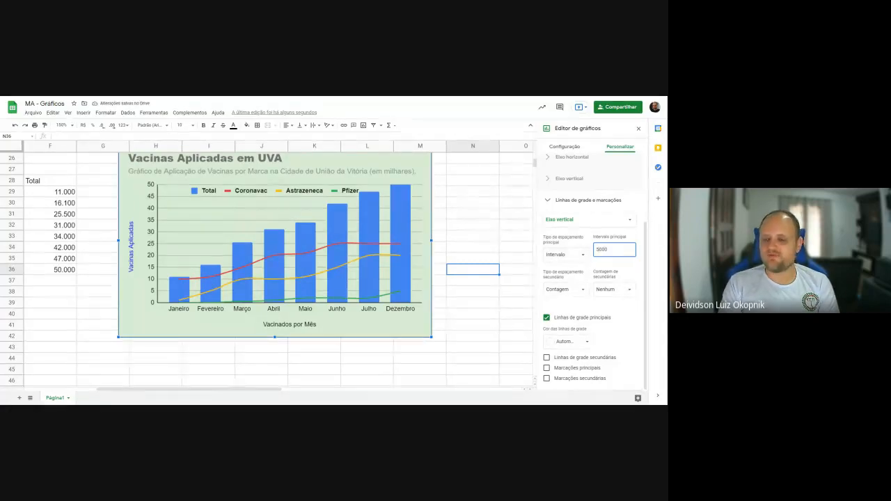
- Set the vertical axis's major gridline spacing type to Contagem and choose Contagem for the minor spacing type as well
{"action": "left_click", "coordinate": [575, 255]}
{"action": "left_click", "coordinate": [568, 265]}
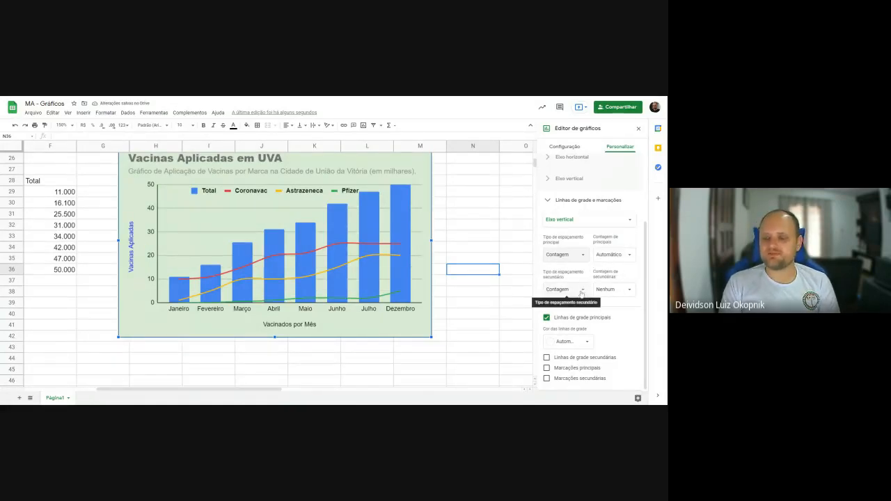
{"action": "left_click", "coordinate": [582, 292]}
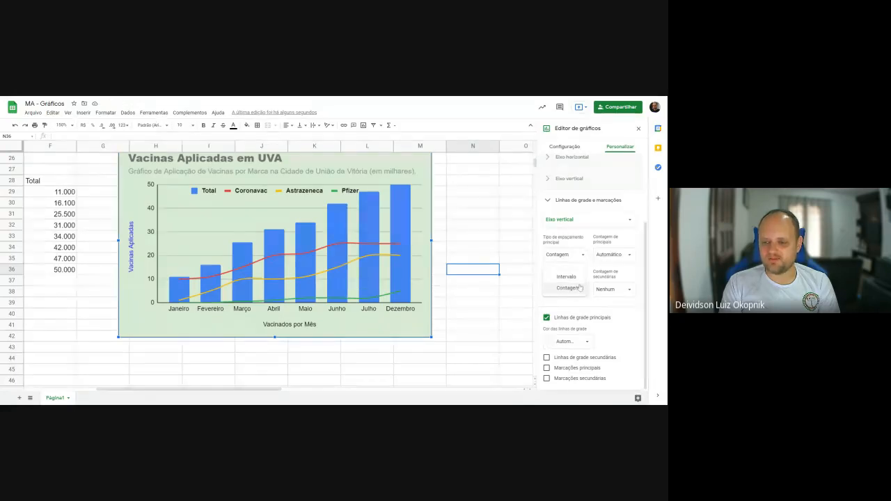
{"action": "left_click", "coordinate": [581, 289]}
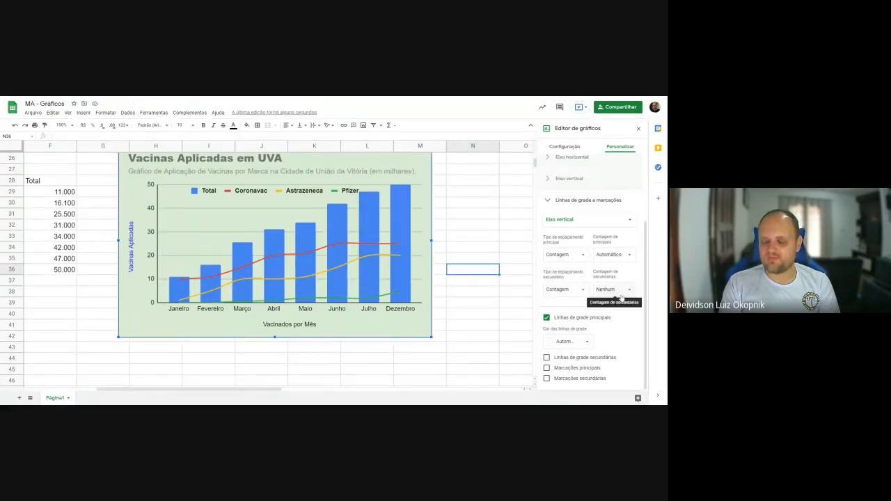
- Set the vertical axis's minor gridline count to 1 and color the major gridlines black
{"action": "left_click", "coordinate": [606, 289]}
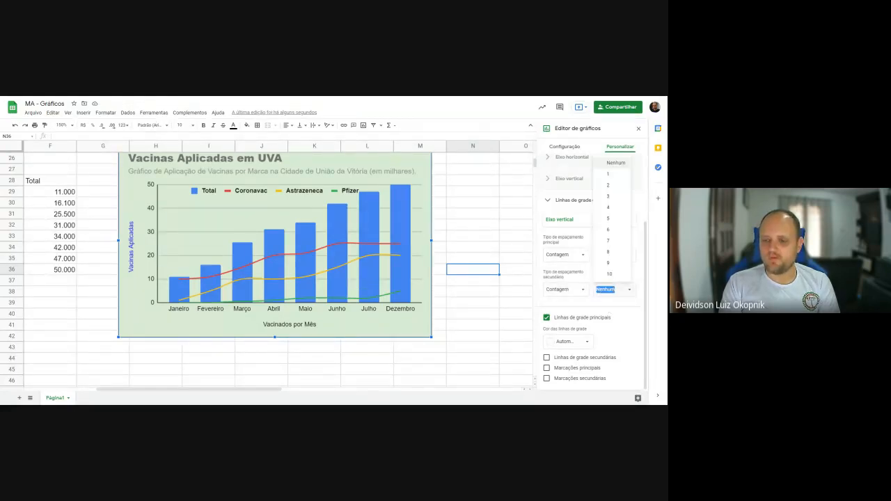
{"action": "left_click", "coordinate": [608, 174]}
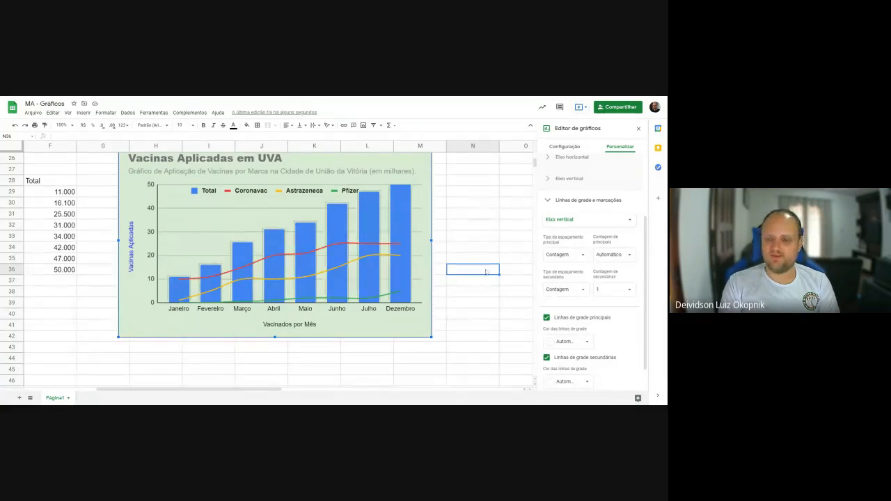
{"action": "scroll", "coordinate": [615, 320], "scroll_direction": "down", "scroll_amount": 1}
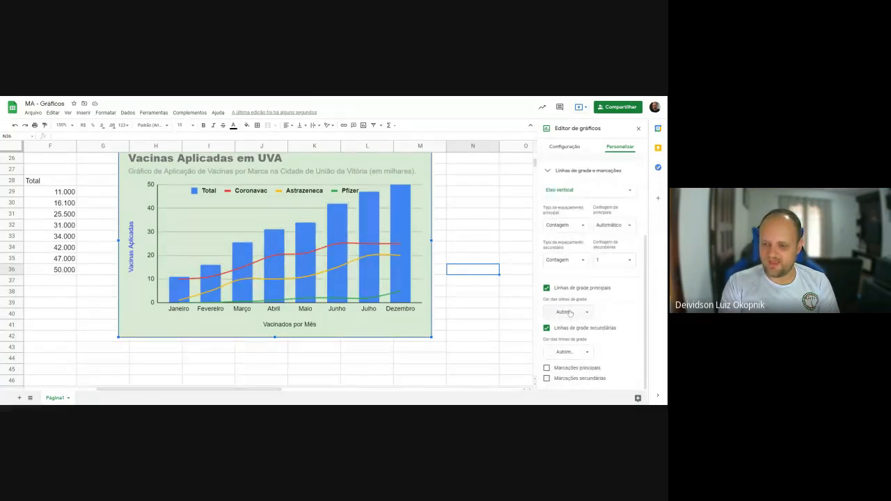
{"action": "left_click", "coordinate": [570, 312]}
{"action": "left_click", "coordinate": [550, 202]}
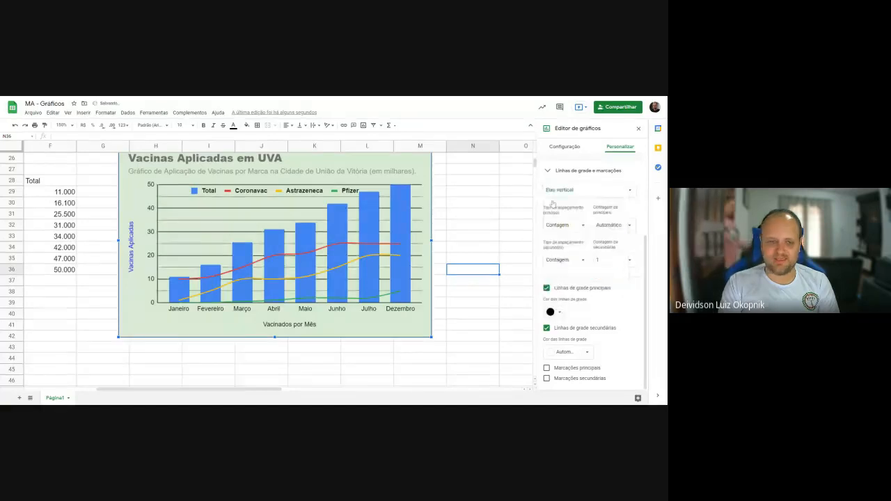
- Color the vertical axis's minor gridlines dark gray, after trying a lighter gray
{"action": "left_click", "coordinate": [582, 353]}
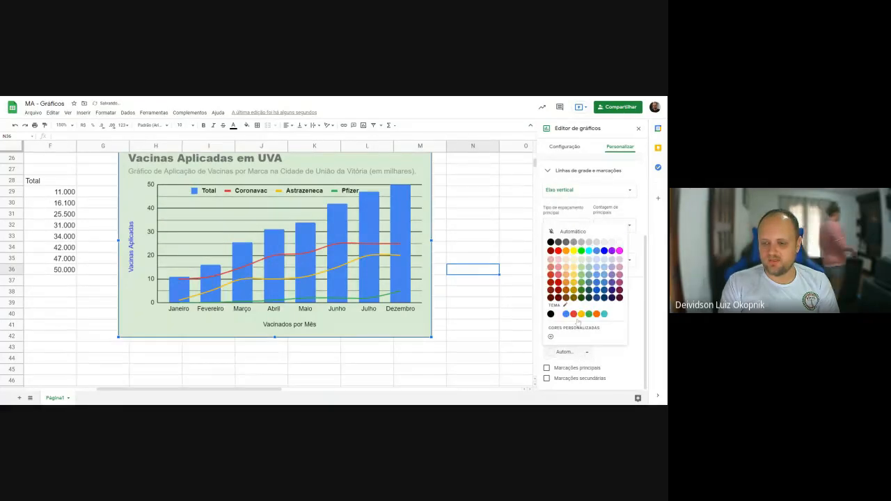
{"action": "left_click", "coordinate": [574, 246]}
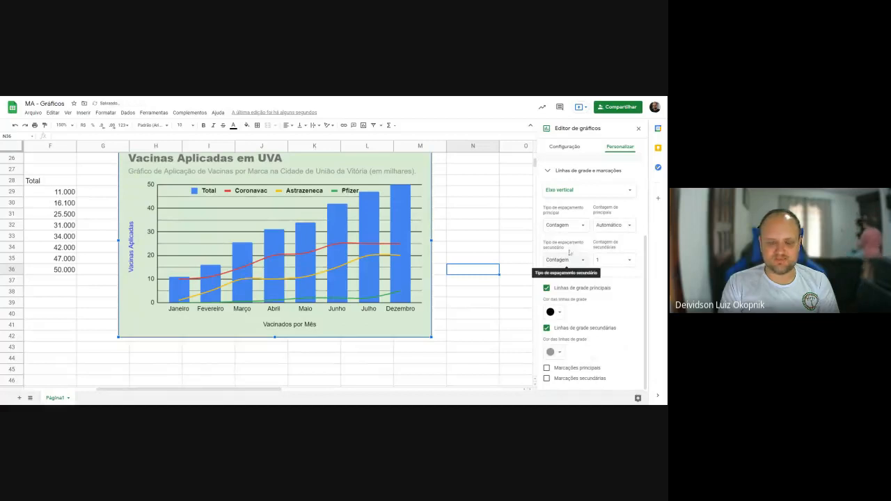
{"action": "left_click", "coordinate": [561, 351]}
{"action": "left_click", "coordinate": [568, 245]}
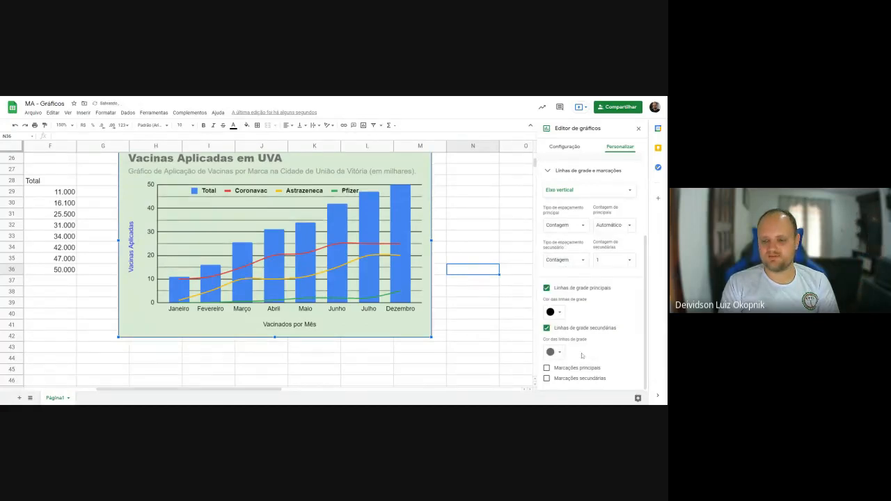
- Turn on the major and minor tick marks of the vertical axis and look over their options
{"action": "left_click", "coordinate": [546, 367]}
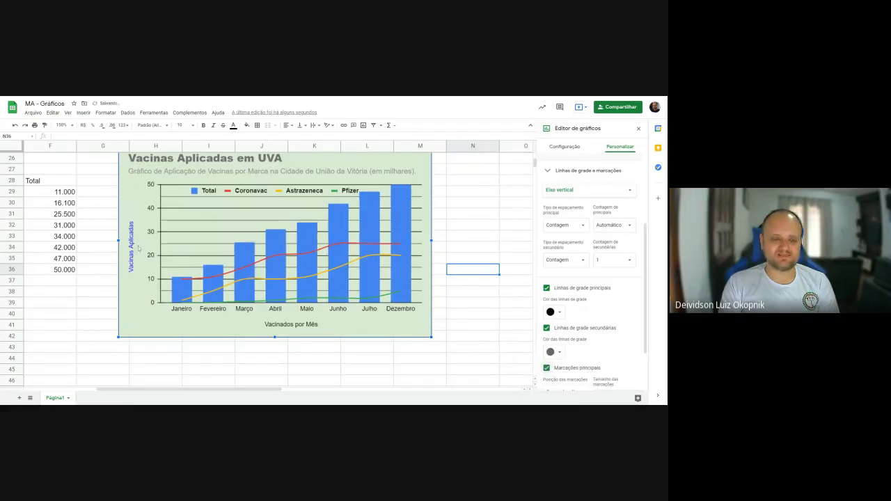
{"action": "scroll", "coordinate": [562, 374], "scroll_direction": "down", "scroll_amount": 2}
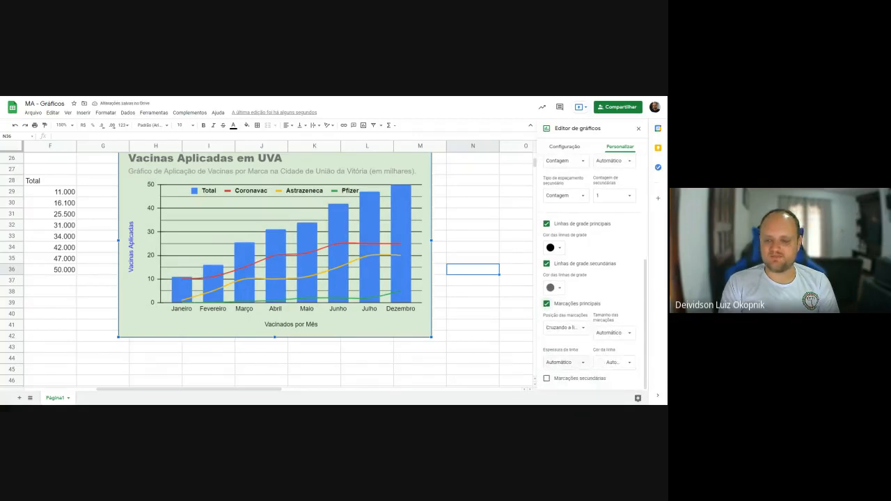
{"action": "left_click", "coordinate": [555, 379]}
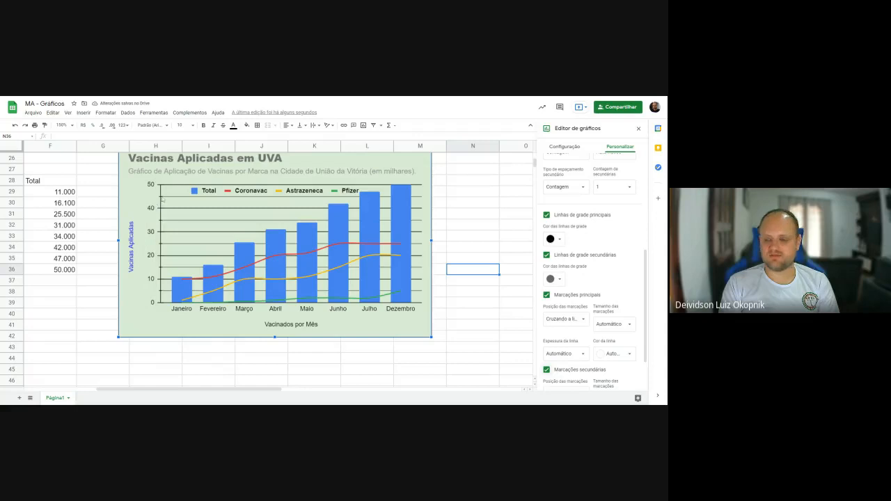
{"action": "scroll", "coordinate": [582, 333], "scroll_direction": "down", "scroll_amount": 3}
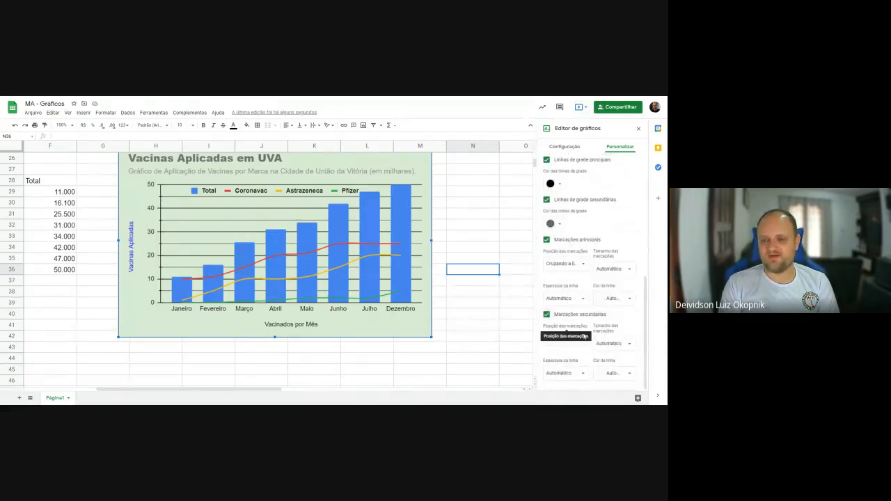
{"action": "scroll", "coordinate": [583, 335], "scroll_direction": "up", "scroll_amount": 5}
{"action": "scroll", "coordinate": [584, 336], "scroll_direction": "down", "scroll_amount": 3}
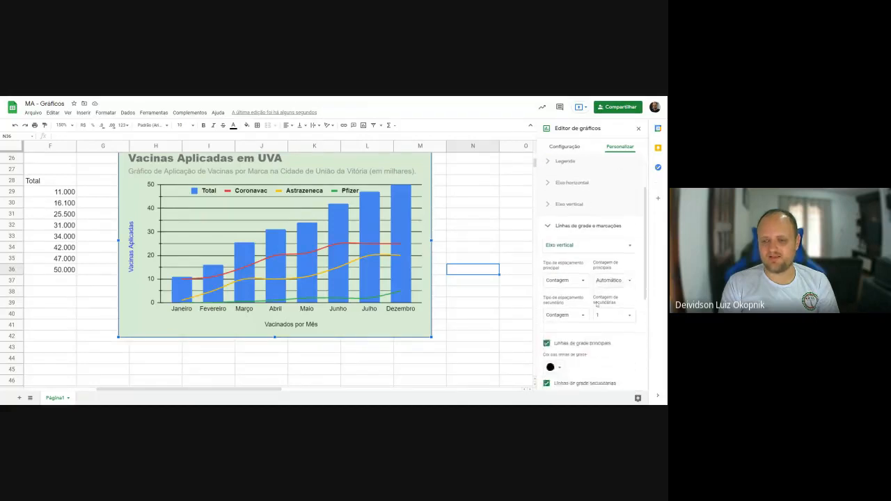
- Set the vertical axis's minor gridline count to Nenhum and turn the major gridlines off and back on
{"action": "left_click", "coordinate": [613, 259]}
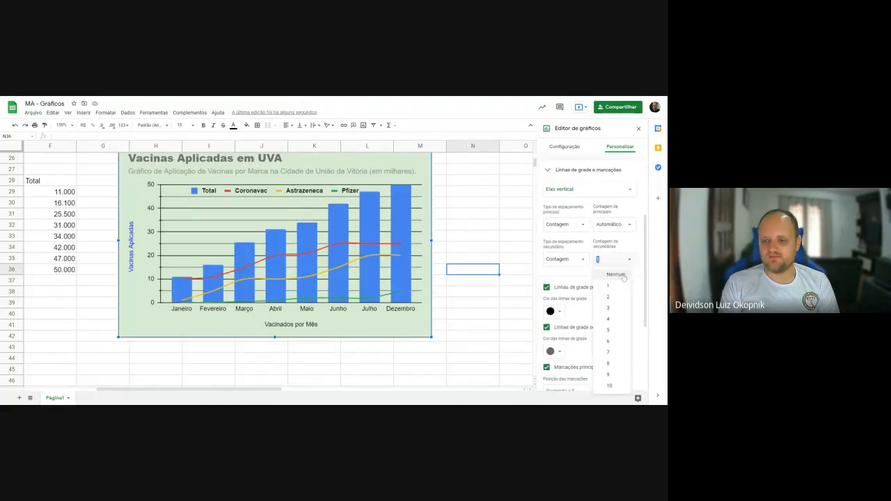
{"action": "left_click", "coordinate": [617, 274]}
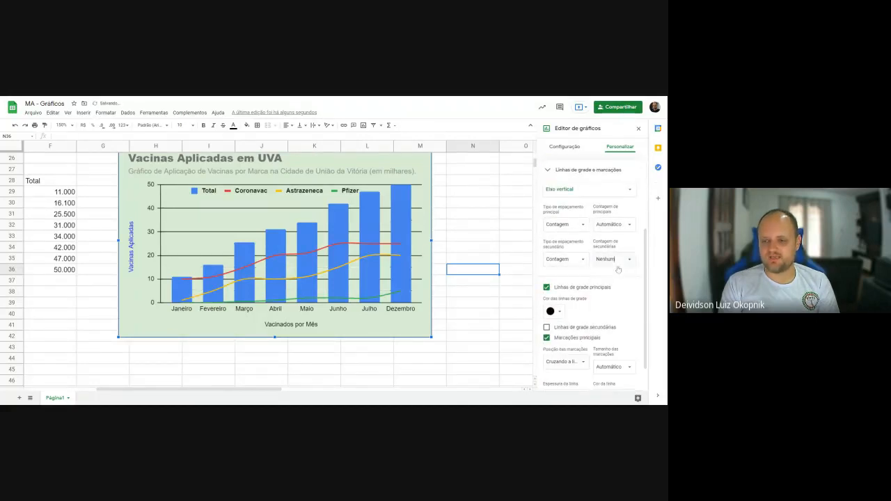
{"action": "left_click", "coordinate": [581, 287]}
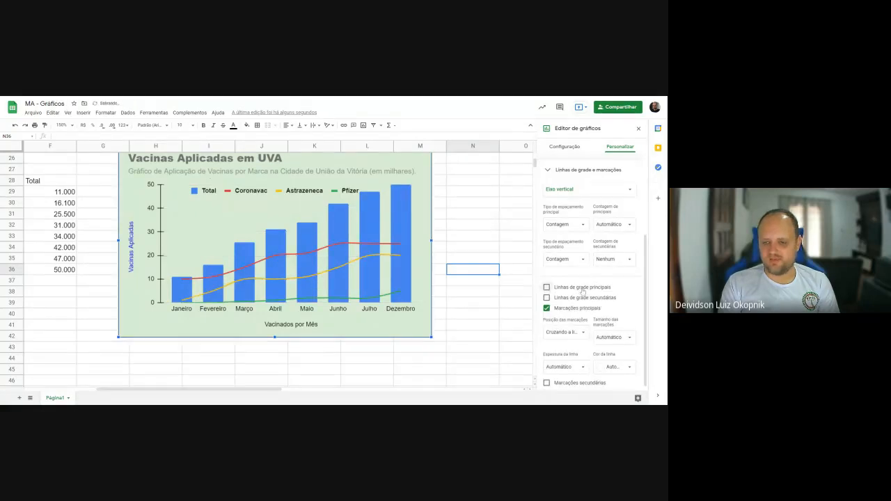
{"action": "left_click", "coordinate": [582, 290]}
- Turn off the vertical axis's major tick marks and view the major gridline color choices without picking one
{"action": "scroll", "coordinate": [550, 306], "scroll_direction": "down", "scroll_amount": 1}
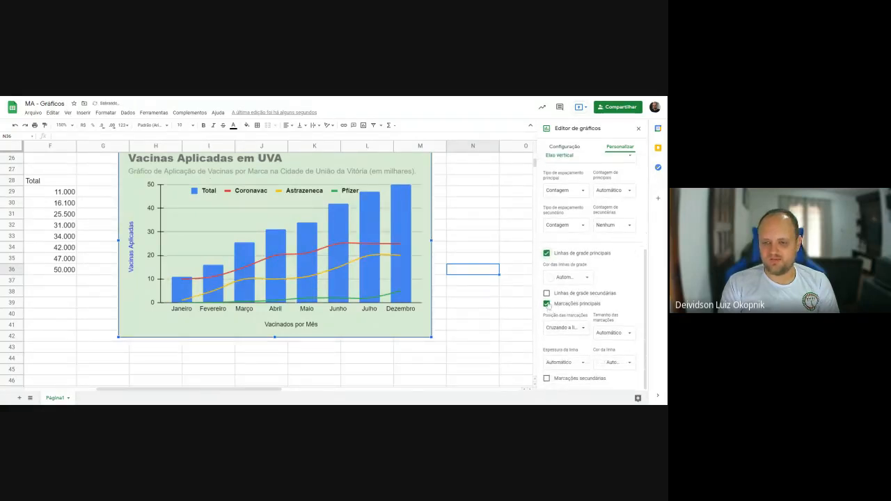
{"action": "left_click", "coordinate": [547, 304]}
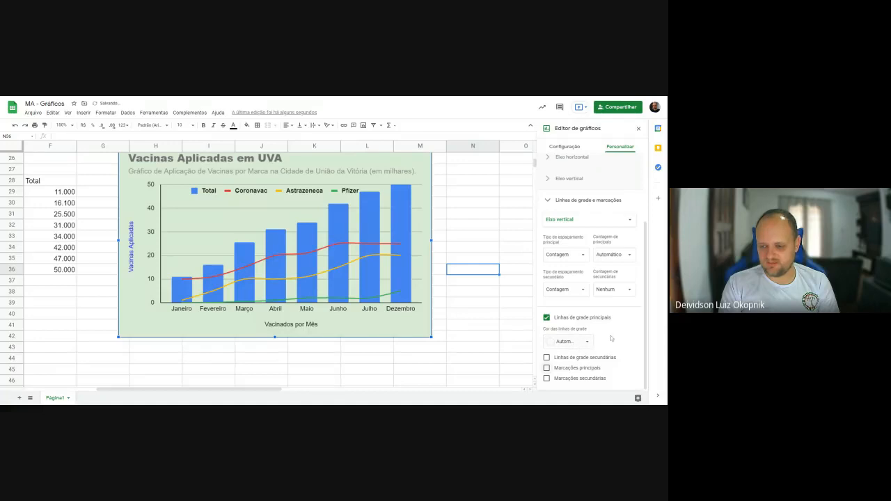
{"action": "left_click", "coordinate": [587, 342]}
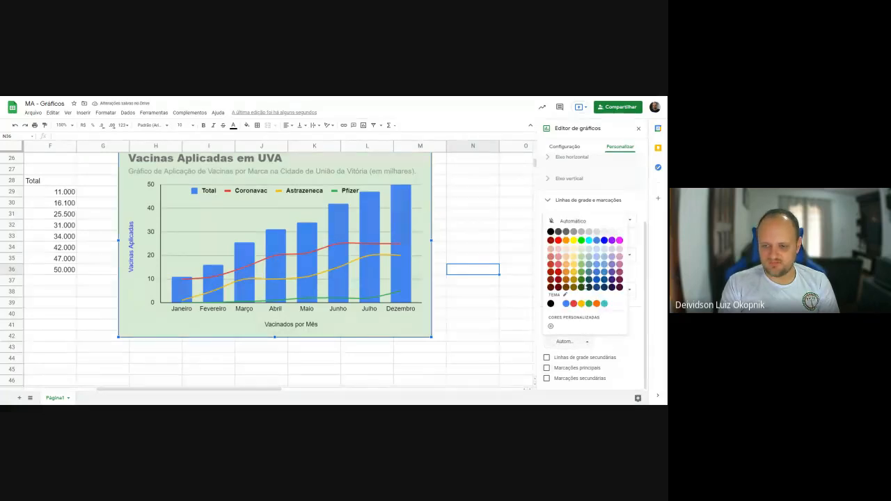
{"action": "left_click", "coordinate": [640, 335]}
- Switch the gridline and tick settings to the horizontal axis and turn on its major tick marks
{"action": "scroll", "coordinate": [599, 306], "scroll_direction": "up", "scroll_amount": 2}
{"action": "scroll", "coordinate": [597, 306], "scroll_direction": "down", "scroll_amount": 3}
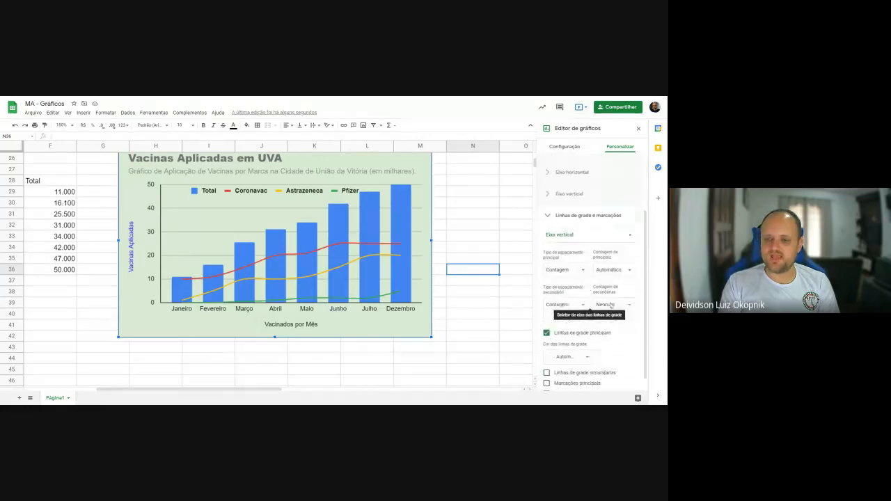
{"action": "left_click", "coordinate": [587, 222]}
{"action": "left_click", "coordinate": [578, 207]}
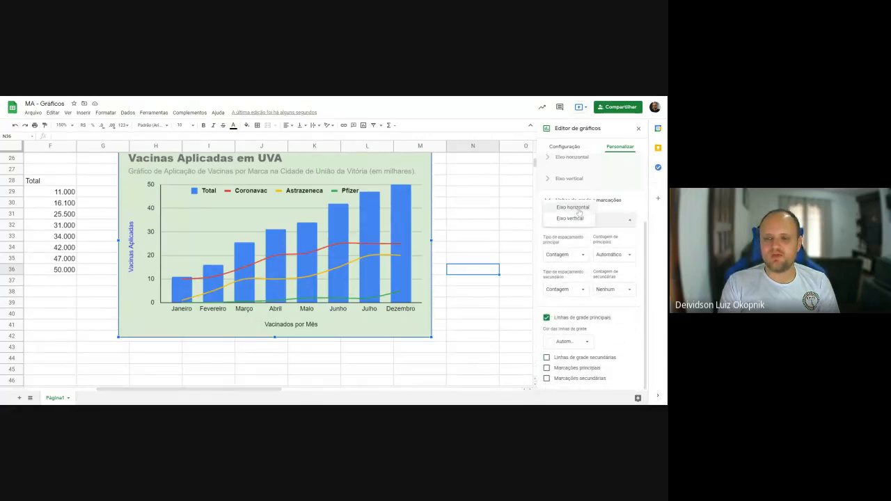
{"action": "left_click", "coordinate": [565, 333]}
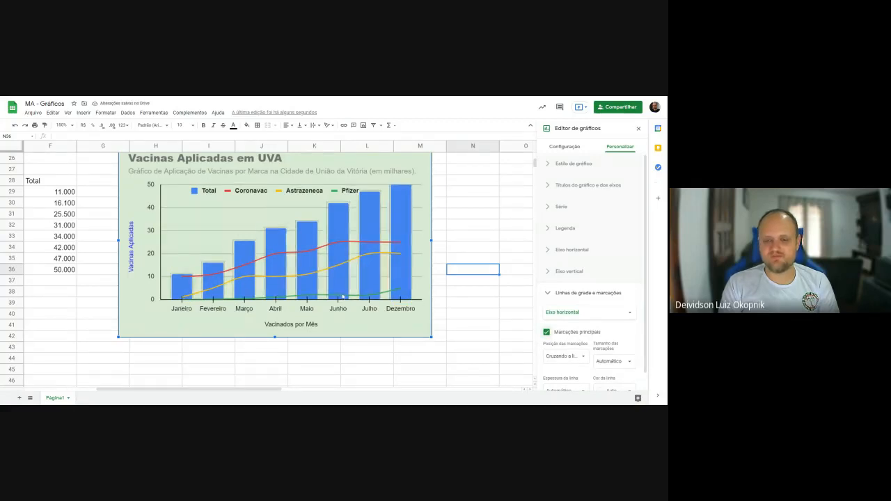
- Try lengths of 12px and 24px for the major tick marks of the horizontal axis
{"action": "scroll", "coordinate": [592, 307], "scroll_direction": "down", "scroll_amount": 1}
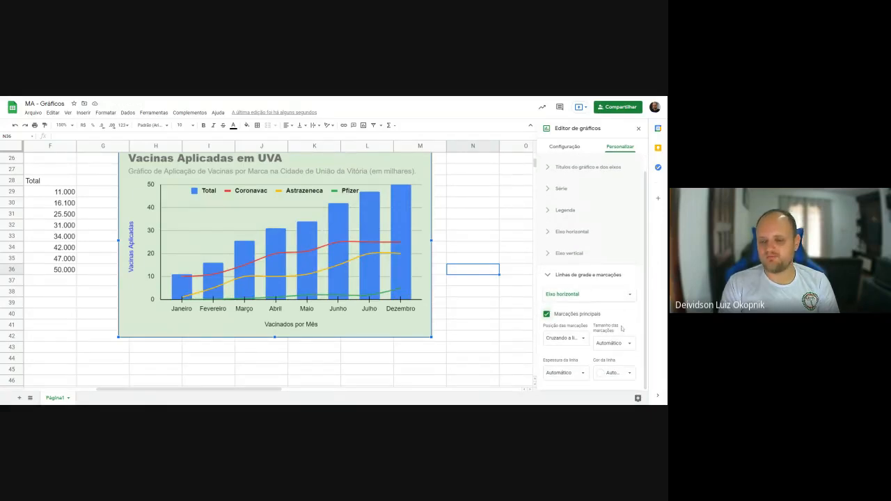
{"action": "left_click", "coordinate": [612, 343]}
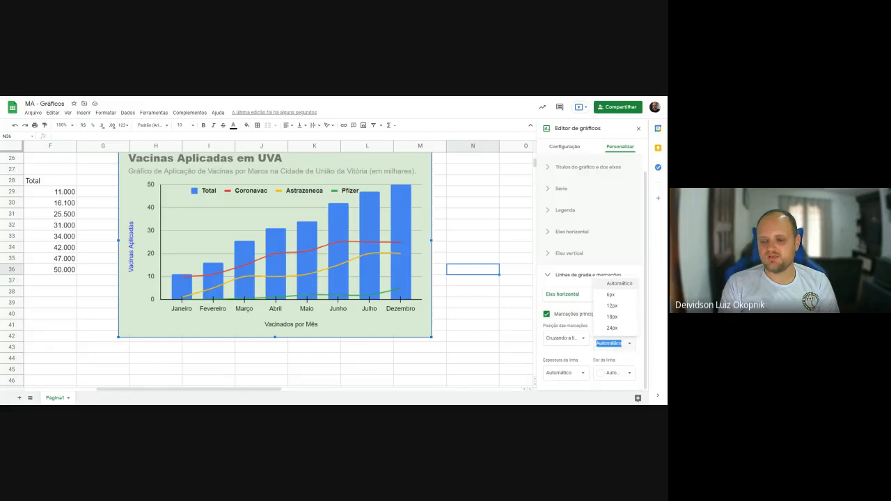
{"action": "left_click", "coordinate": [619, 310]}
{"action": "left_click", "coordinate": [607, 343]}
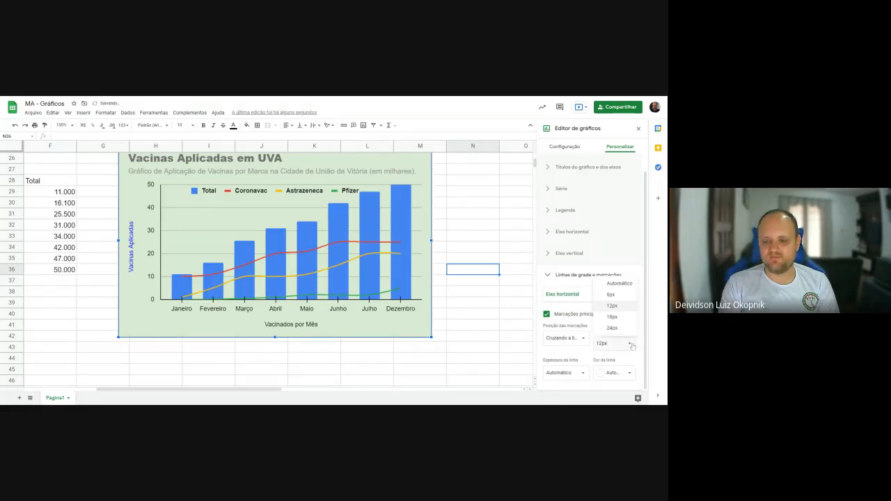
{"action": "left_click", "coordinate": [617, 329]}
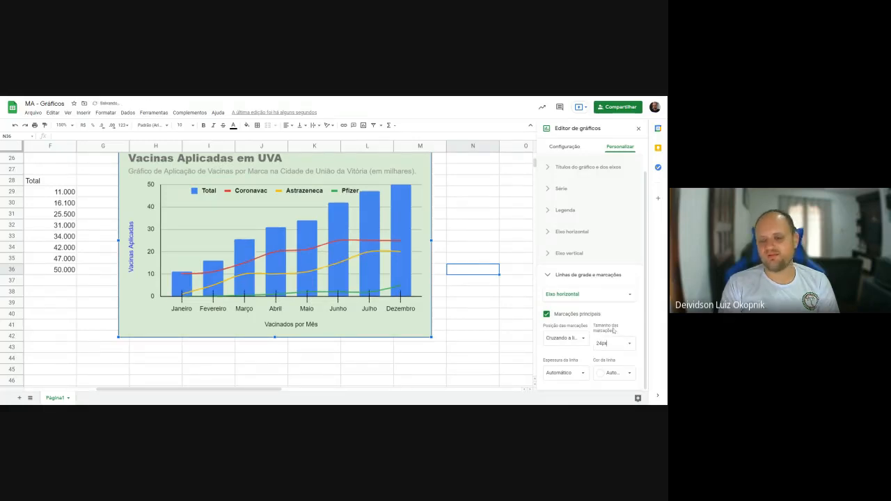
- Set the line thickness of the horizontal axis's major tick marks to 8px and their color to dark green
{"action": "left_click", "coordinate": [565, 372]}
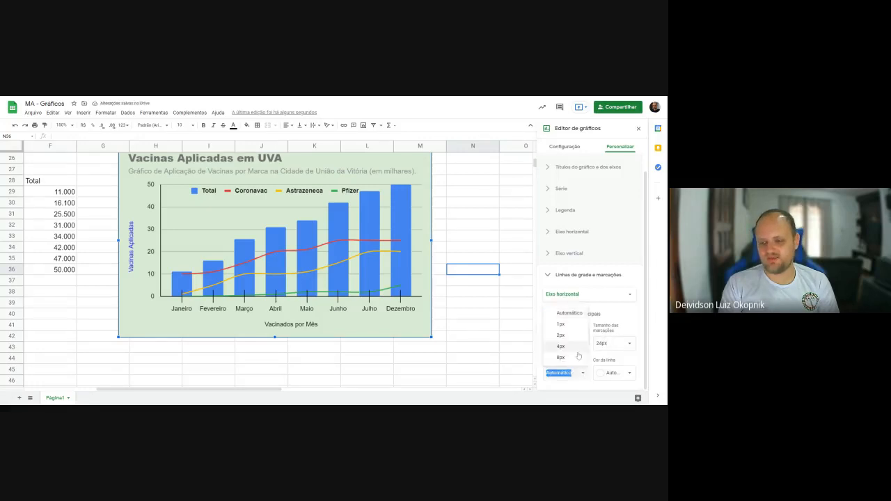
{"action": "left_click", "coordinate": [570, 358]}
{"action": "left_click", "coordinate": [624, 374]}
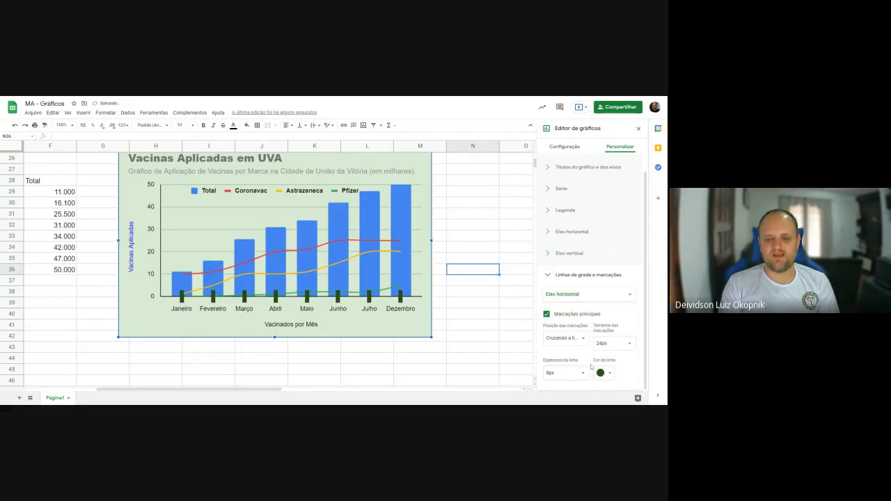
- Try tick mark thicknesses of 2px and 1px, and set the horizontal axis's tick mark position to Nenhuma
{"action": "left_click", "coordinate": [583, 373]}
{"action": "left_click", "coordinate": [575, 341]}
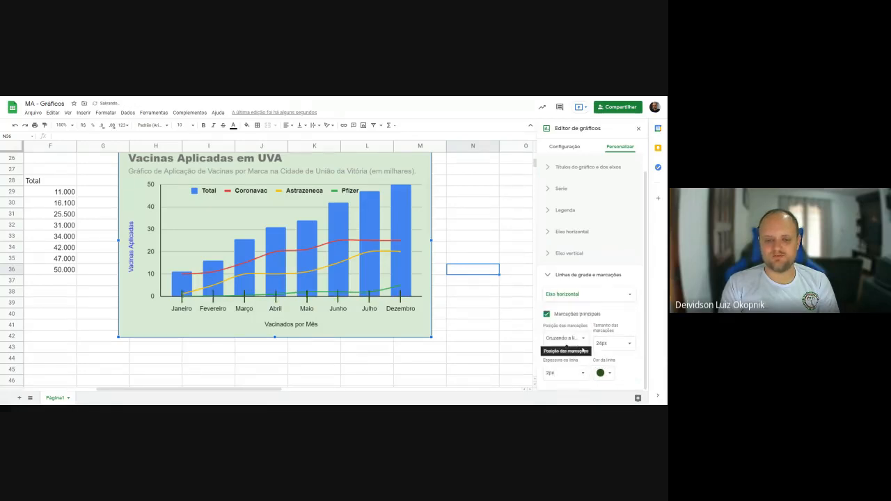
{"action": "left_click", "coordinate": [567, 373]}
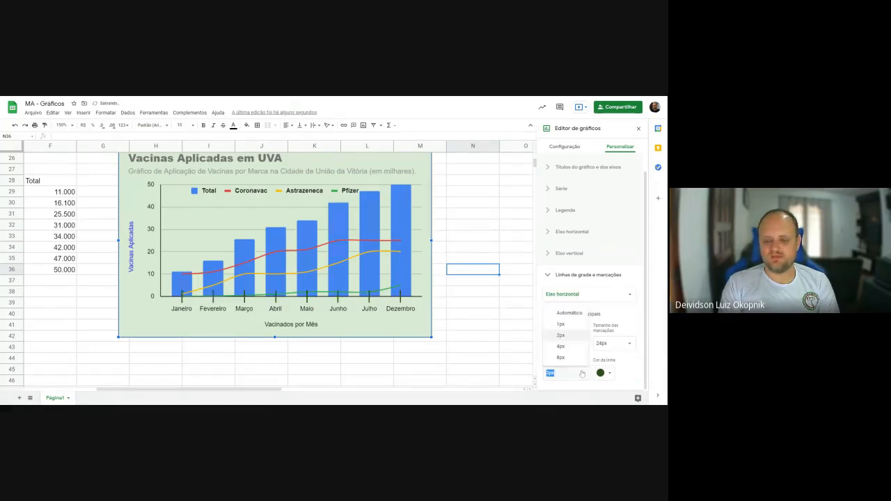
{"action": "left_click", "coordinate": [564, 325]}
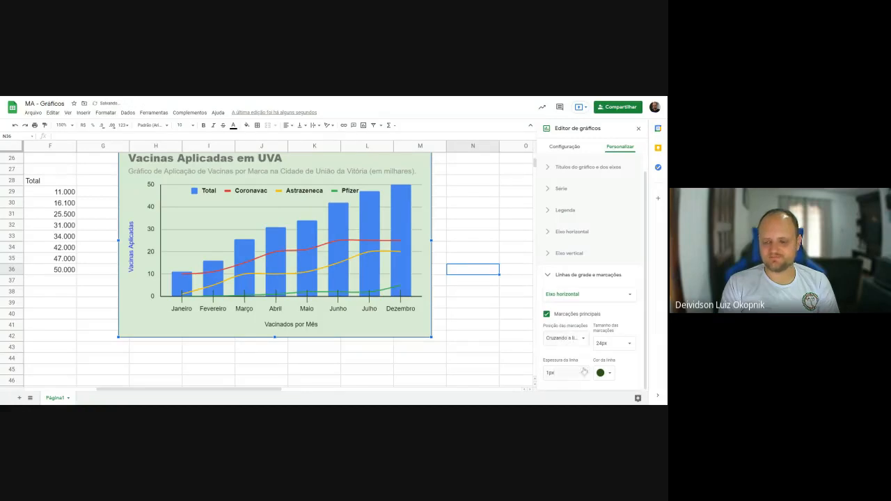
{"action": "left_click", "coordinate": [581, 340]}
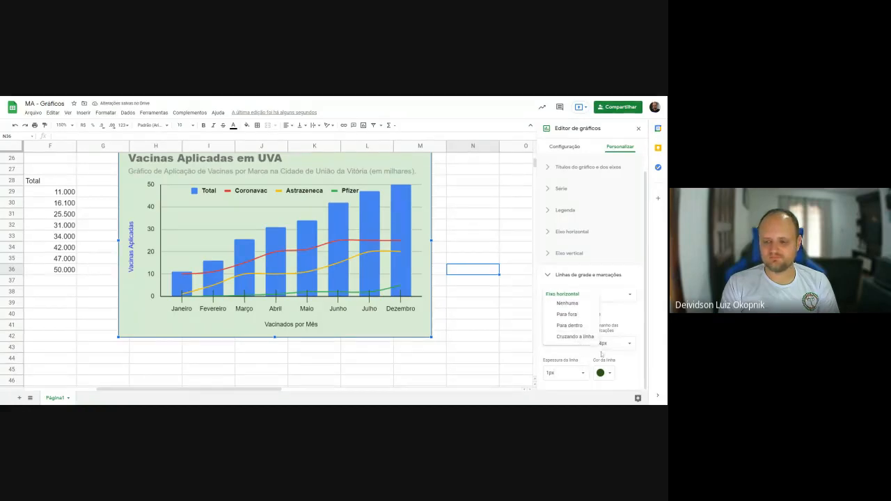
{"action": "left_click", "coordinate": [566, 303]}
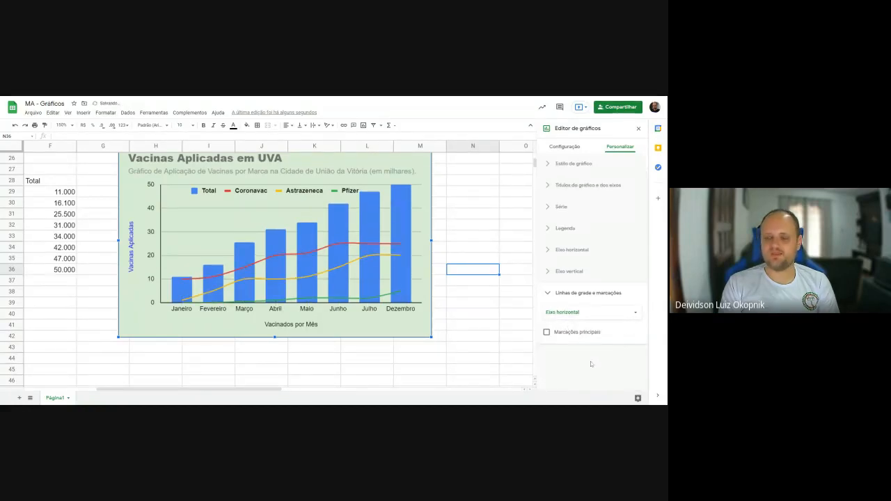
- Change the vaccination chart to the suggested stacked column chart (Gráfico de colunas empilhadas) and remove the Total series
{"action": "left_click", "coordinate": [565, 146]}
{"action": "scroll", "coordinate": [573, 244], "scroll_direction": "down", "scroll_amount": 1}
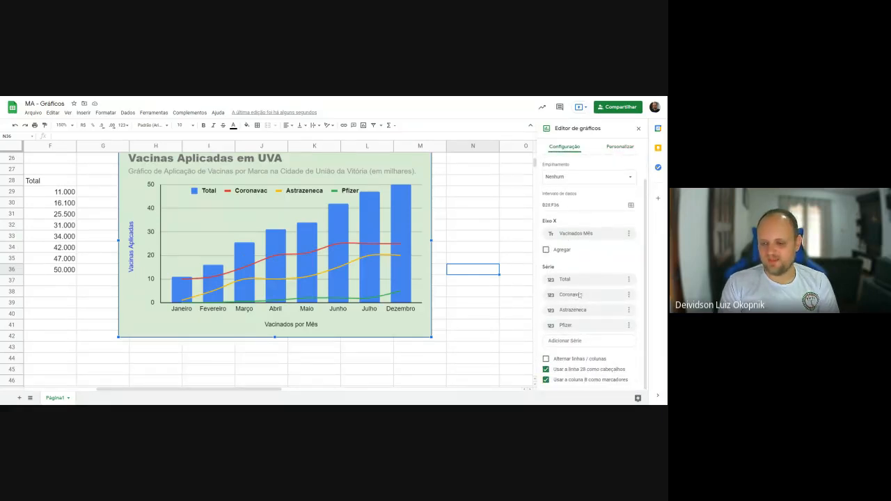
{"action": "scroll", "coordinate": [579, 297], "scroll_direction": "up", "scroll_amount": 3}
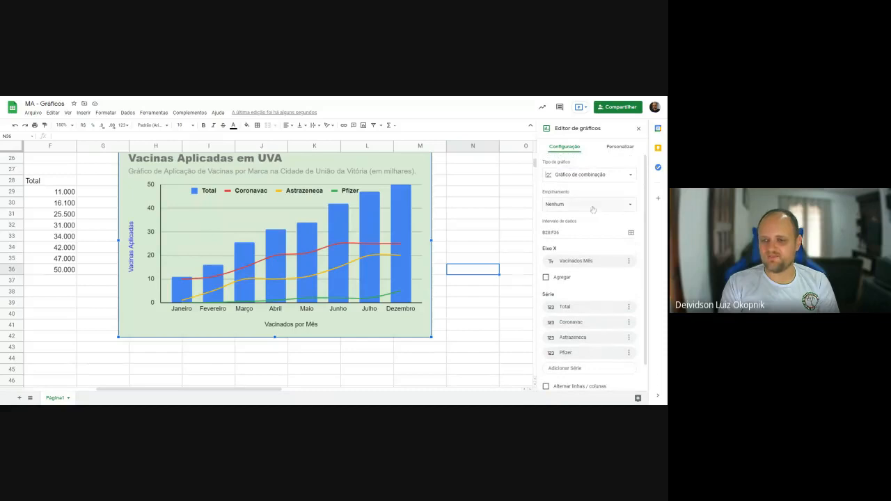
{"action": "left_click", "coordinate": [589, 177]}
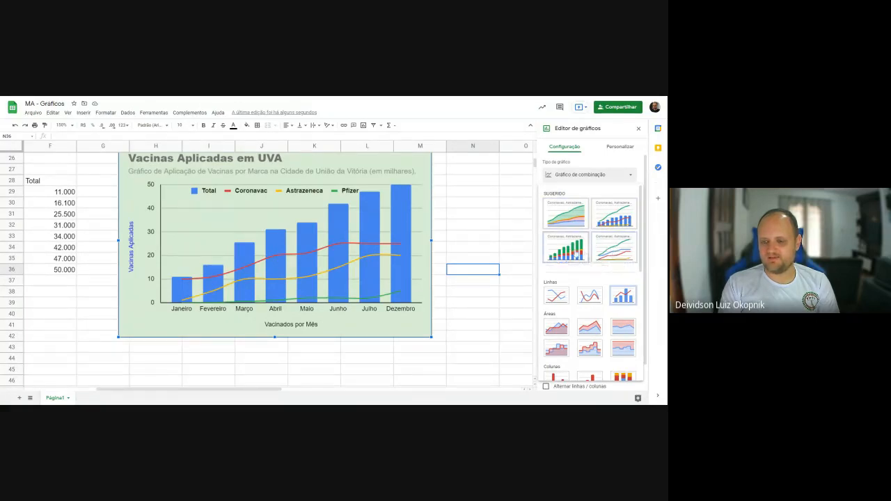
{"action": "left_click", "coordinate": [565, 248]}
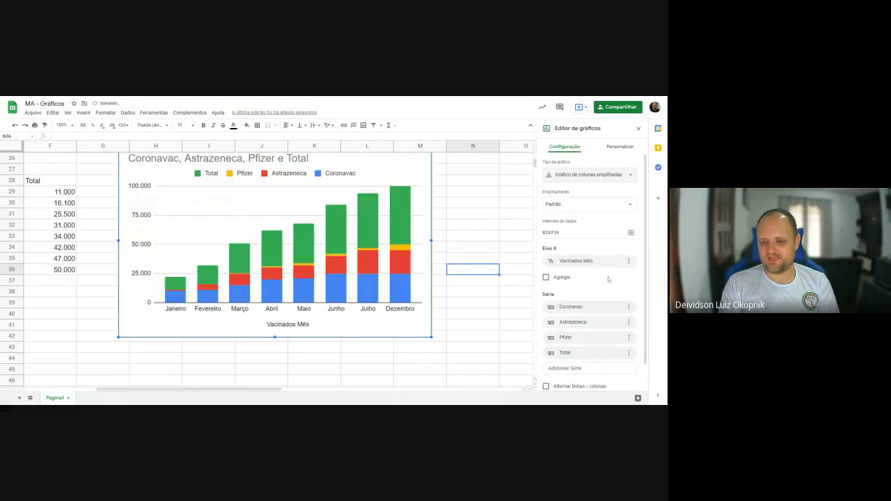
{"action": "left_click", "coordinate": [629, 353]}
{"action": "left_click", "coordinate": [616, 373]}
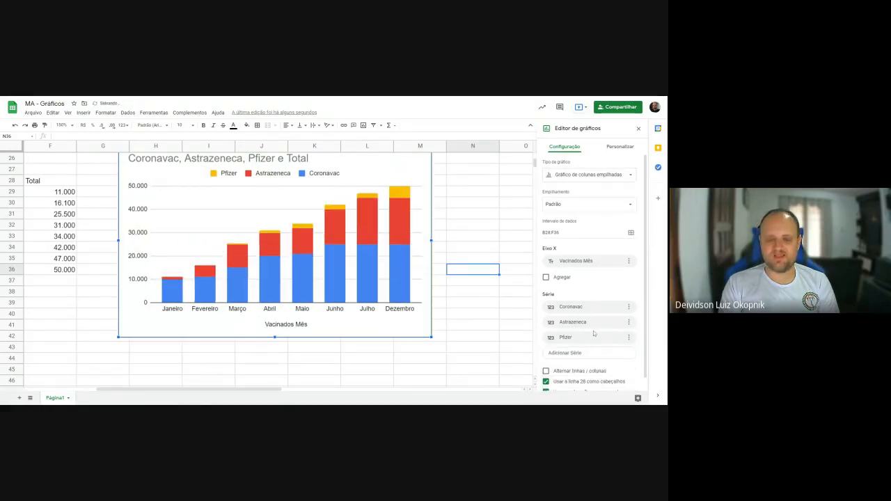
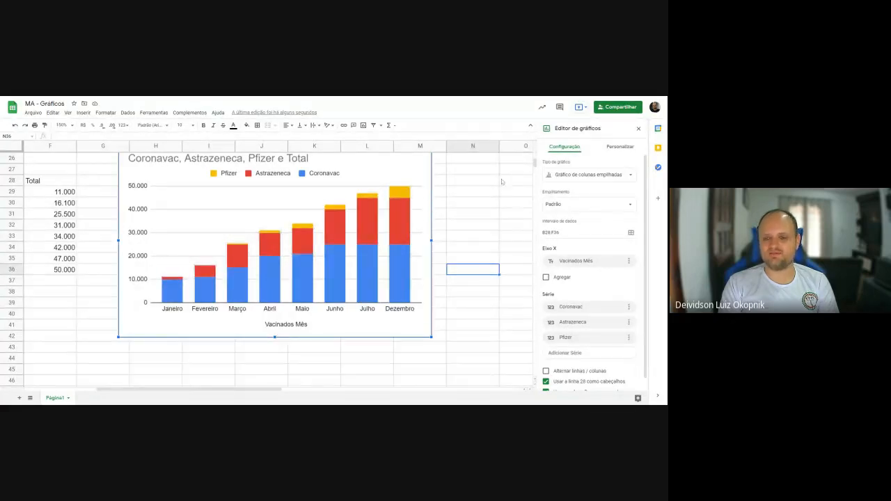
- Try bold formatting on the horizontal axis labels of the stacked column chart and switch it off again
{"action": "left_click", "coordinate": [618, 147]}
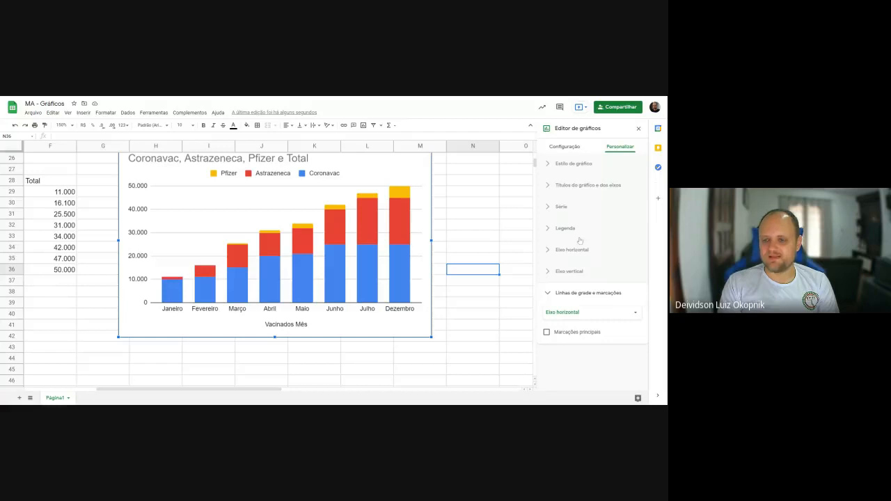
{"action": "left_click", "coordinate": [547, 273]}
{"action": "left_click", "coordinate": [546, 273]}
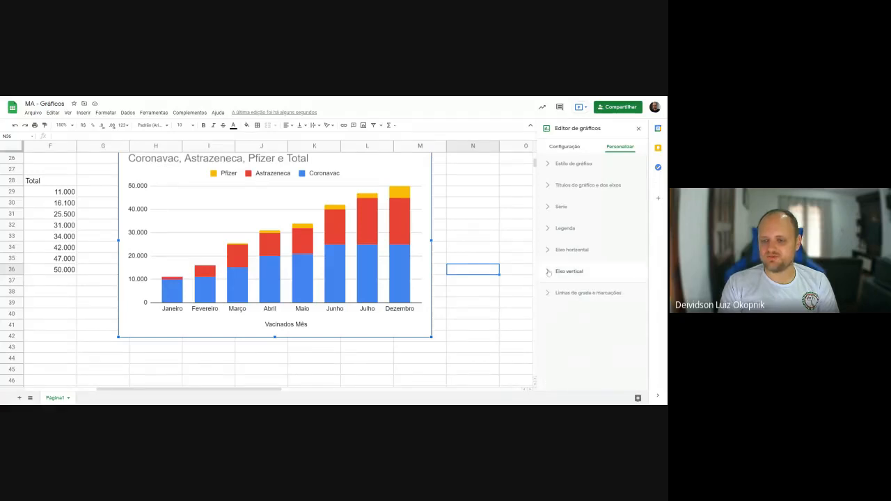
{"action": "left_click", "coordinate": [549, 253]}
{"action": "scroll", "coordinate": [577, 274], "scroll_direction": "down", "scroll_amount": 1}
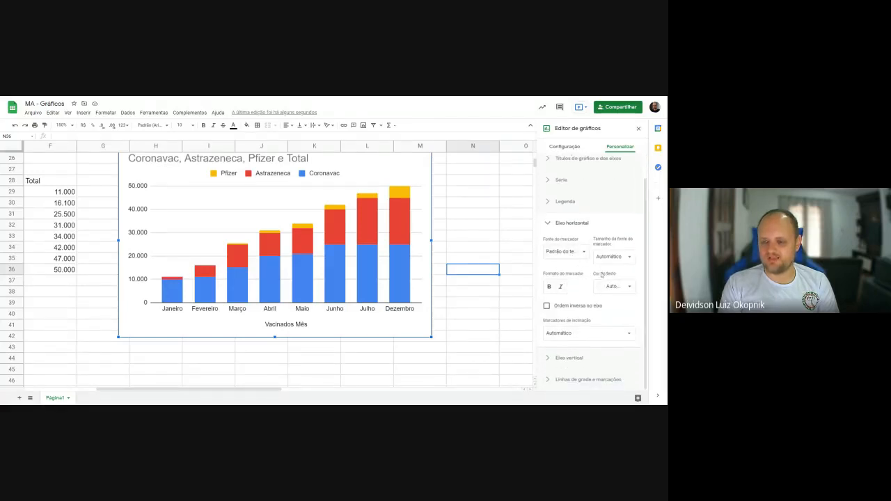
{"action": "left_click", "coordinate": [549, 287]}
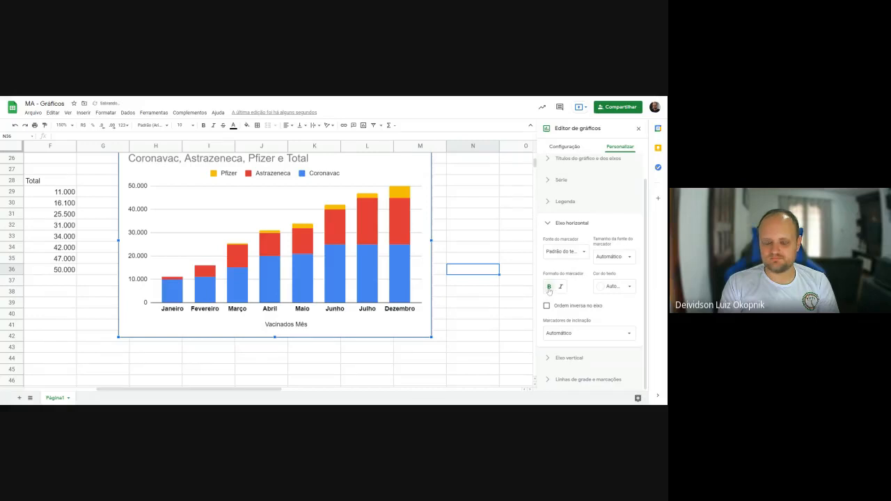
{"action": "left_click", "coordinate": [549, 287]}
{"action": "left_click", "coordinate": [551, 223]}
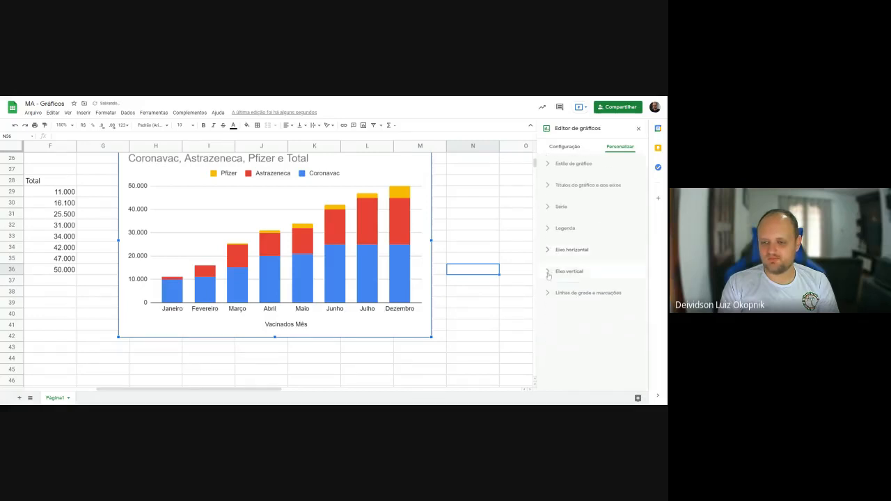
- Try limiting the vertical axis to a minimum of 10000 and a maximum of 30000
{"action": "left_click", "coordinate": [550, 272]}
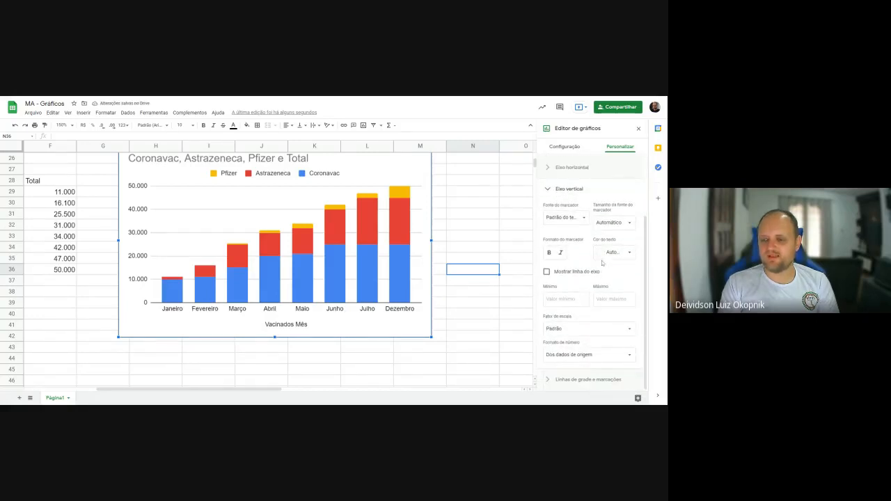
{"action": "left_click", "coordinate": [564, 298]}
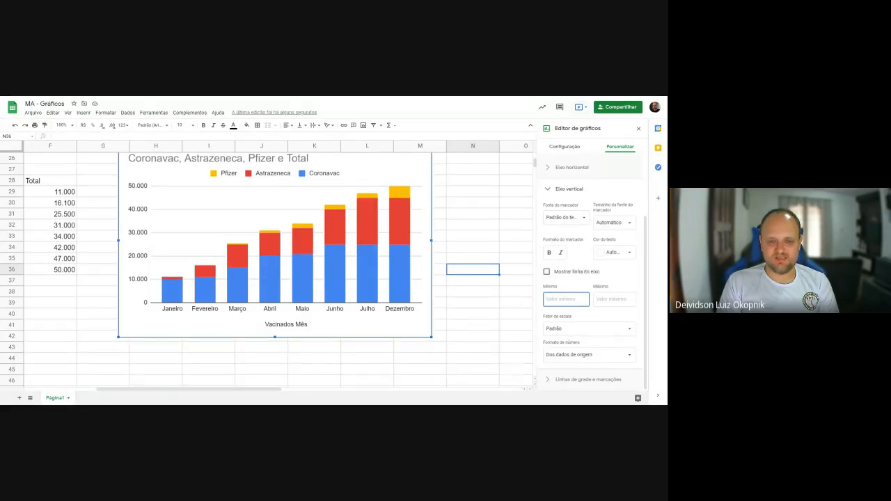
{"action": "type", "text": "10000"}
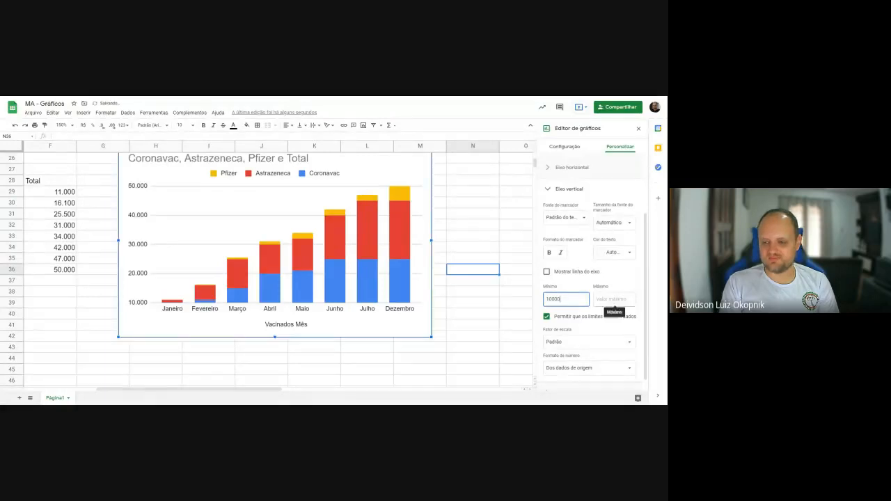
{"action": "left_click", "coordinate": [611, 301]}
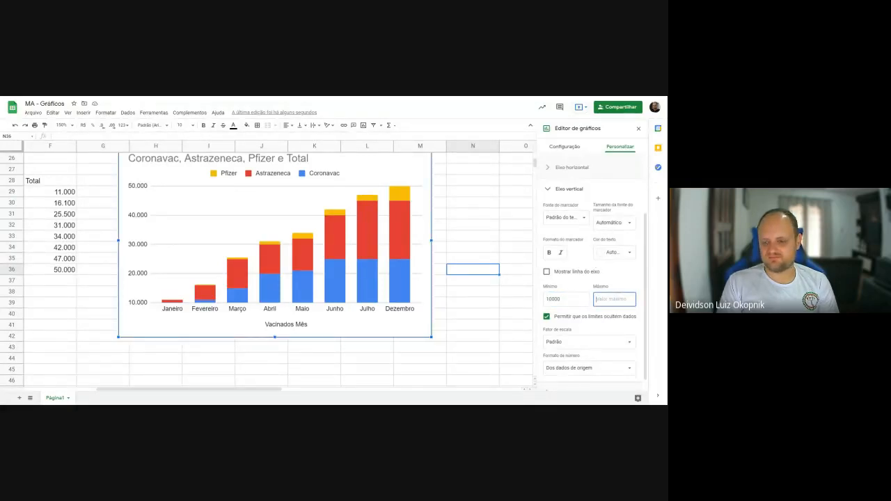
{"action": "type", "text": "30000"}
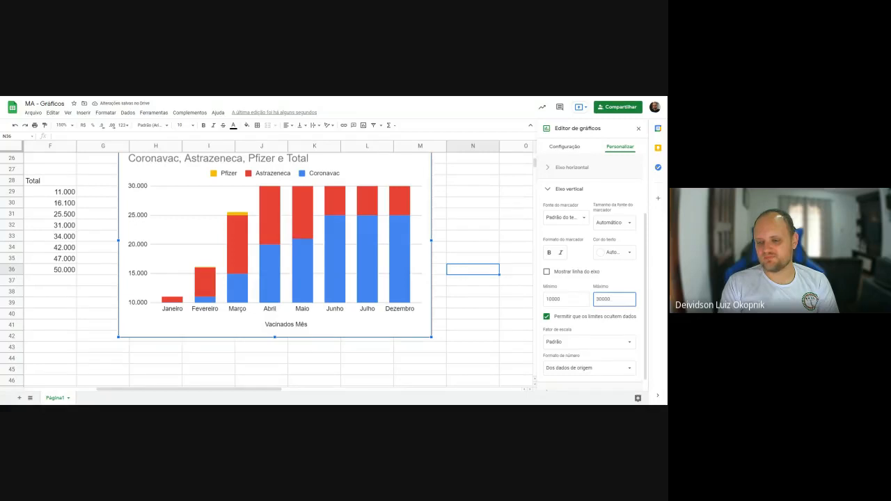
- Switch the option that lets limits hide data off and on, and clear the vertical axis's minimum and maximum
{"action": "left_click", "coordinate": [546, 317]}
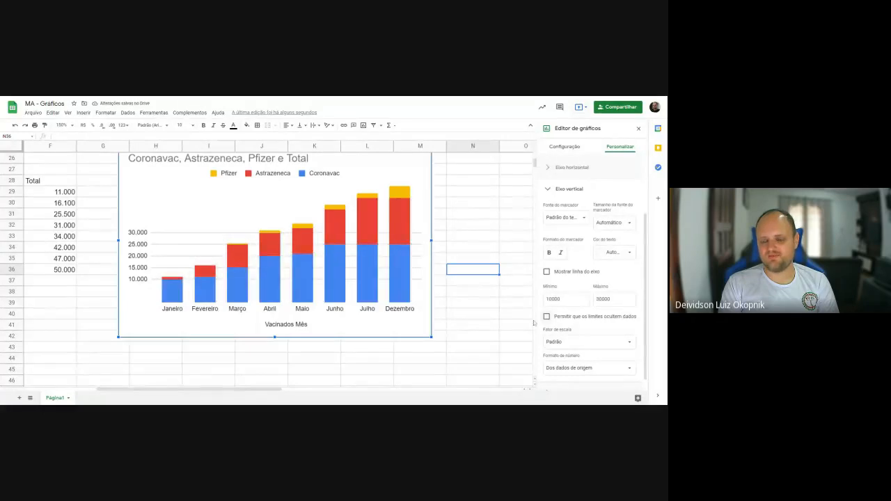
{"action": "left_click", "coordinate": [555, 319]}
{"action": "key", "text": "shift+Tab"}
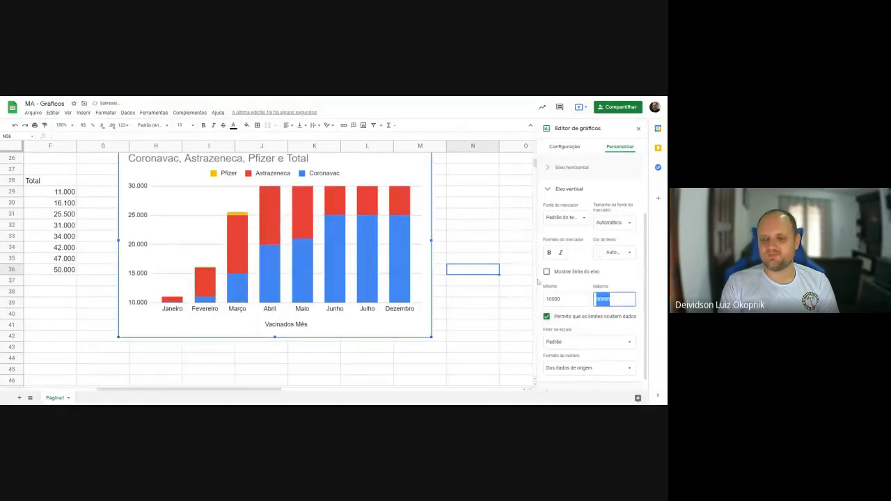
{"action": "key", "text": "BackSpace"}
{"action": "key", "text": "shift+Tab"}
{"action": "key", "text": "BackSpace"}
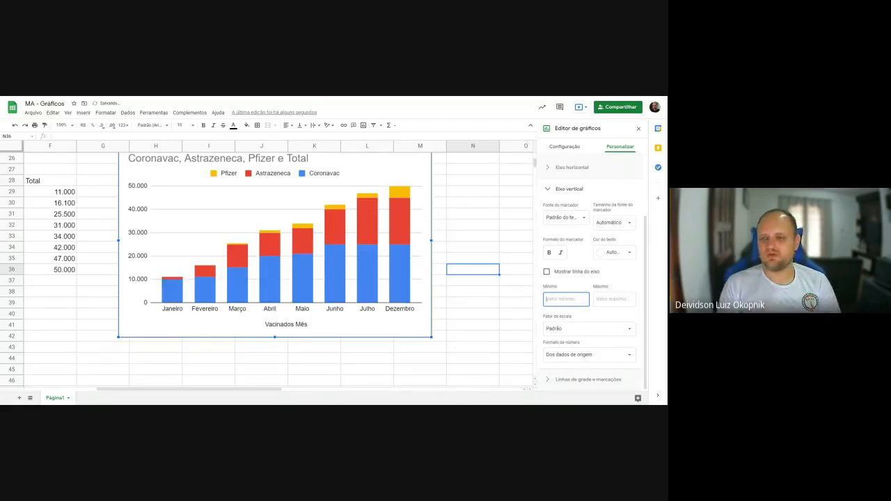
- Change the stacked column vaccination chart to a standard pie chart
{"action": "left_click", "coordinate": [564, 147]}
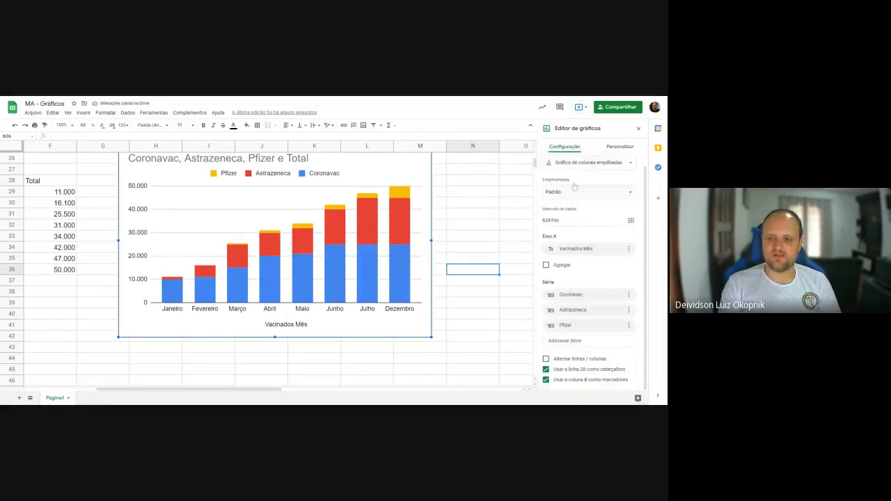
{"action": "left_click", "coordinate": [384, 163]}
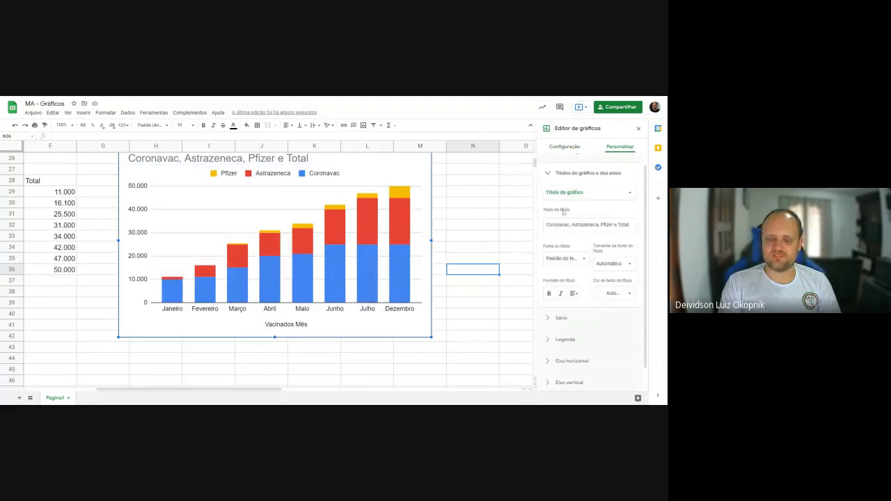
{"action": "left_click", "coordinate": [565, 148]}
{"action": "left_click", "coordinate": [599, 164]}
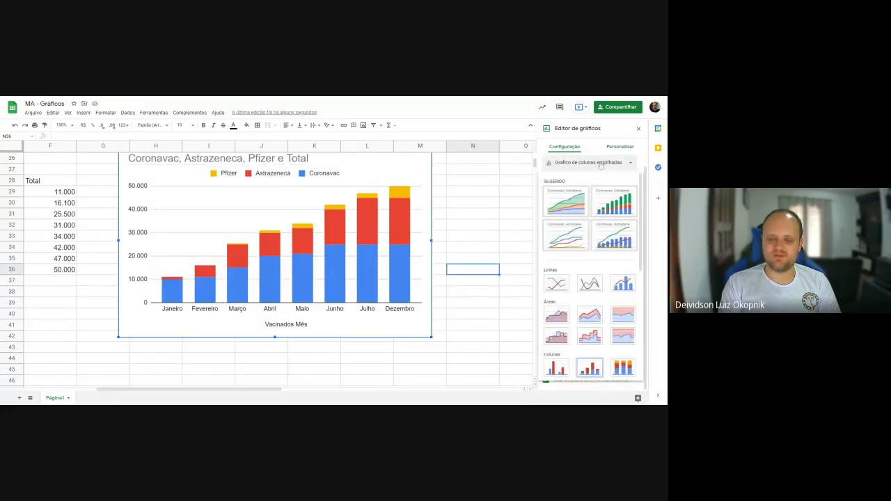
{"action": "scroll", "coordinate": [564, 237], "scroll_direction": "down", "scroll_amount": 5}
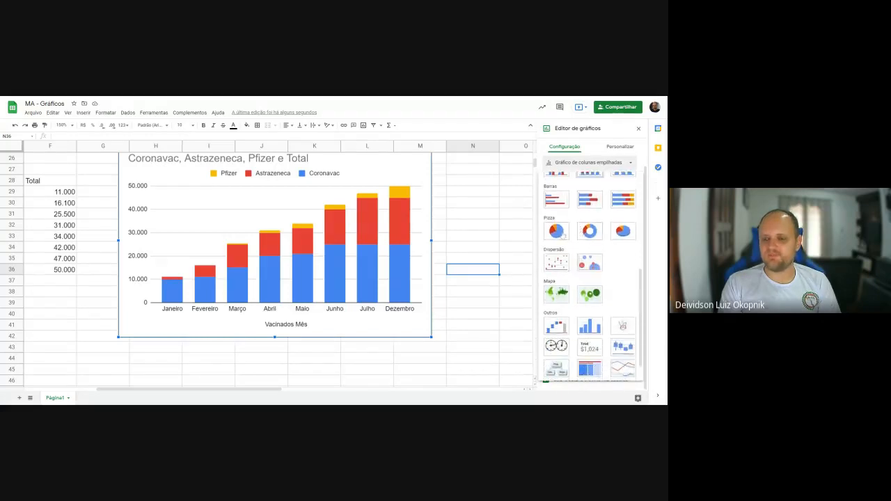
{"action": "left_click", "coordinate": [556, 231]}
- Set the pie chart's inner hole size to 50% to turn it into a doughnut
{"action": "left_click", "coordinate": [617, 147]}
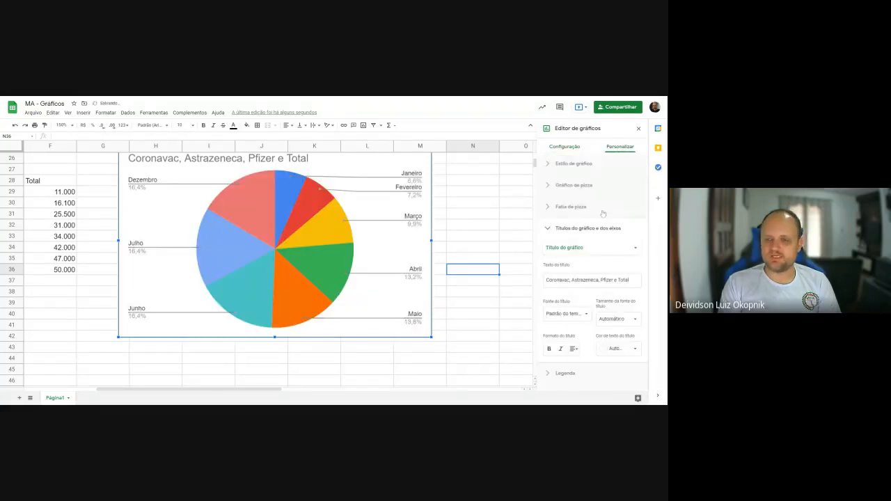
{"action": "left_click", "coordinate": [552, 213]}
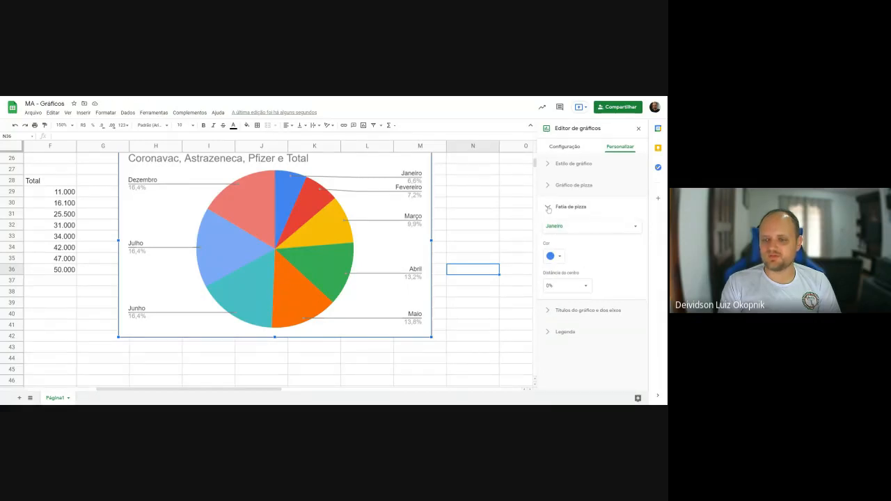
{"action": "left_click", "coordinate": [549, 209]}
{"action": "left_click", "coordinate": [549, 186]}
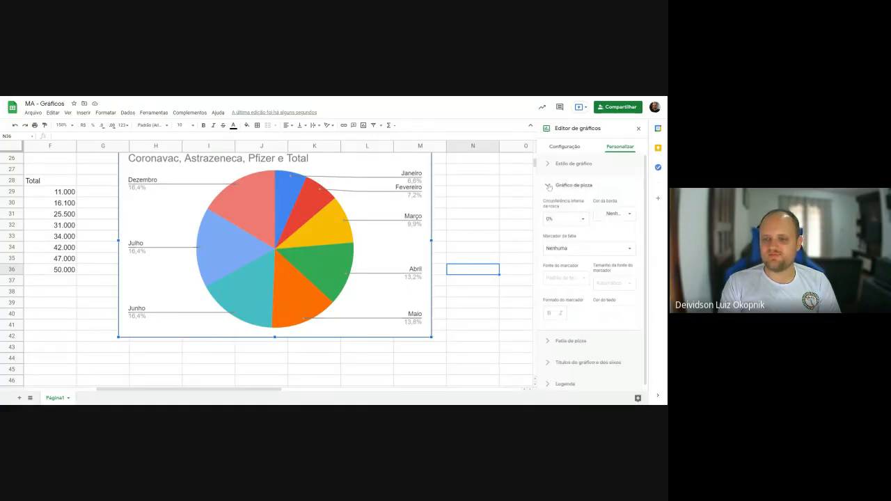
{"action": "left_click", "coordinate": [578, 219]}
{"action": "left_click", "coordinate": [567, 258]}
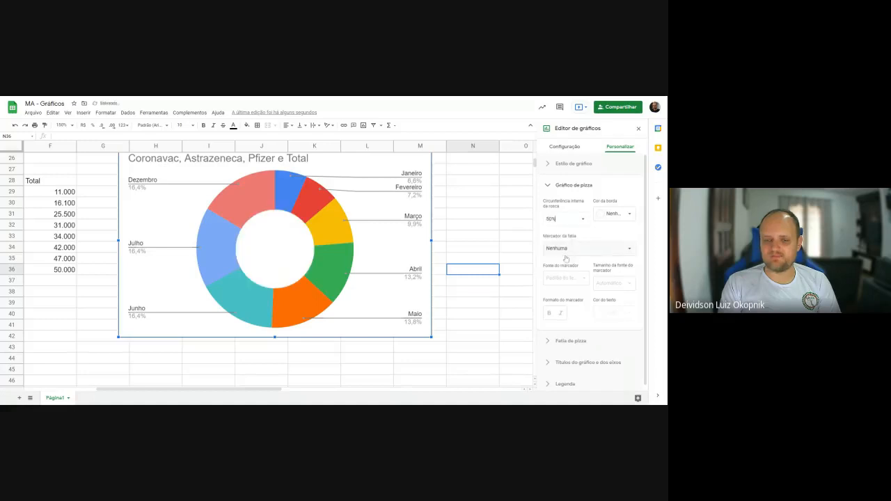
- Label the doughnut chart's slices with their values (Valor)
{"action": "left_click", "coordinate": [619, 215]}
{"action": "left_click", "coordinate": [620, 216]}
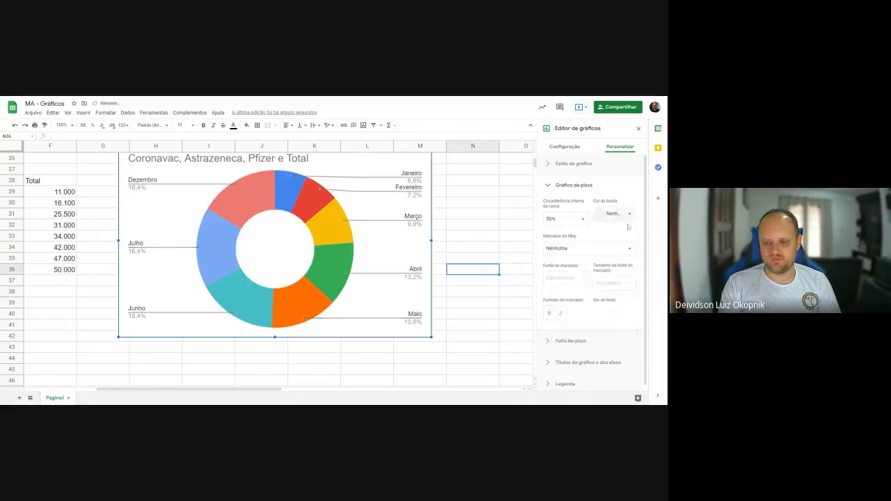
{"action": "left_click", "coordinate": [603, 250]}
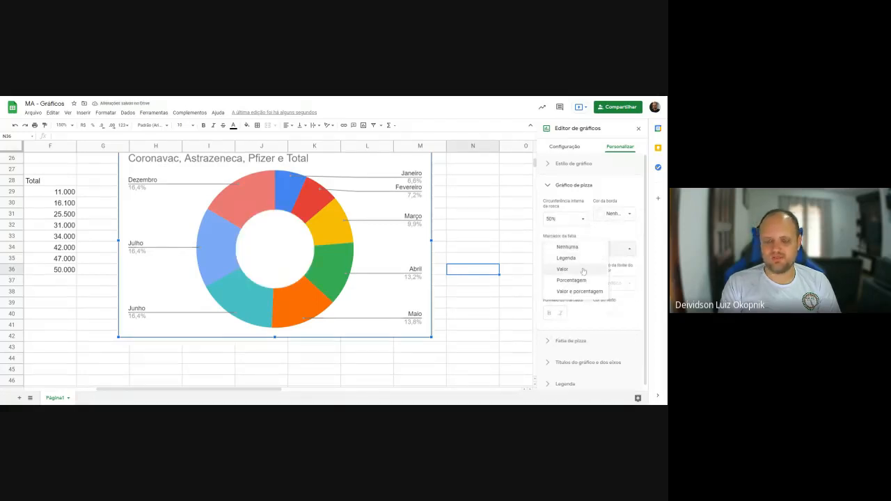
{"action": "left_click", "coordinate": [591, 266]}
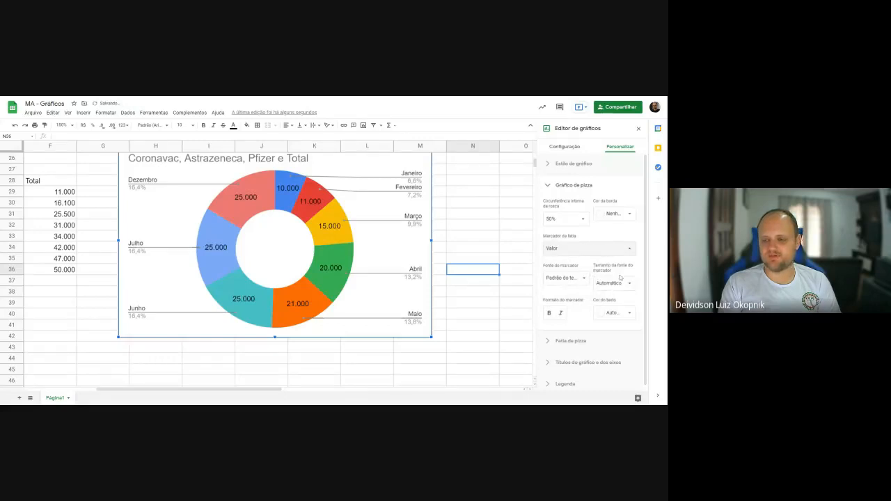
- Pull the Abril slice out of the doughnut by setting its distance from the center to 25%
{"action": "left_click", "coordinate": [568, 183]}
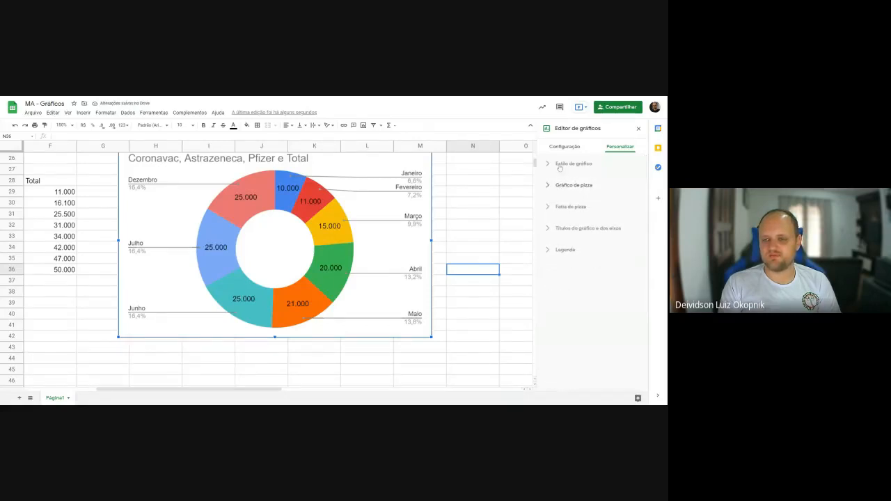
{"action": "left_click", "coordinate": [560, 166]}
{"action": "left_click", "coordinate": [560, 166]}
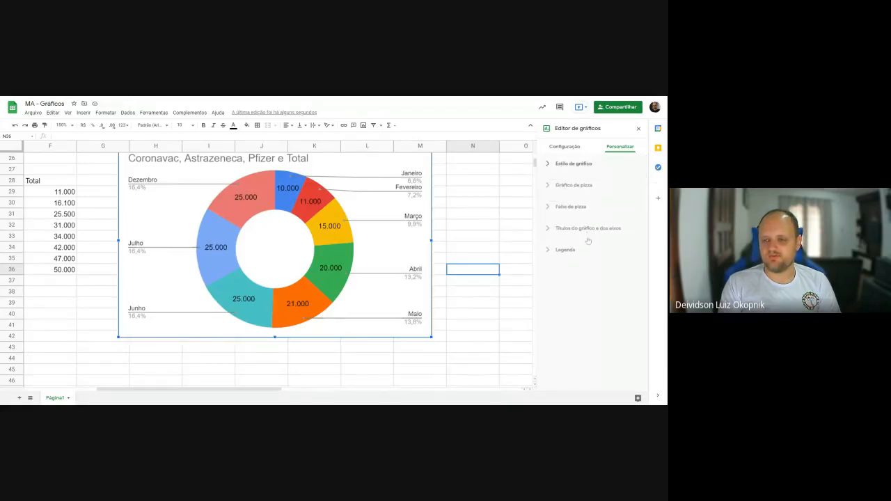
{"action": "left_click", "coordinate": [567, 207]}
{"action": "left_click", "coordinate": [595, 227]}
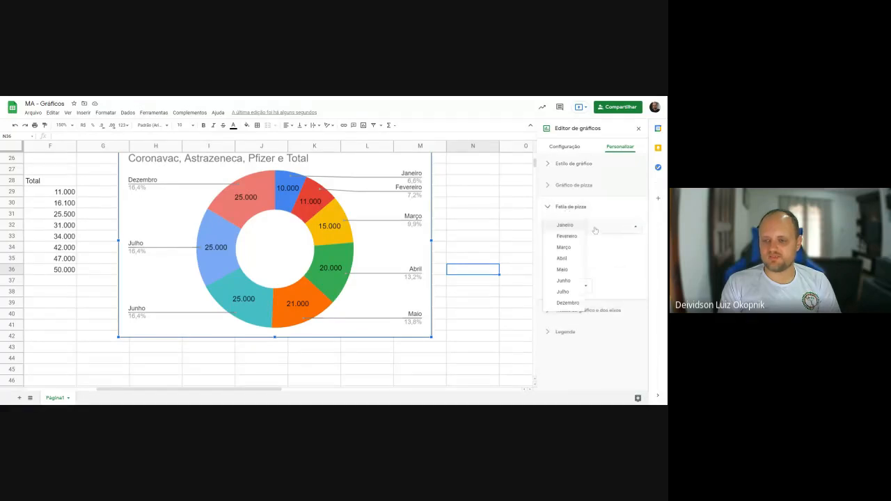
{"action": "left_click", "coordinate": [577, 260]}
{"action": "left_click", "coordinate": [585, 286]}
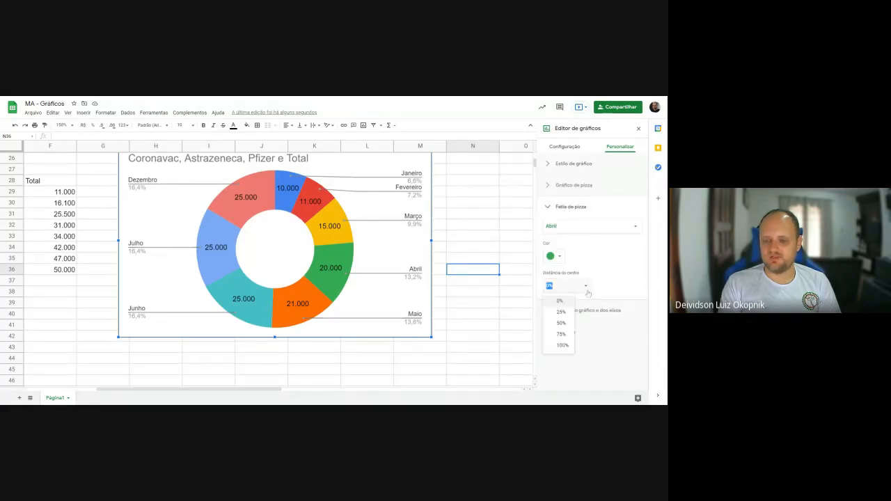
{"action": "left_click", "coordinate": [565, 316]}
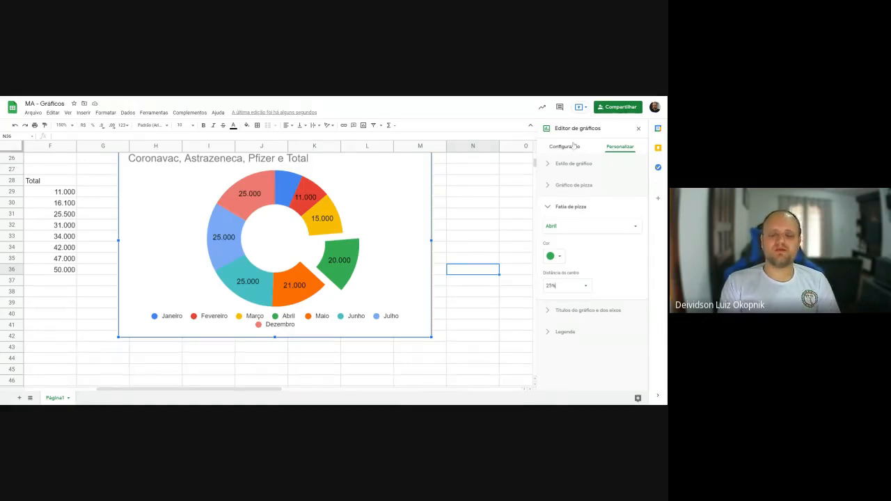
- Change the doughnut chart to a map chart (Gráfico de mapa)
{"action": "left_click", "coordinate": [574, 147]}
{"action": "left_click", "coordinate": [582, 180]}
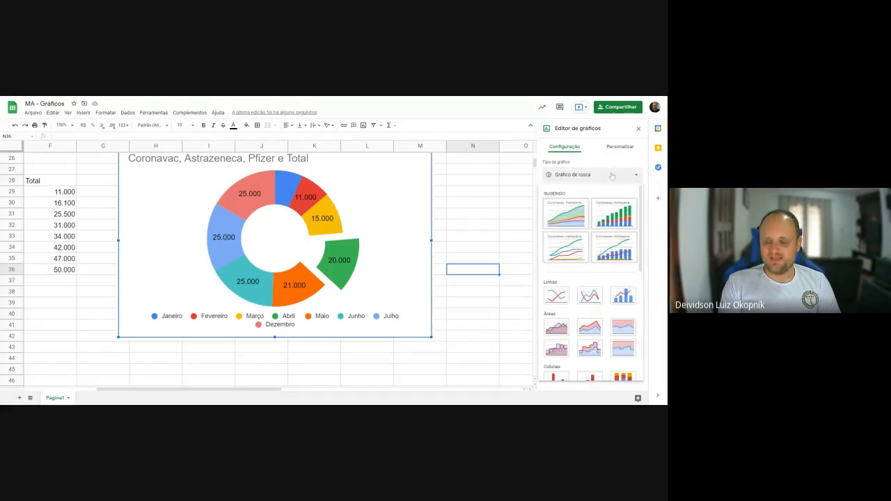
{"action": "scroll", "coordinate": [608, 300], "scroll_direction": "down", "scroll_amount": 3}
{"action": "scroll", "coordinate": [607, 298], "scroll_direction": "down", "scroll_amount": 1}
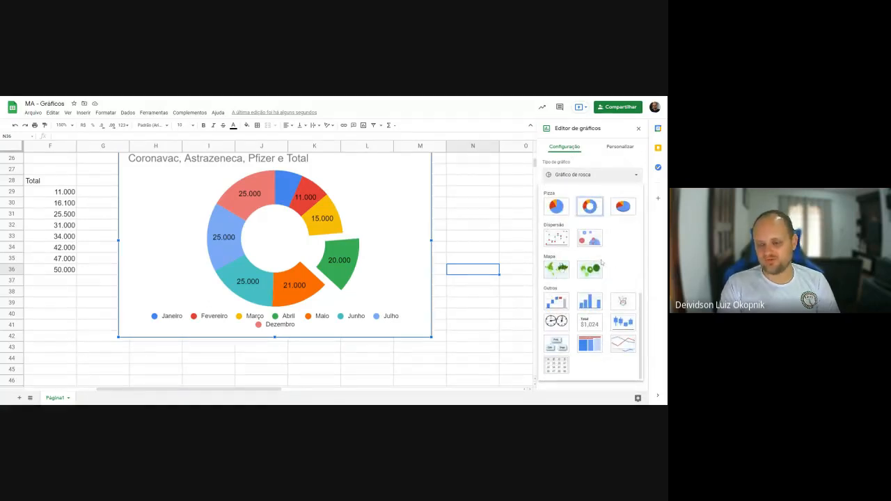
{"action": "left_click", "coordinate": [555, 270]}
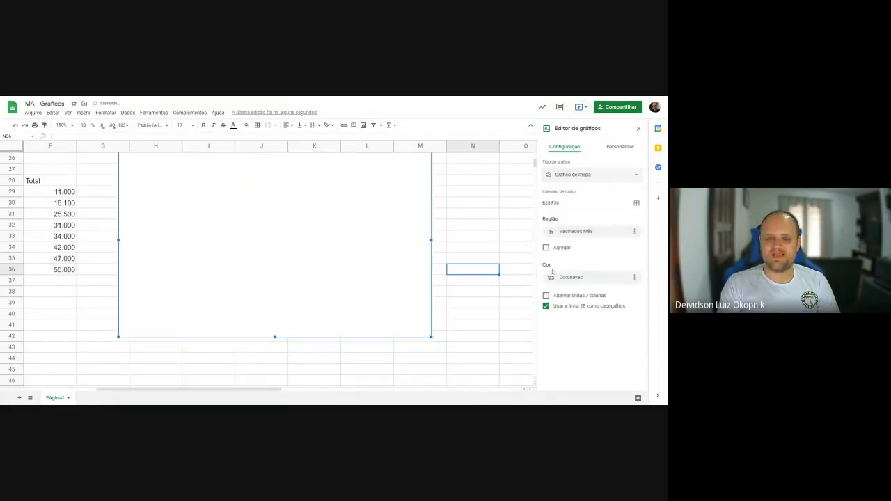
{"action": "scroll", "coordinate": [344, 304], "scroll_direction": "up", "scroll_amount": 2}
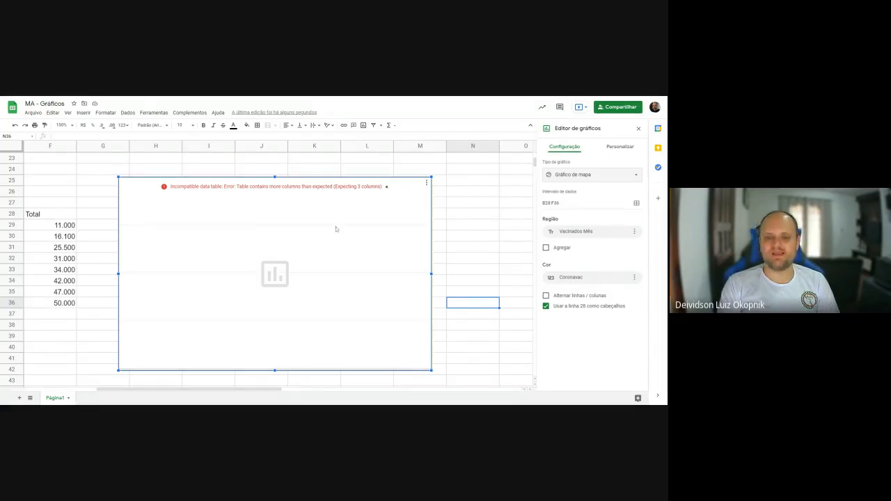
- Switch the map chart to a marker map (Gráfico geográfico com marcadores), and from that to a waterfall chart (Gráfico de cascata)
{"action": "left_click", "coordinate": [638, 177]}
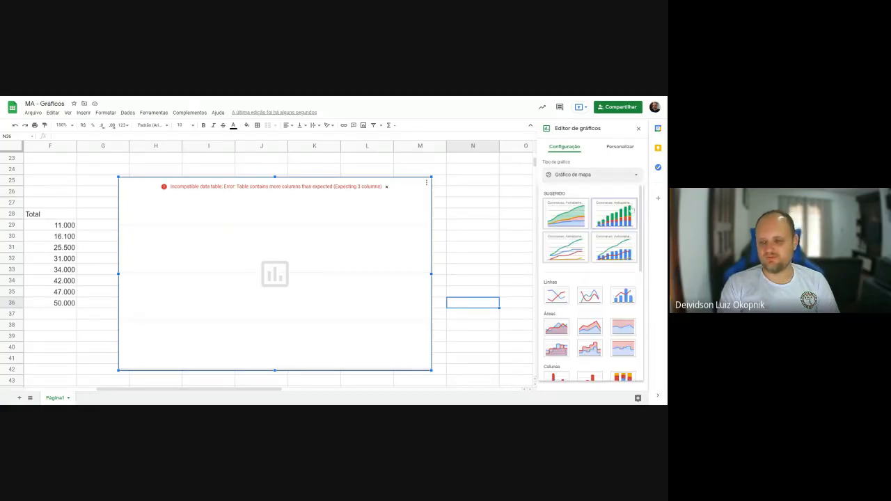
{"action": "scroll", "coordinate": [616, 264], "scroll_direction": "down", "scroll_amount": 5}
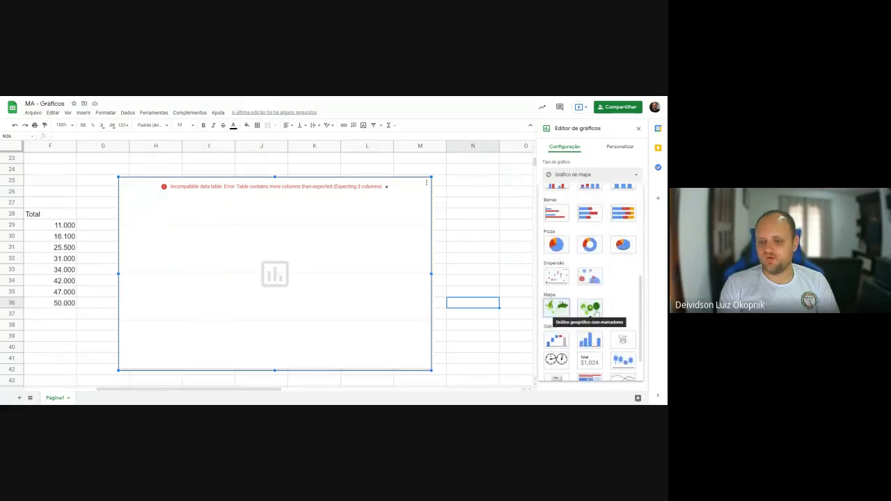
{"action": "left_click", "coordinate": [590, 308]}
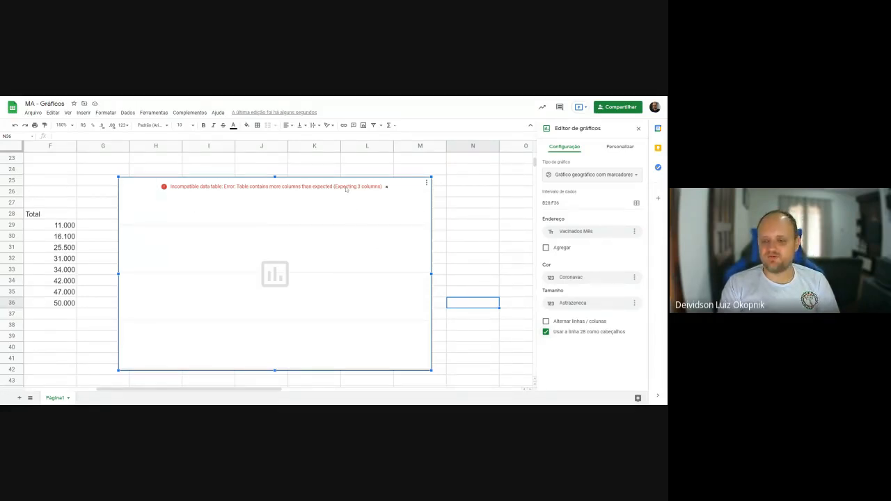
{"action": "left_click", "coordinate": [608, 178]}
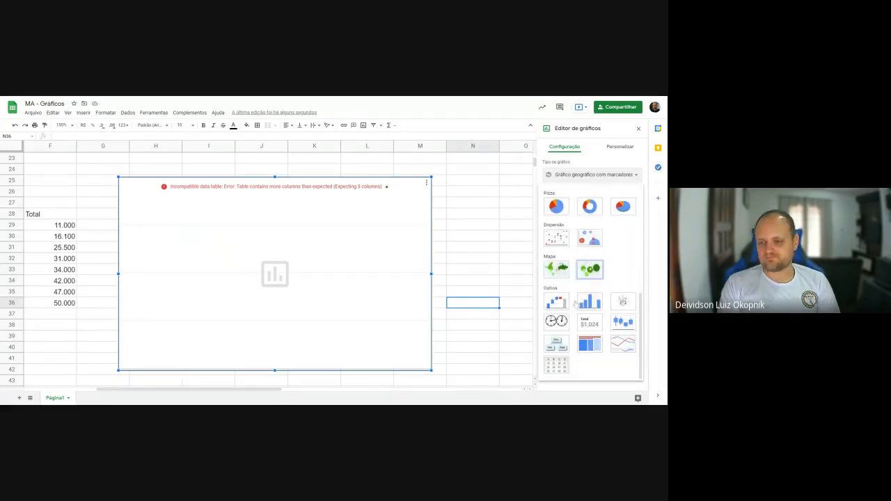
{"action": "left_click", "coordinate": [559, 303]}
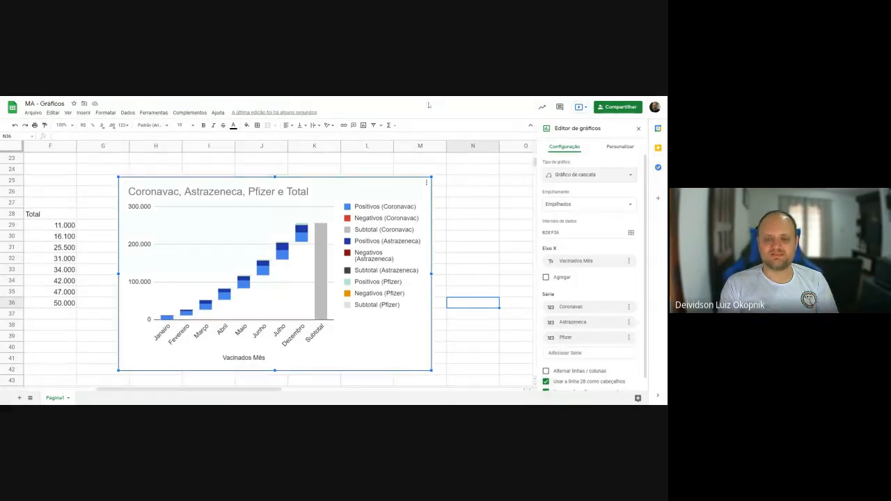
- Change the waterfall chart to a histogram (Histograma)
{"action": "left_click", "coordinate": [613, 174]}
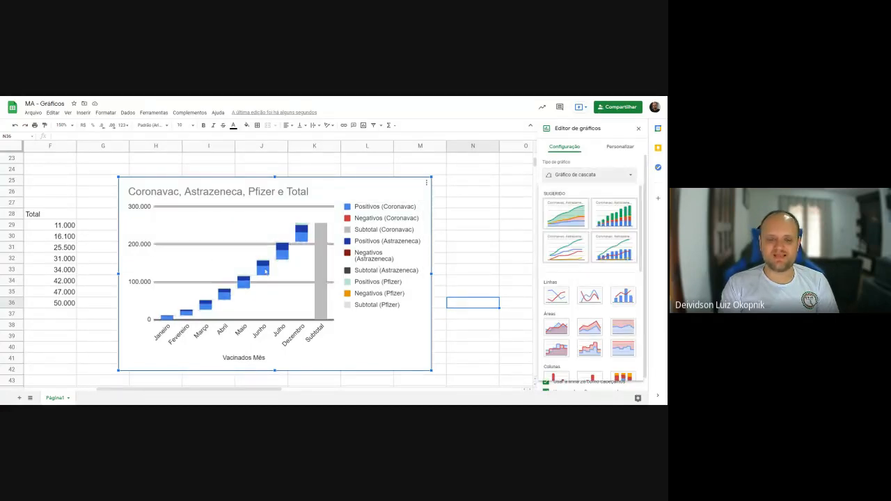
{"action": "scroll", "coordinate": [596, 305], "scroll_direction": "down", "scroll_amount": 4}
{"action": "scroll", "coordinate": [592, 299], "scroll_direction": "down", "scroll_amount": 2}
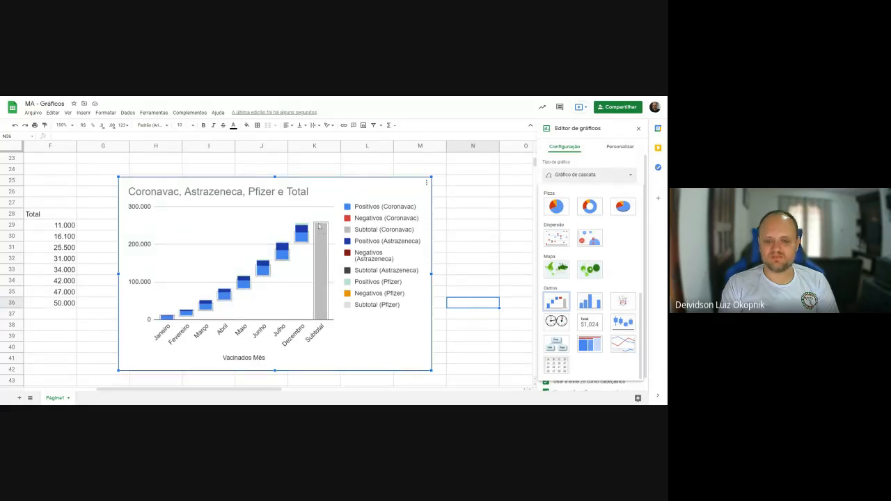
{"action": "left_click", "coordinate": [590, 301]}
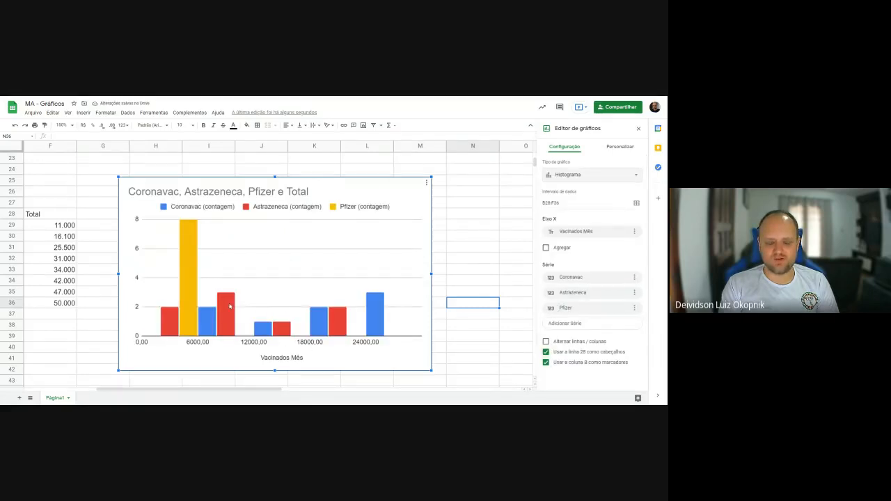
- Change the histogram to a radar chart (Gráfico de radar)
{"action": "left_click", "coordinate": [617, 175]}
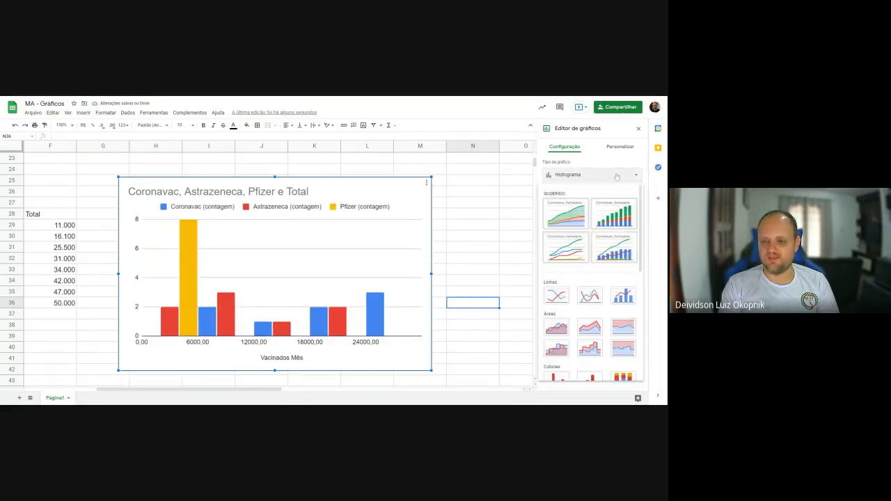
{"action": "scroll", "coordinate": [603, 286], "scroll_direction": "down", "scroll_amount": 5}
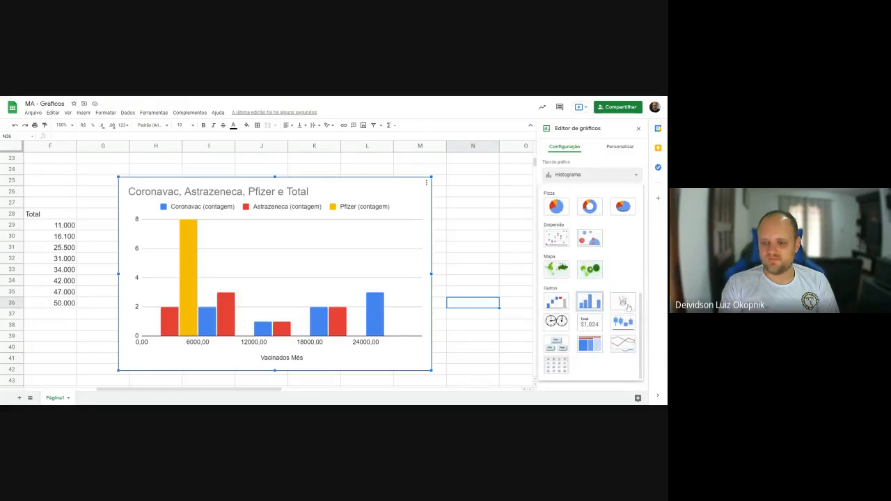
{"action": "left_click", "coordinate": [625, 304]}
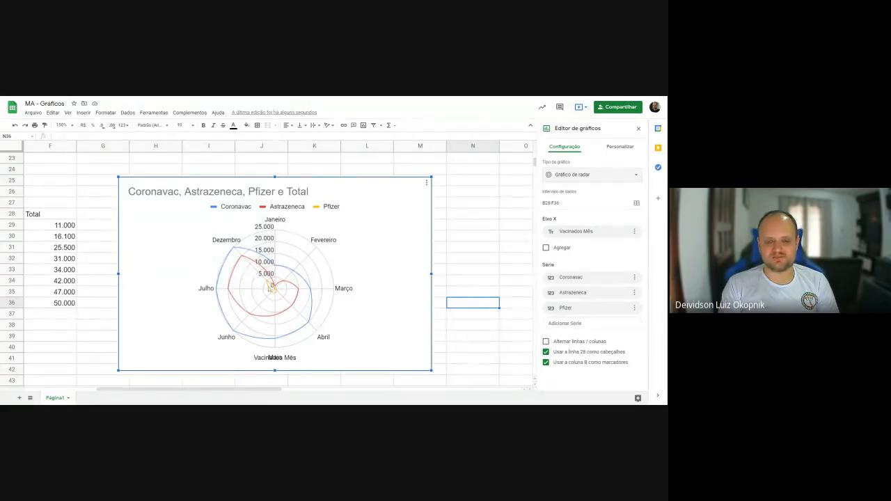
- Change the radar chart to a gauge chart (Gráfico de medidor)
{"action": "left_click", "coordinate": [617, 175]}
{"action": "scroll", "coordinate": [566, 221], "scroll_direction": "down", "scroll_amount": 10}
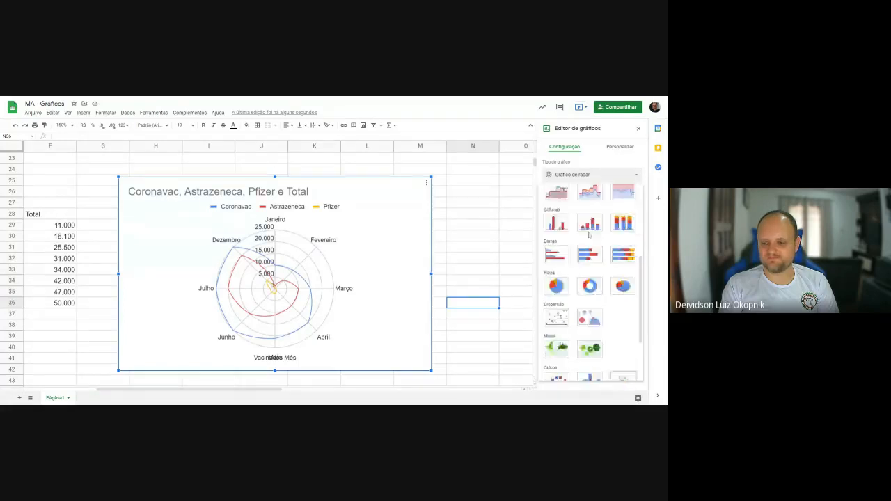
{"action": "left_click", "coordinate": [557, 321]}
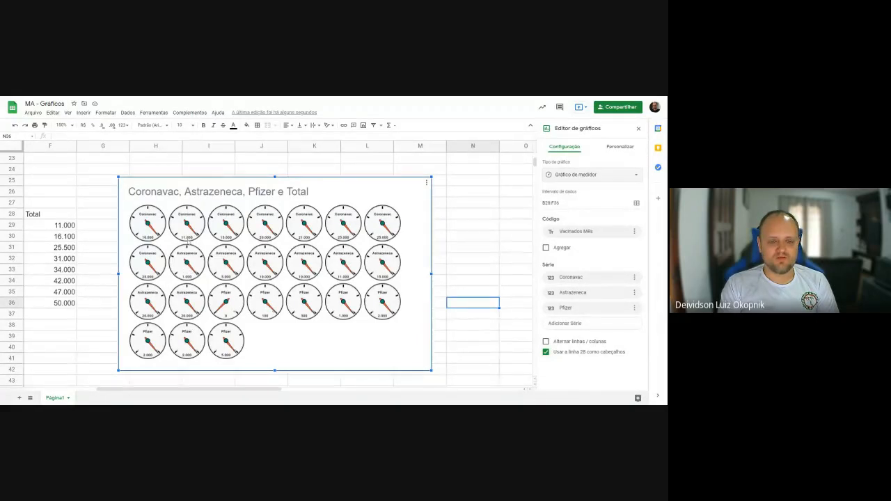
- Remove the Astrazeneca and Pfizer series from the gauge chart, leaving only Coronavac
{"action": "left_click", "coordinate": [602, 177]}
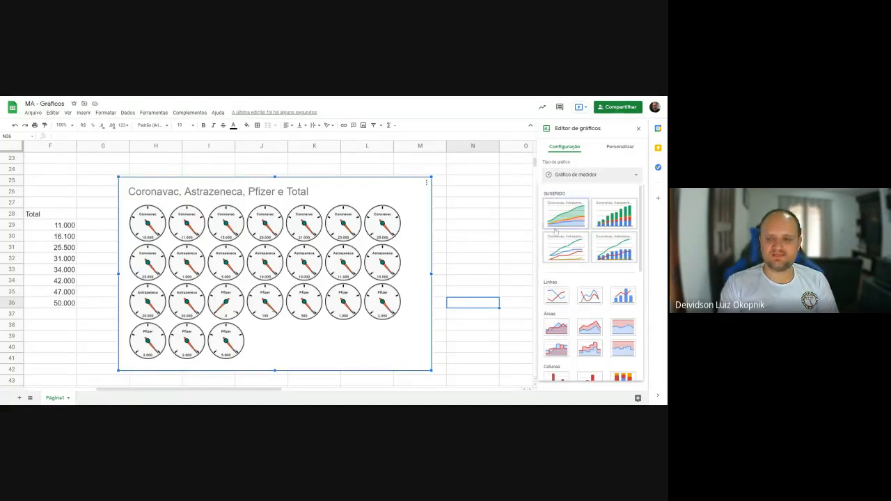
{"action": "left_click", "coordinate": [575, 144]}
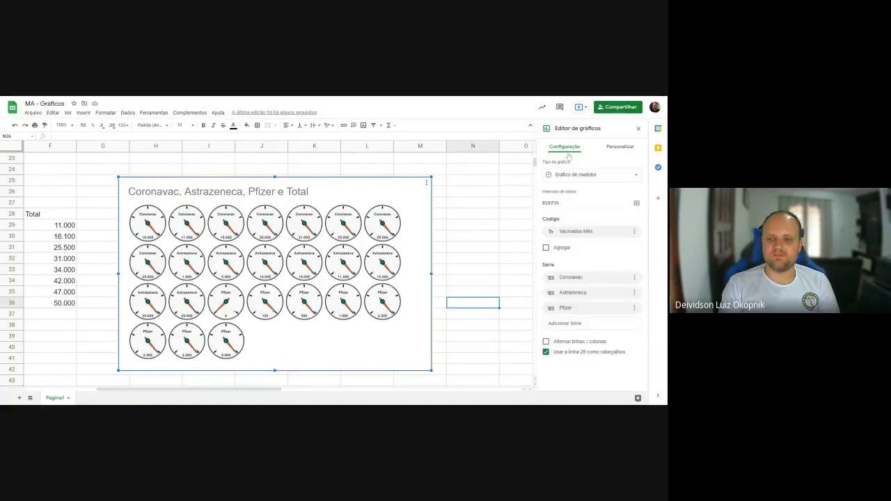
{"action": "left_click", "coordinate": [634, 292]}
{"action": "left_click", "coordinate": [635, 304]}
{"action": "left_click", "coordinate": [634, 292]}
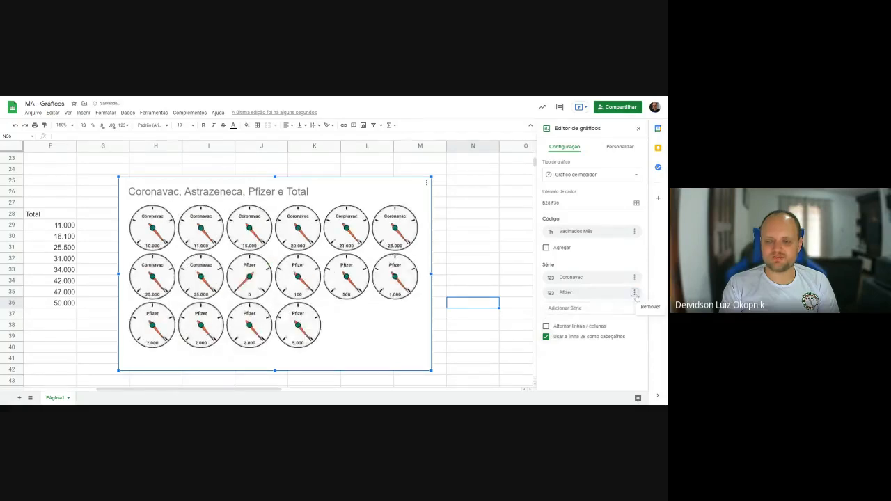
{"action": "left_click", "coordinate": [637, 306]}
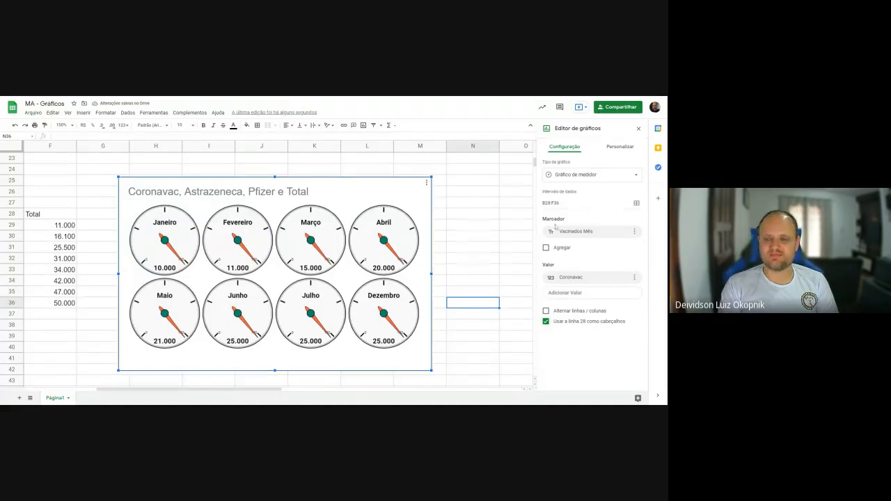
- Change the gauge chart to a scorecard chart (Gráfico de visão geral)
{"action": "left_click", "coordinate": [617, 176]}
{"action": "scroll", "coordinate": [613, 293], "scroll_direction": "down", "scroll_amount": 5}
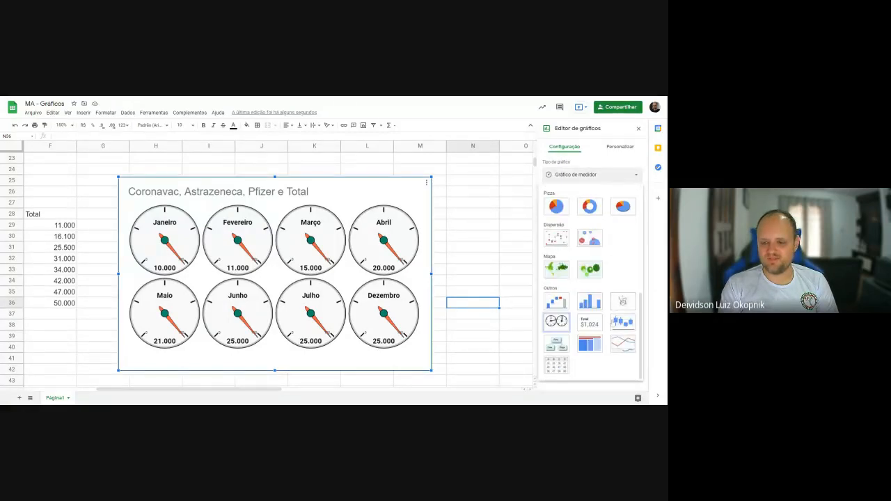
{"action": "left_click", "coordinate": [590, 323]}
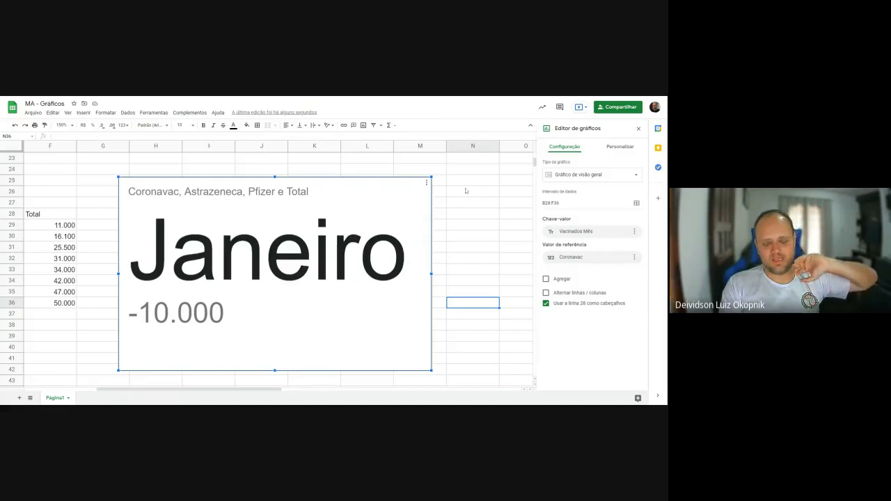
- Change the scorecard to a candlestick chart (Gráfico candlestick) and look through its data settings
{"action": "left_click", "coordinate": [595, 174]}
{"action": "scroll", "coordinate": [607, 215], "scroll_direction": "down", "scroll_amount": 10}
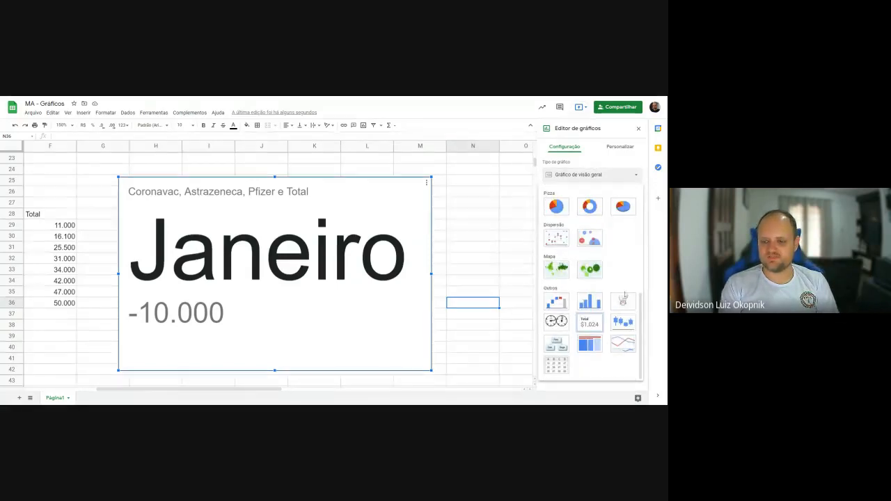
{"action": "left_click", "coordinate": [623, 324]}
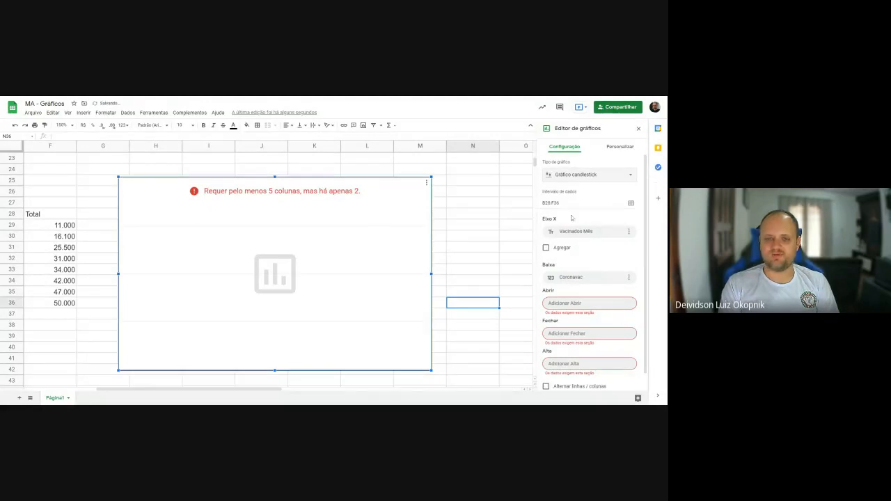
{"action": "left_click", "coordinate": [590, 175]}
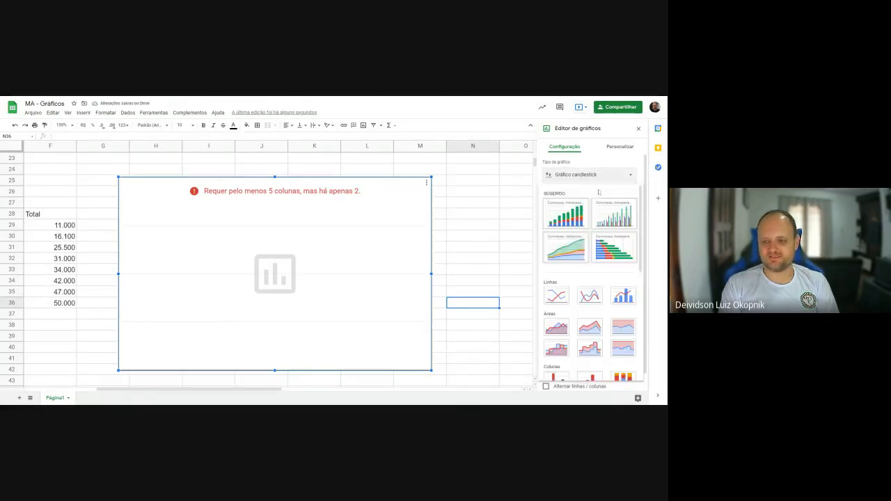
{"action": "scroll", "coordinate": [596, 255], "scroll_direction": "down", "scroll_amount": 5}
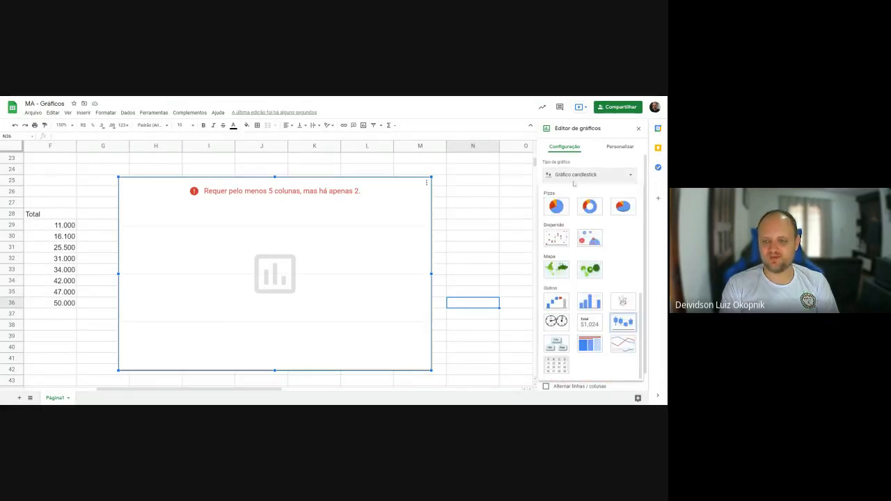
{"action": "left_click", "coordinate": [622, 321]}
{"action": "scroll", "coordinate": [599, 316], "scroll_direction": "down", "scroll_amount": 1}
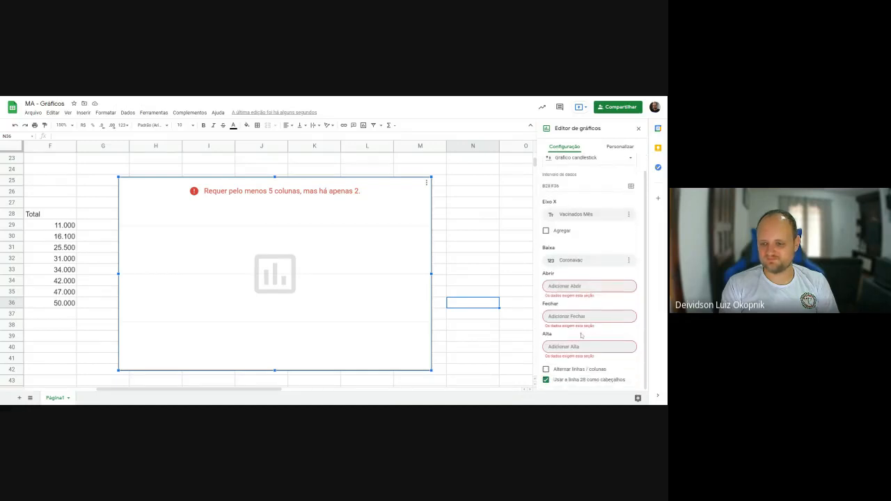
- Switch the candlestick chart to an organizational chart (Organograma), and from that to a tree map (Gráfico de mapa de árvore)
{"action": "left_click", "coordinate": [599, 159]}
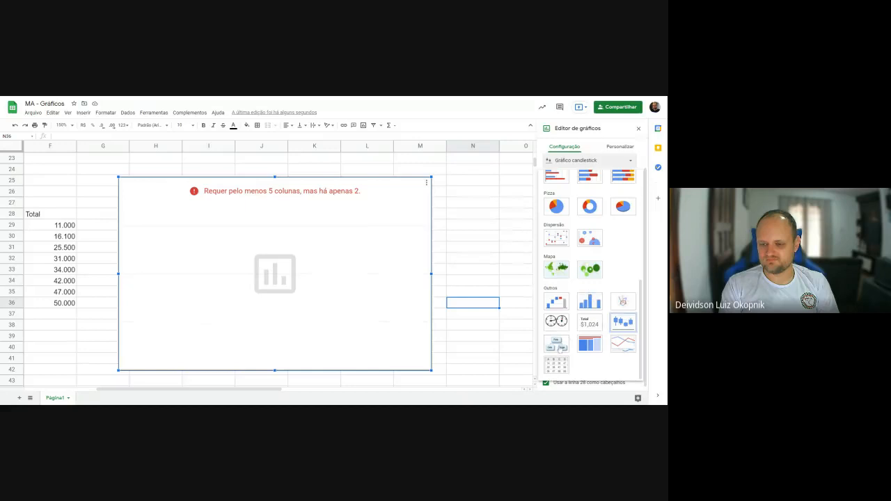
{"action": "left_click", "coordinate": [558, 347]}
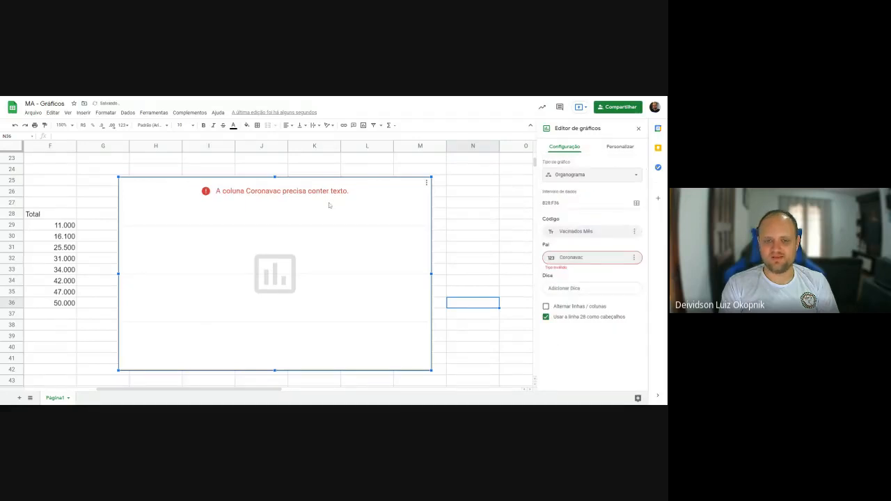
{"action": "left_click", "coordinate": [557, 177]}
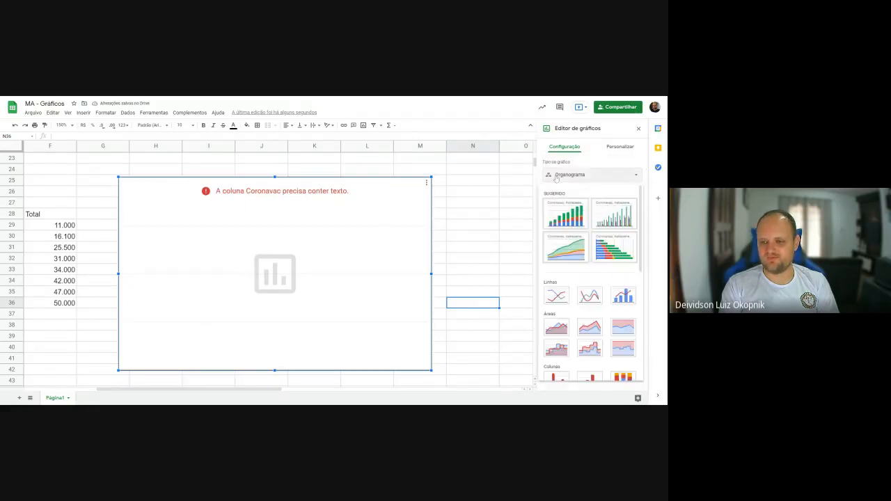
{"action": "left_click", "coordinate": [593, 350]}
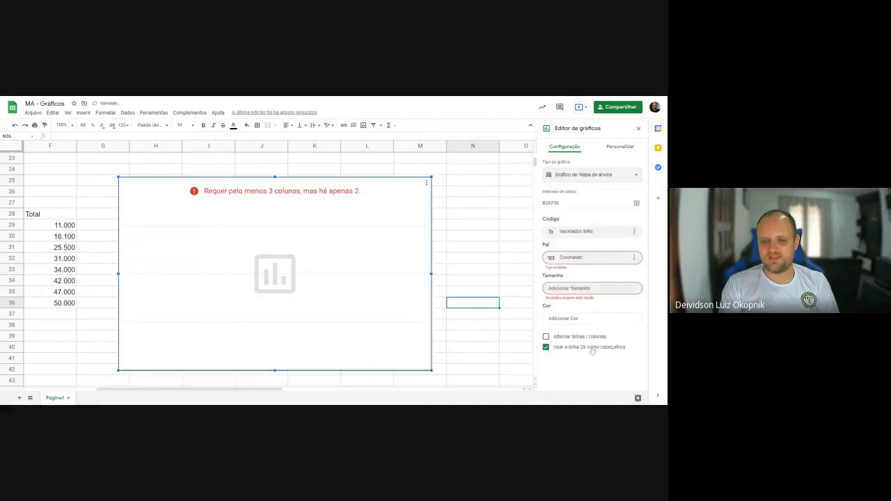
{"action": "left_click", "coordinate": [578, 171]}
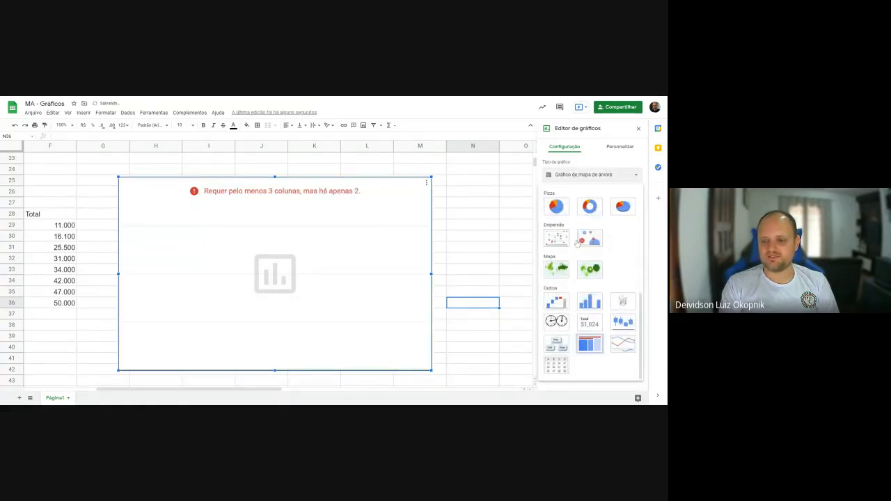
{"action": "left_click", "coordinate": [598, 341]}
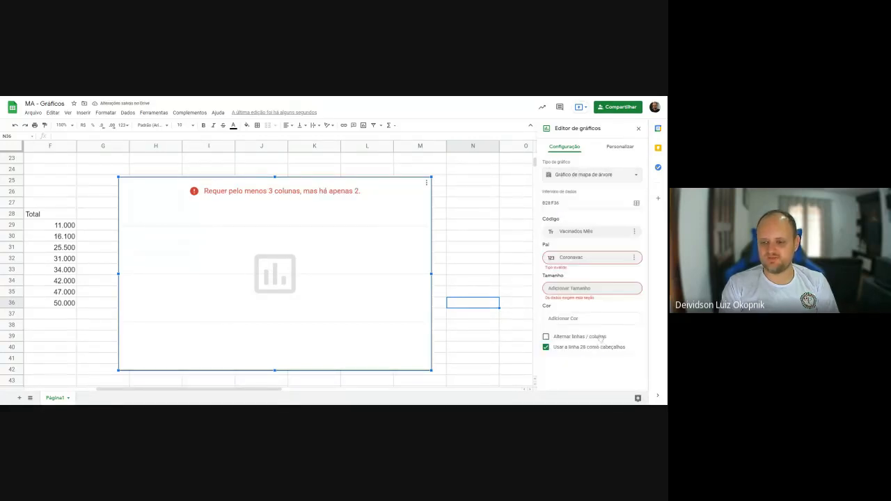
- Assign Coronavac as the tree map's size (Tamanho) and Vacinados Mês as its parent (Pai)
{"action": "left_click", "coordinate": [597, 289]}
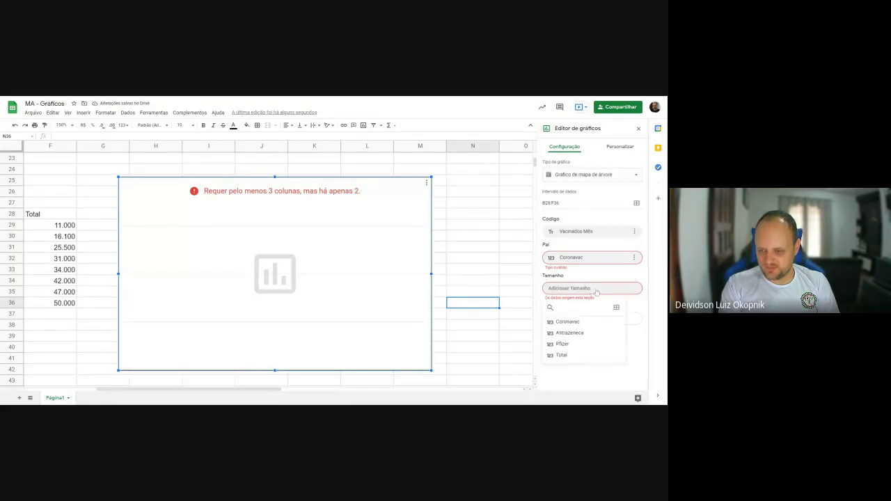
{"action": "left_click", "coordinate": [574, 323]}
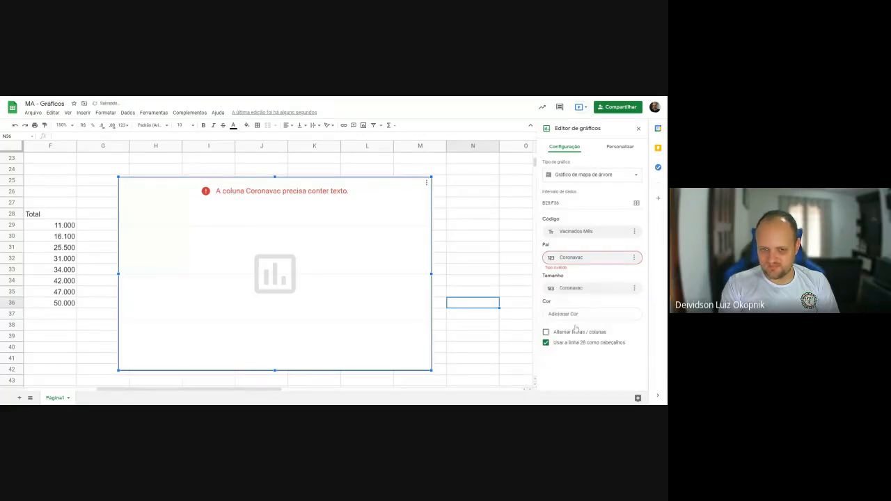
{"action": "left_click", "coordinate": [596, 260]}
{"action": "left_click", "coordinate": [583, 293]}
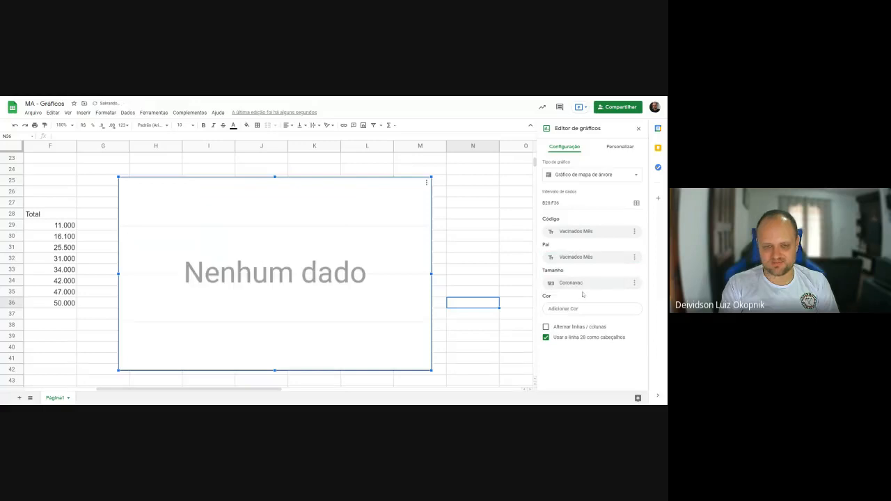
- Change the tree map to a timeline chart (Gráfico de linha do tempo)
{"action": "left_click", "coordinate": [579, 176]}
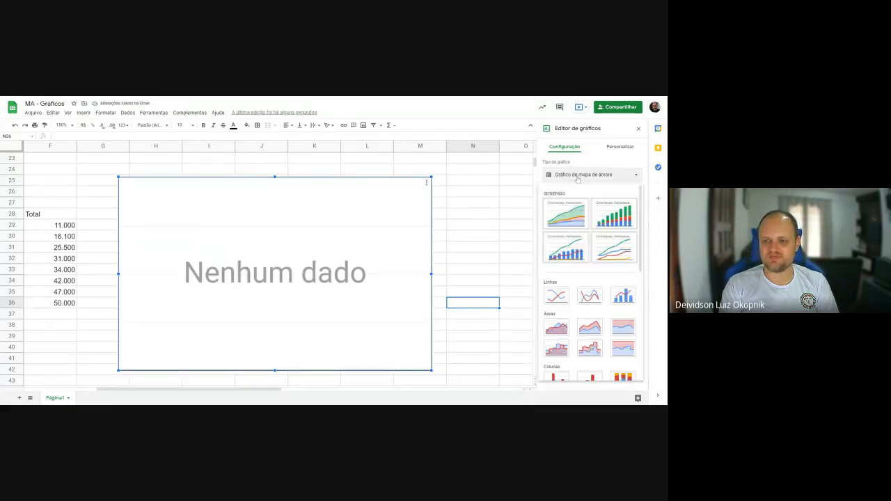
{"action": "scroll", "coordinate": [584, 278], "scroll_direction": "down", "scroll_amount": 5}
{"action": "left_click", "coordinate": [624, 349]}
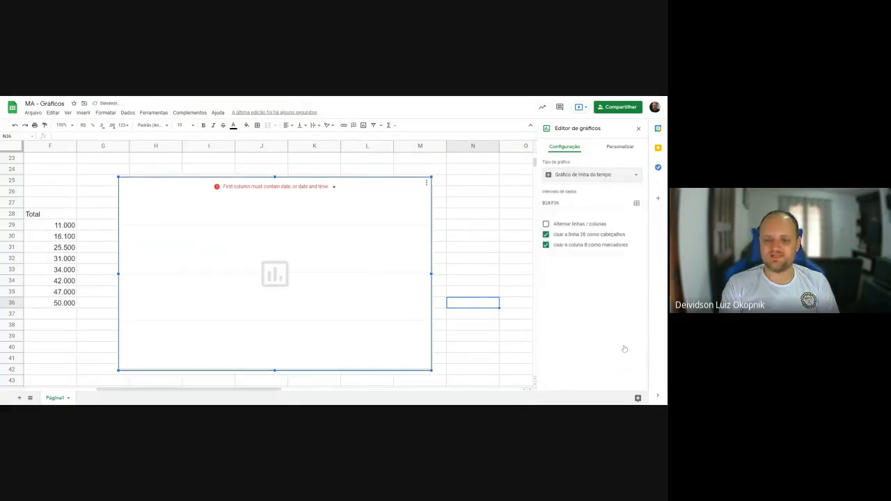
- Change the timeline to a table chart (Gráfico de tabela) and check its customization options
{"action": "left_click", "coordinate": [616, 178]}
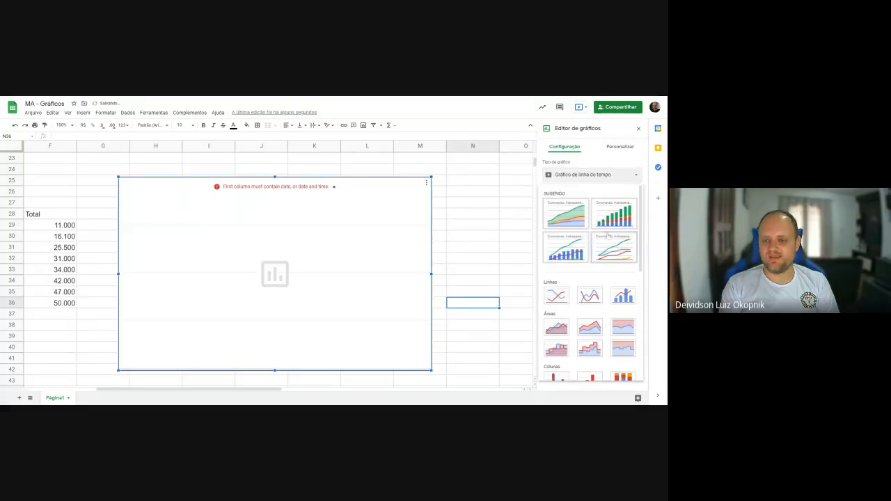
{"action": "scroll", "coordinate": [599, 279], "scroll_direction": "down", "scroll_amount": 5}
{"action": "left_click", "coordinate": [556, 365]}
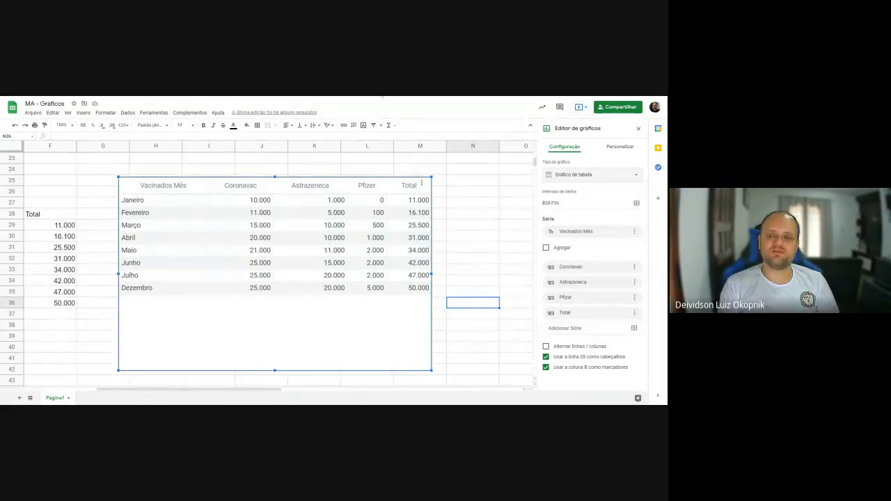
{"action": "left_click", "coordinate": [618, 149]}
{"action": "left_click", "coordinate": [568, 148]}
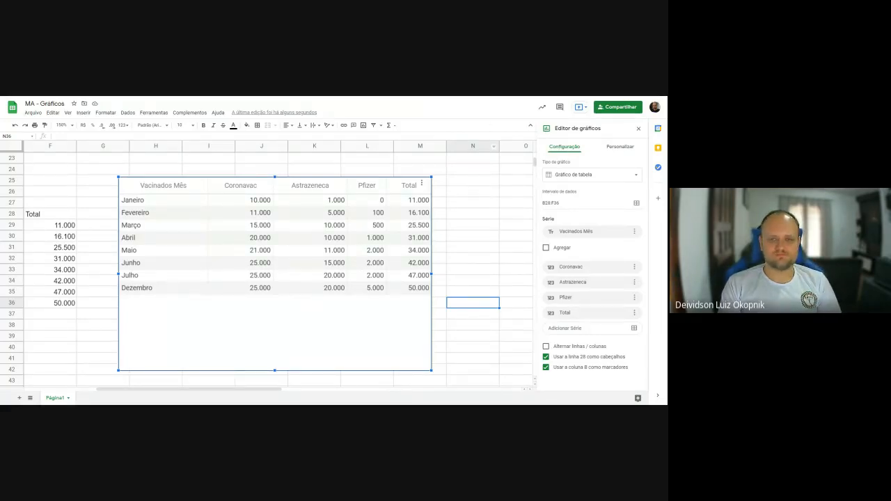
- Change the table chart to a combination chart (Gráfico de combinação) and set its first series to Total
{"action": "left_click", "coordinate": [575, 174]}
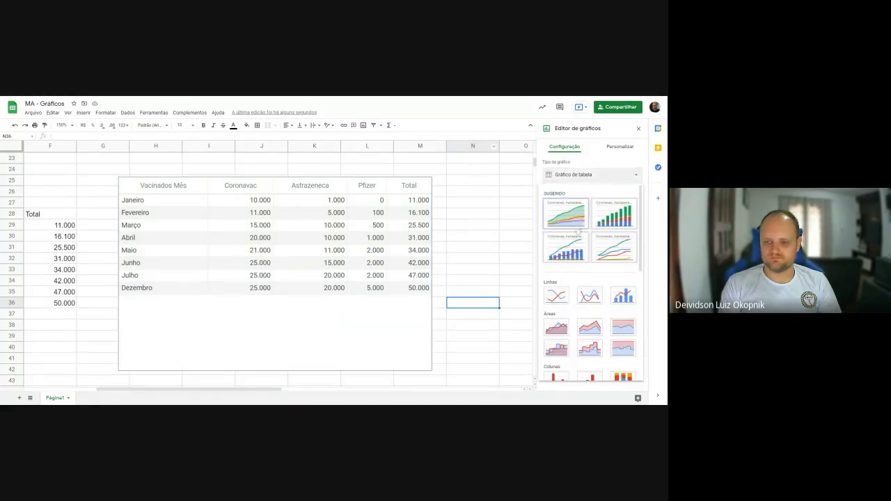
{"action": "left_click", "coordinate": [570, 248]}
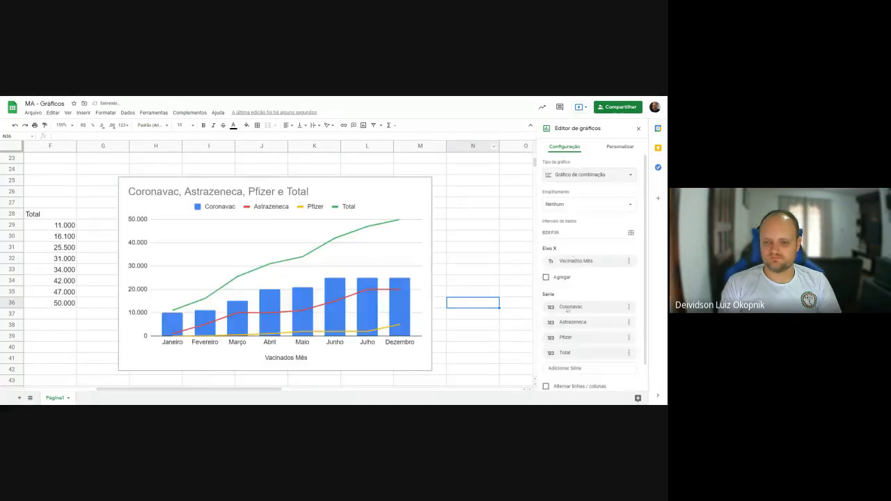
{"action": "scroll", "coordinate": [568, 310], "scroll_direction": "down", "scroll_amount": 1}
{"action": "left_click", "coordinate": [564, 281]}
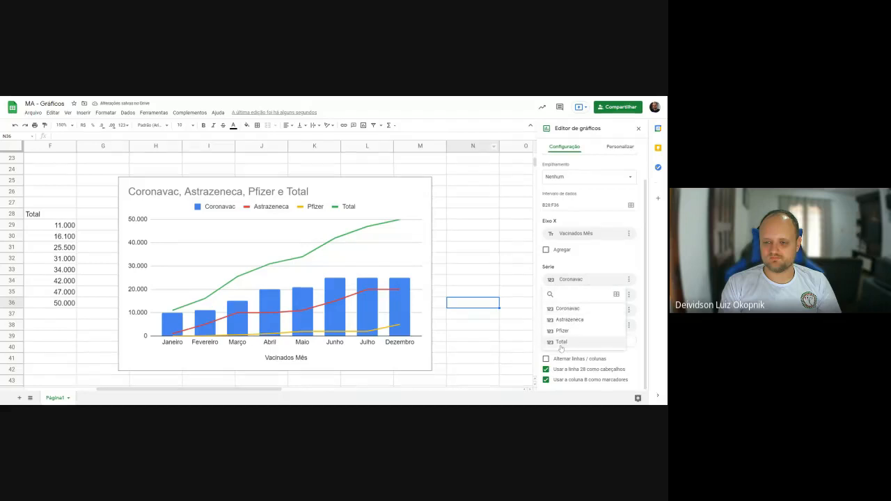
{"action": "left_click", "coordinate": [561, 342]}
- Set the combination chart's second, third and fourth series to Coronavac, Astrazeneca and Pfizer
{"action": "left_click", "coordinate": [581, 298]}
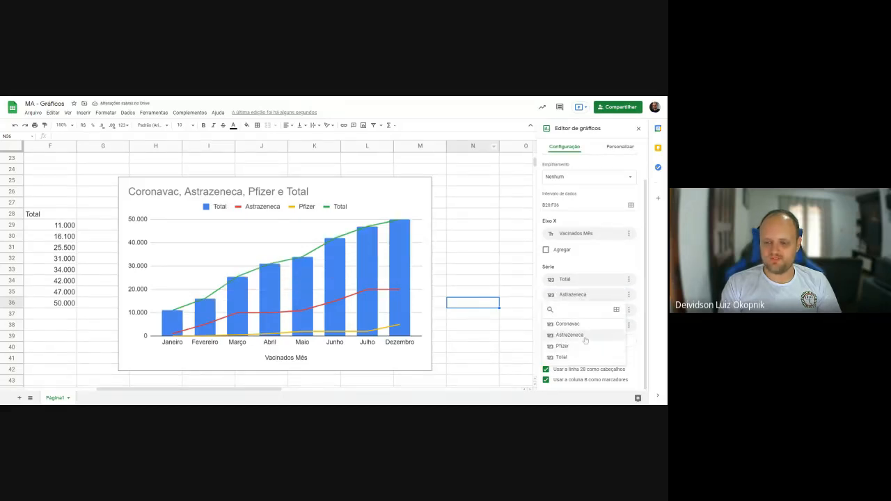
{"action": "left_click", "coordinate": [575, 325]}
{"action": "left_click", "coordinate": [571, 310]}
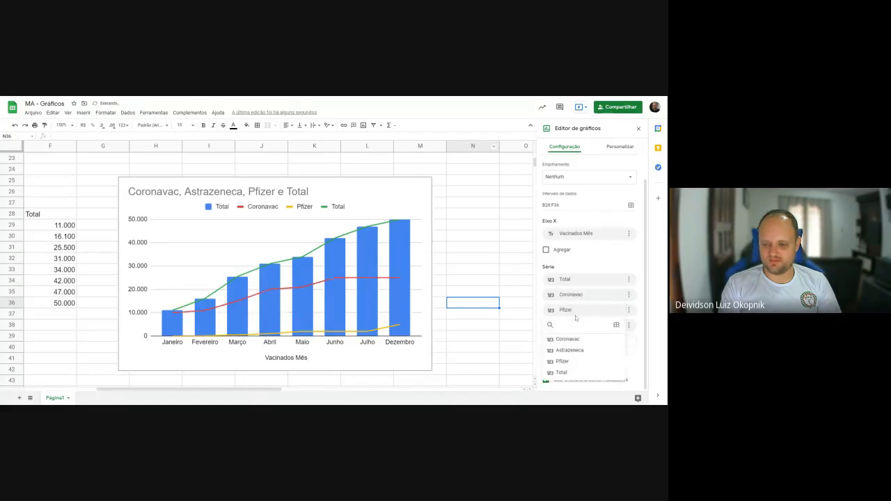
{"action": "left_click", "coordinate": [575, 336]}
{"action": "left_click", "coordinate": [576, 328]}
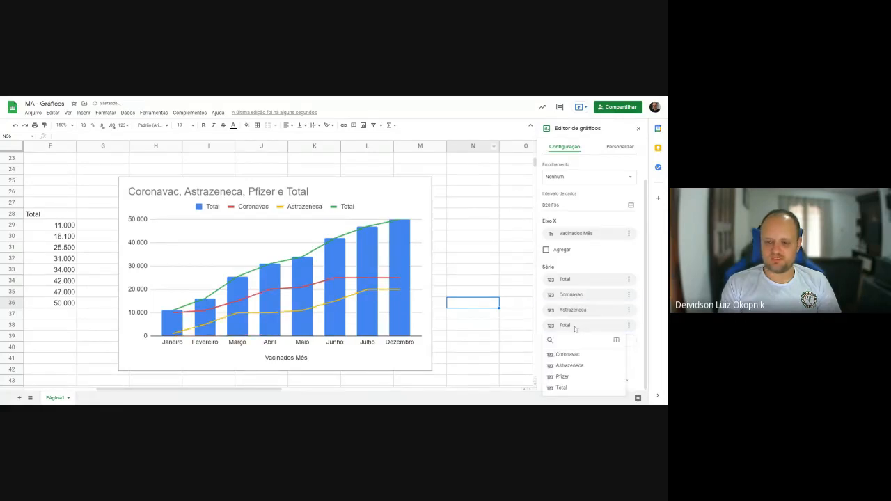
{"action": "left_click", "coordinate": [562, 377]}
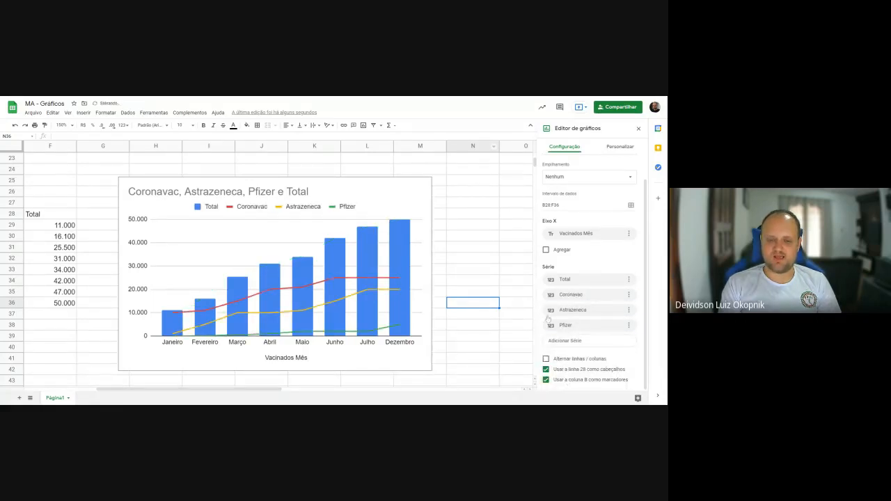